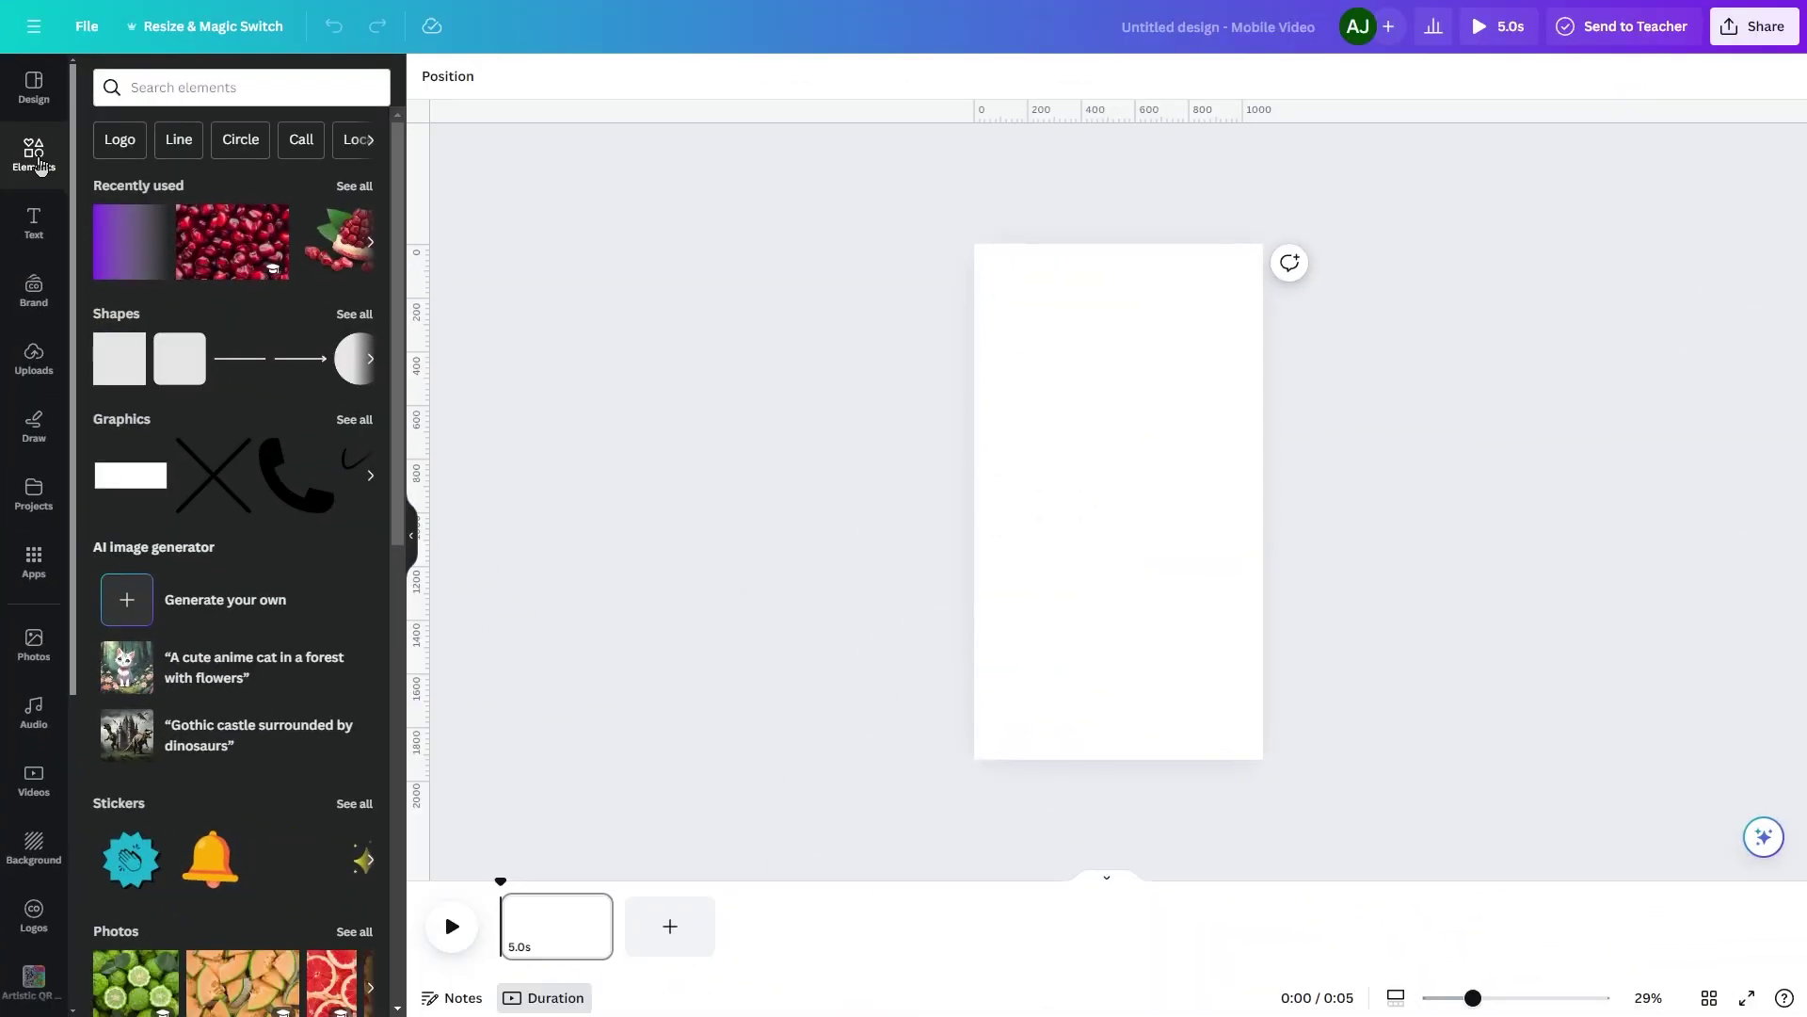
Search Elements photos for 'pomegranate' and place an enlarged seeds photo across the page top.
left_click(34, 151)
left_click(266, 91)
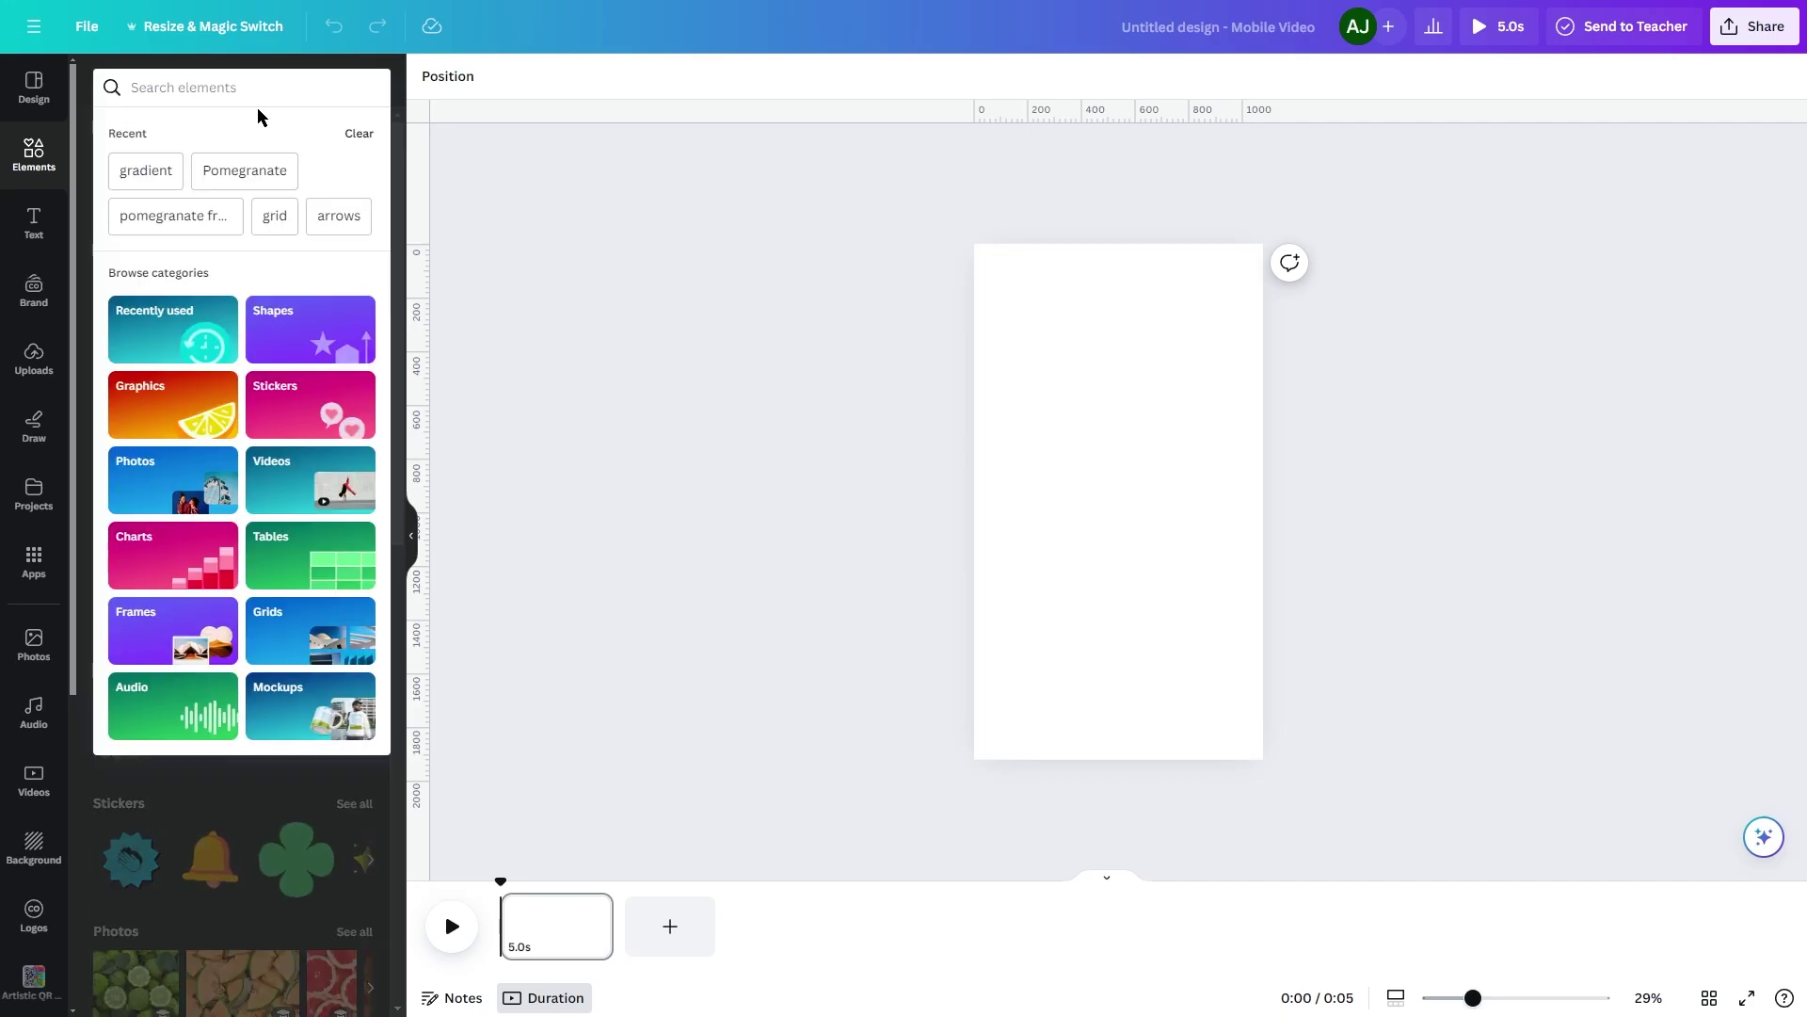
type("pomeg")
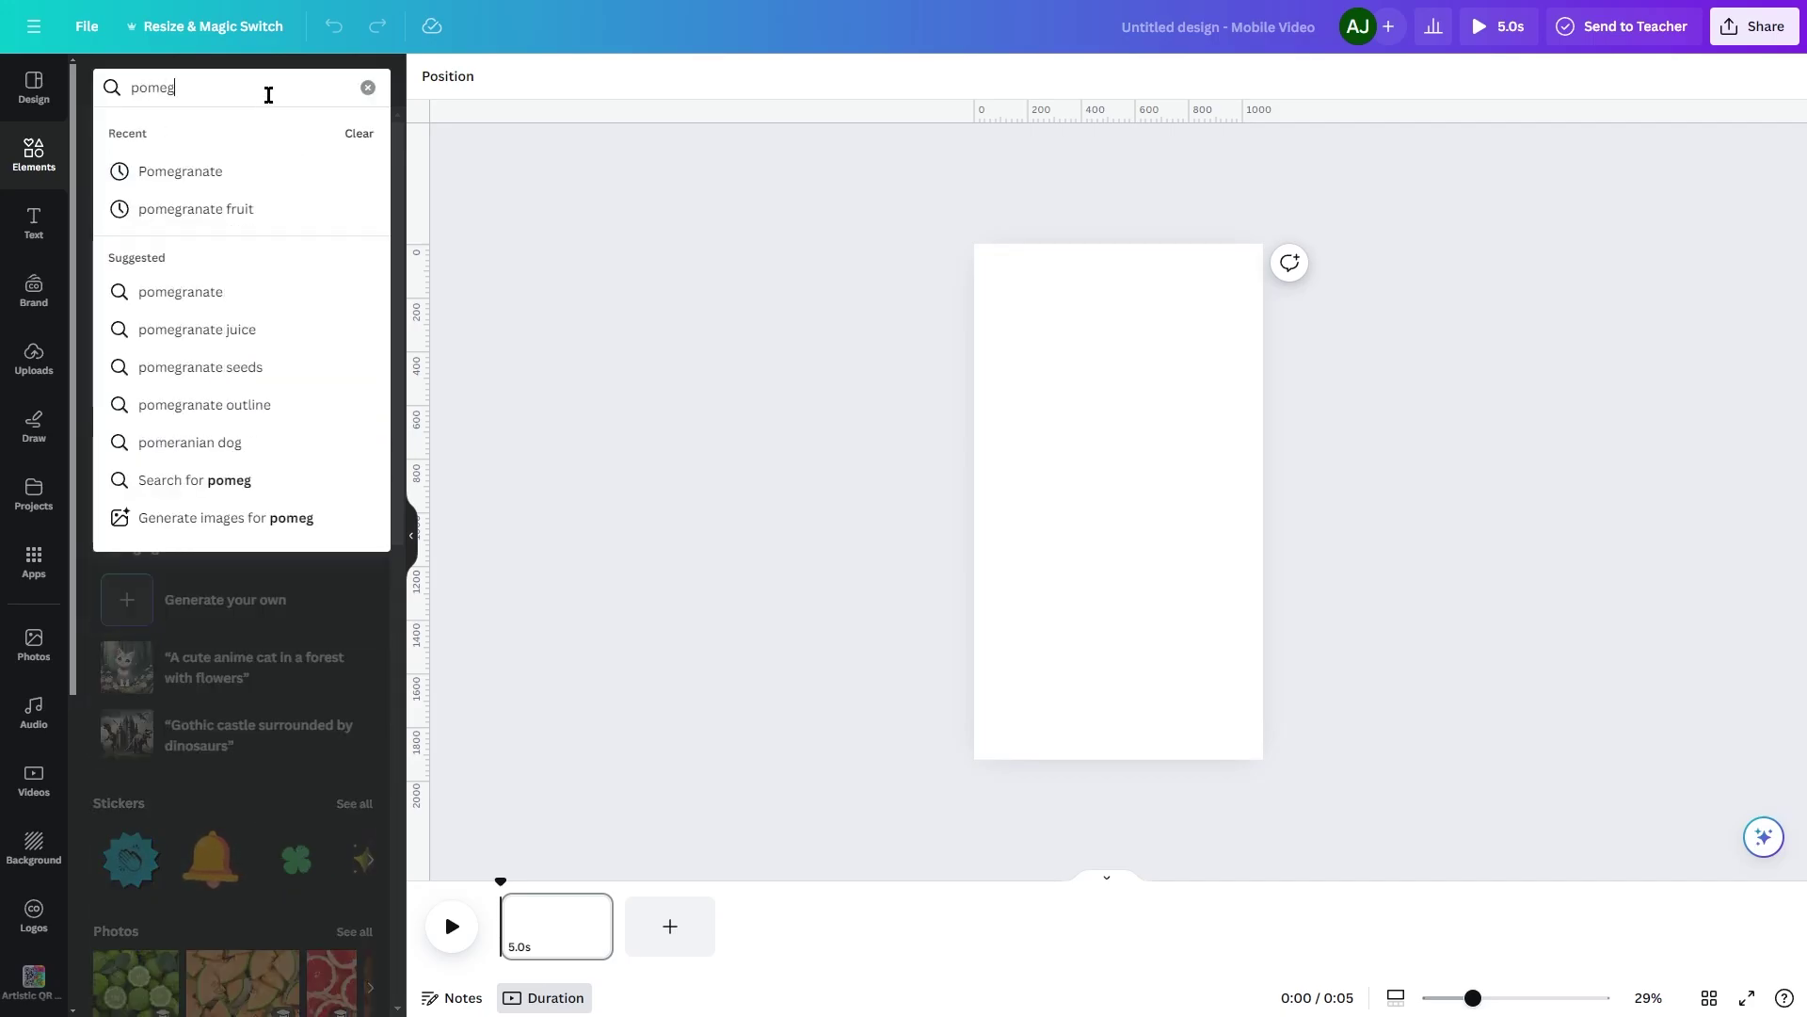
type("ranate")
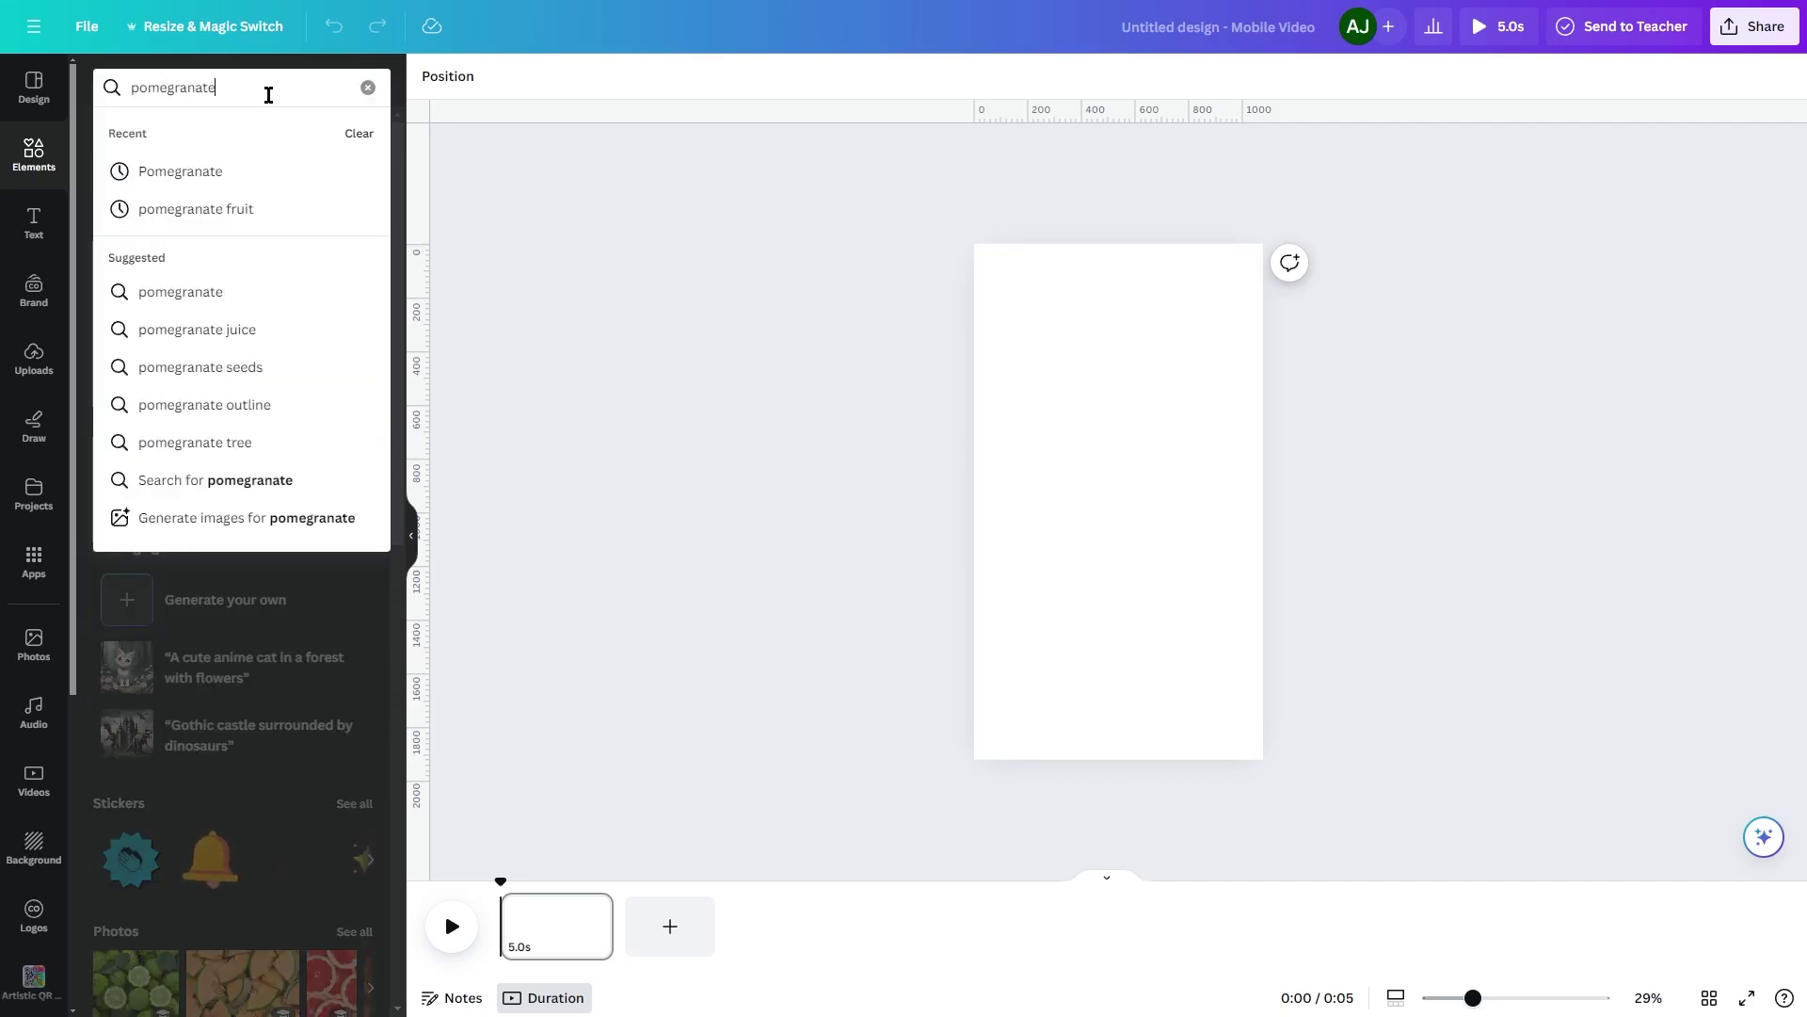
key("Return")
left_click(229, 133)
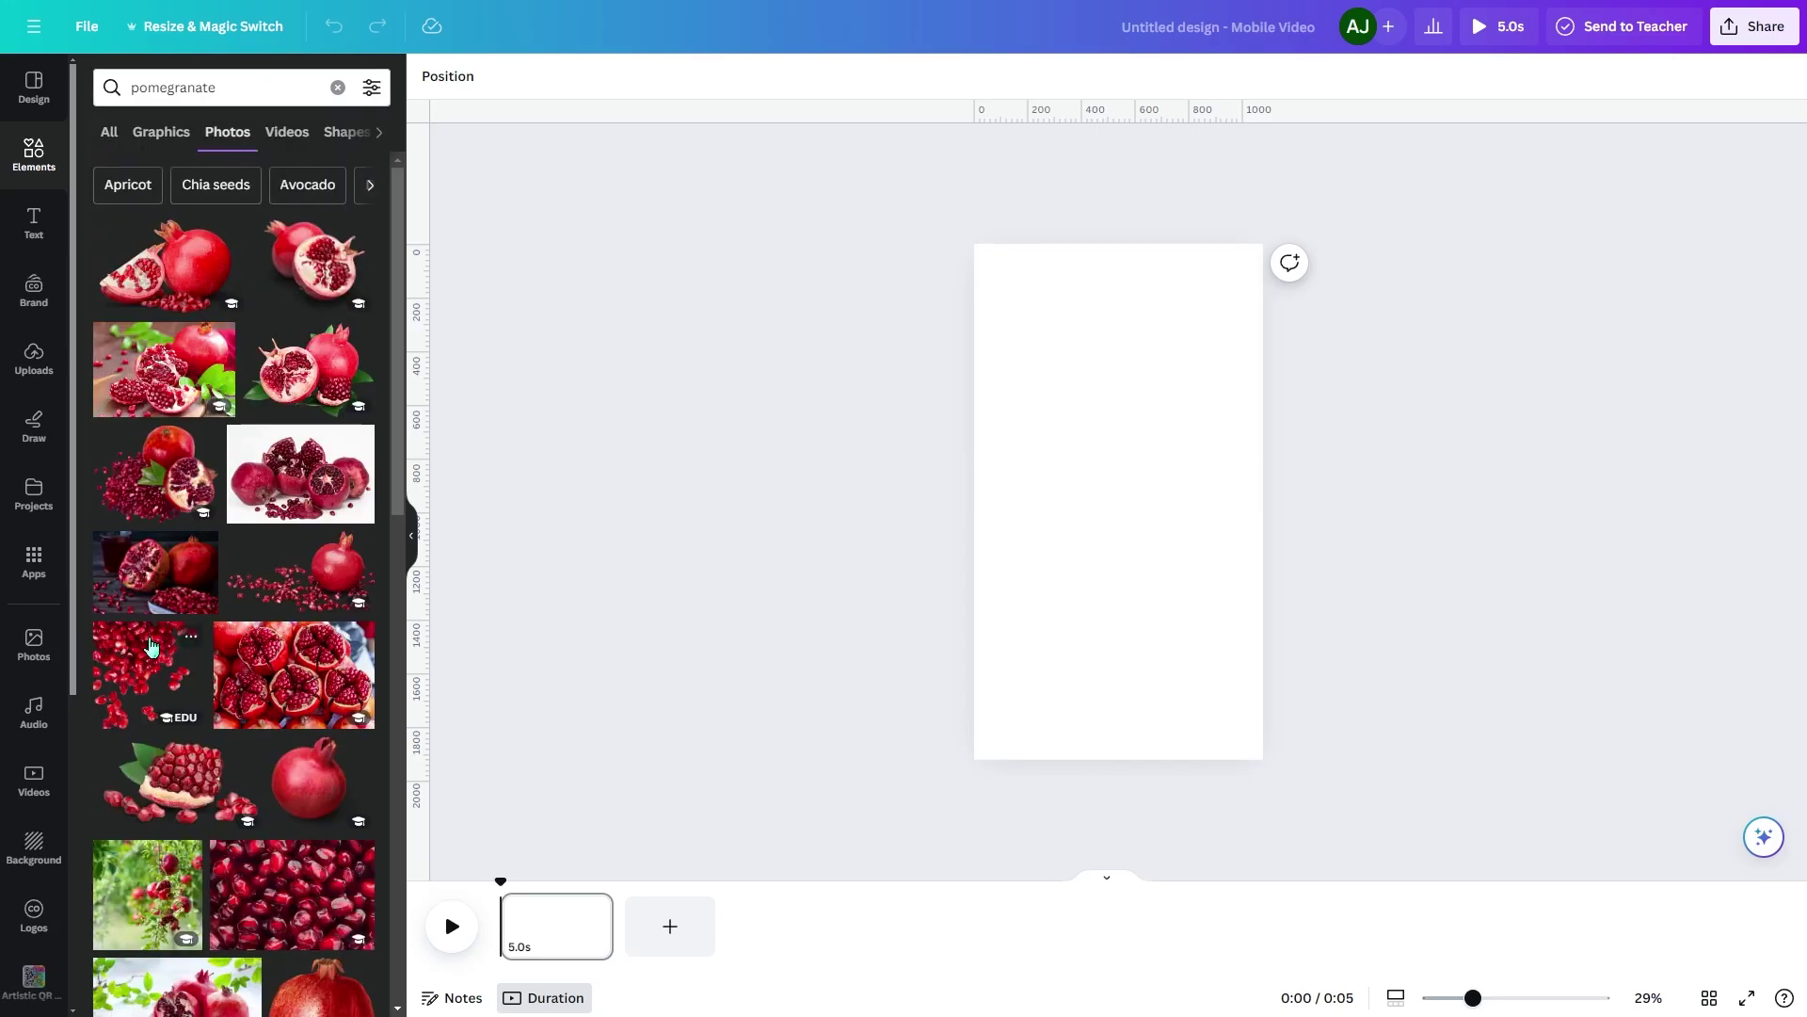
left_click(163, 641)
left_click_drag(1092, 482, 1063, 306)
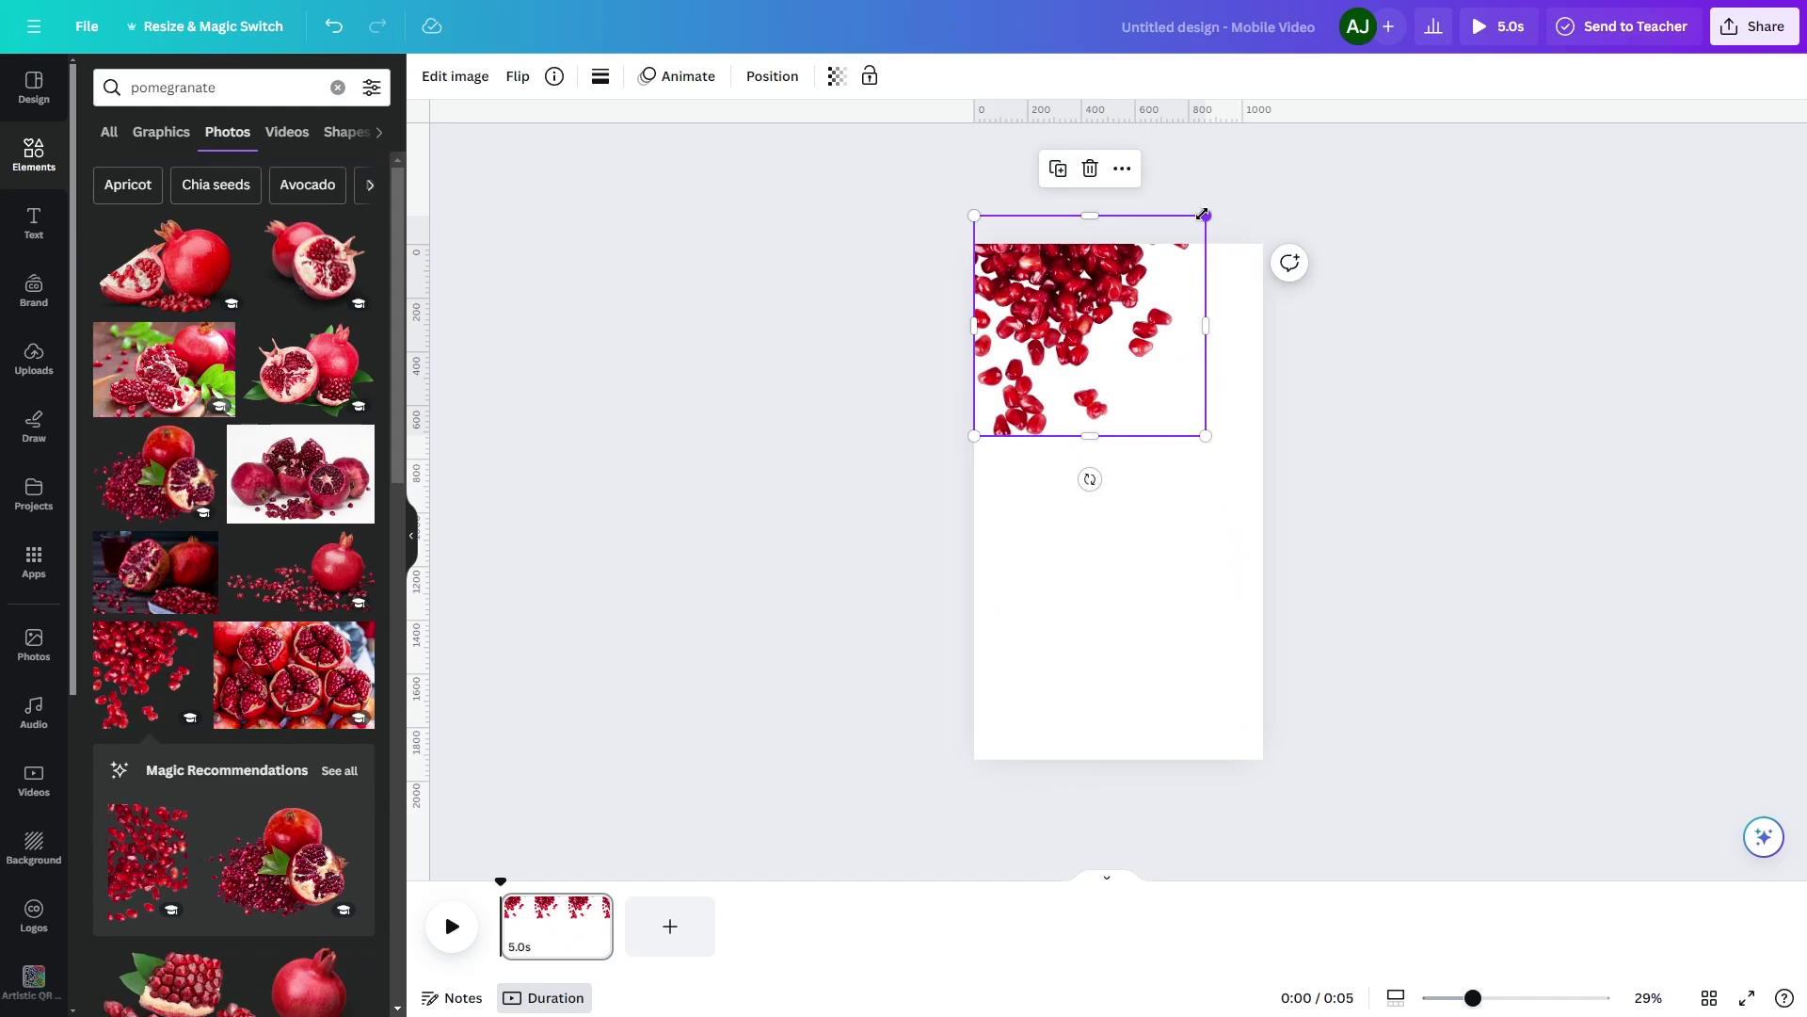
left_click_drag(1205, 216, 1343, 153)
mouse_move(1208, 372)
left_mouse_down()
mouse_move(1198, 339)
mouse_move(1210, 360)
left_mouse_up()
Add a second pomegranate-seeds photo, enlarged and positioned across the page bottom.
scroll(279, 654, "down", 5)
scroll(278, 654, "down", 7)
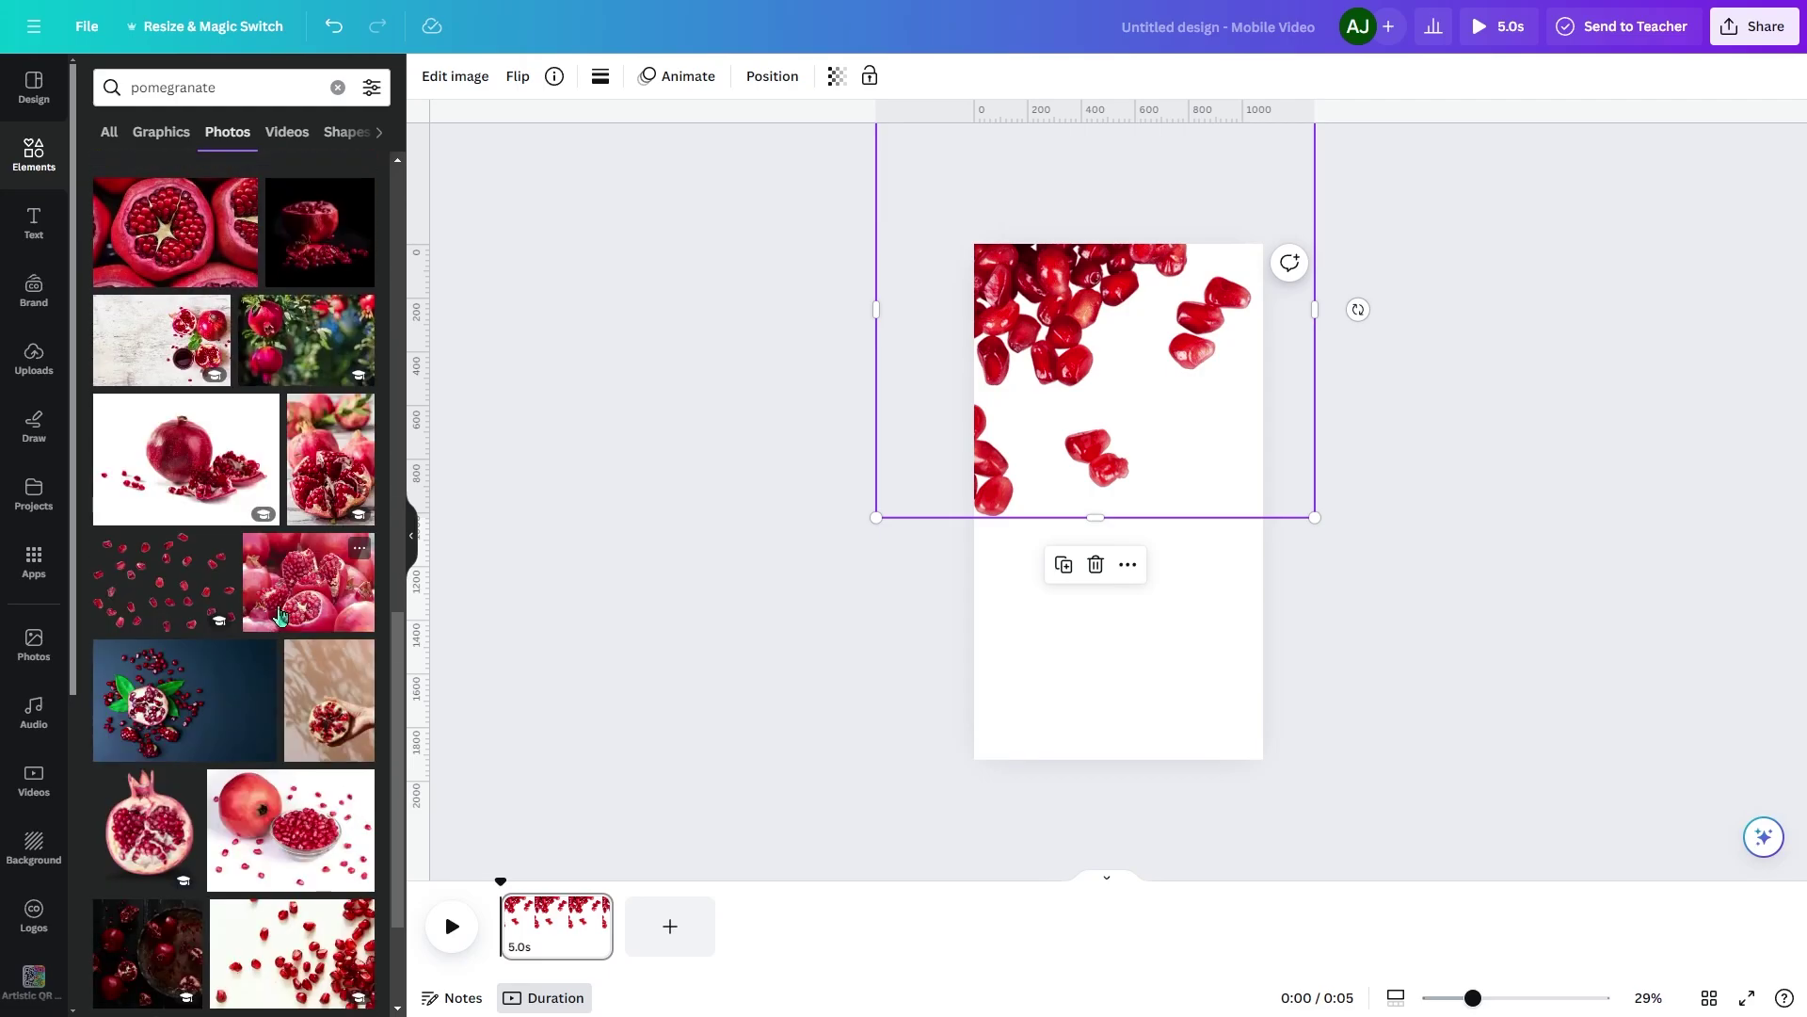
left_click(167, 621)
left_click_drag(1195, 596, 1158, 716)
left_click_drag(1237, 572, 1311, 516)
left_click_drag(1082, 687, 1133, 731)
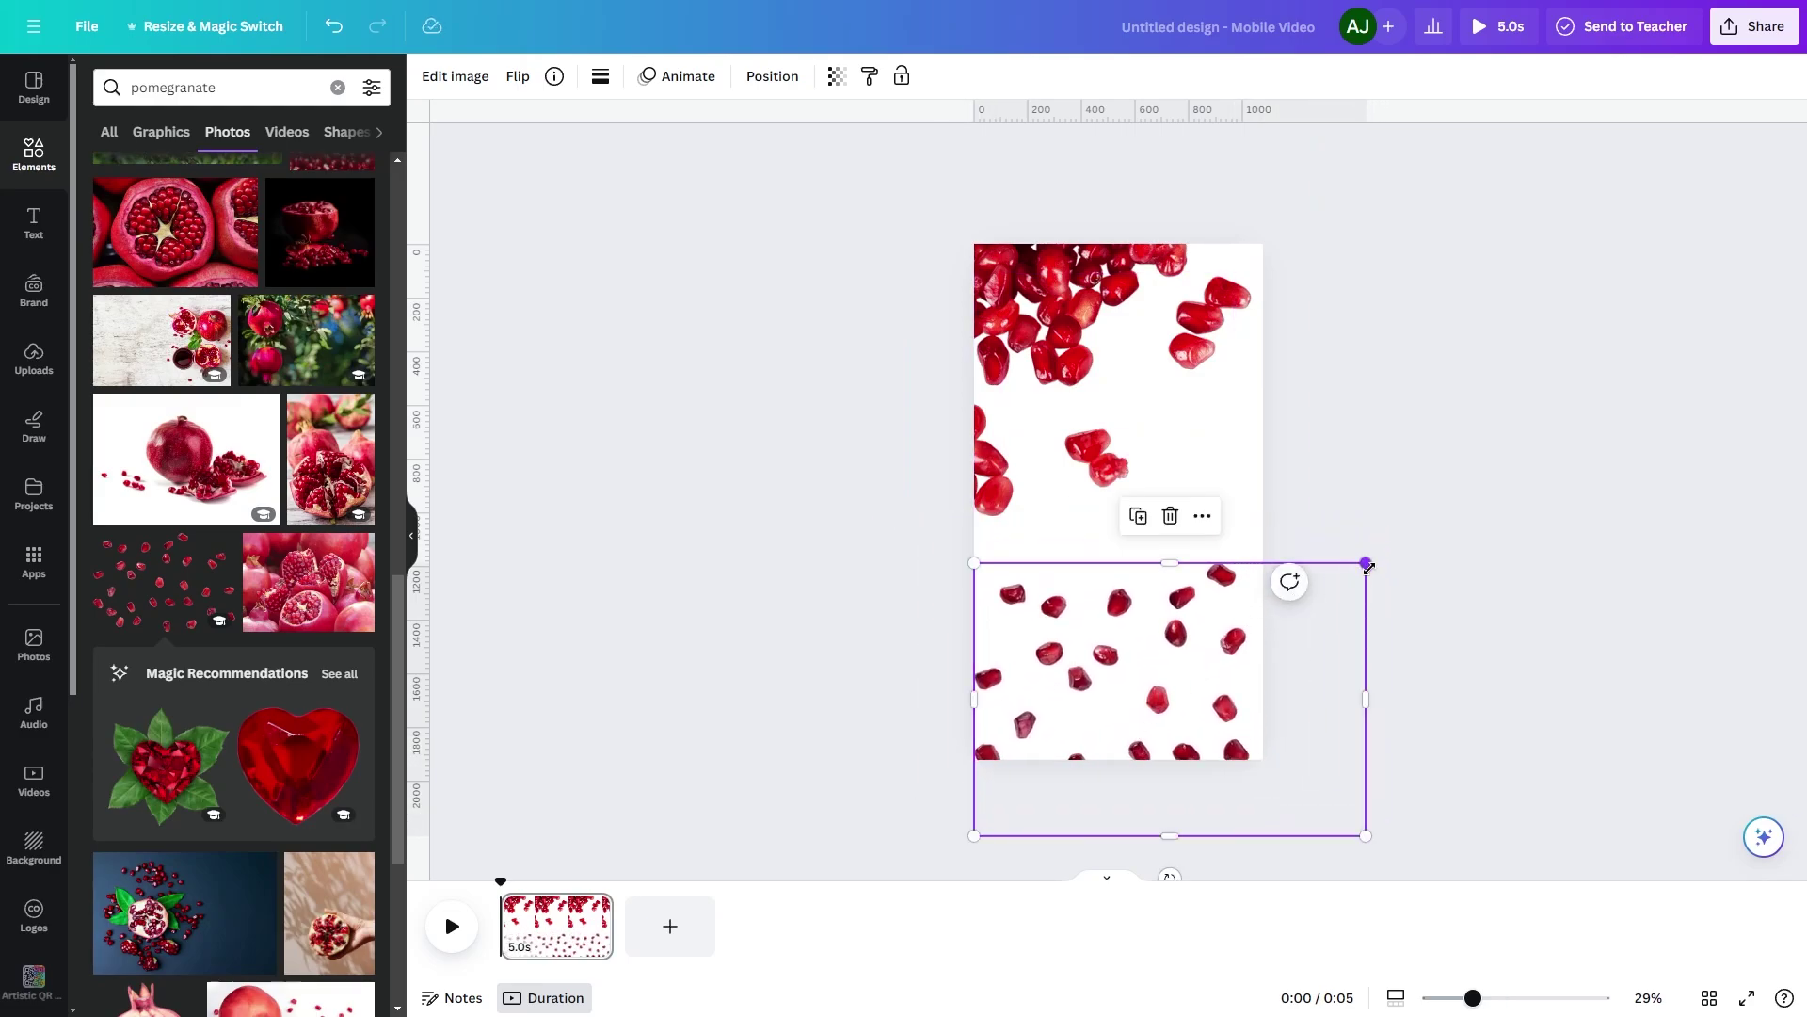
left_click_drag(1367, 566, 1386, 549)
left_click(1184, 874)
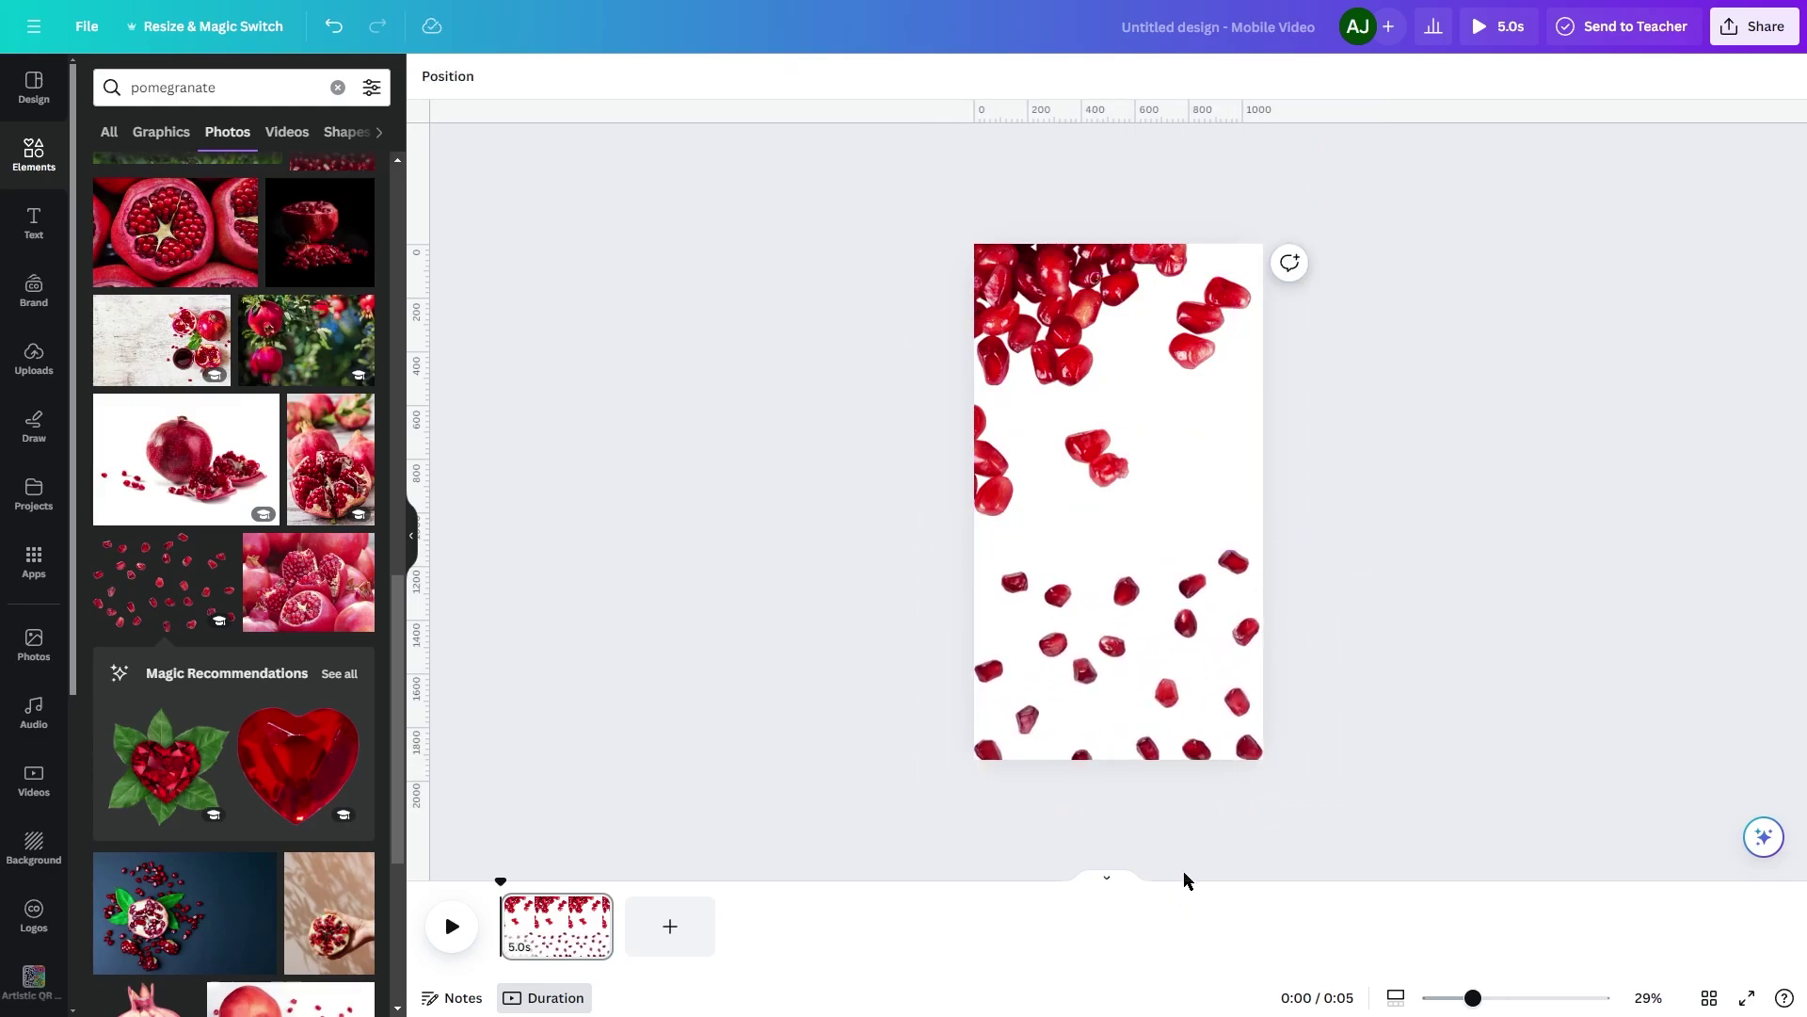
Fill the page background with a lighter red from the photo colours.
left_click(1186, 612)
left_click(429, 76)
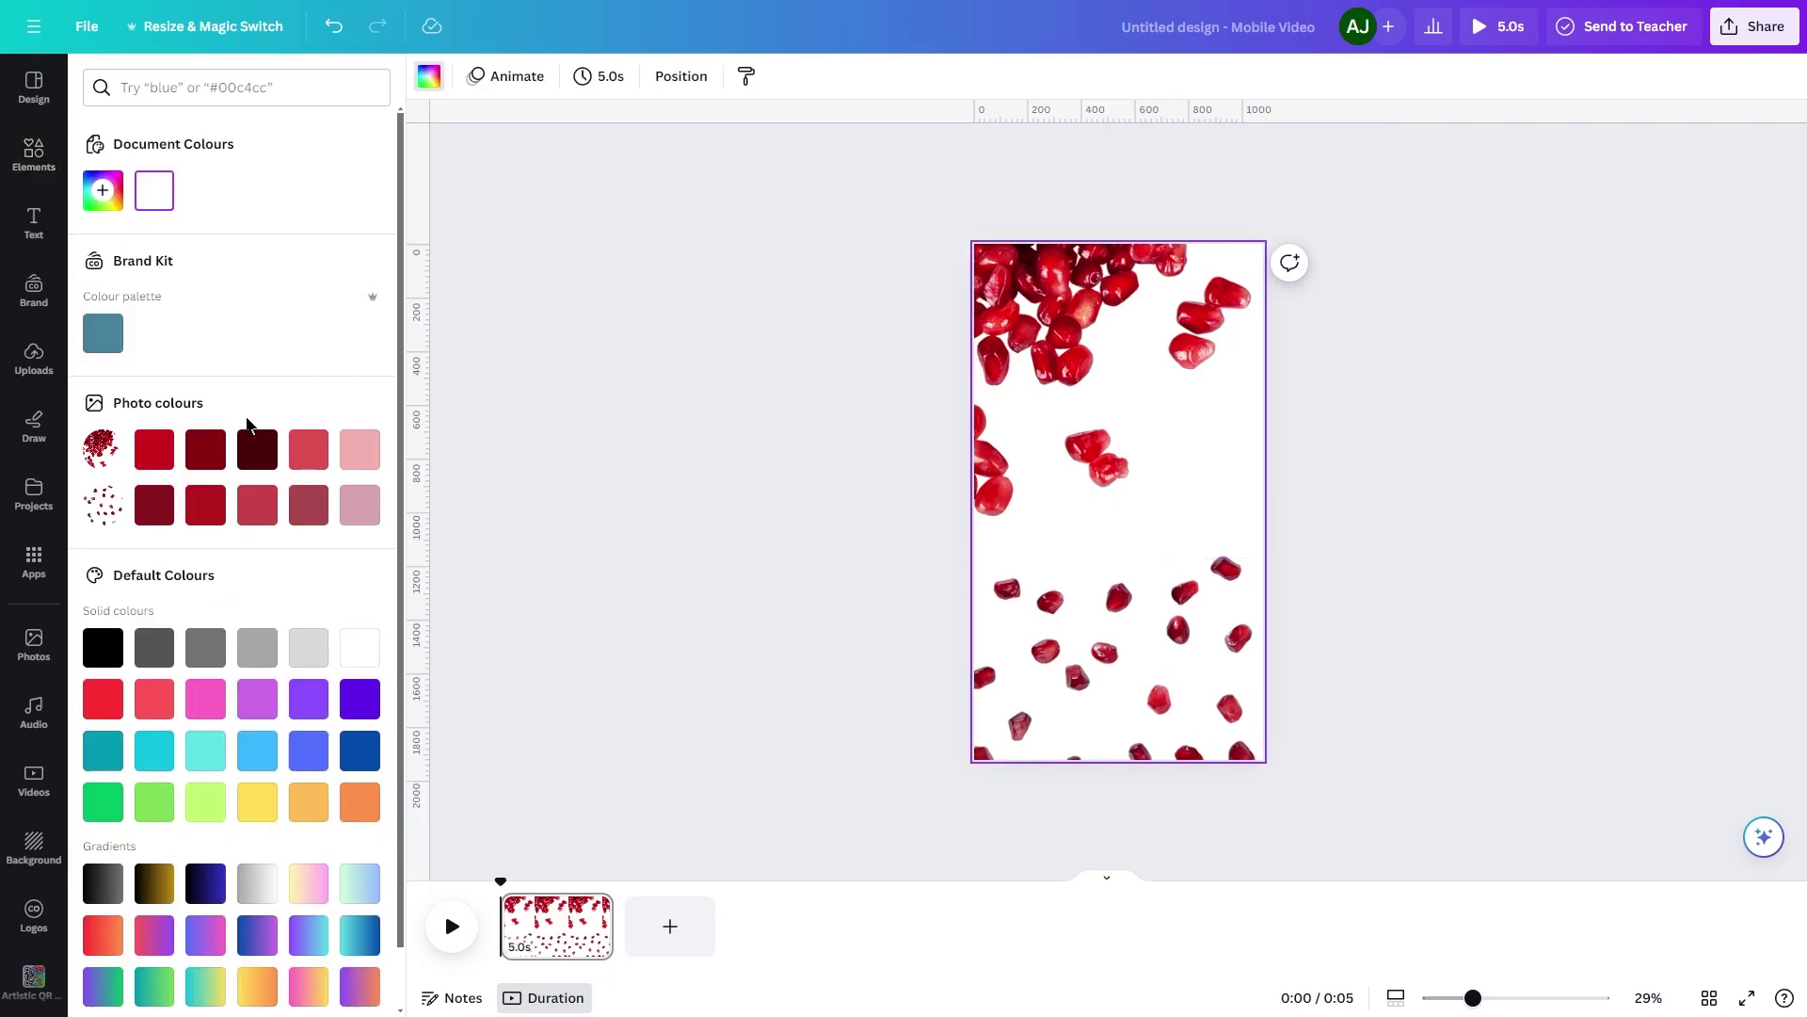
left_click(261, 504)
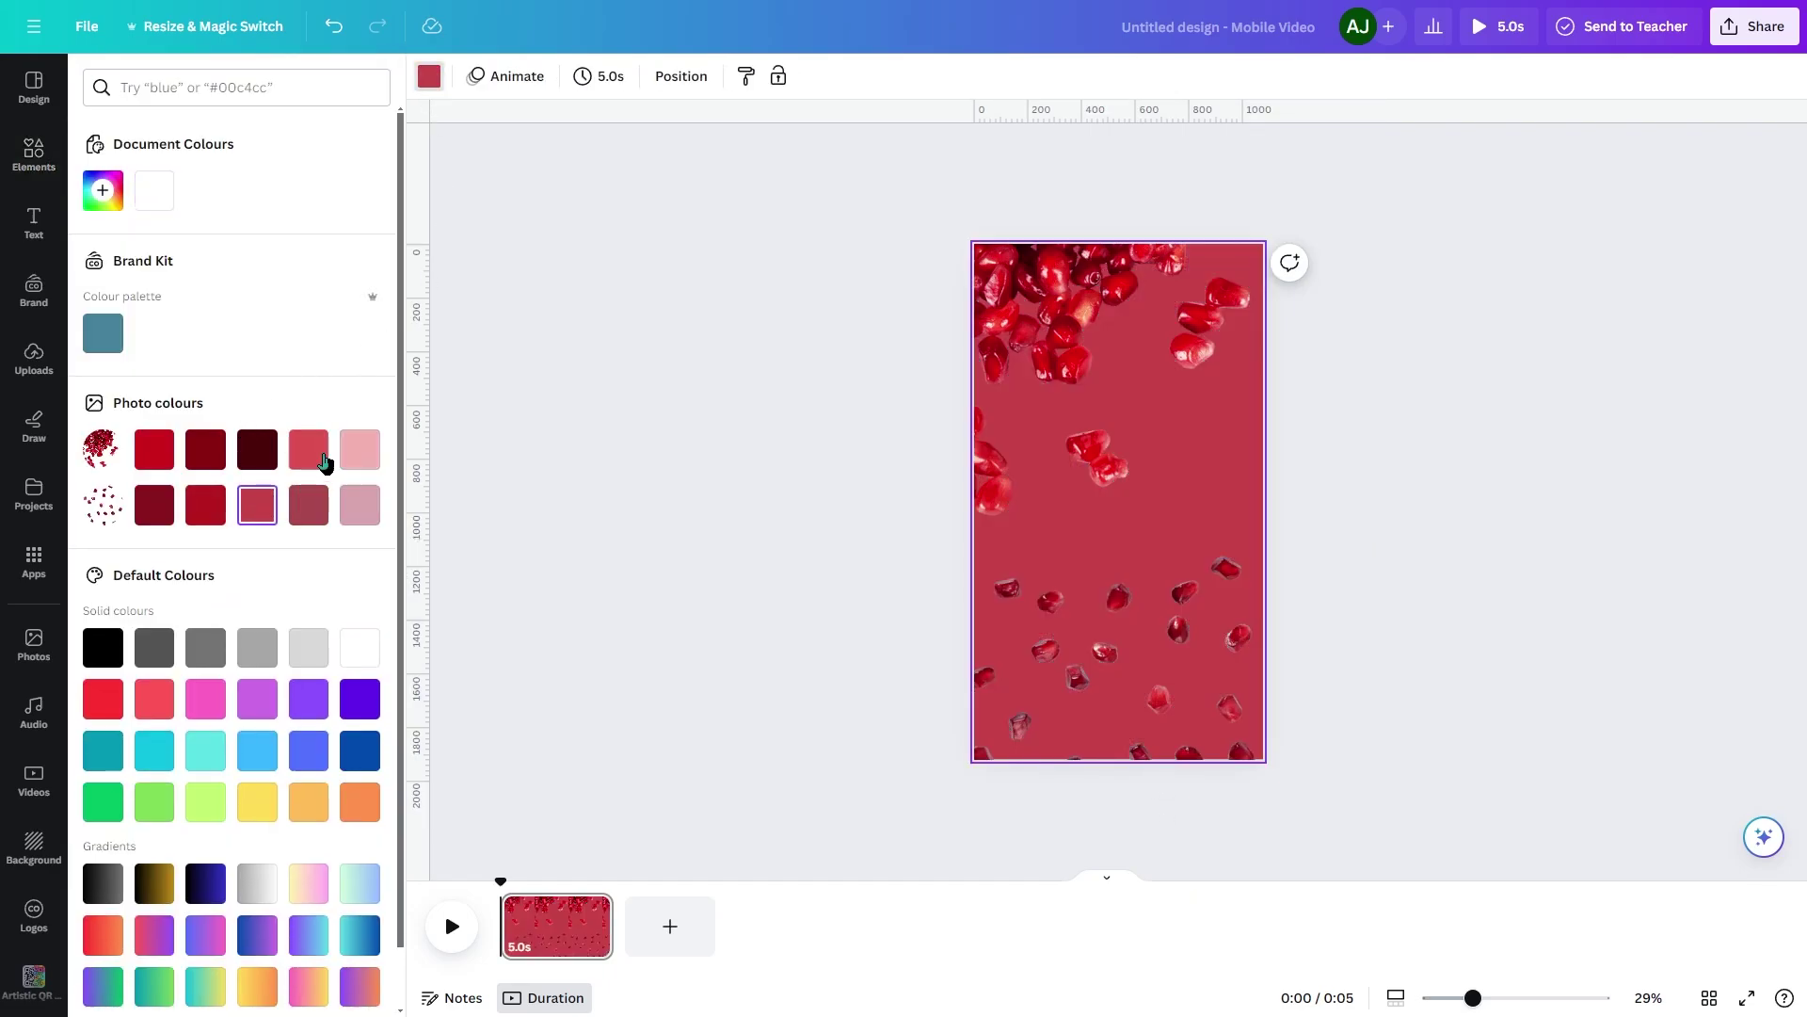
left_click(324, 462)
left_click(106, 186)
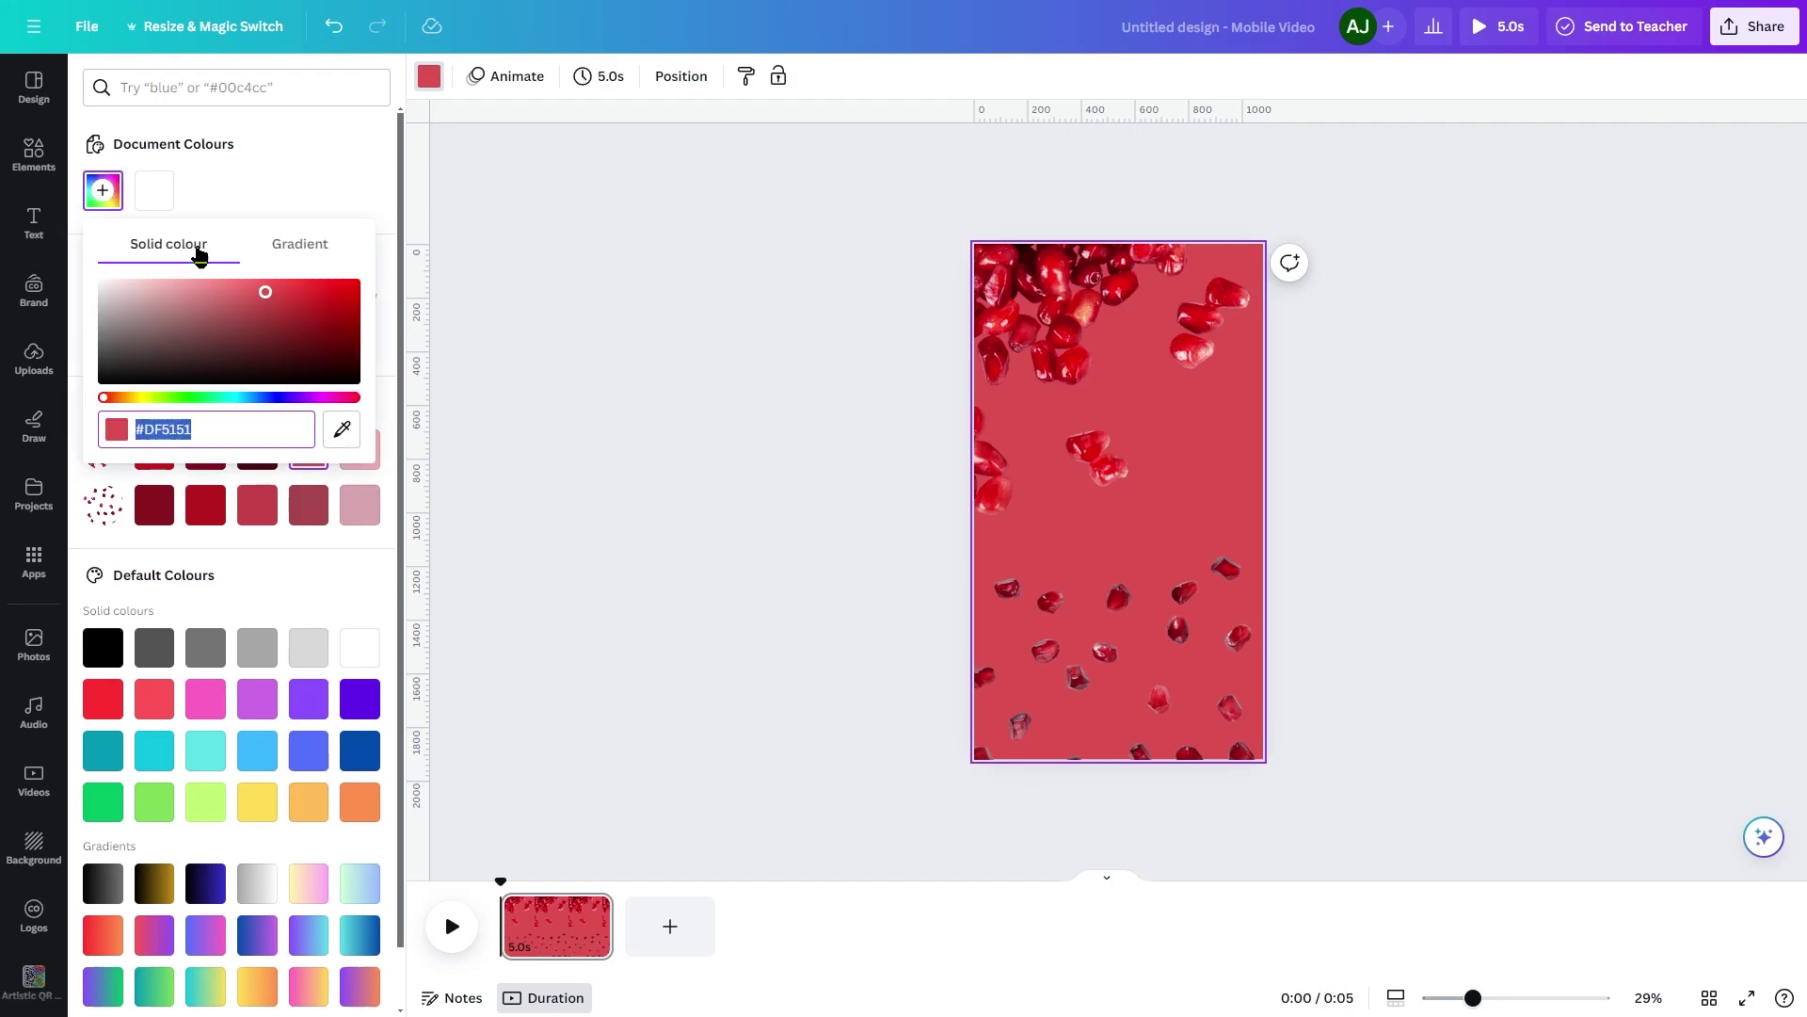
Fine-tune the custom background red and set the text to bold Antonio.
left_click_drag(263, 295, 235, 290)
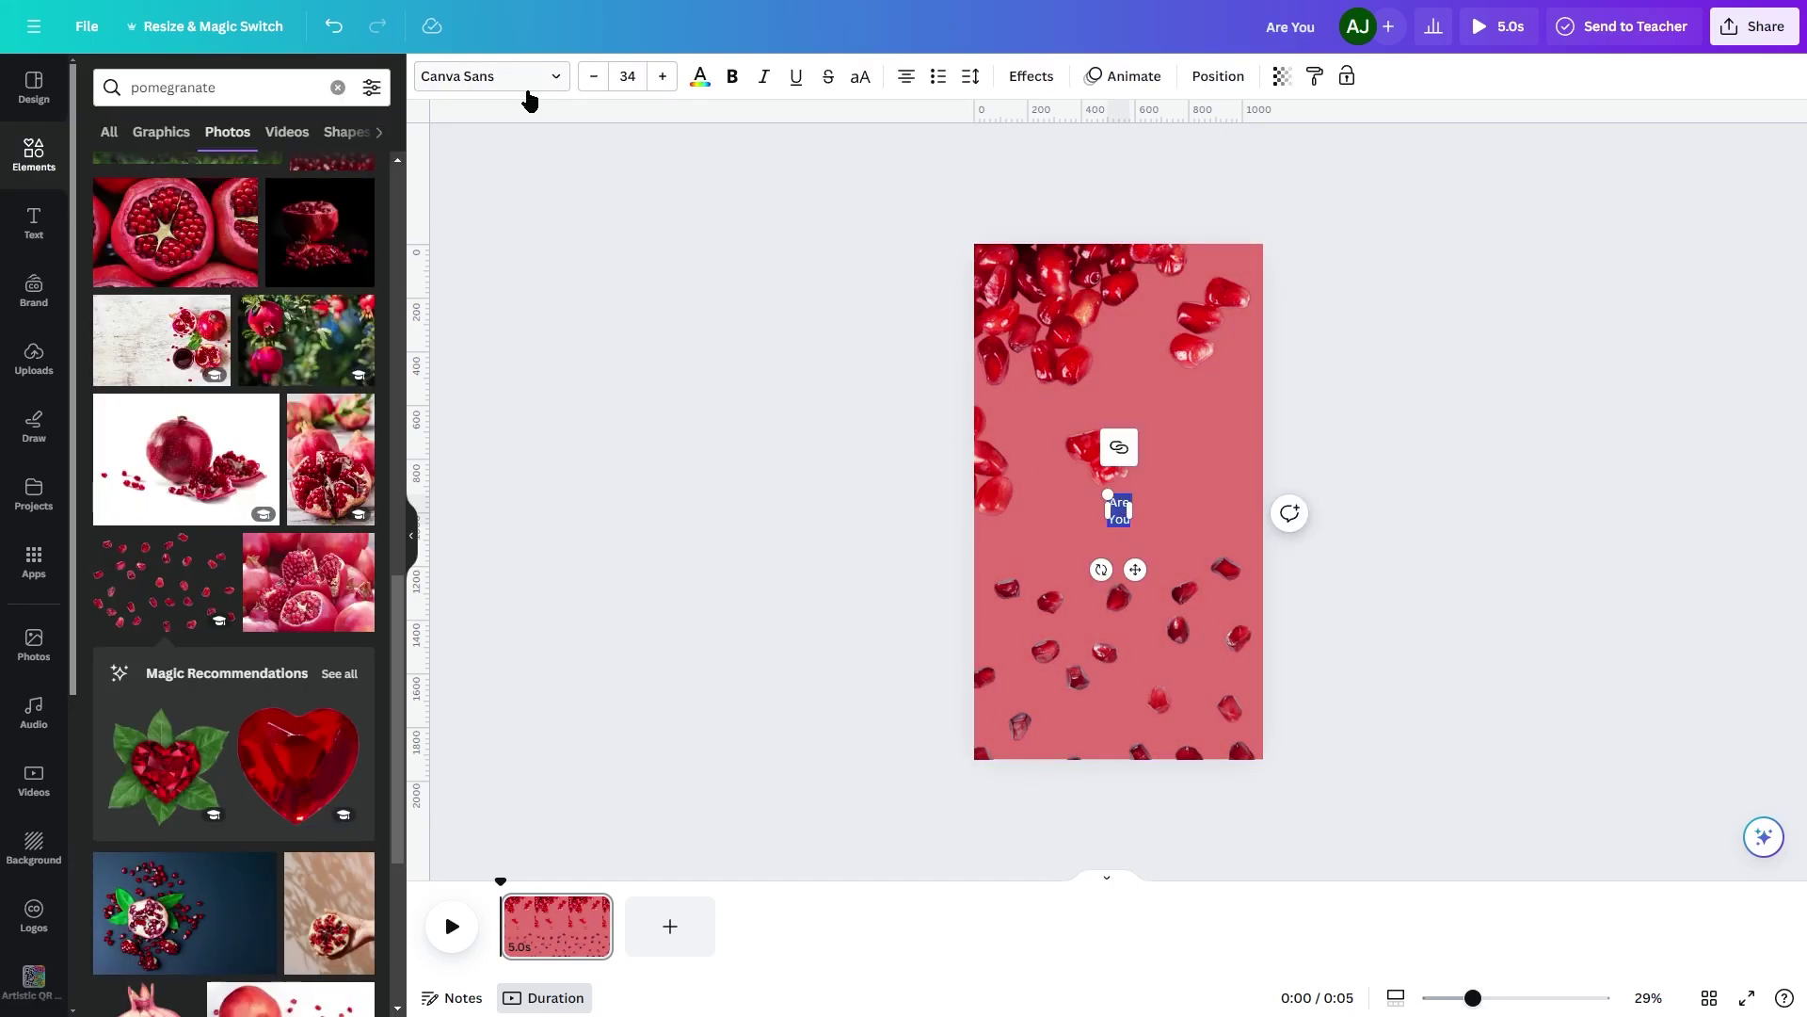
left_click(516, 81)
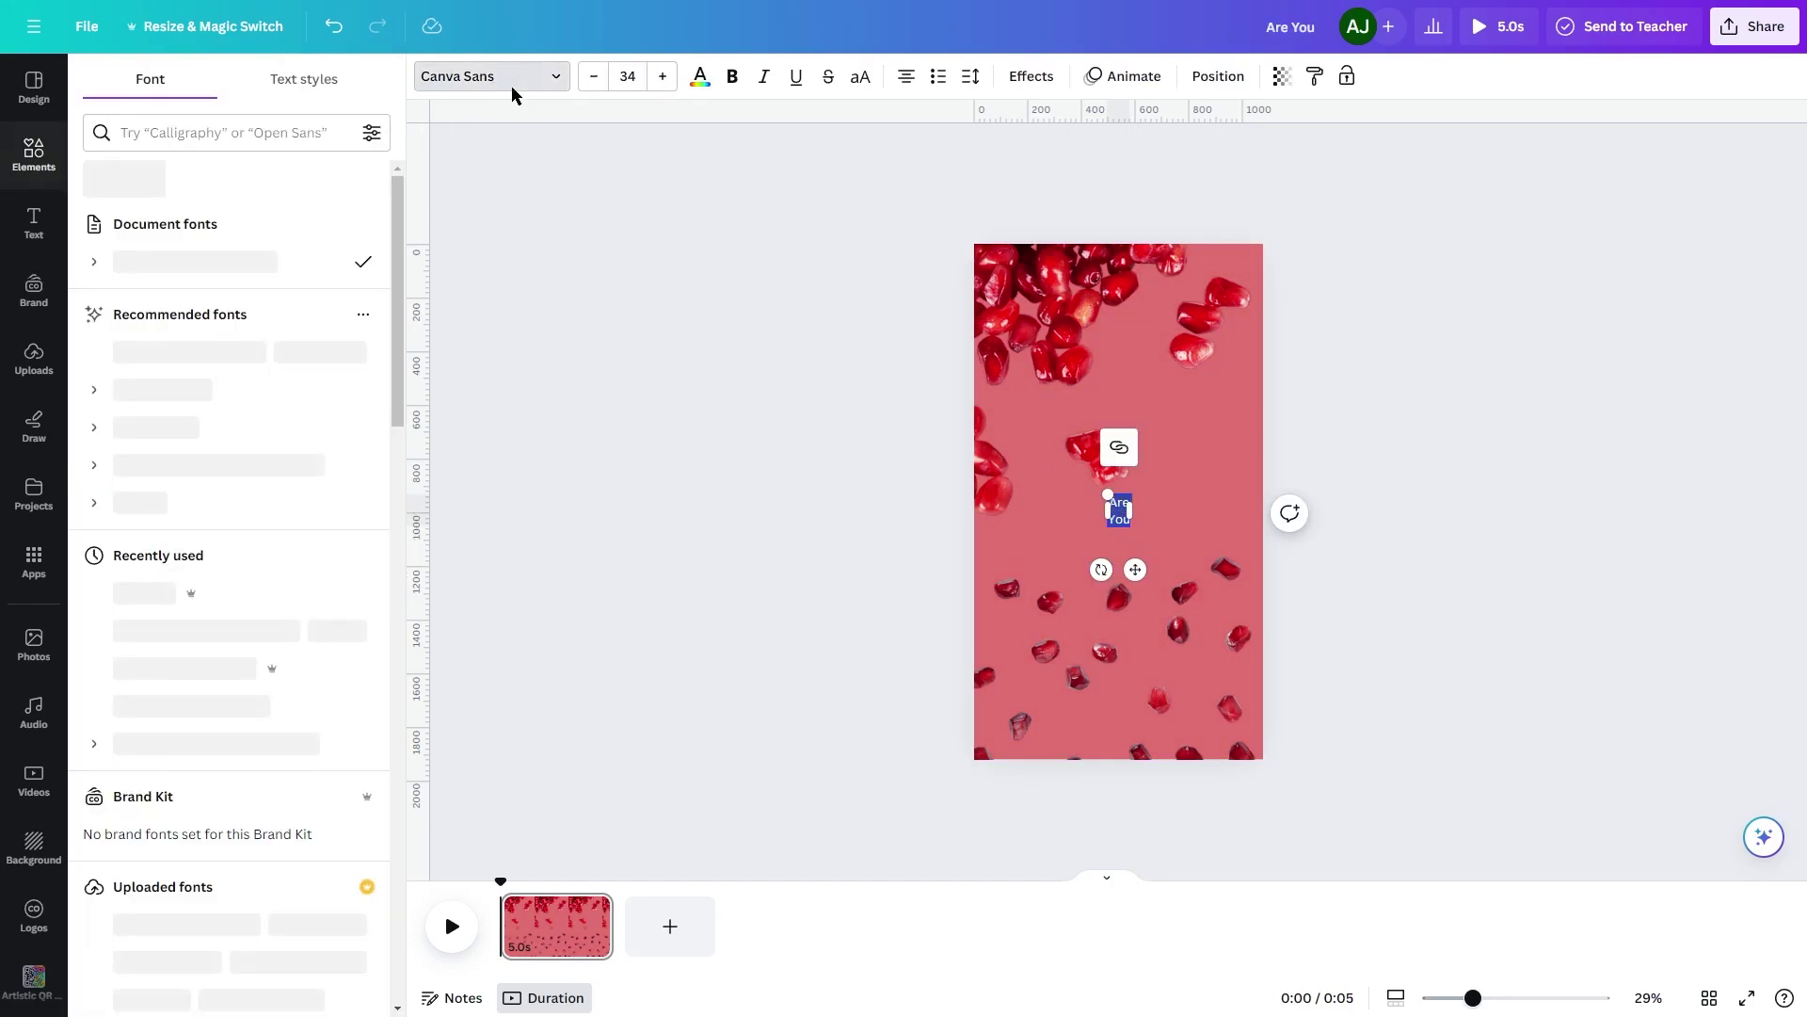
left_click(183, 146)
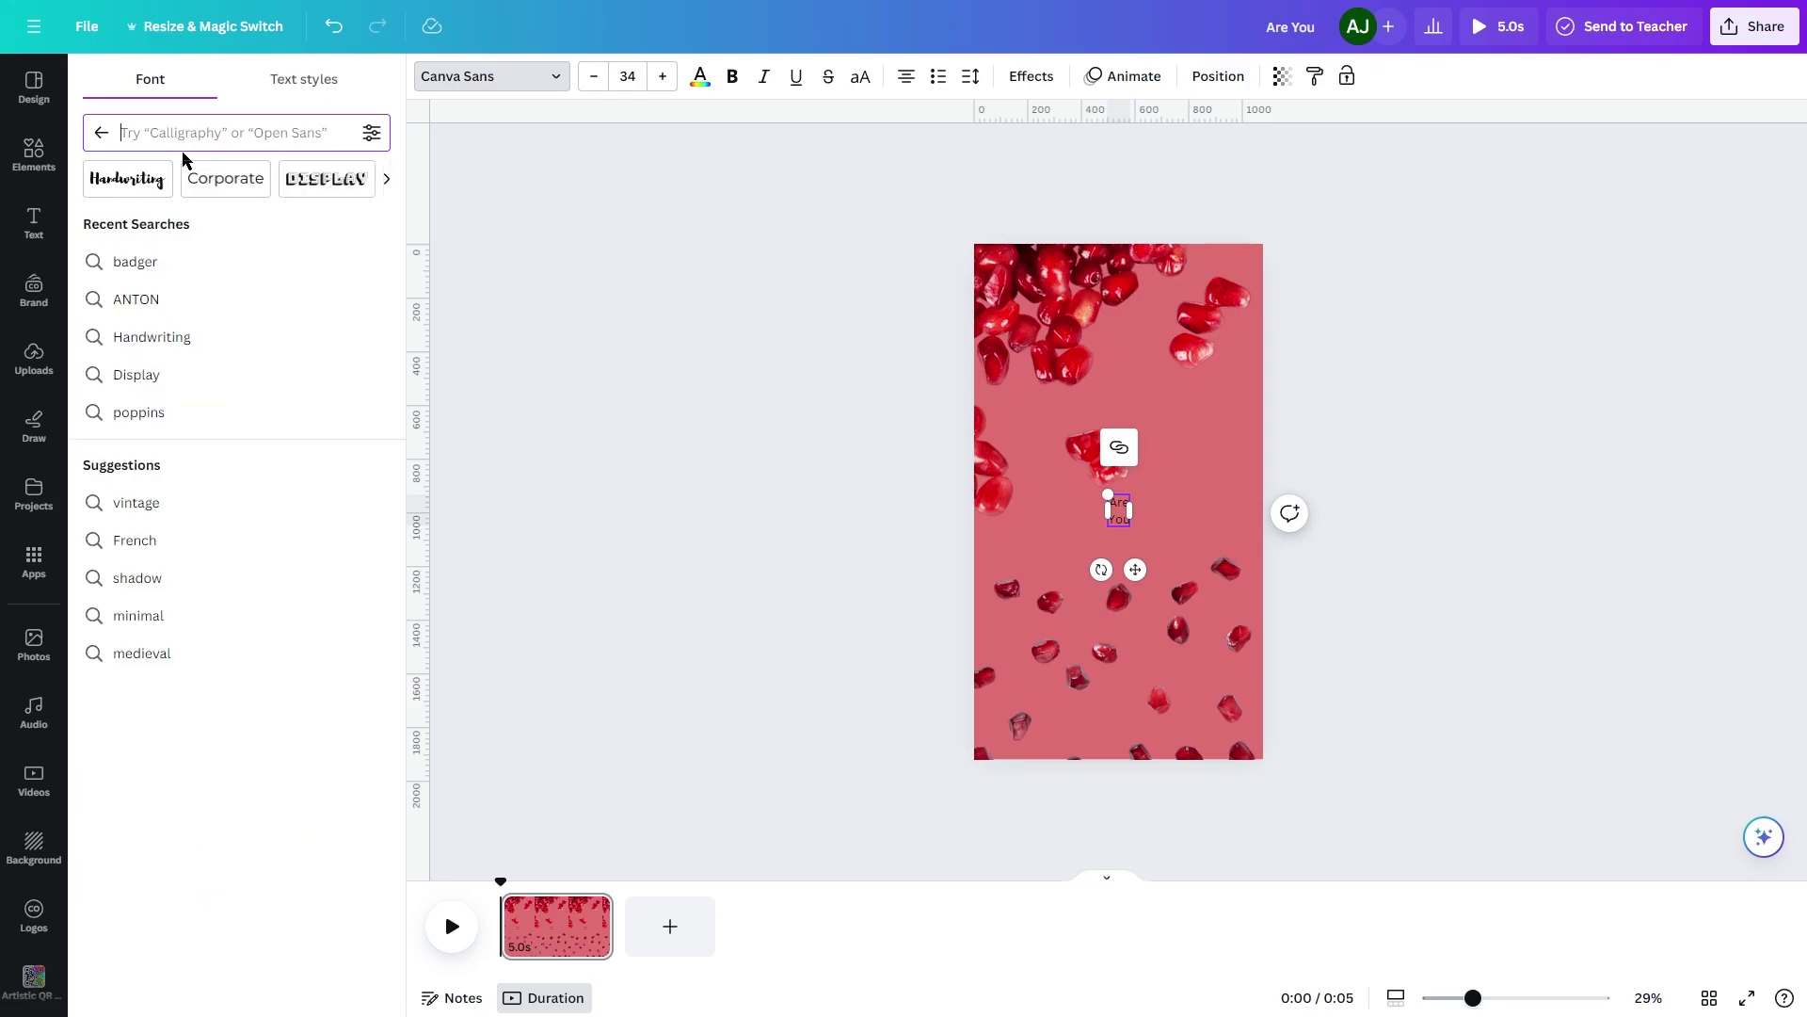
type("antonio")
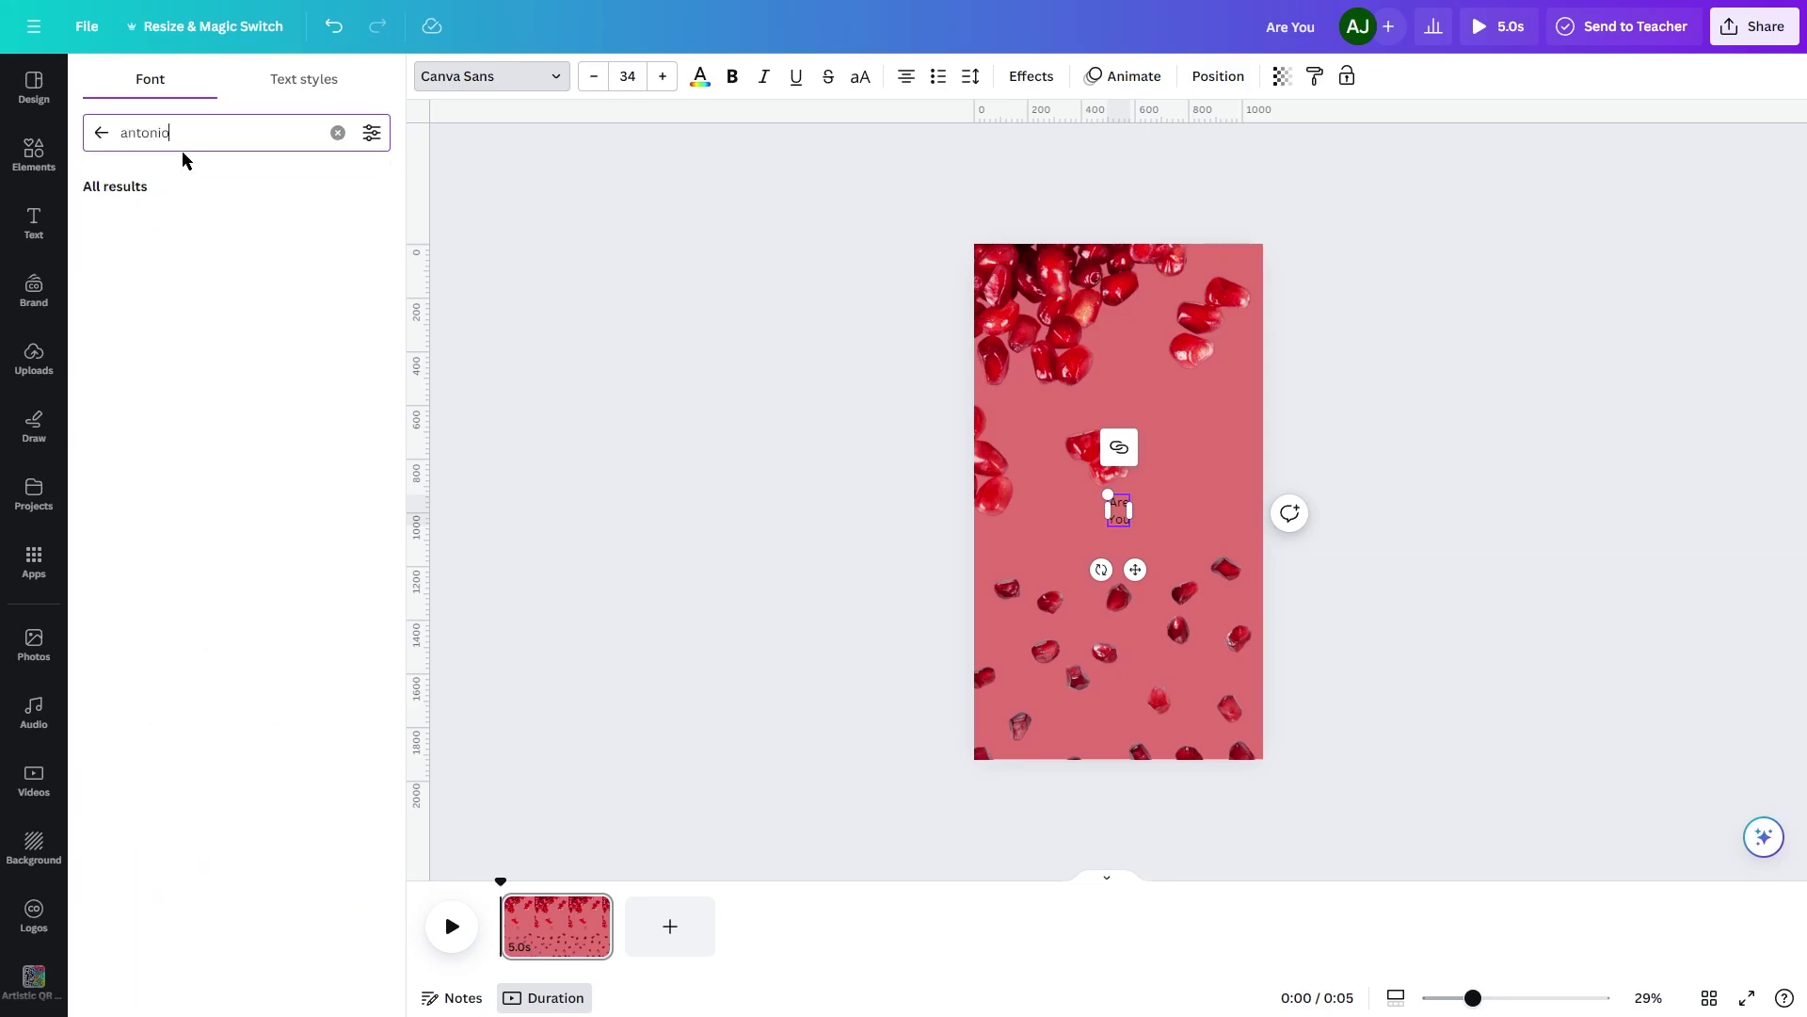
left_click(235, 237)
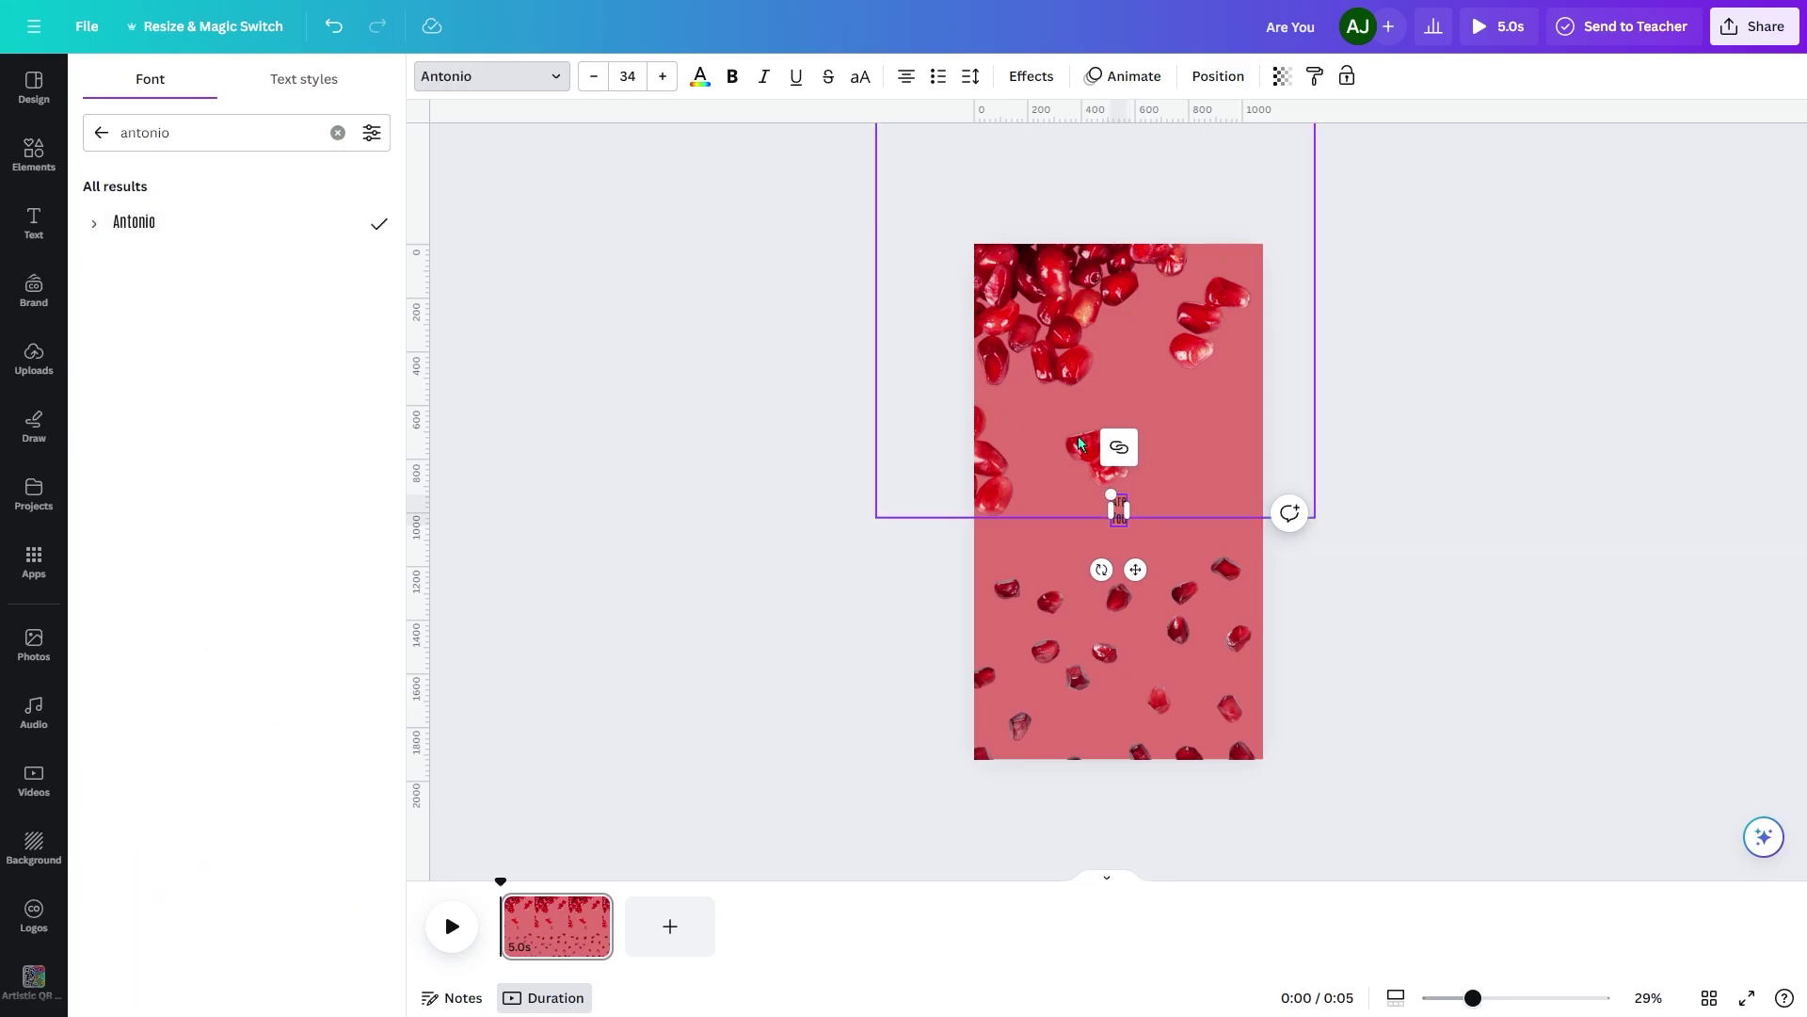
left_click(734, 85)
Enlarge the Are You text to size 204 and shift it left.
left_click_drag(1097, 469, 1029, 344)
left_click_drag(1108, 473, 1080, 477)
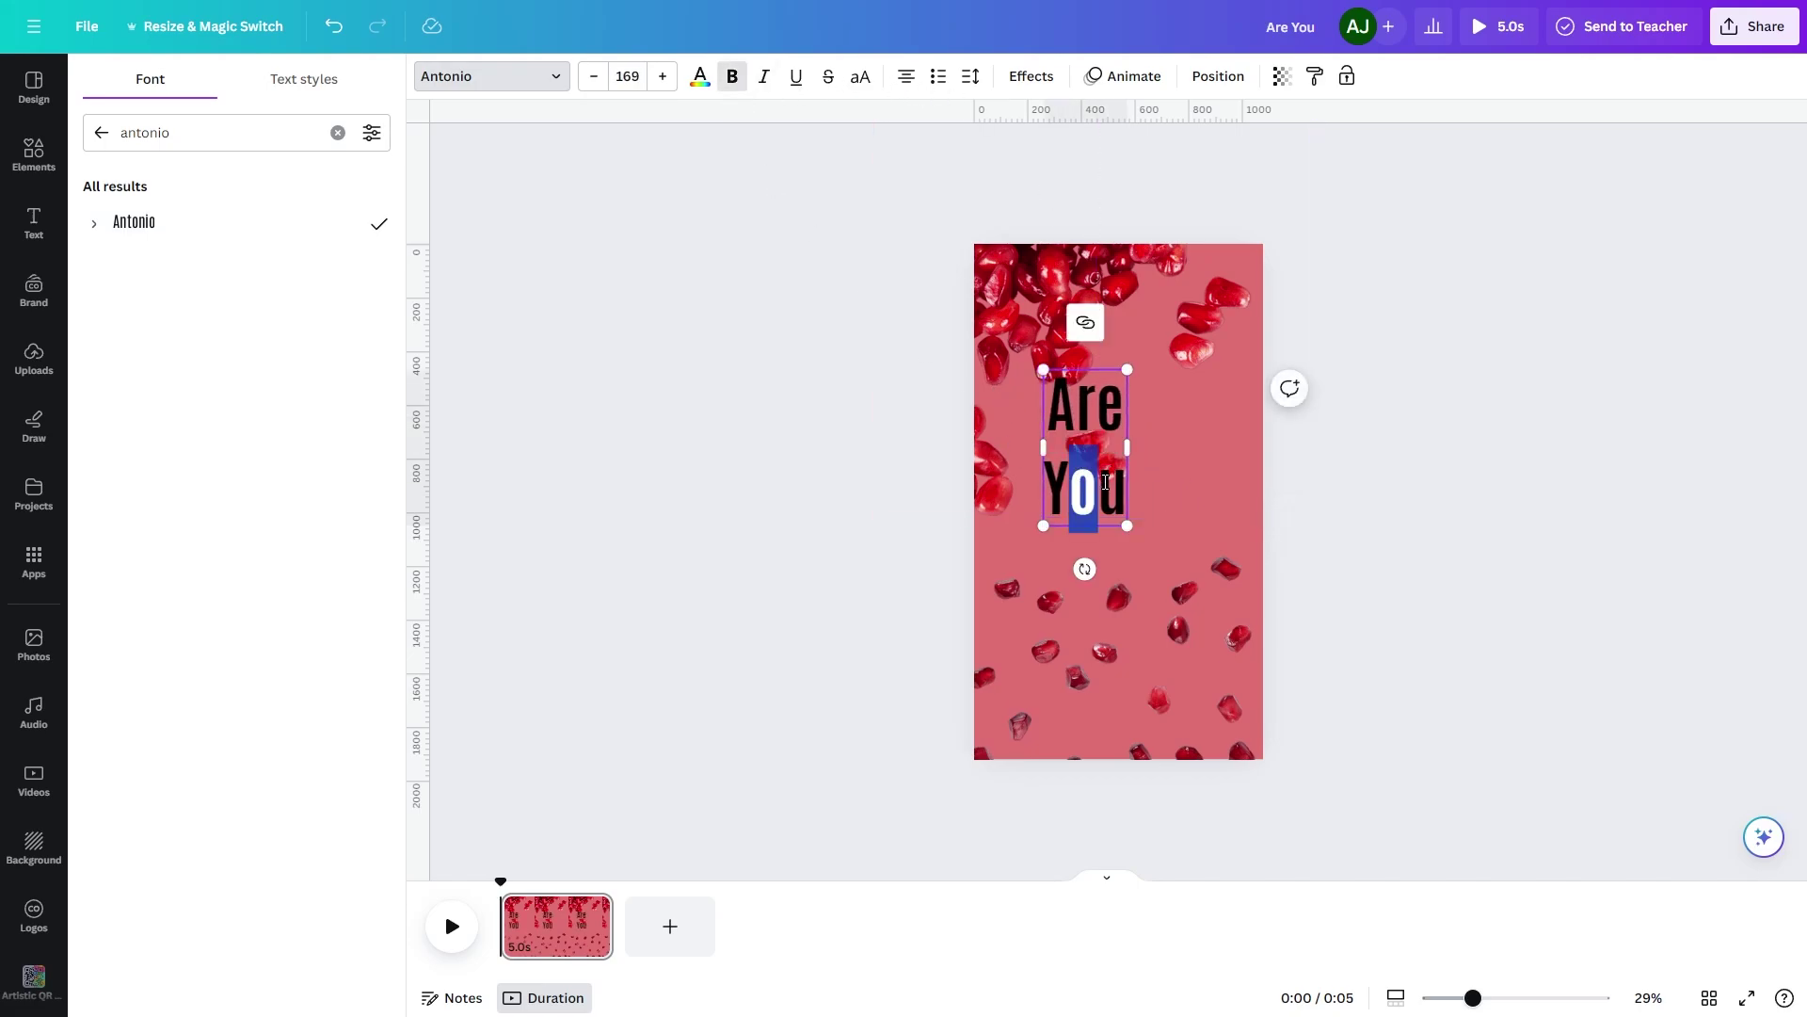
left_click(1481, 499)
left_click(1083, 452)
left_click_drag(1082, 451, 1050, 452)
left_click_drag(1096, 369, 1103, 353)
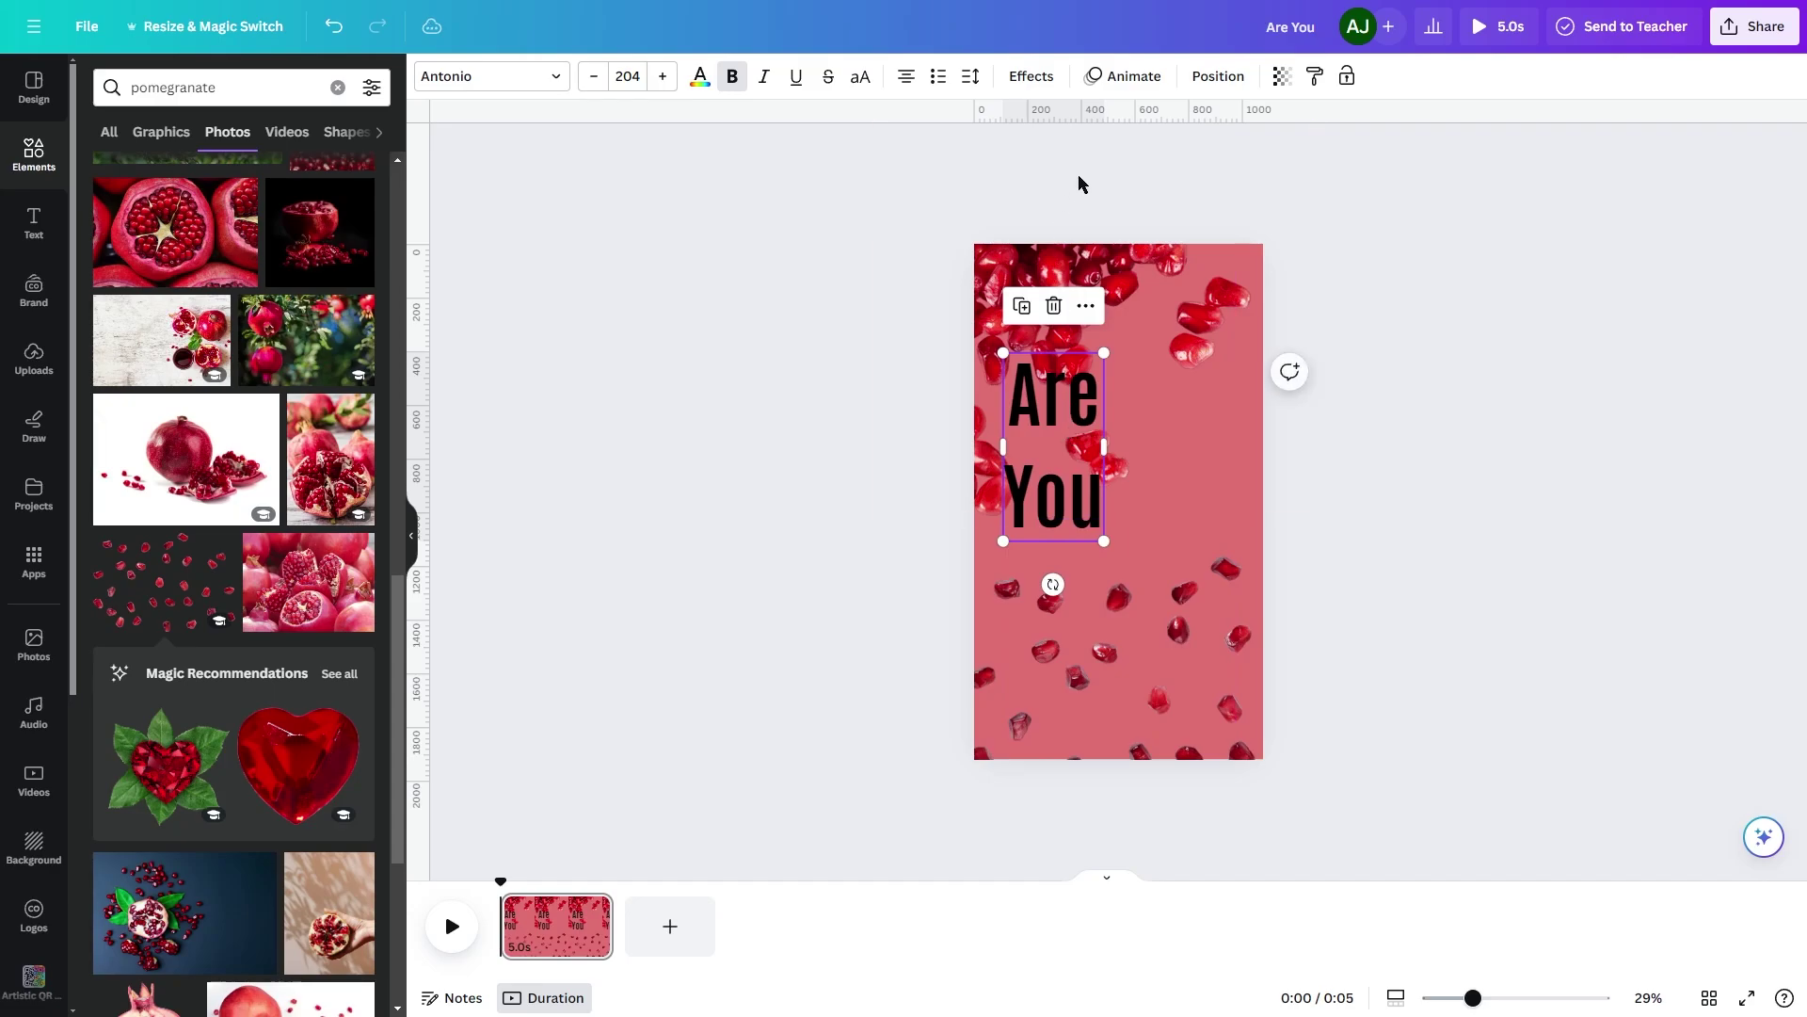
Tighten the letter spacing to -20 and the line spacing to about 1.2.
left_click(970, 77)
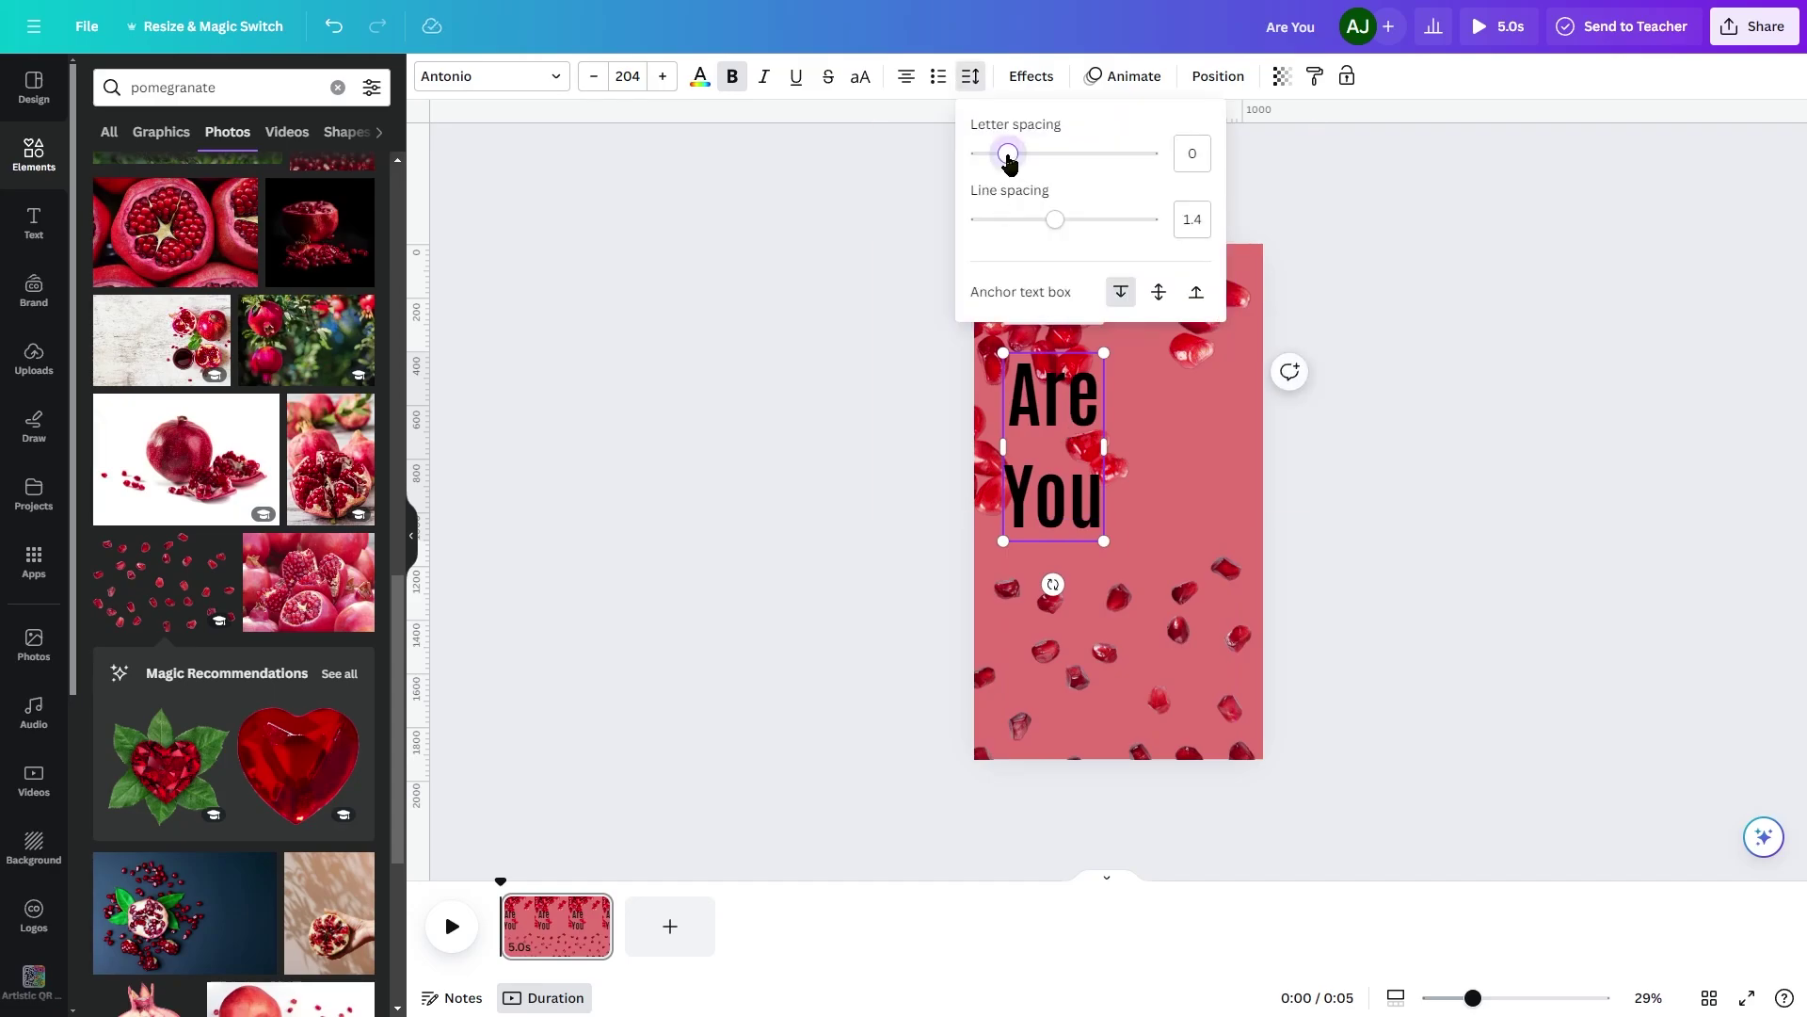
left_click_drag(1009, 156, 1004, 155)
left_click_drag(1055, 226, 1029, 234)
key("Escape")
Nudge Are You into place and add a new empty text box.
left_click_drag(1082, 471, 1076, 480)
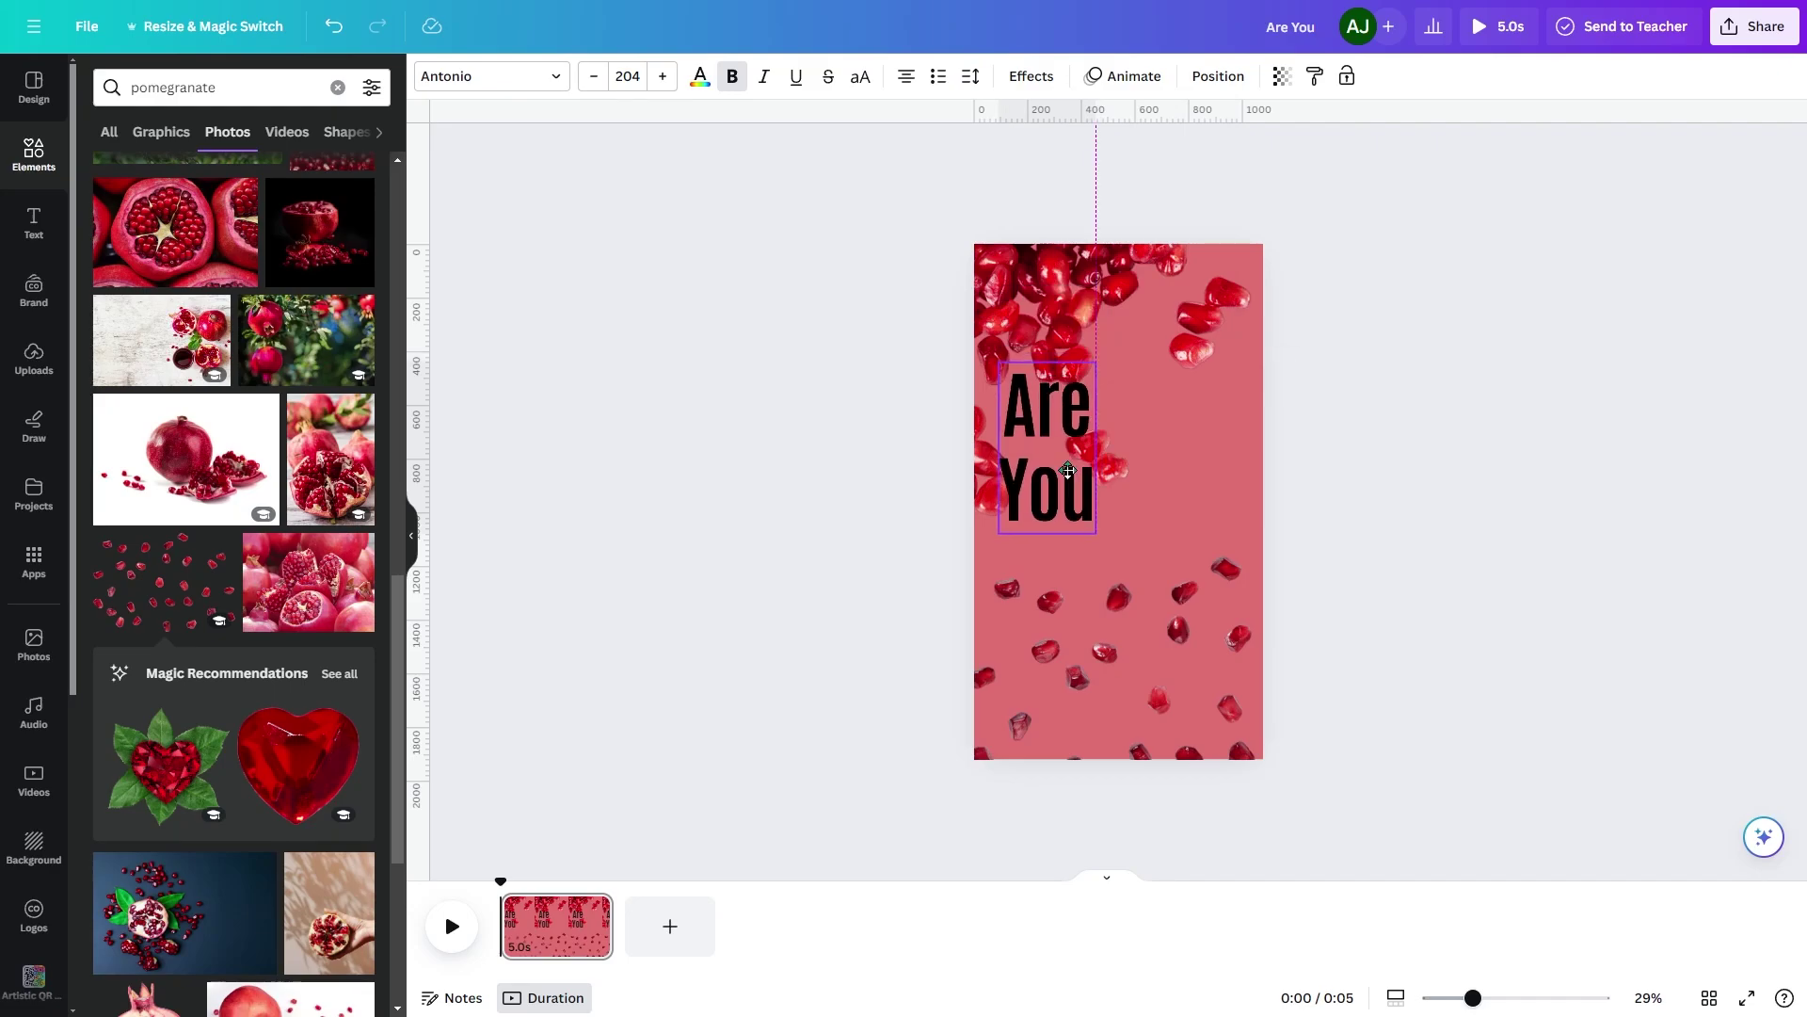
left_click(1406, 570)
key("t")
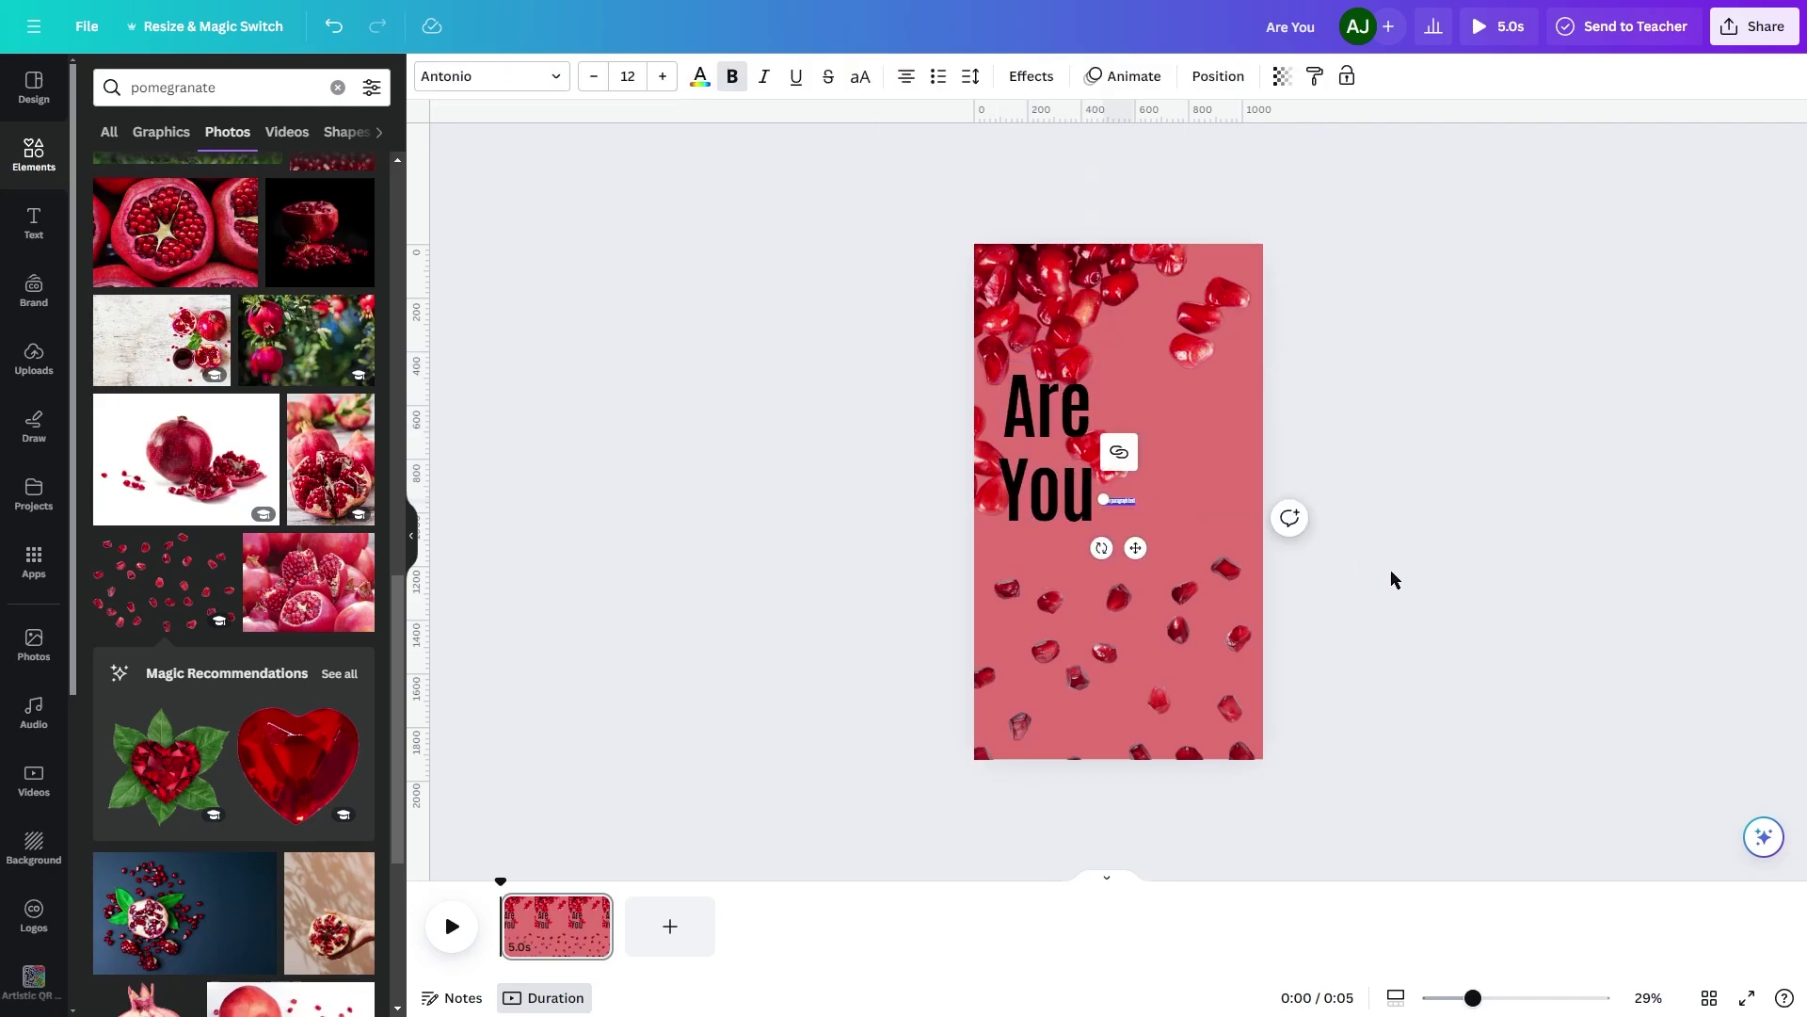
key("BackSpace")
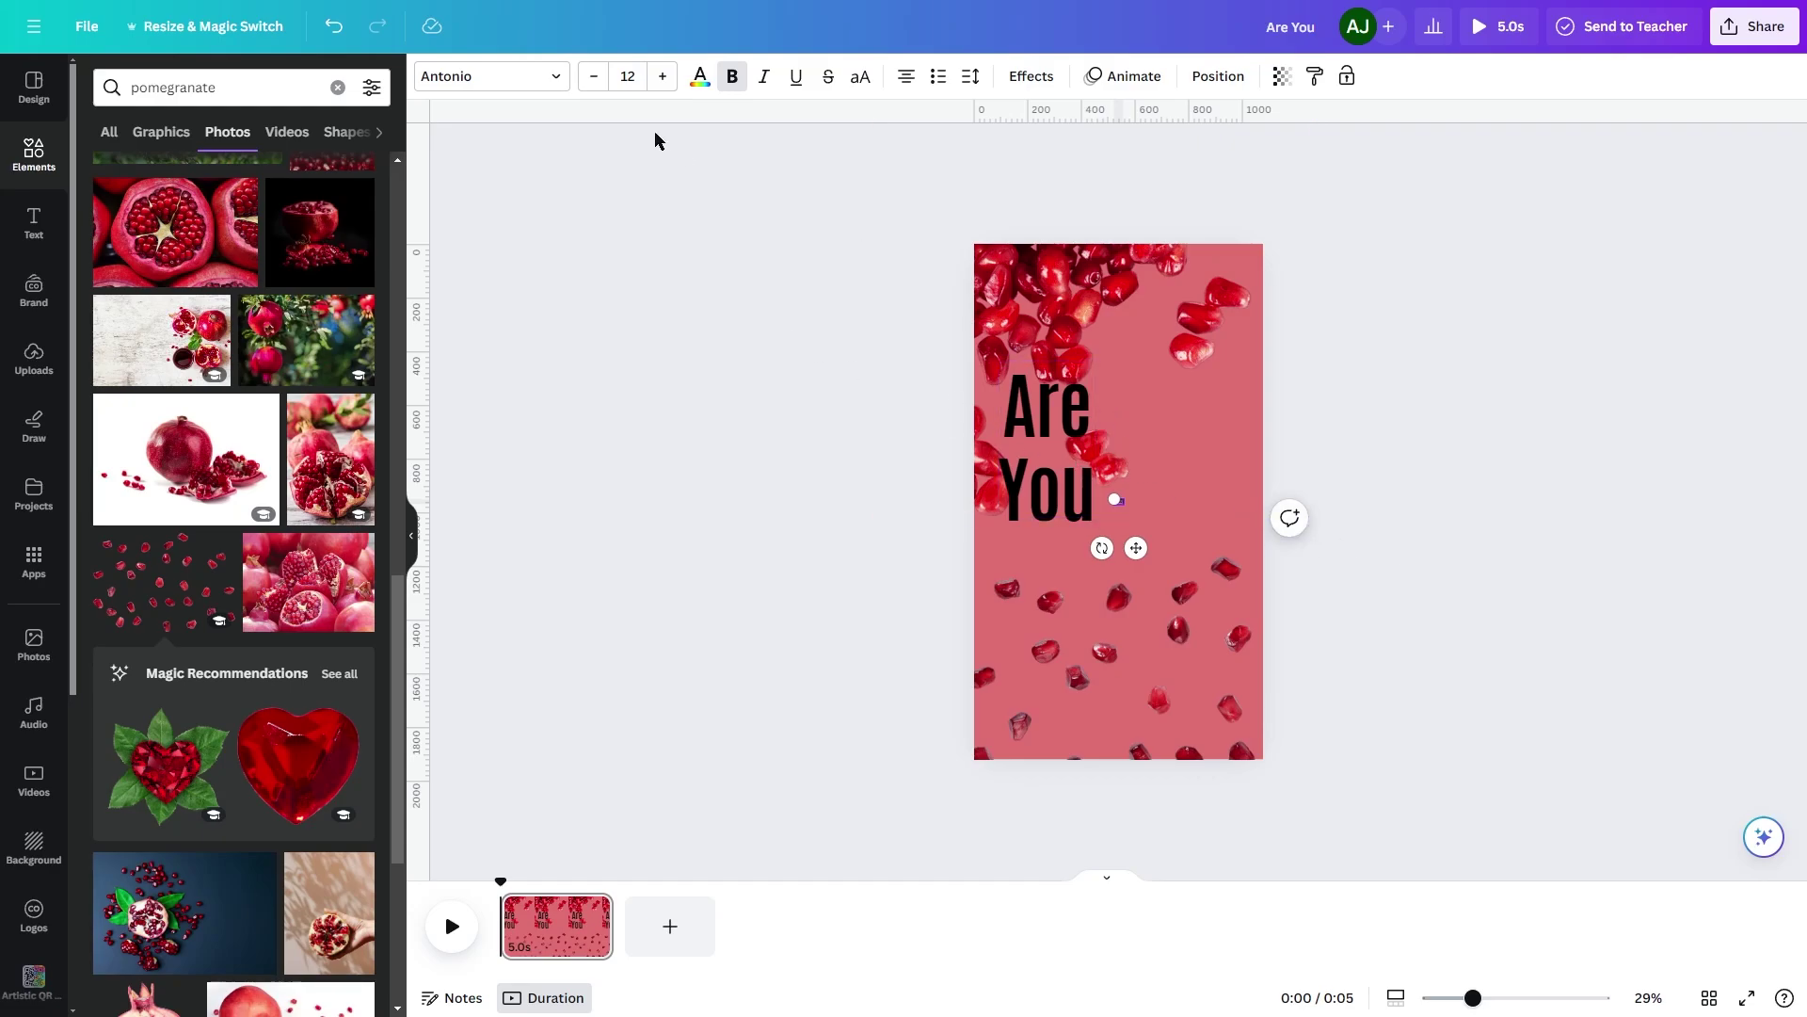
Set the Ready text in the Badger Script font.
left_click(555, 77)
left_click(338, 133)
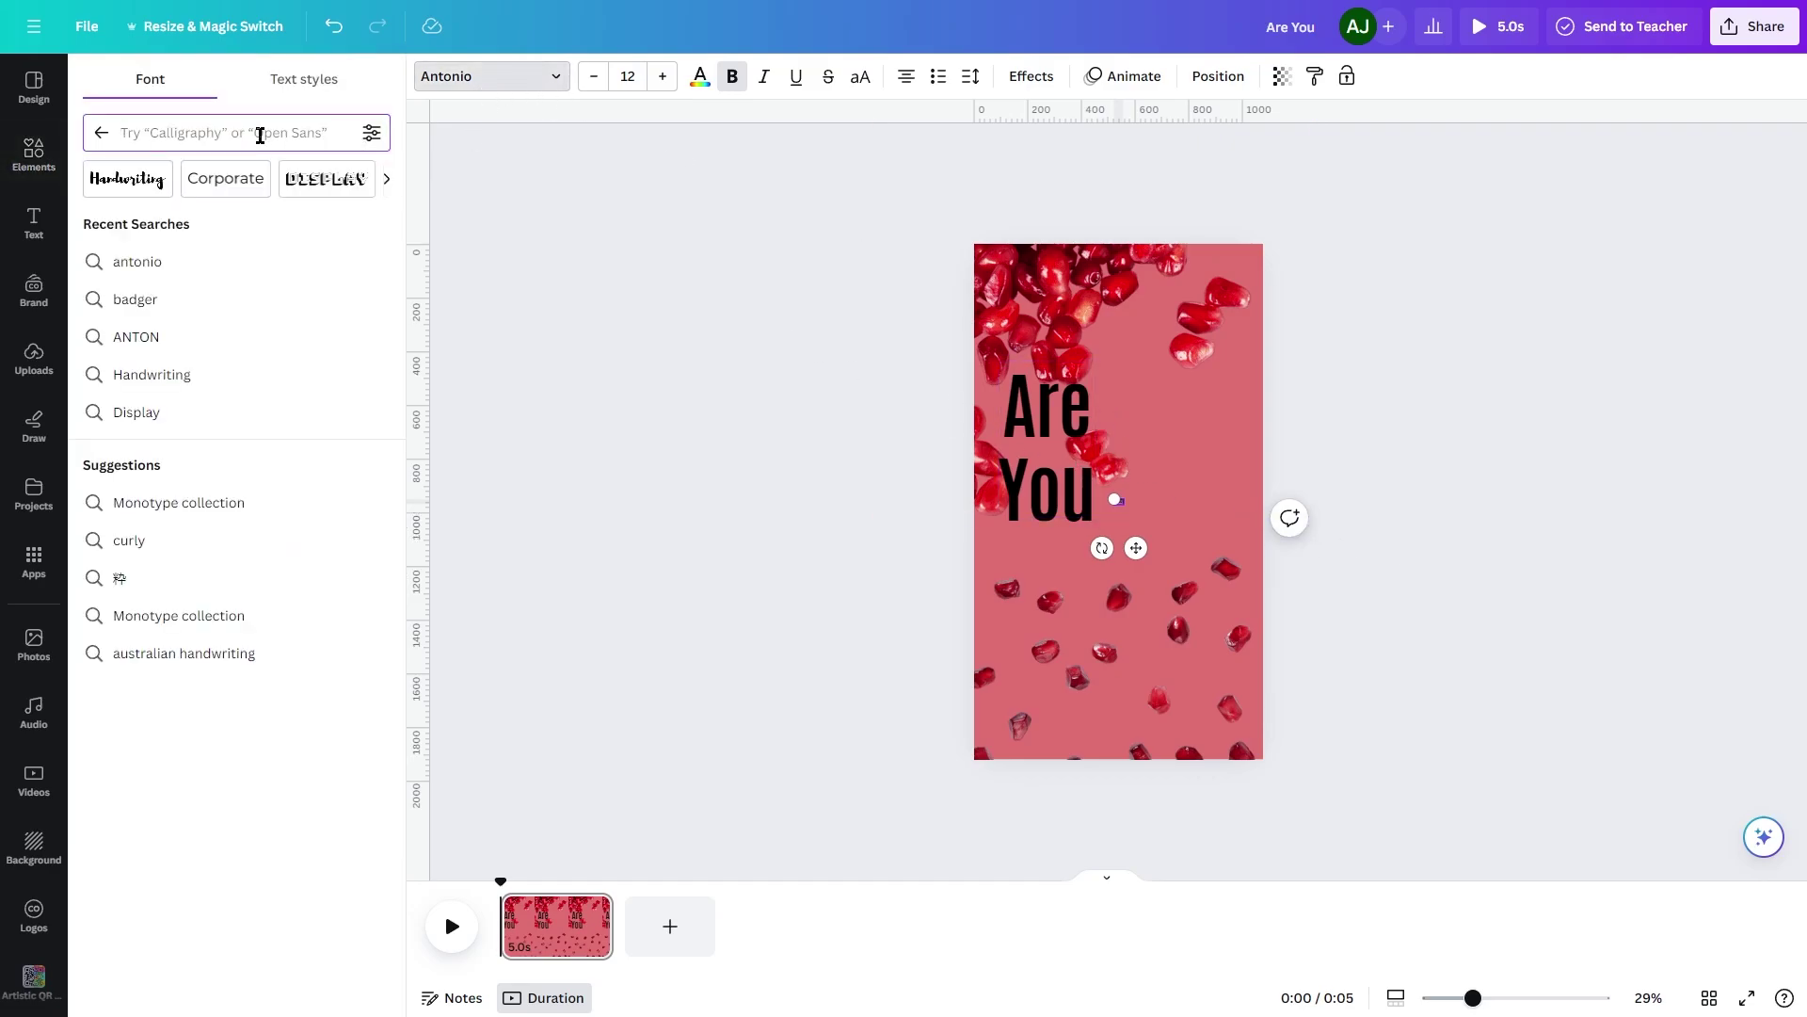
type("badger")
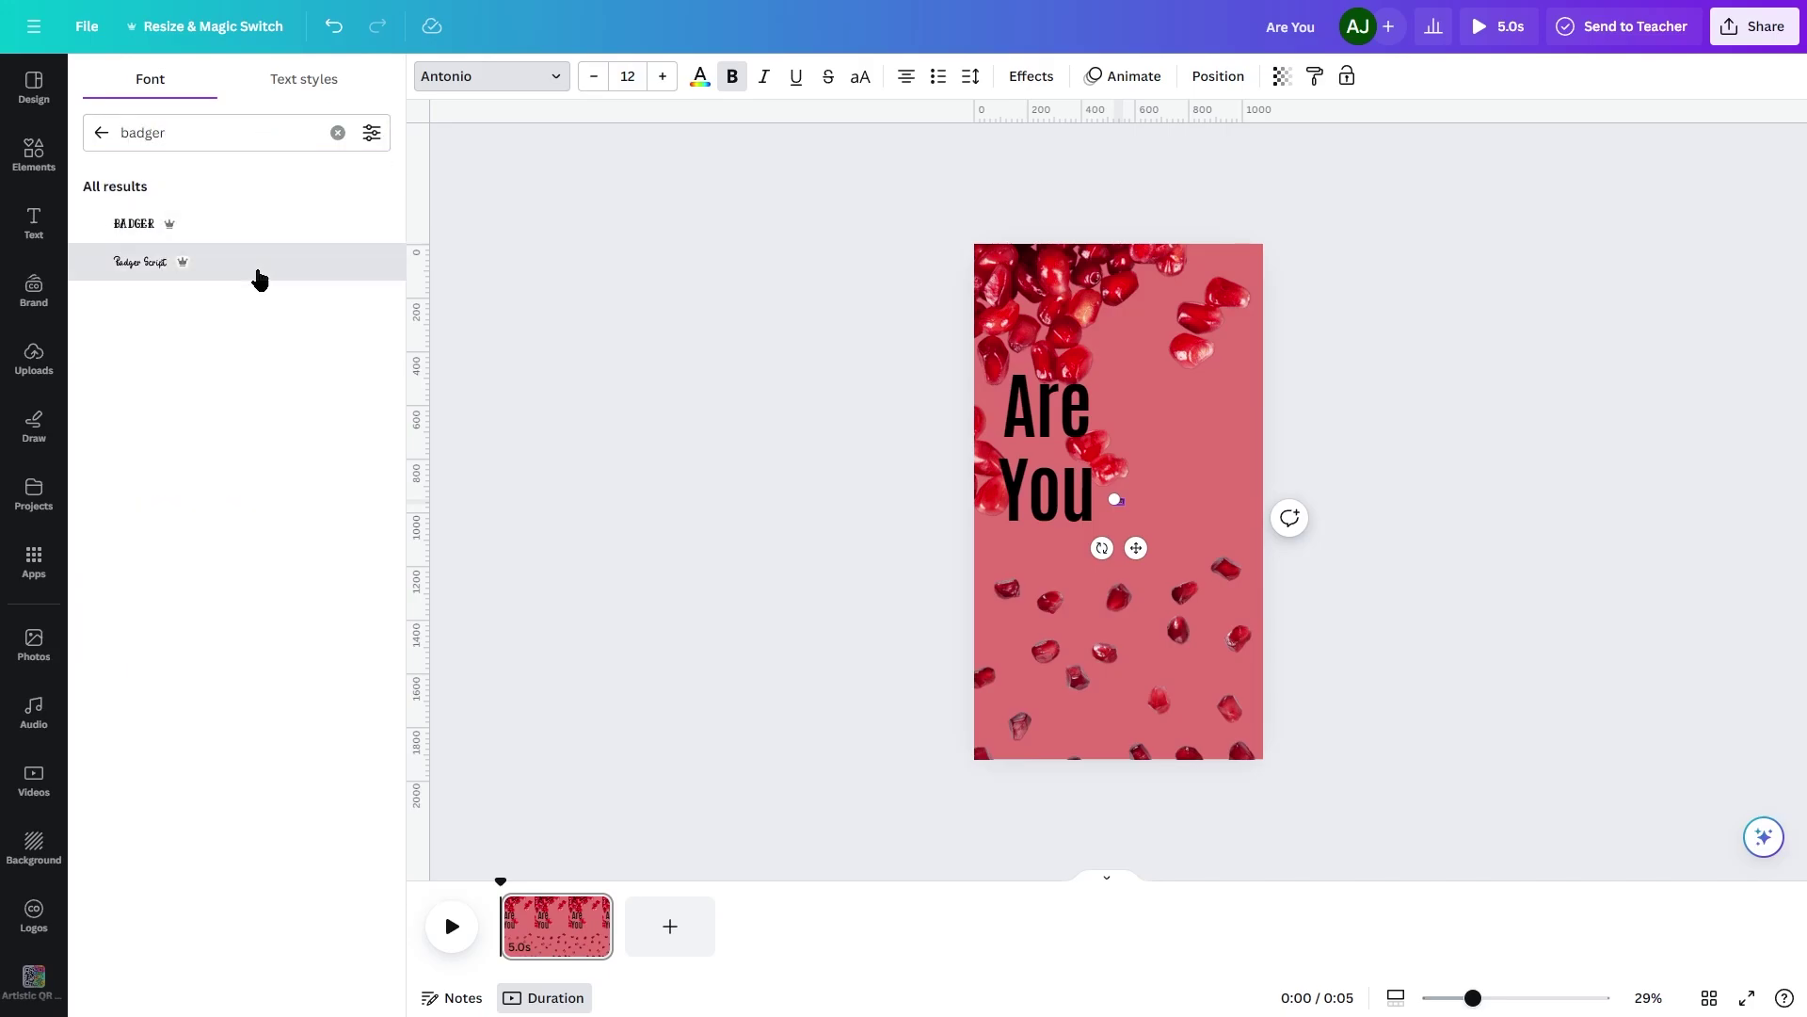
left_click(252, 269)
Resize Ready to about 428 and place it just below You.
left_click_drag(1117, 498, 894, 452)
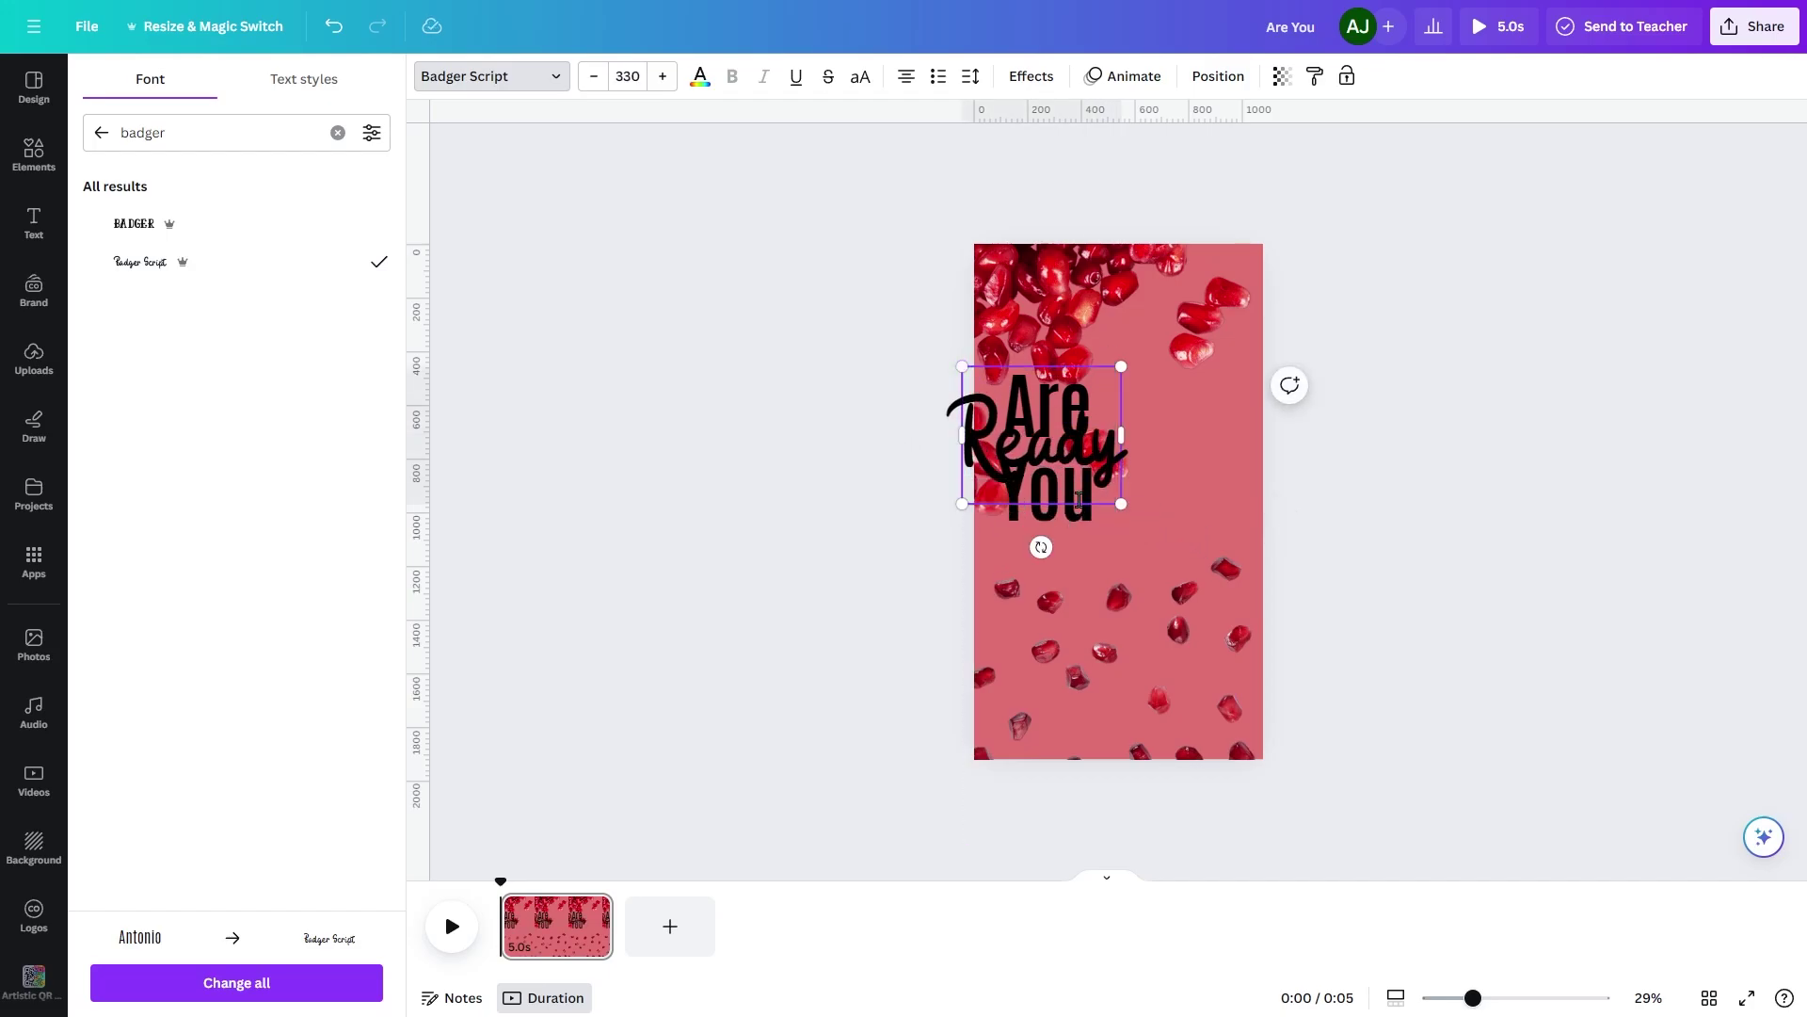
left_click(1074, 449)
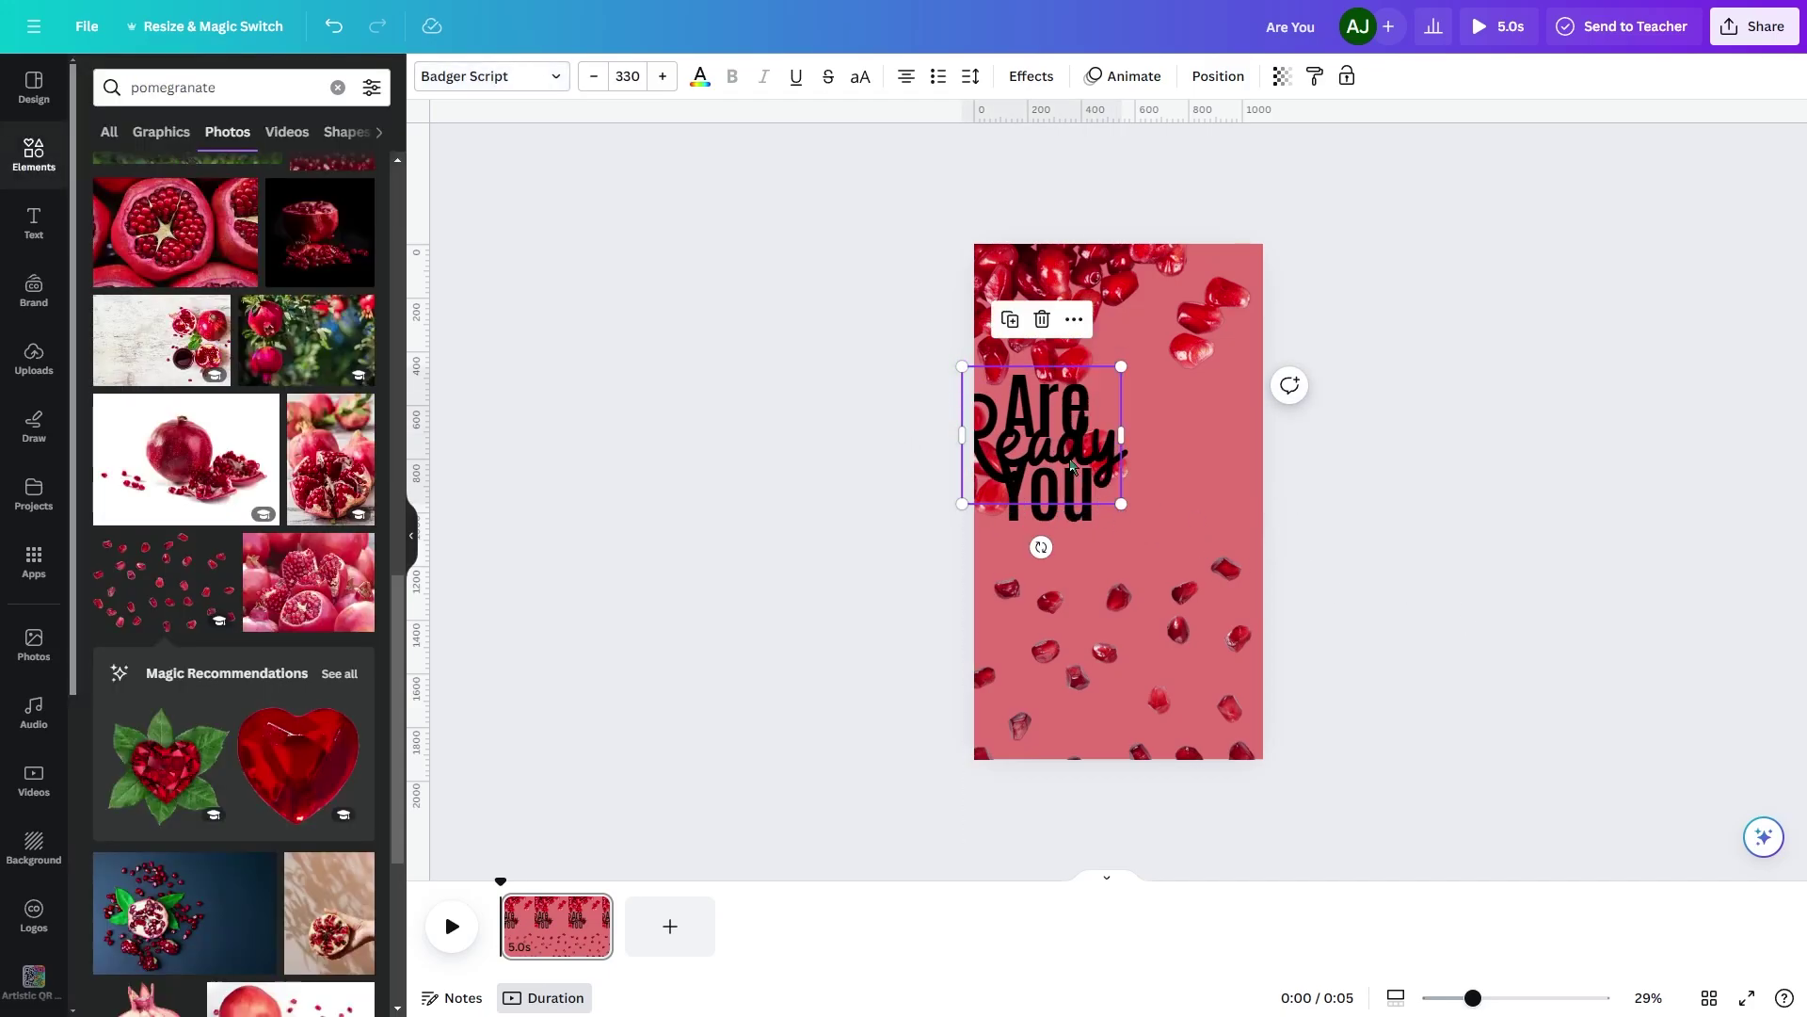
left_click_drag(1074, 450, 1115, 601)
left_click_drag(1173, 509, 1220, 466)
left_click_drag(1134, 553, 1126, 570)
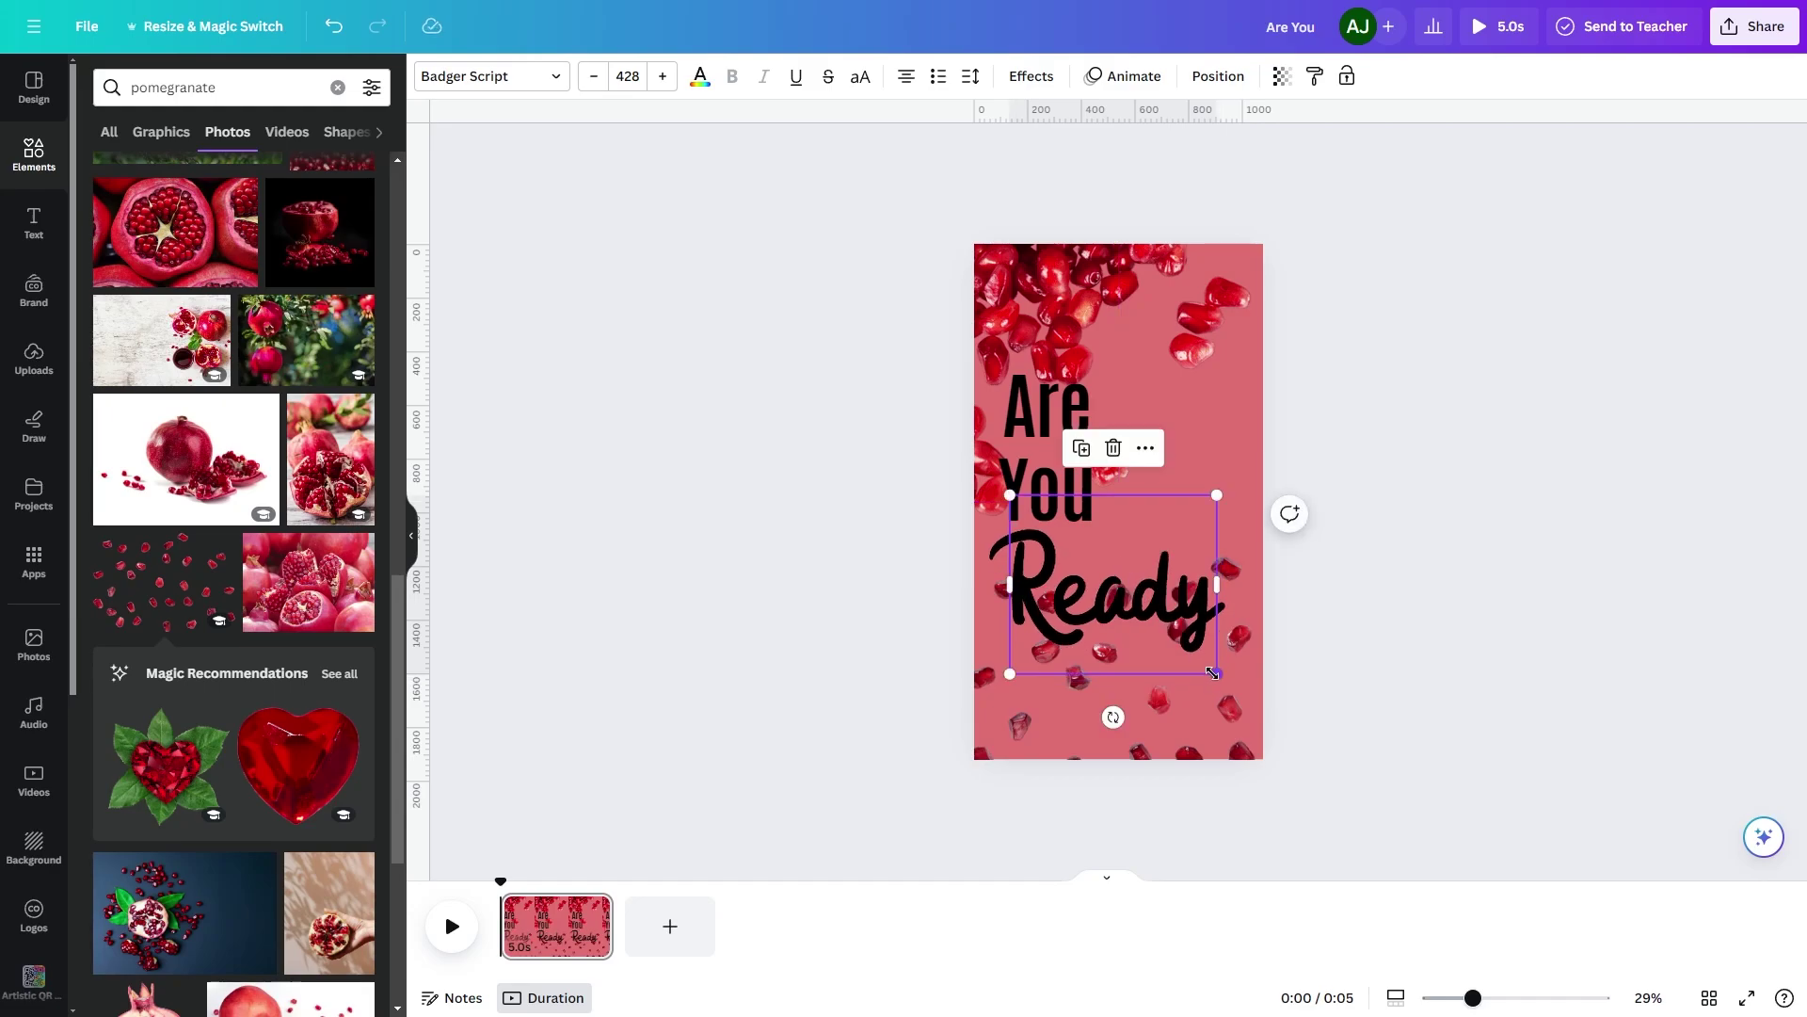
left_click_drag(1213, 673, 1182, 645)
Turn the Are You and Ready text white and centre Ready under You.
left_click(1033, 487, "shift")
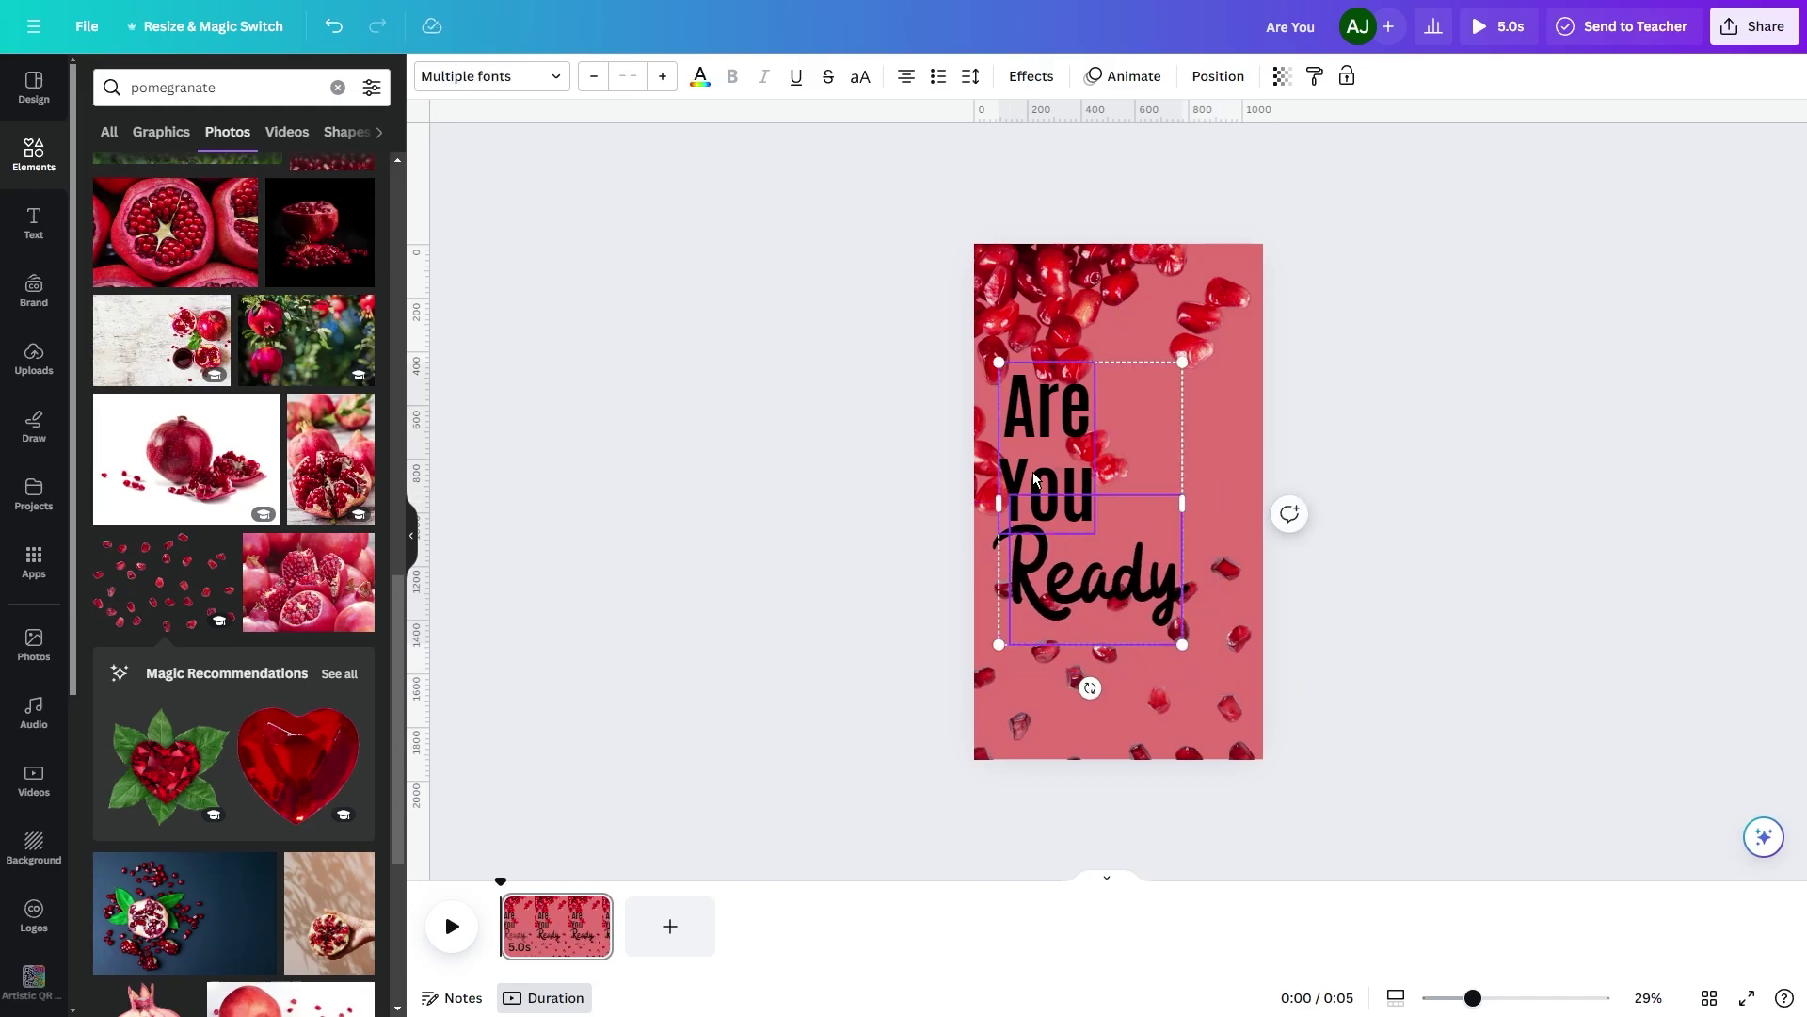
left_click(700, 80)
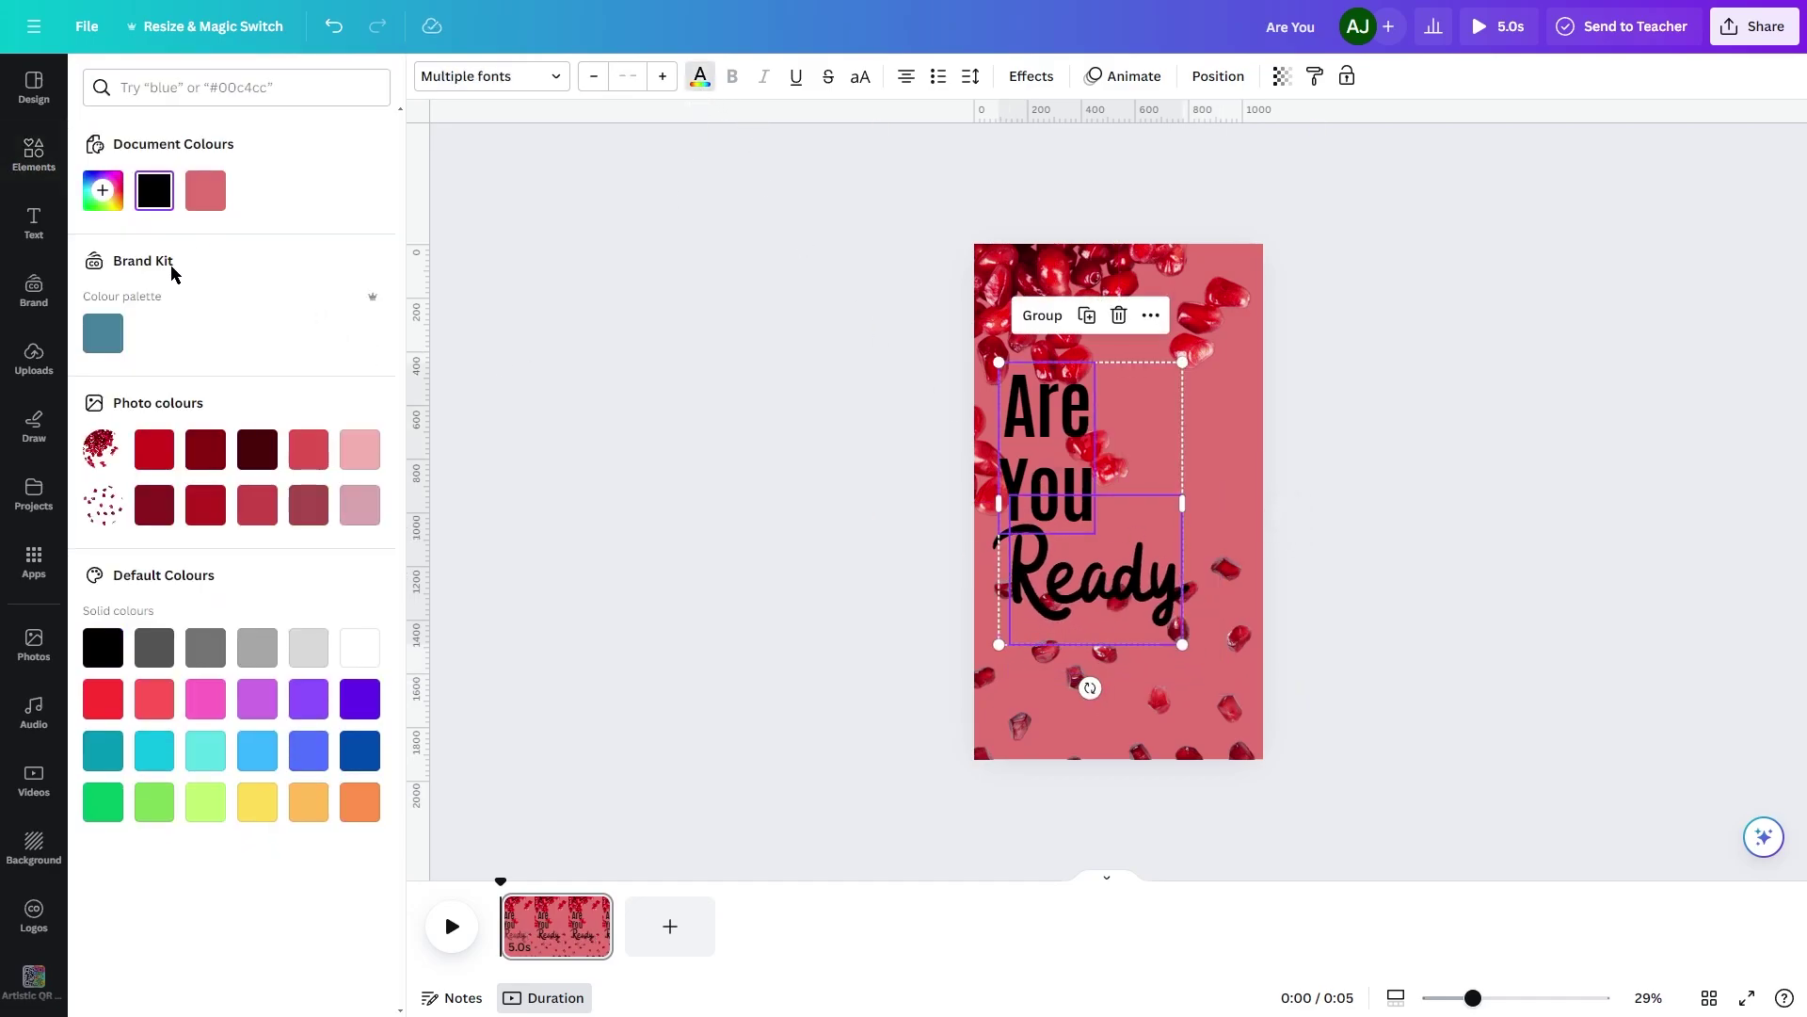
left_click(363, 650)
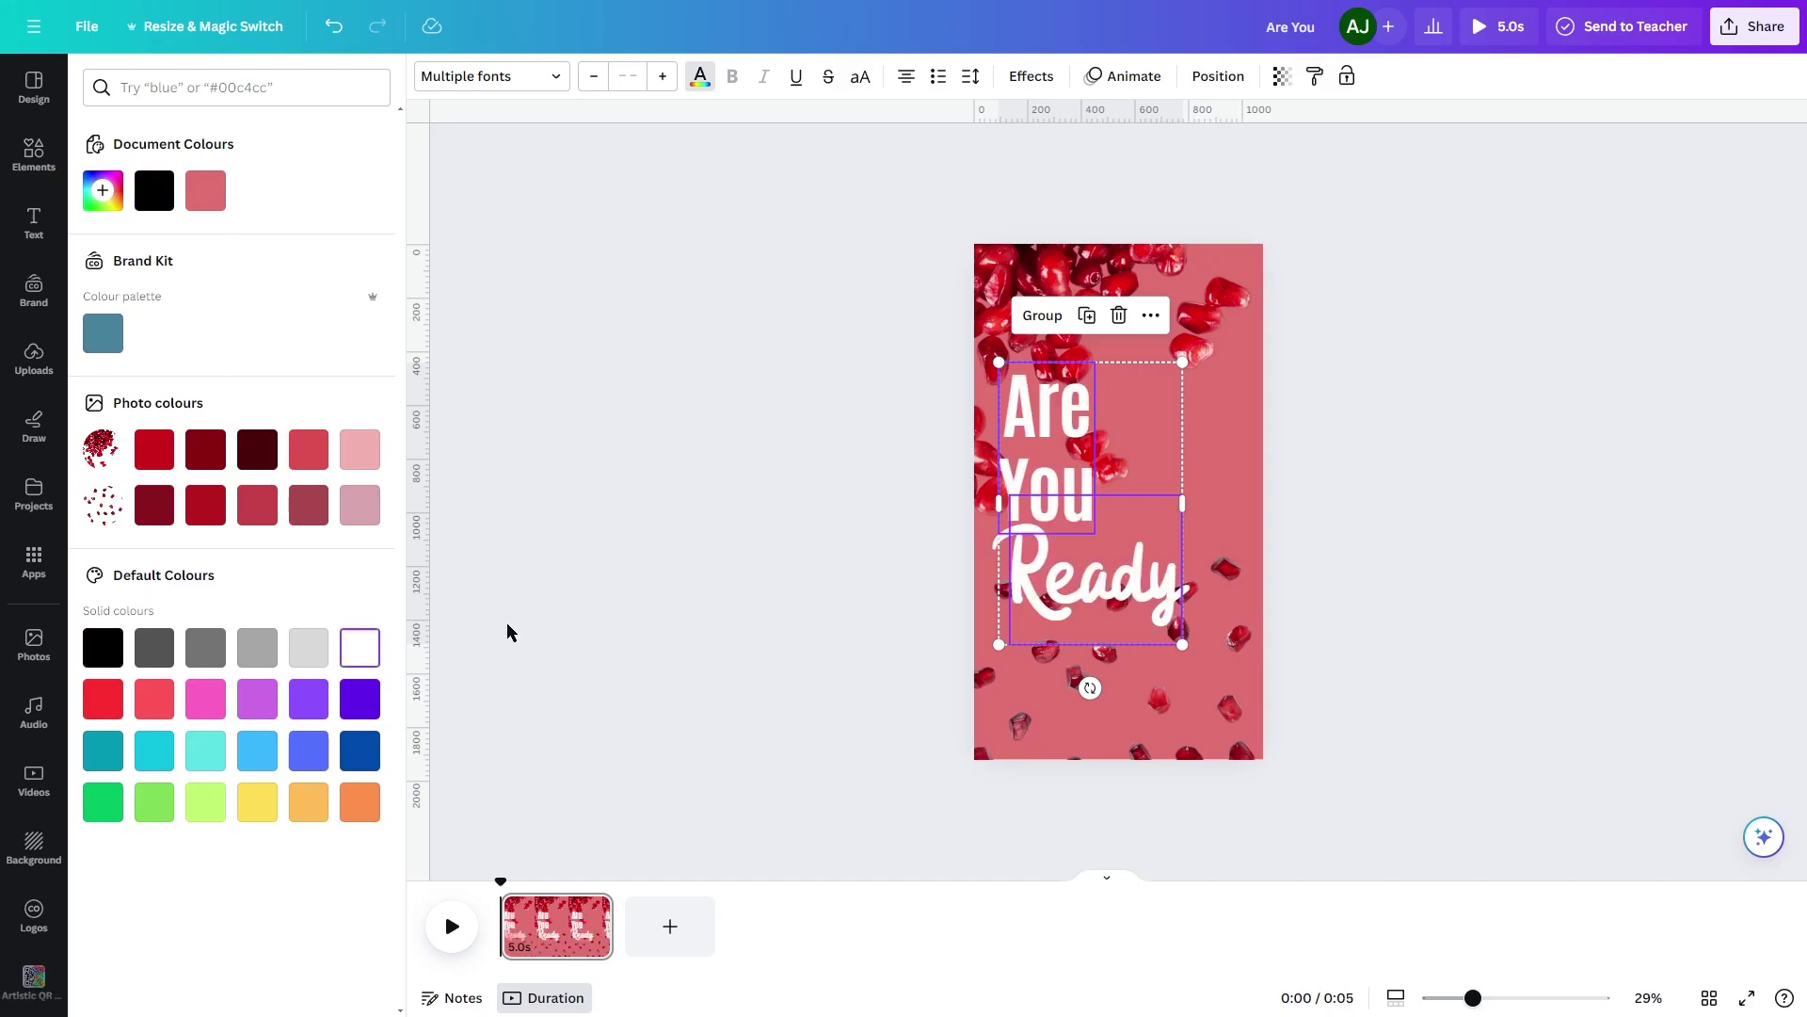
left_click(662, 579)
left_click_drag(1051, 586, 1051, 599)
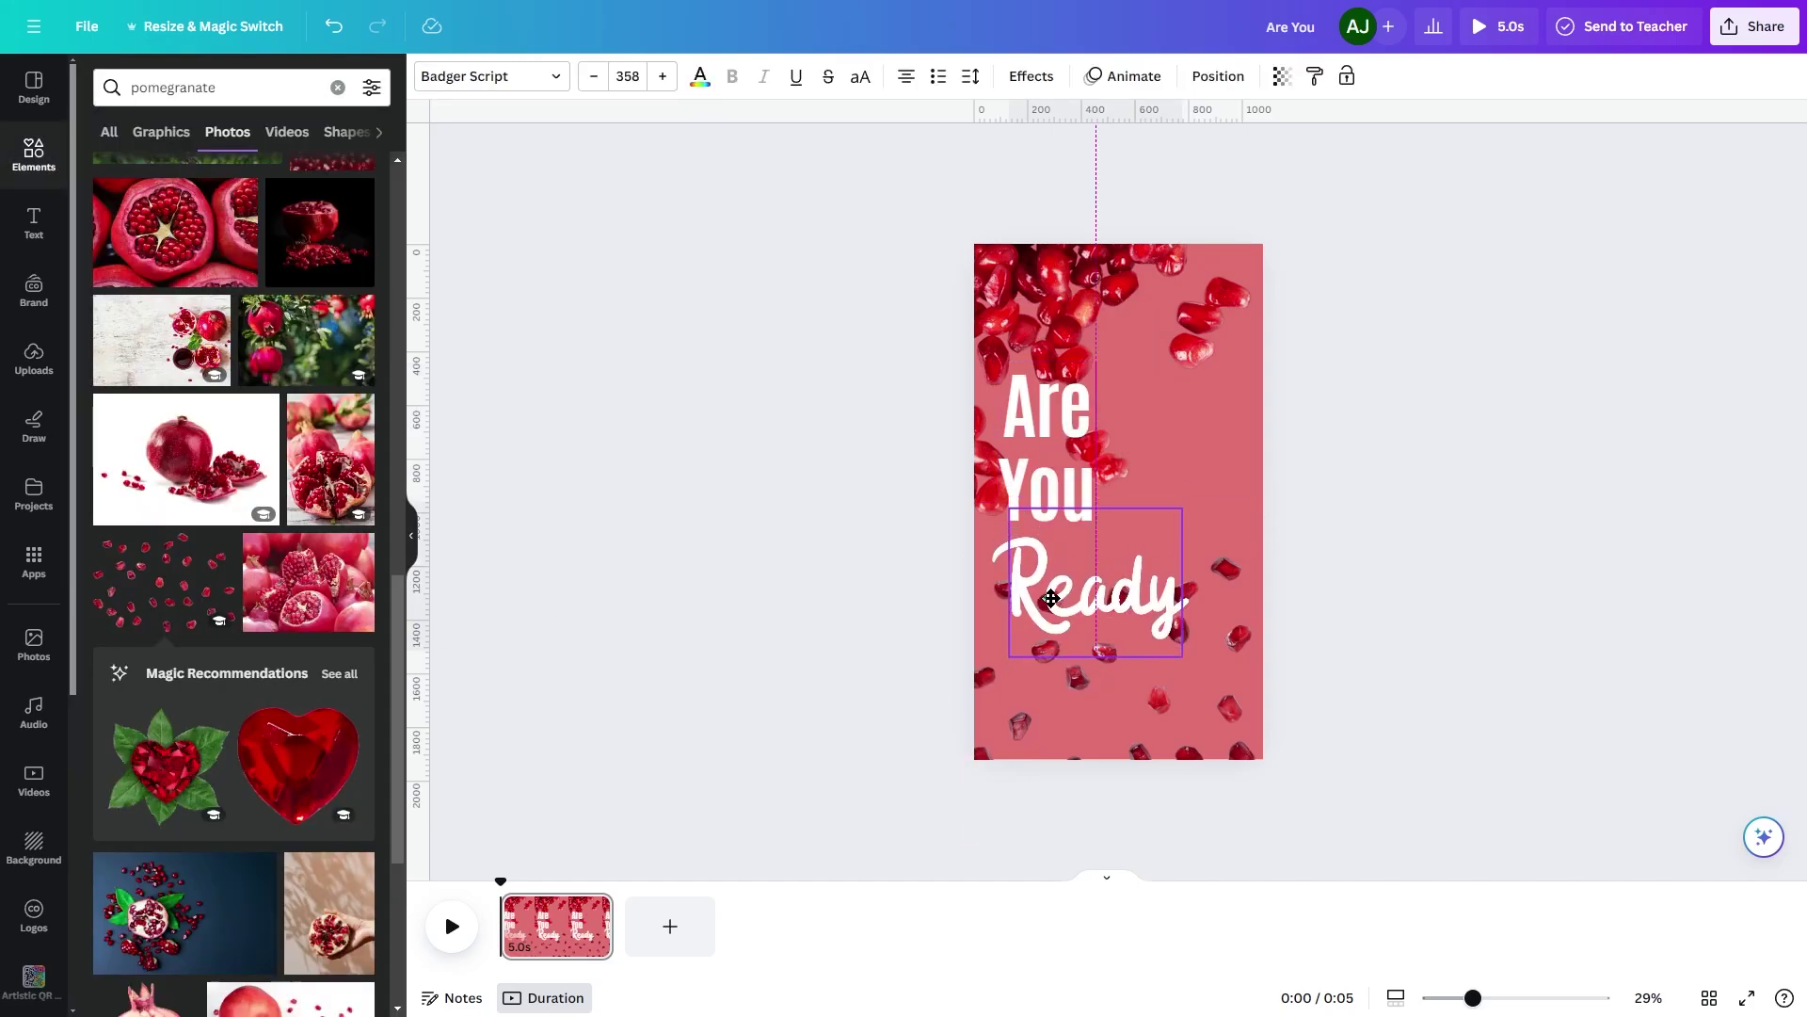
left_click(1370, 619)
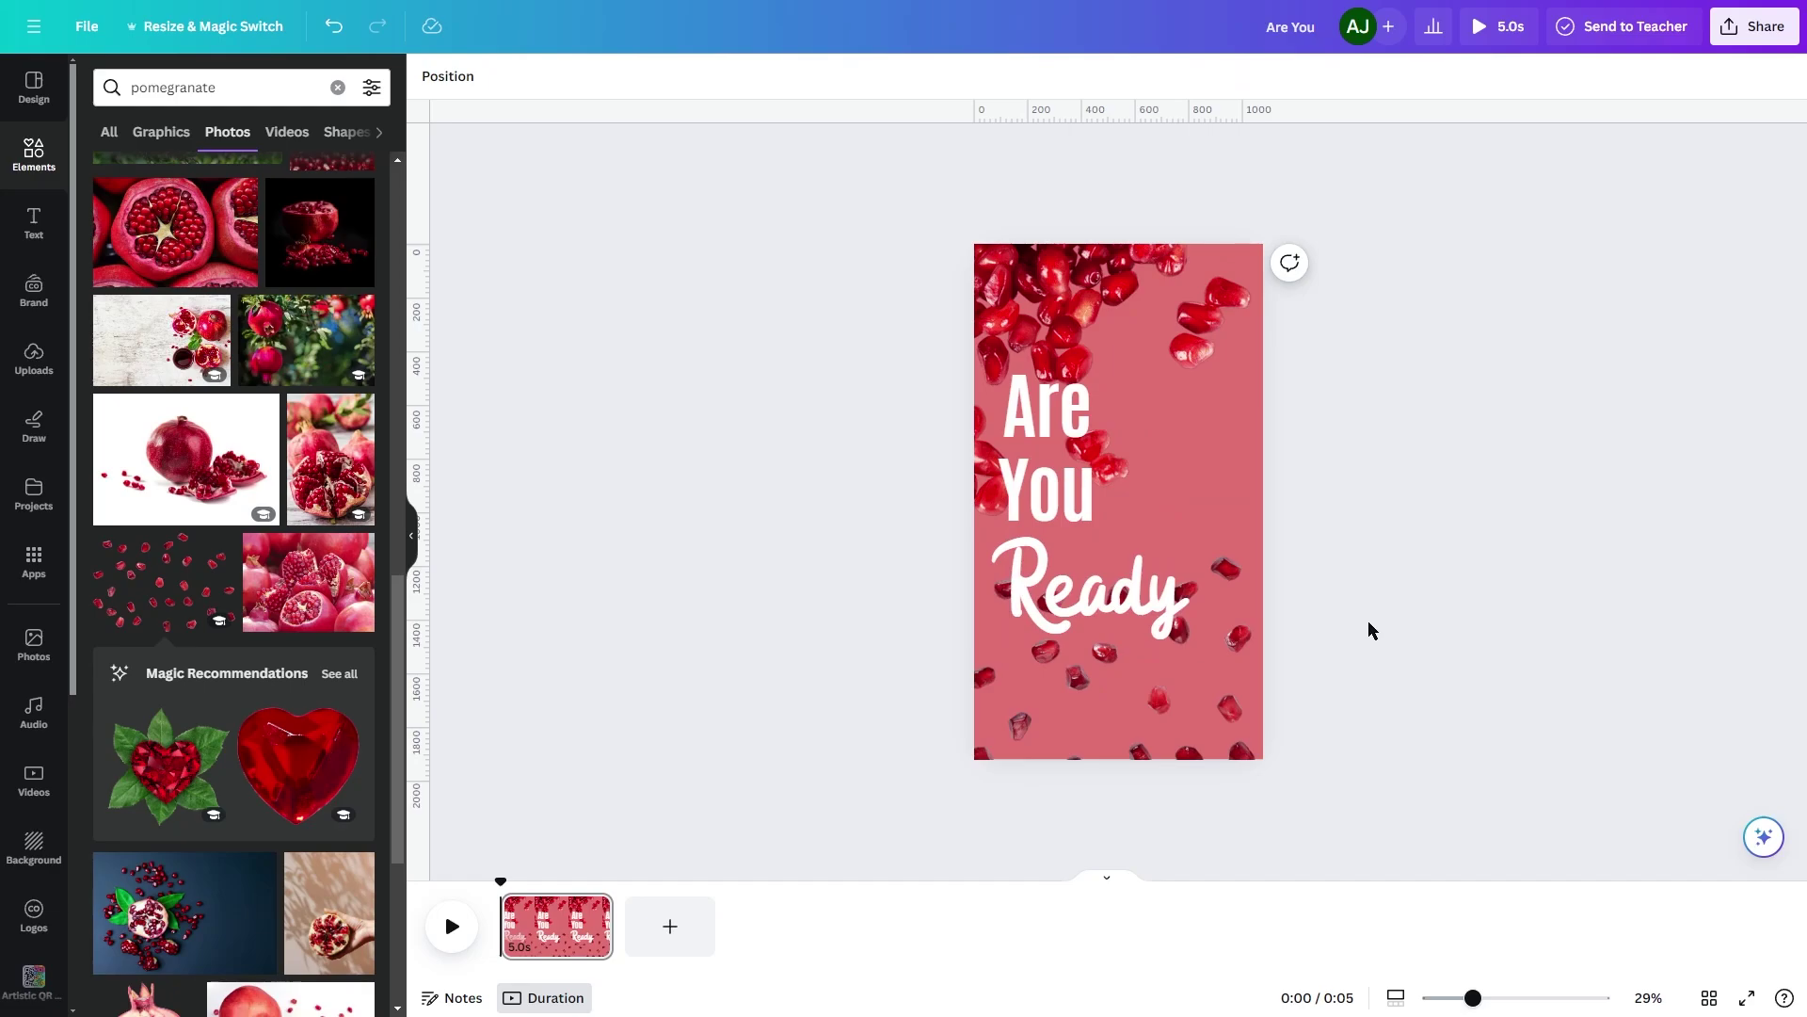
Add a second page and place the uploaded pomegranate photo on it.
left_click(670, 931)
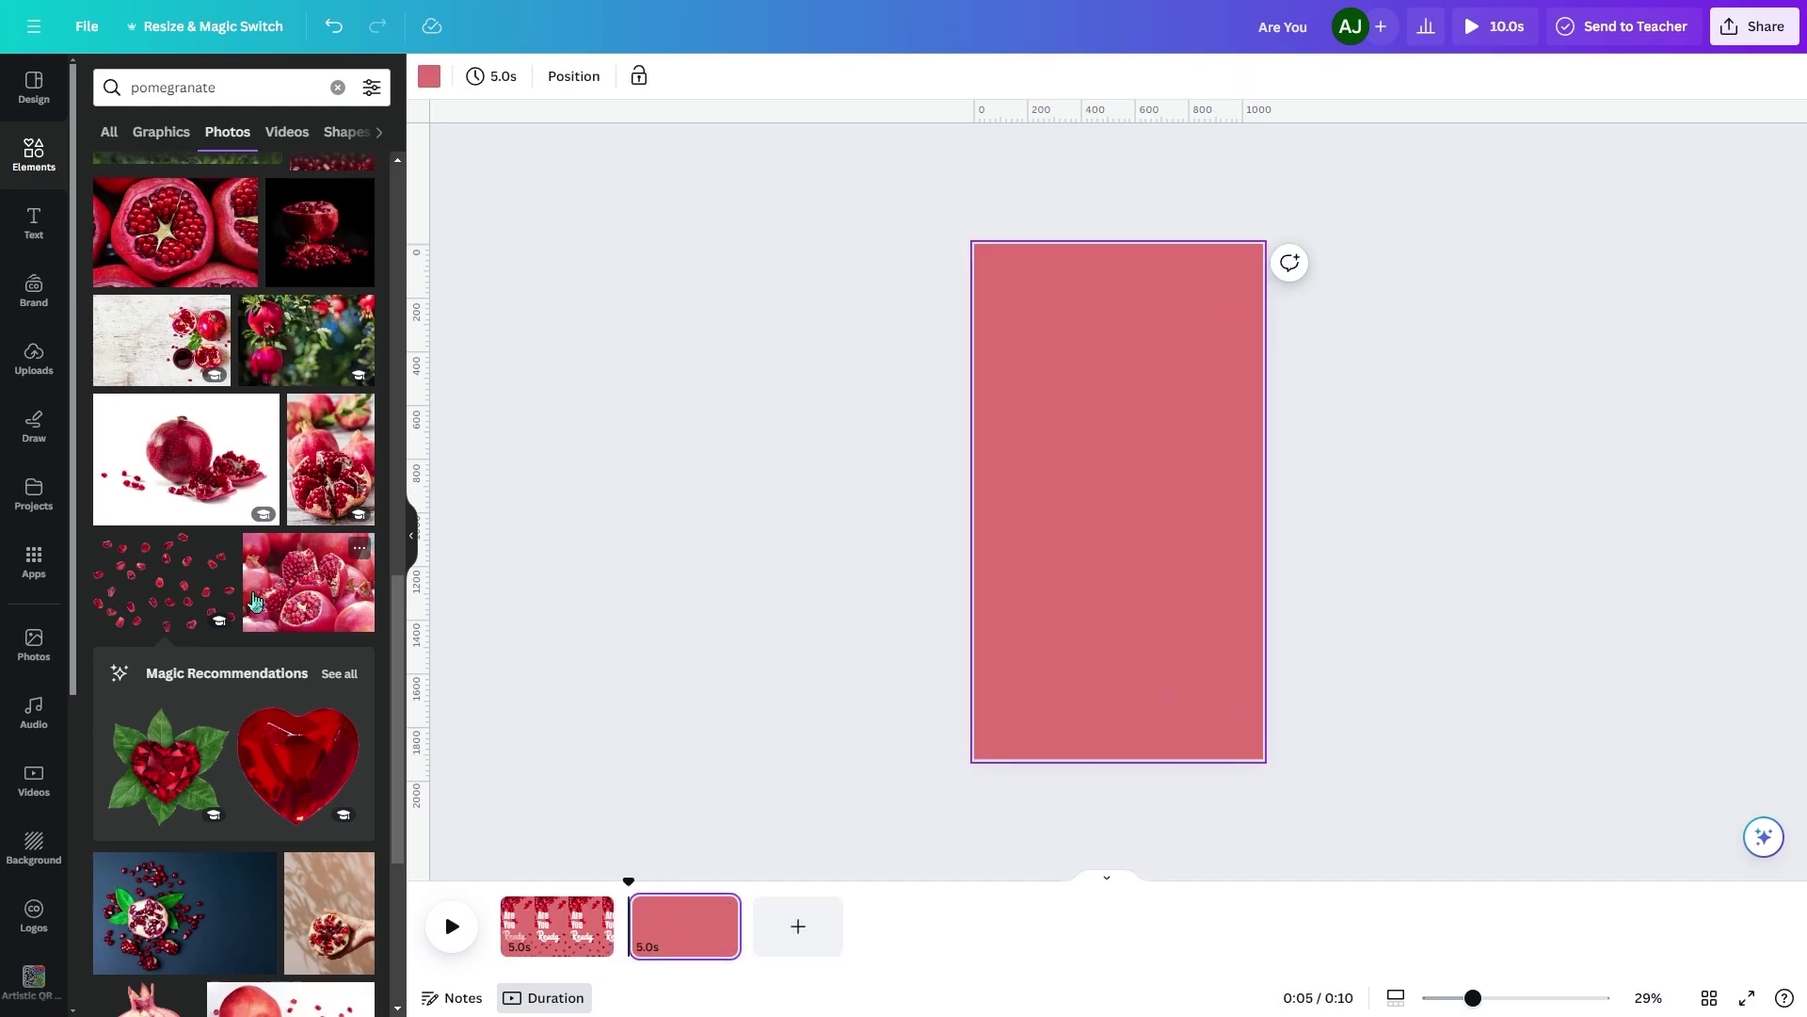
scroll(266, 591, "down", 7)
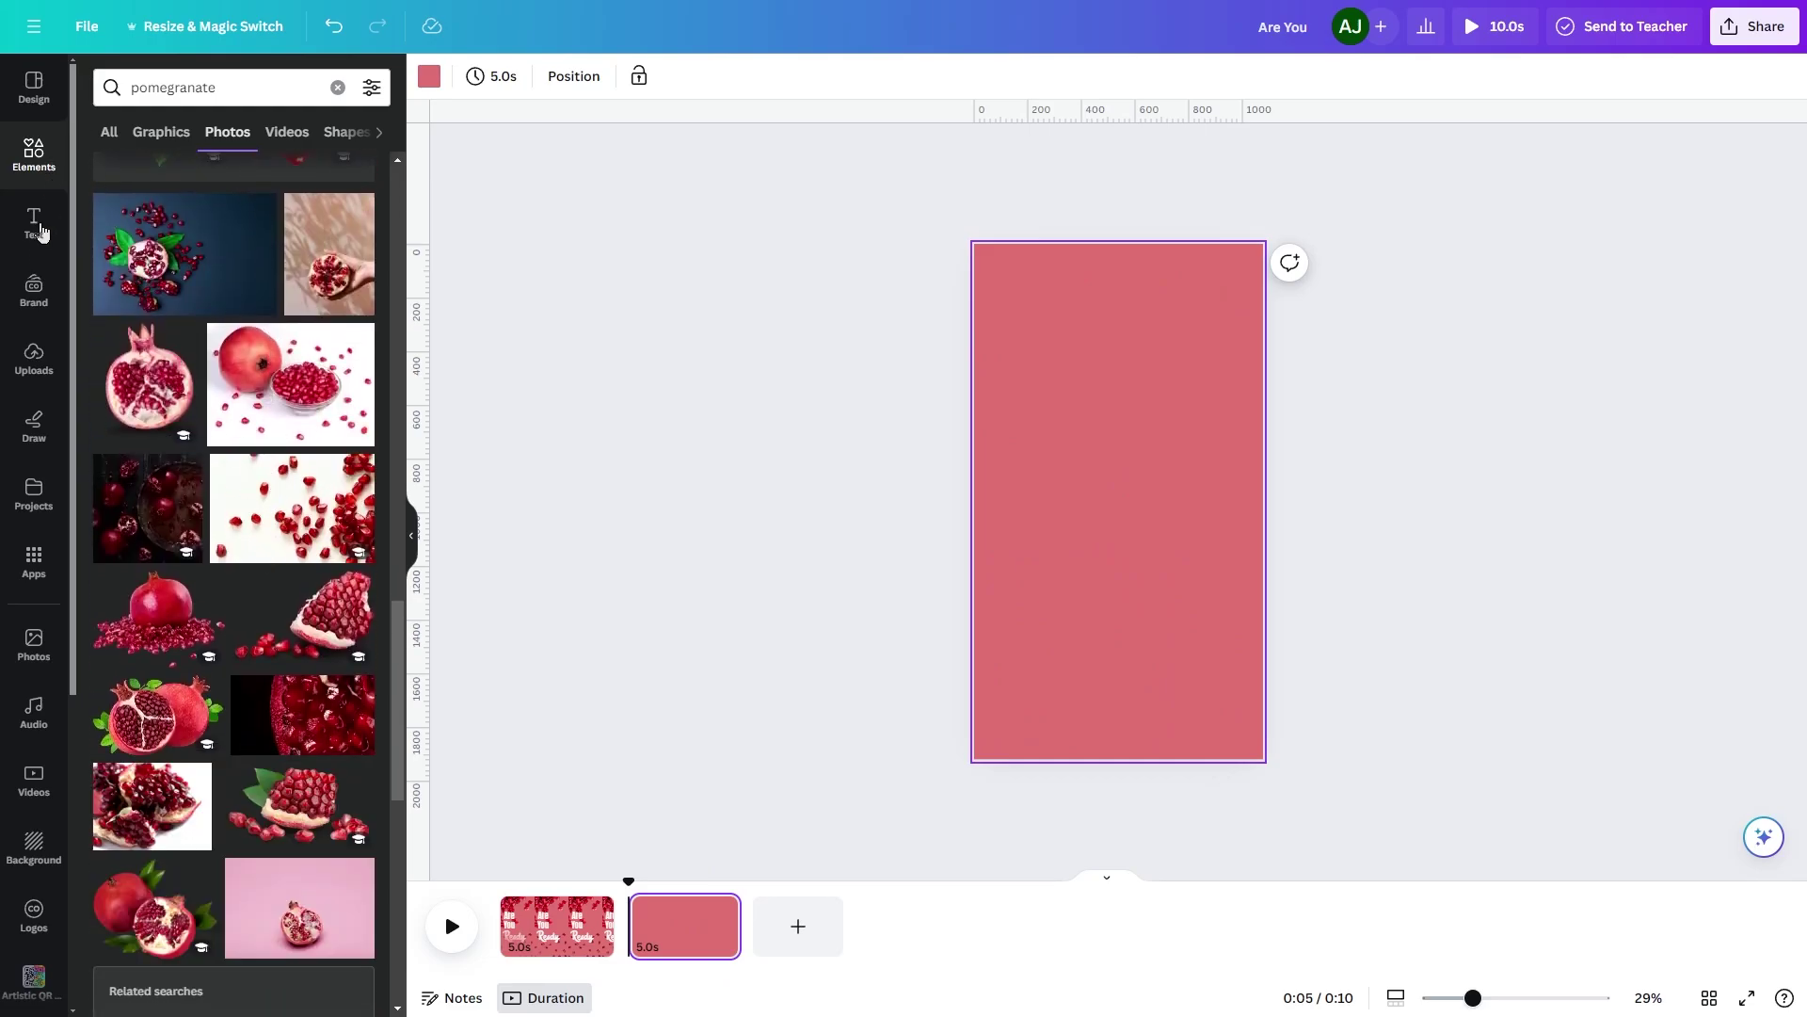
left_click(34, 362)
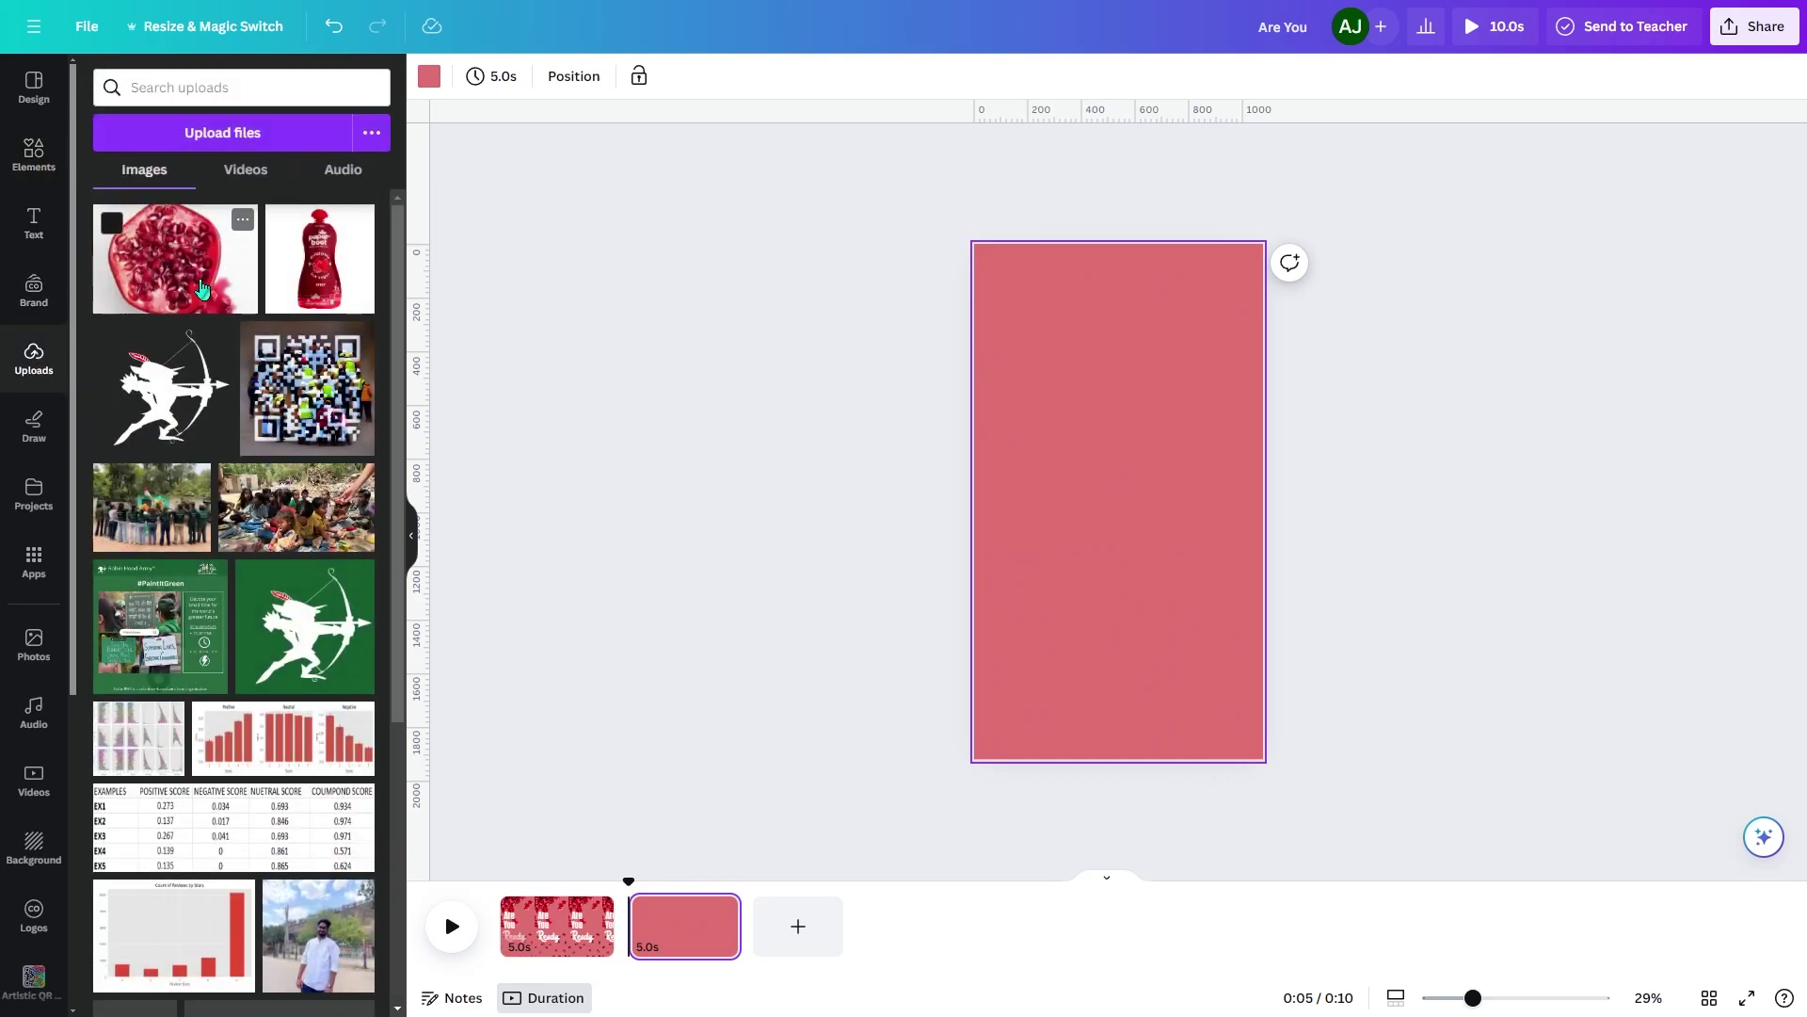
left_click(175, 259)
left_click(463, 78)
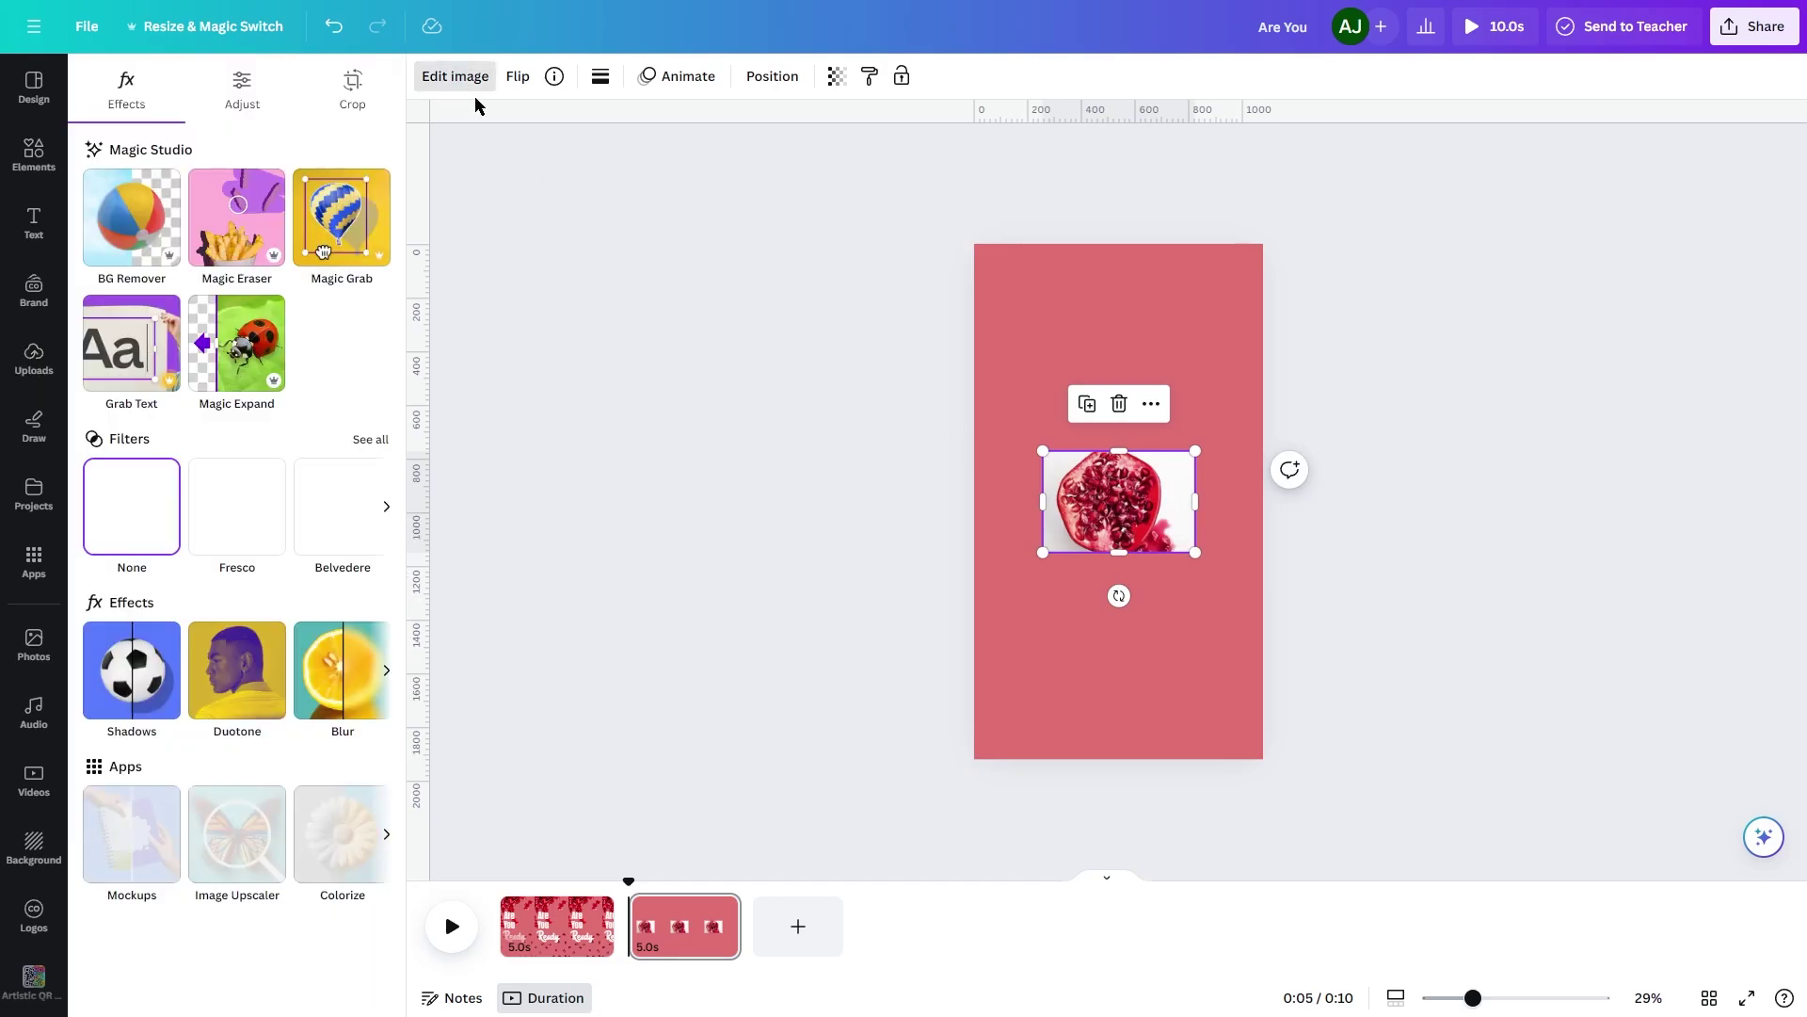
Remove the pomegranate photo's background and erase the juice splash.
left_click(155, 237)
left_click(156, 250)
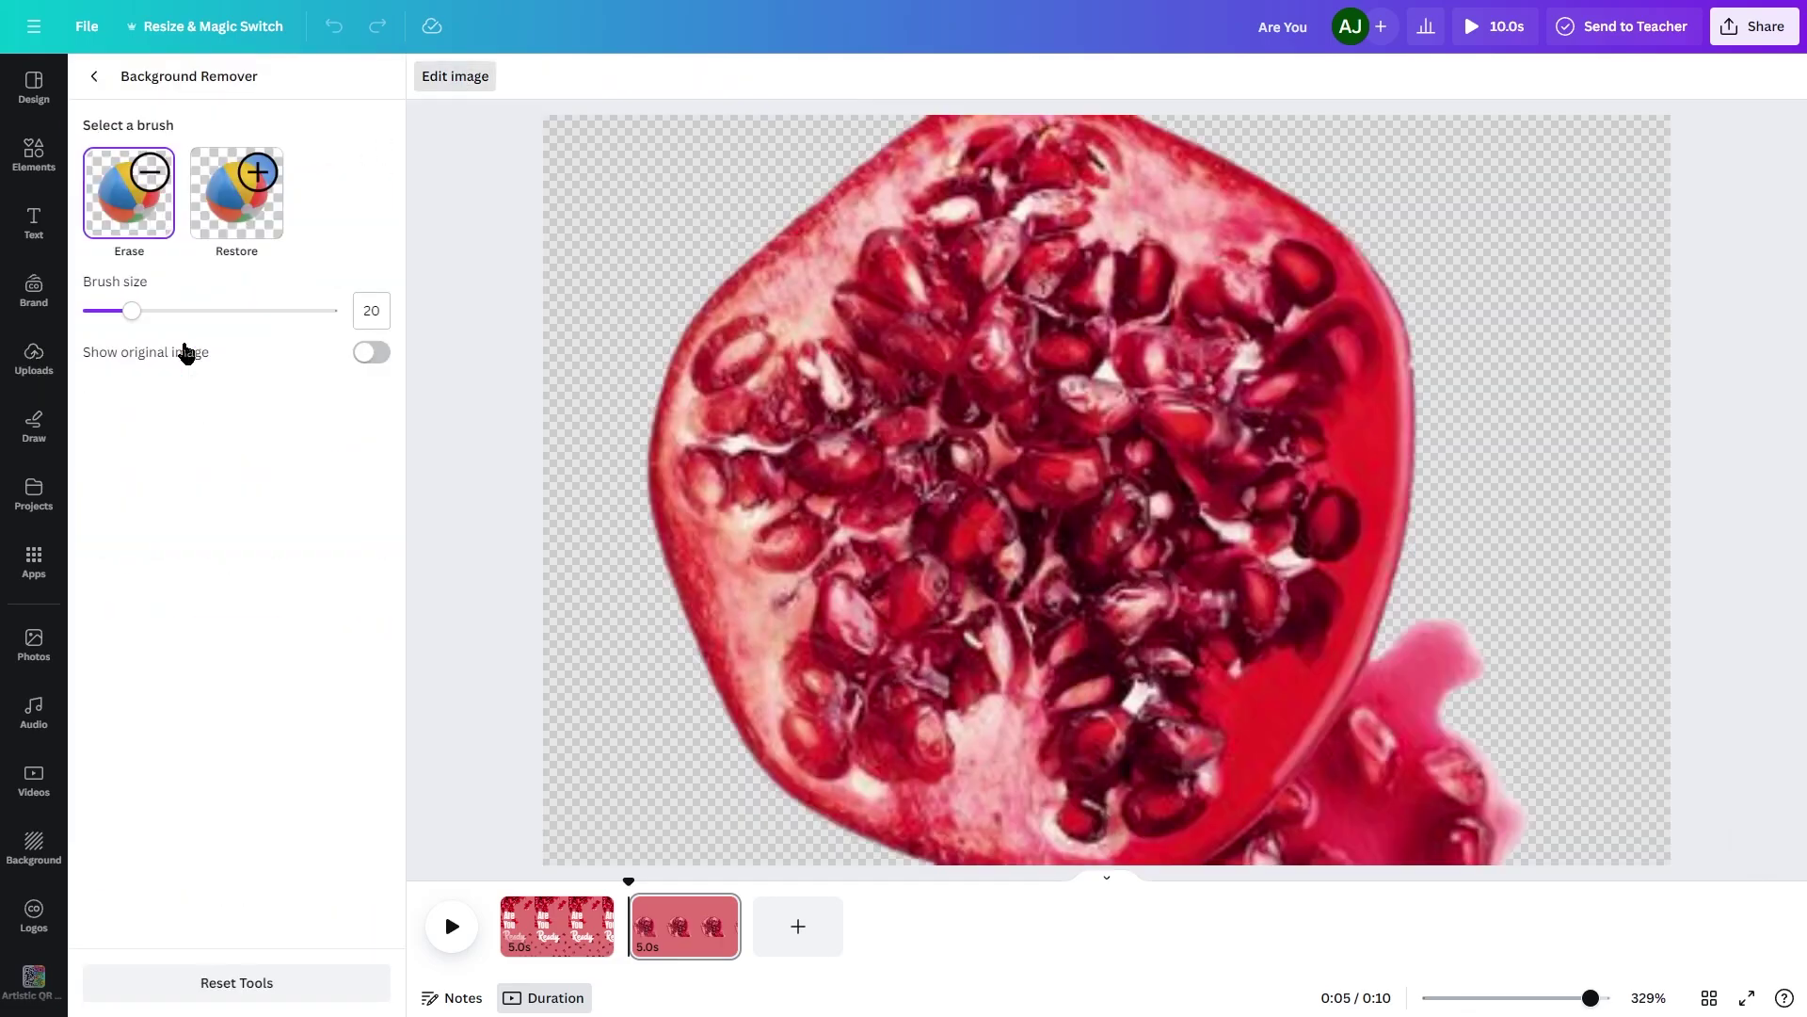
mouse_move(1447, 590)
left_mouse_down()
mouse_move(1327, 763)
mouse_move(1186, 899)
mouse_move(1295, 823)
mouse_move(1289, 854)
mouse_move(1456, 707)
mouse_move(1416, 706)
mouse_move(1445, 644)
left_mouse_up()
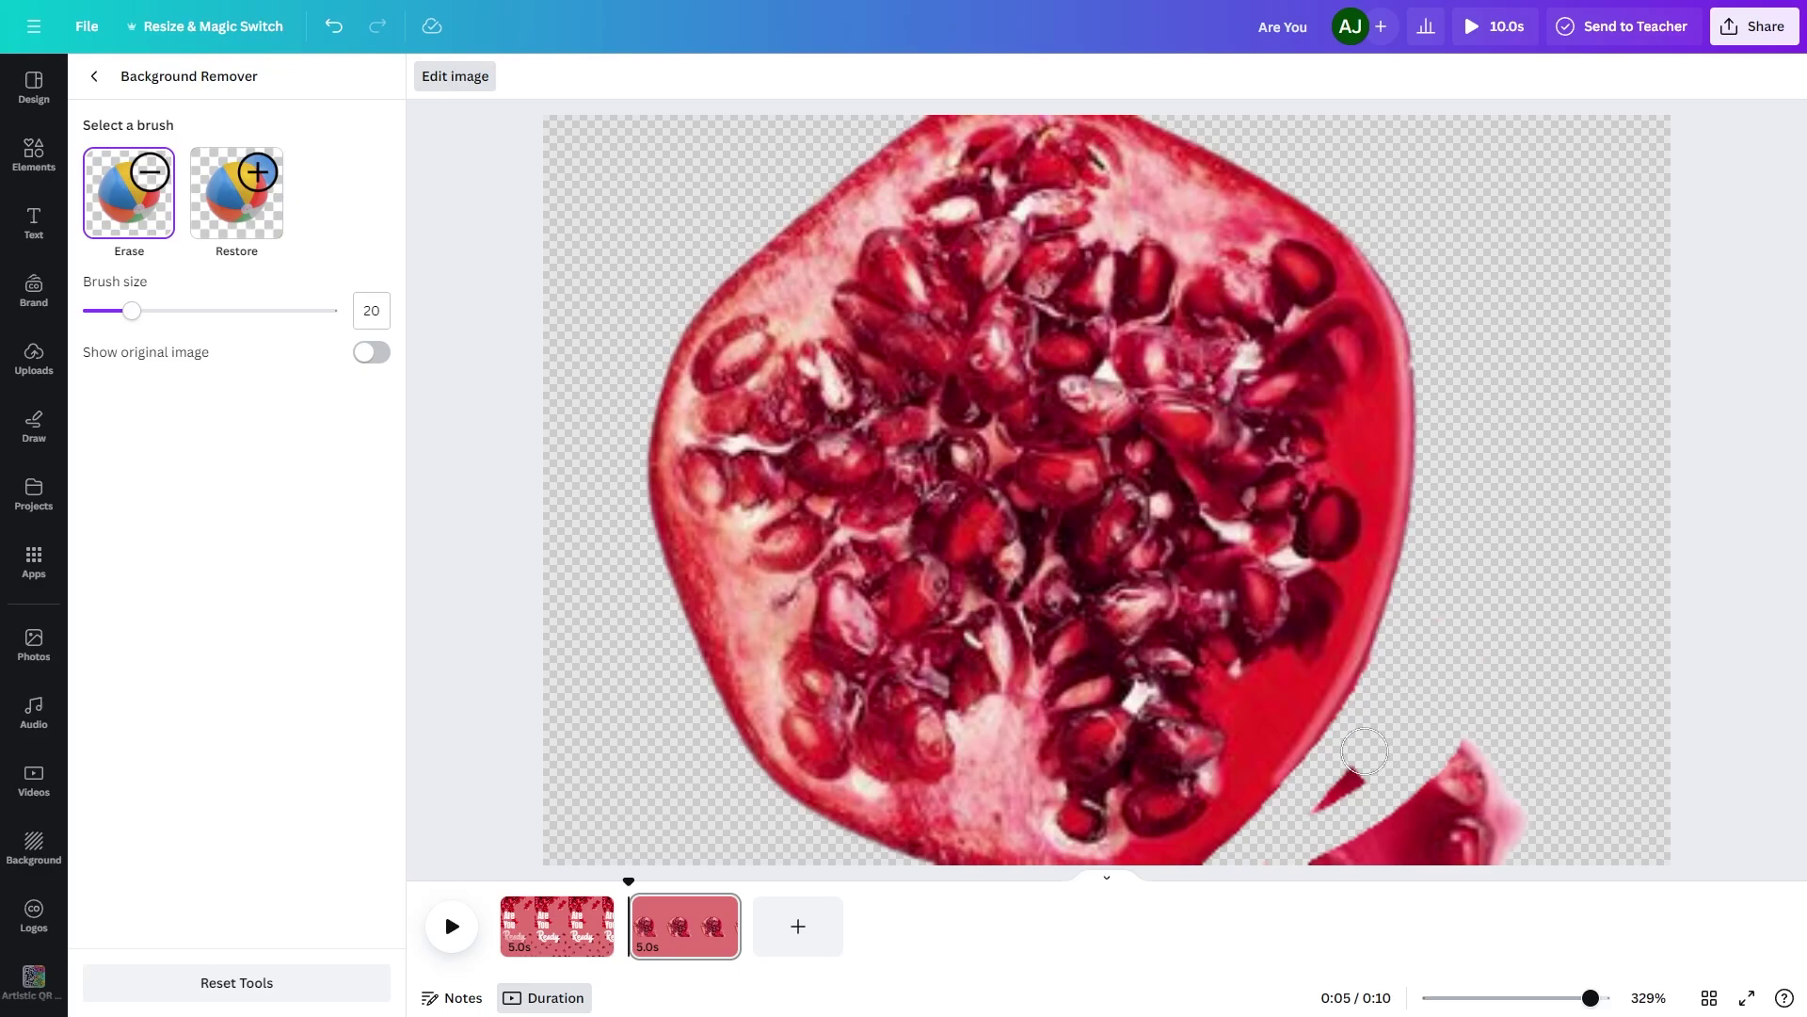
mouse_move(1356, 781)
left_mouse_down()
mouse_move(1316, 809)
mouse_move(1462, 753)
mouse_move(1374, 798)
mouse_move(1538, 815)
mouse_move(1517, 833)
mouse_move(1634, 860)
mouse_move(1319, 851)
mouse_move(1393, 835)
left_mouse_up()
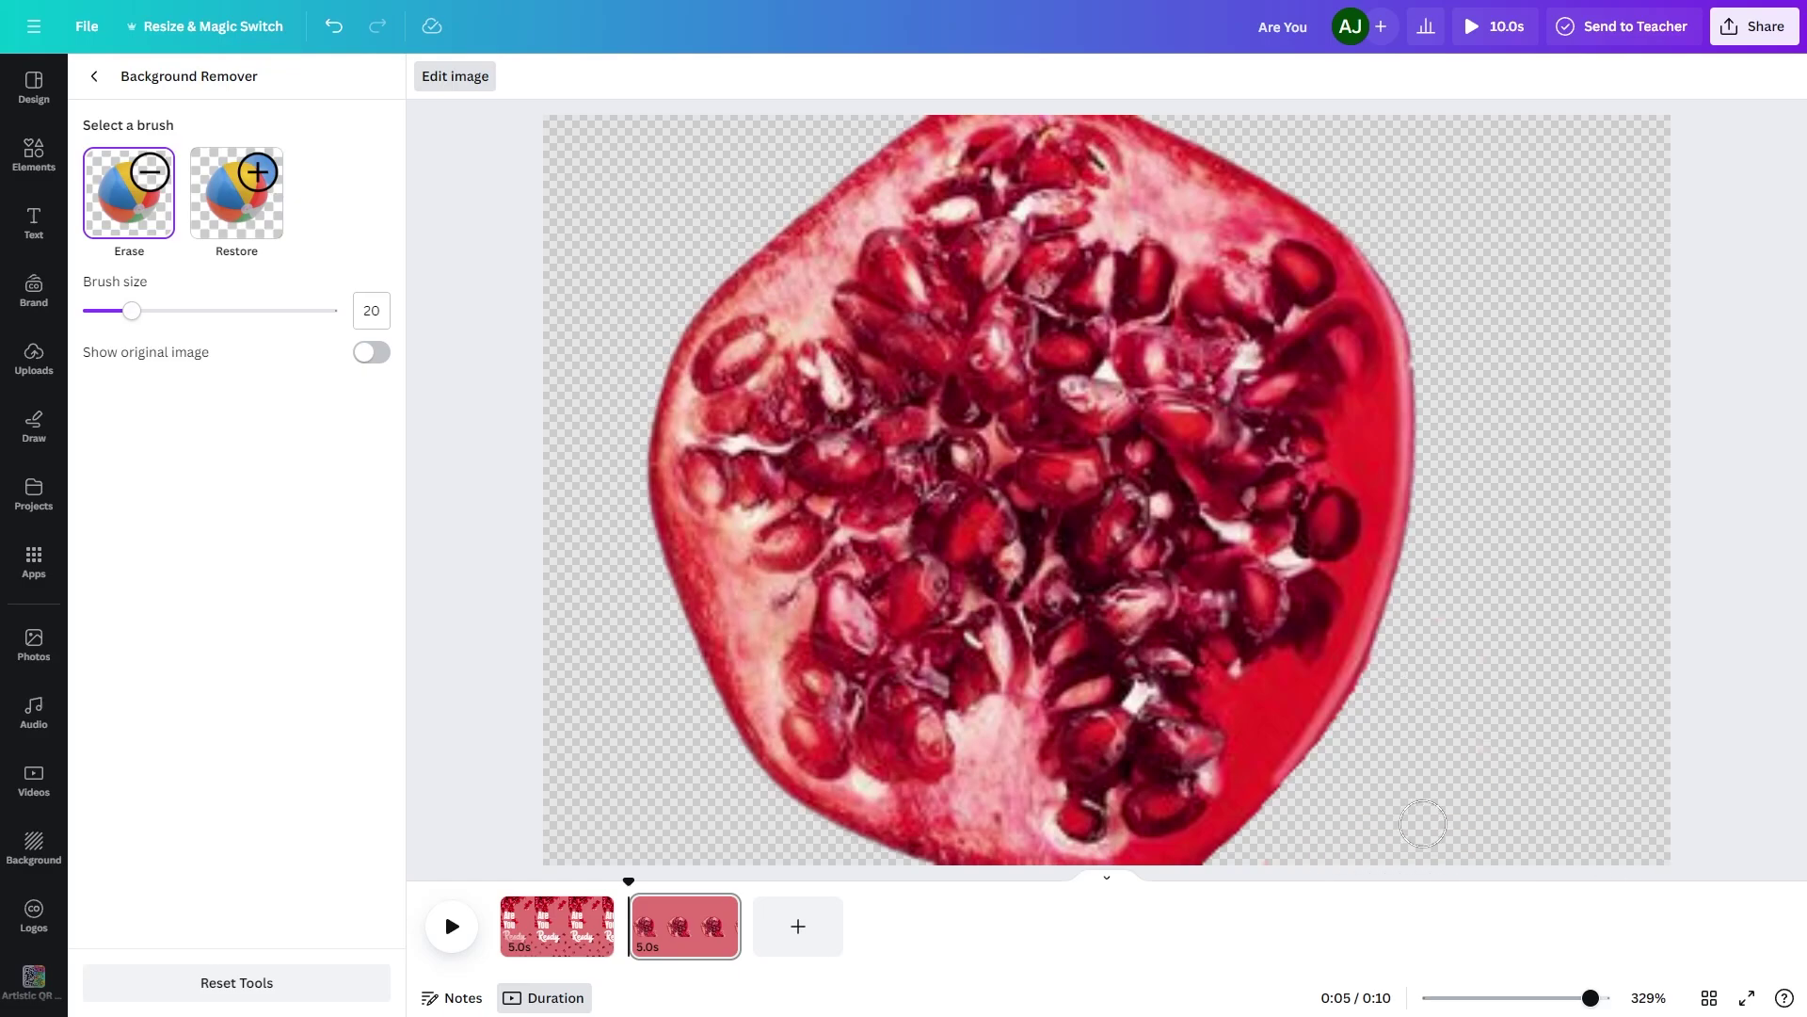
left_click(97, 77)
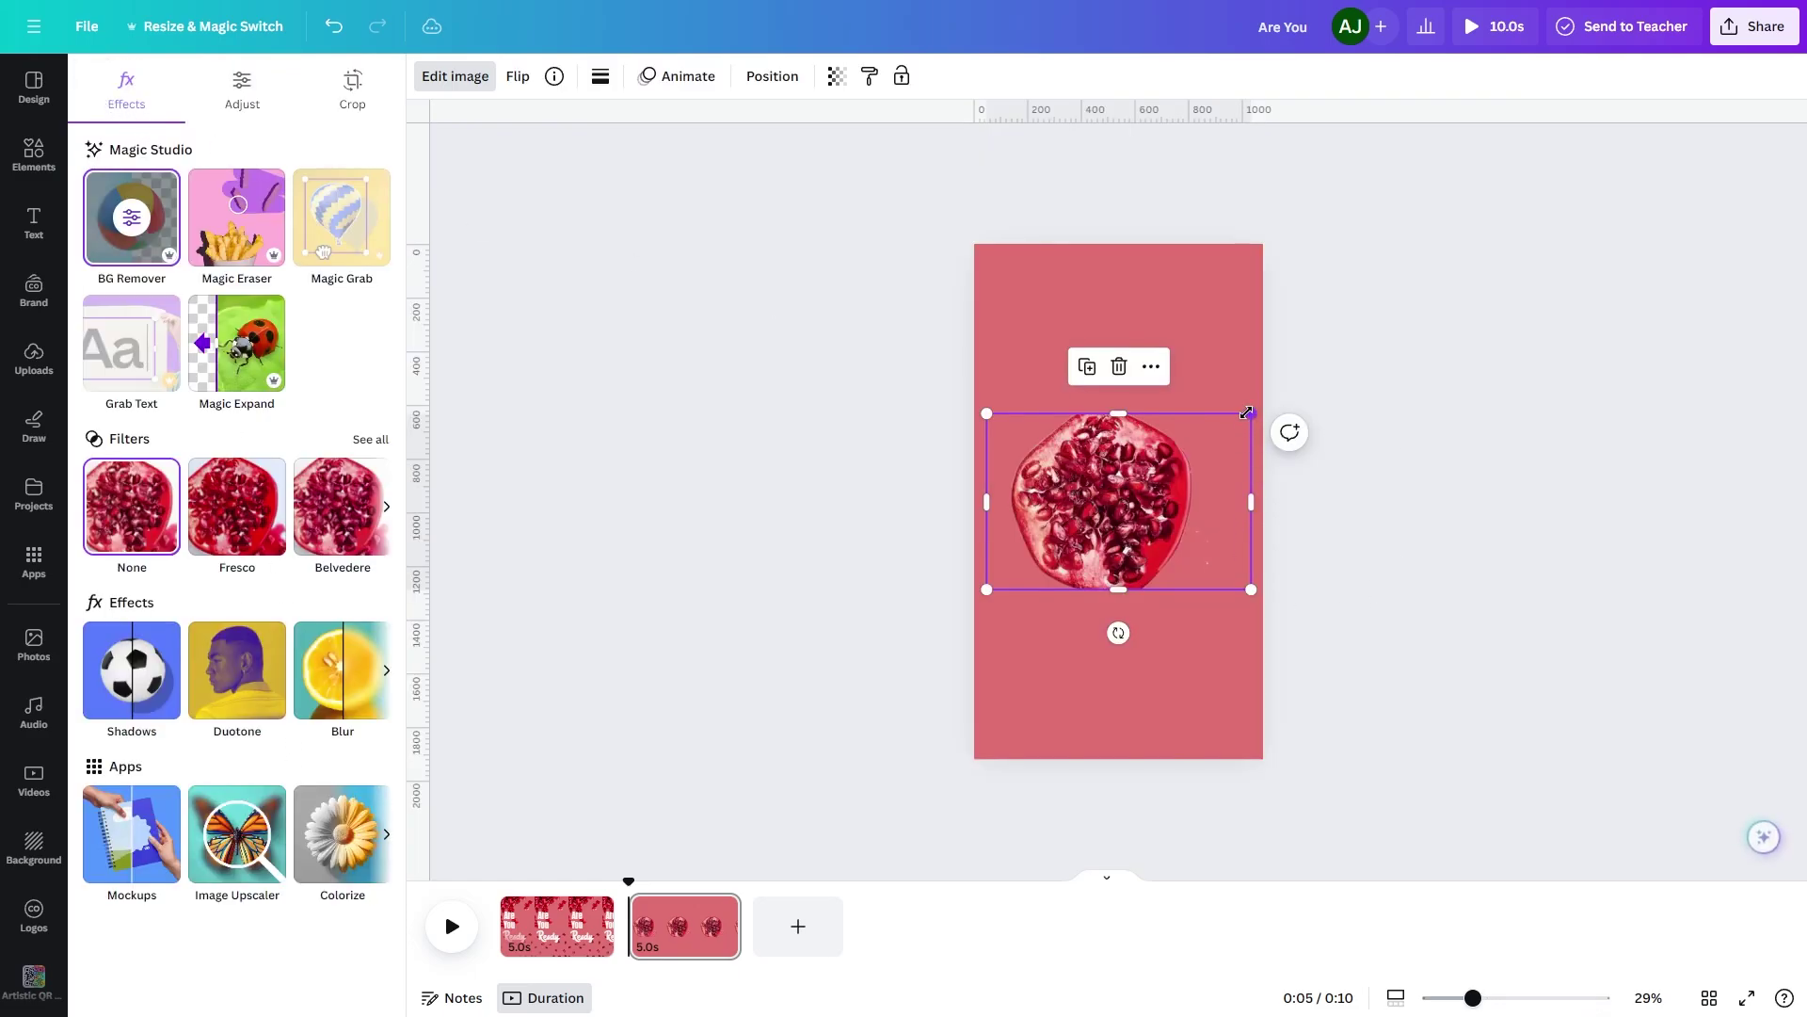
Enlarge the pomegranate and set the erase brush size to 100.
left_click_drag(1247, 429, 1300, 393)
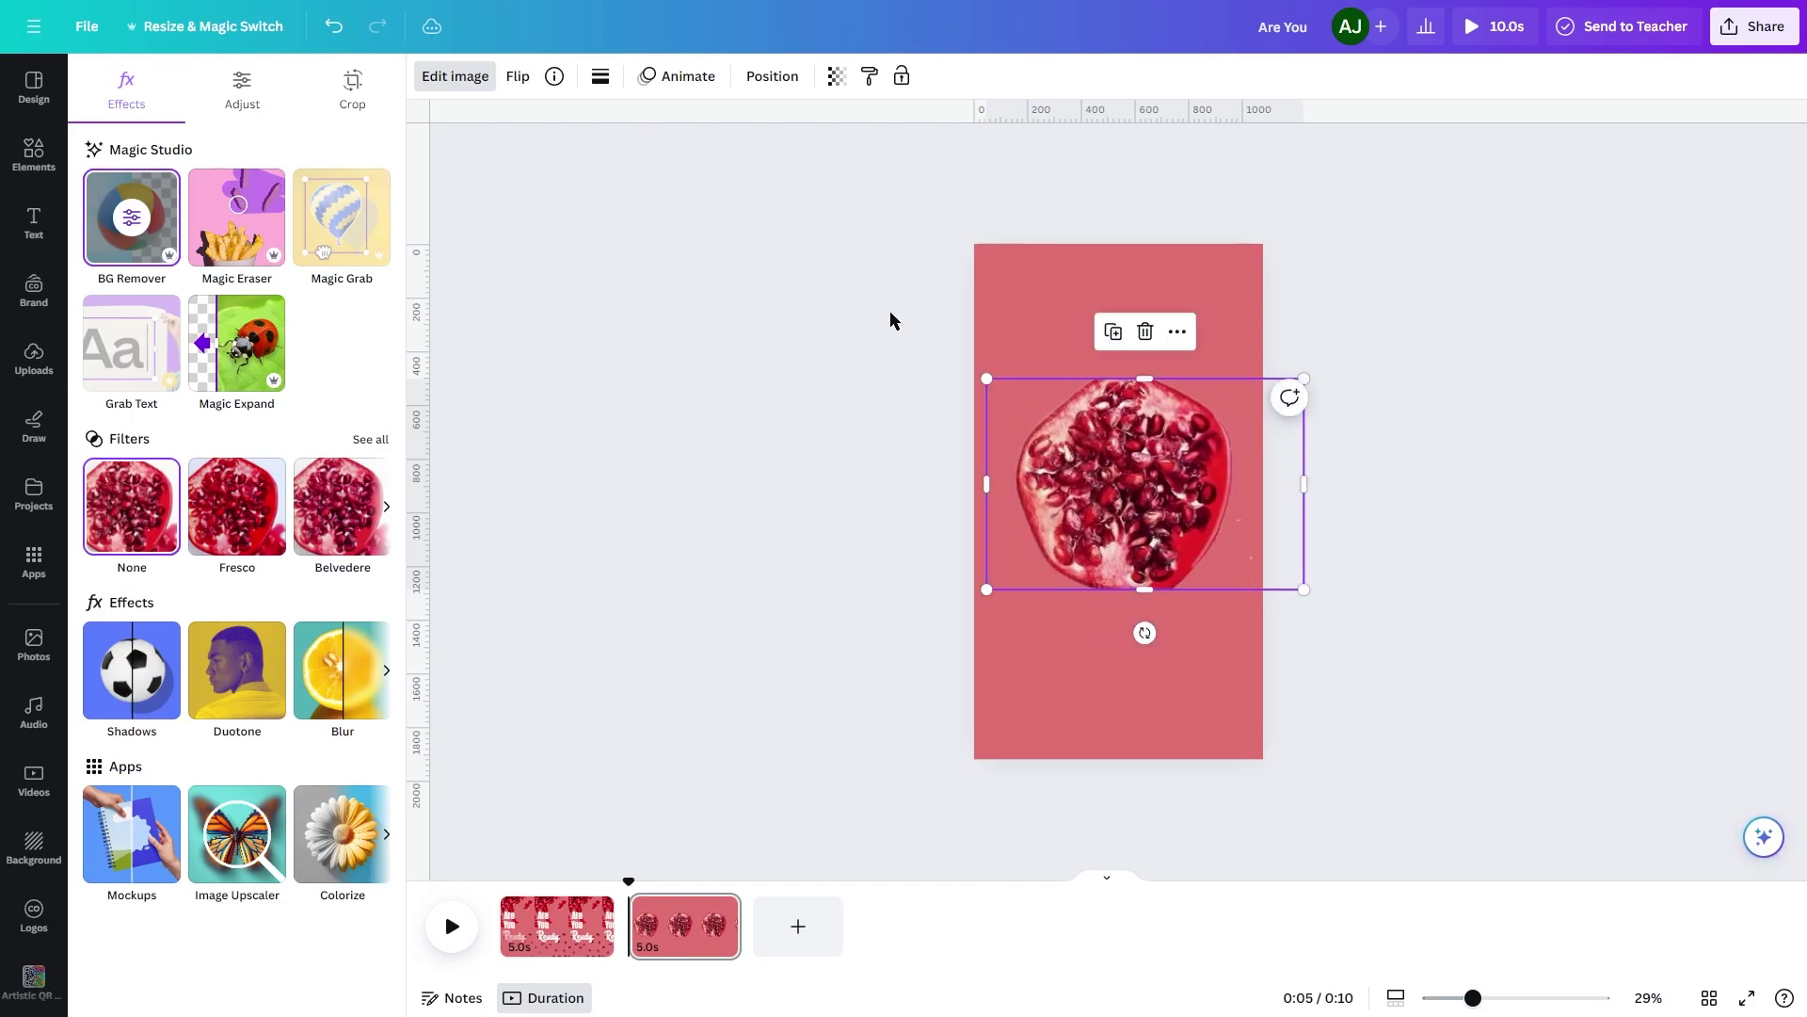
left_click(123, 226)
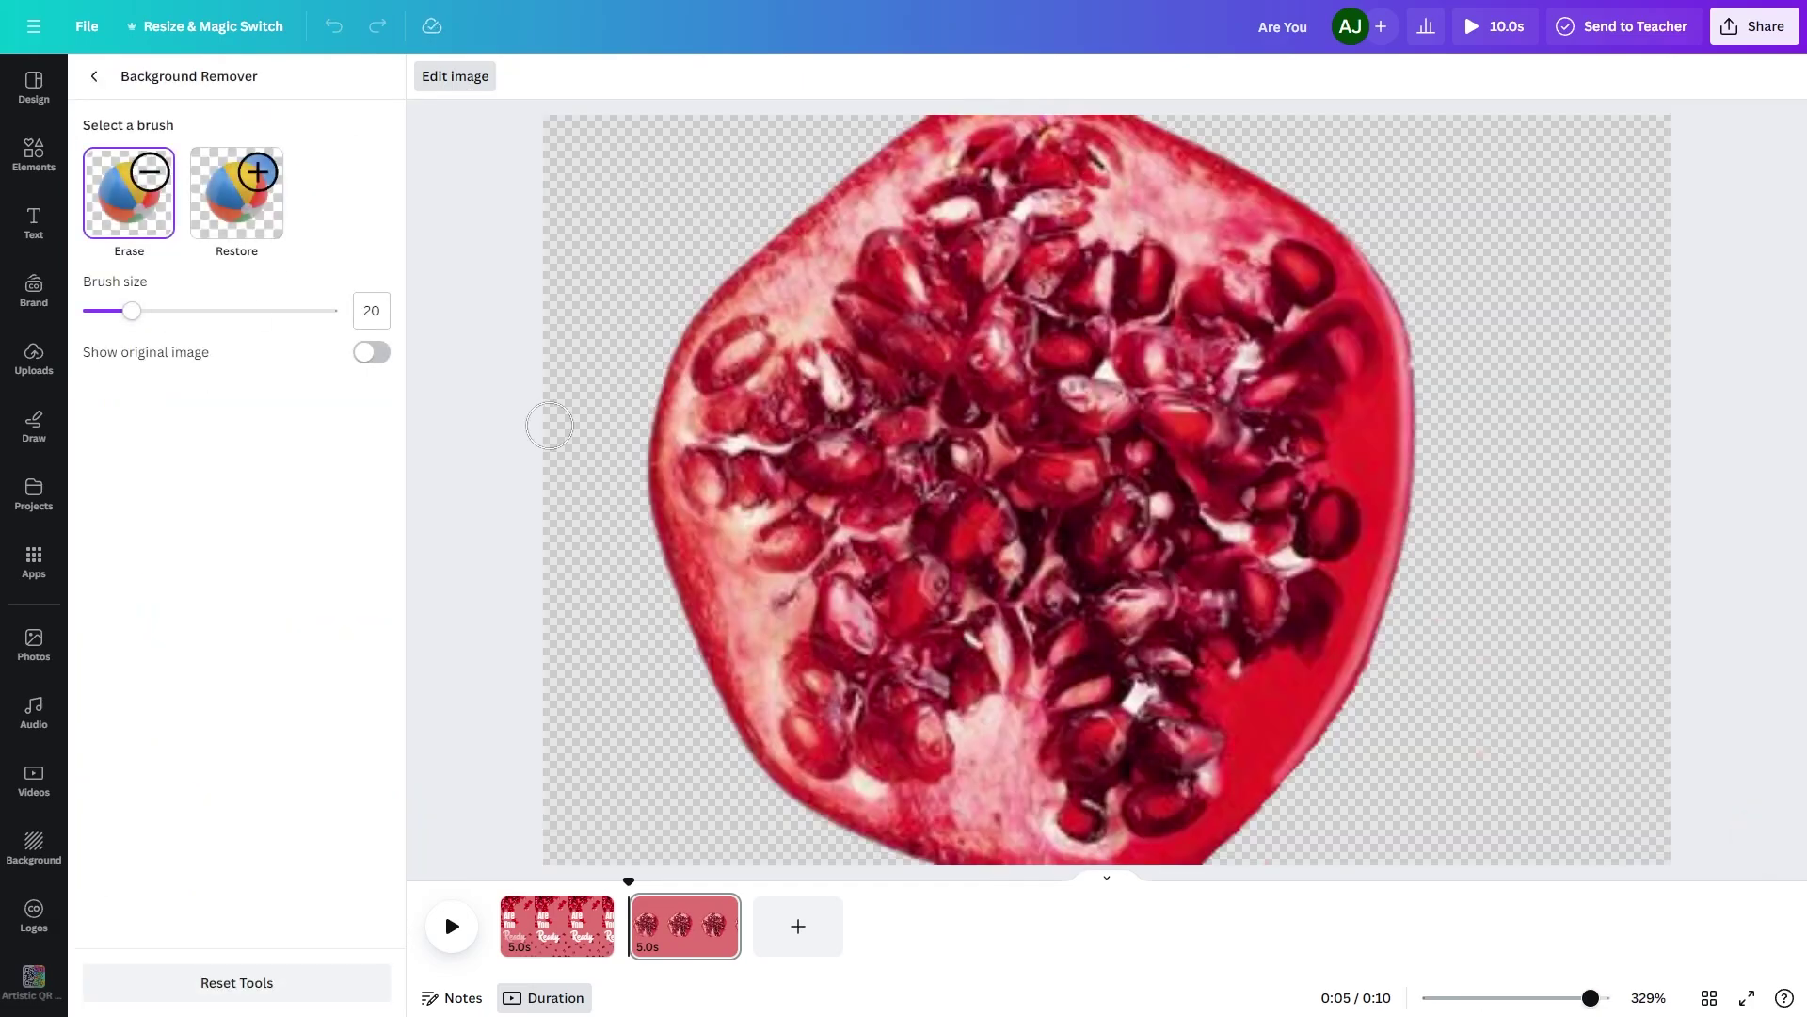
left_click_drag(176, 318, 338, 312)
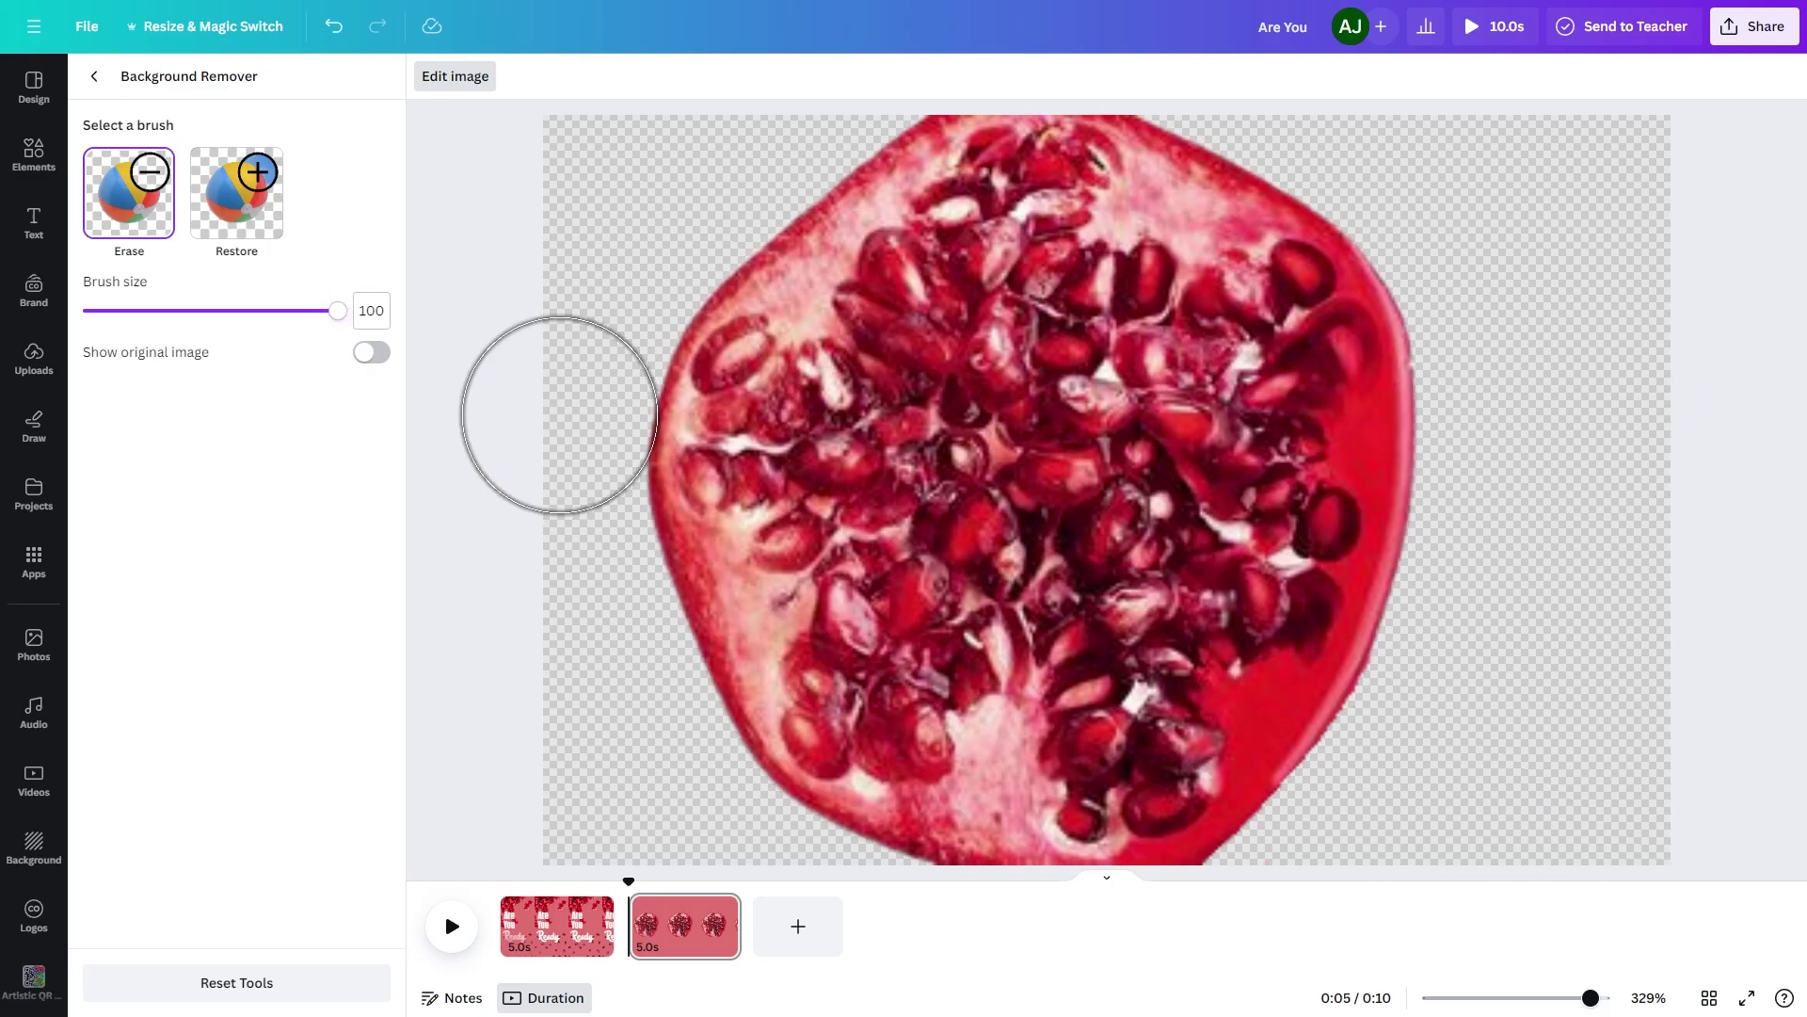
Enlarge the pomegranate past the page width and push it to the top-right edge.
left_click(98, 77)
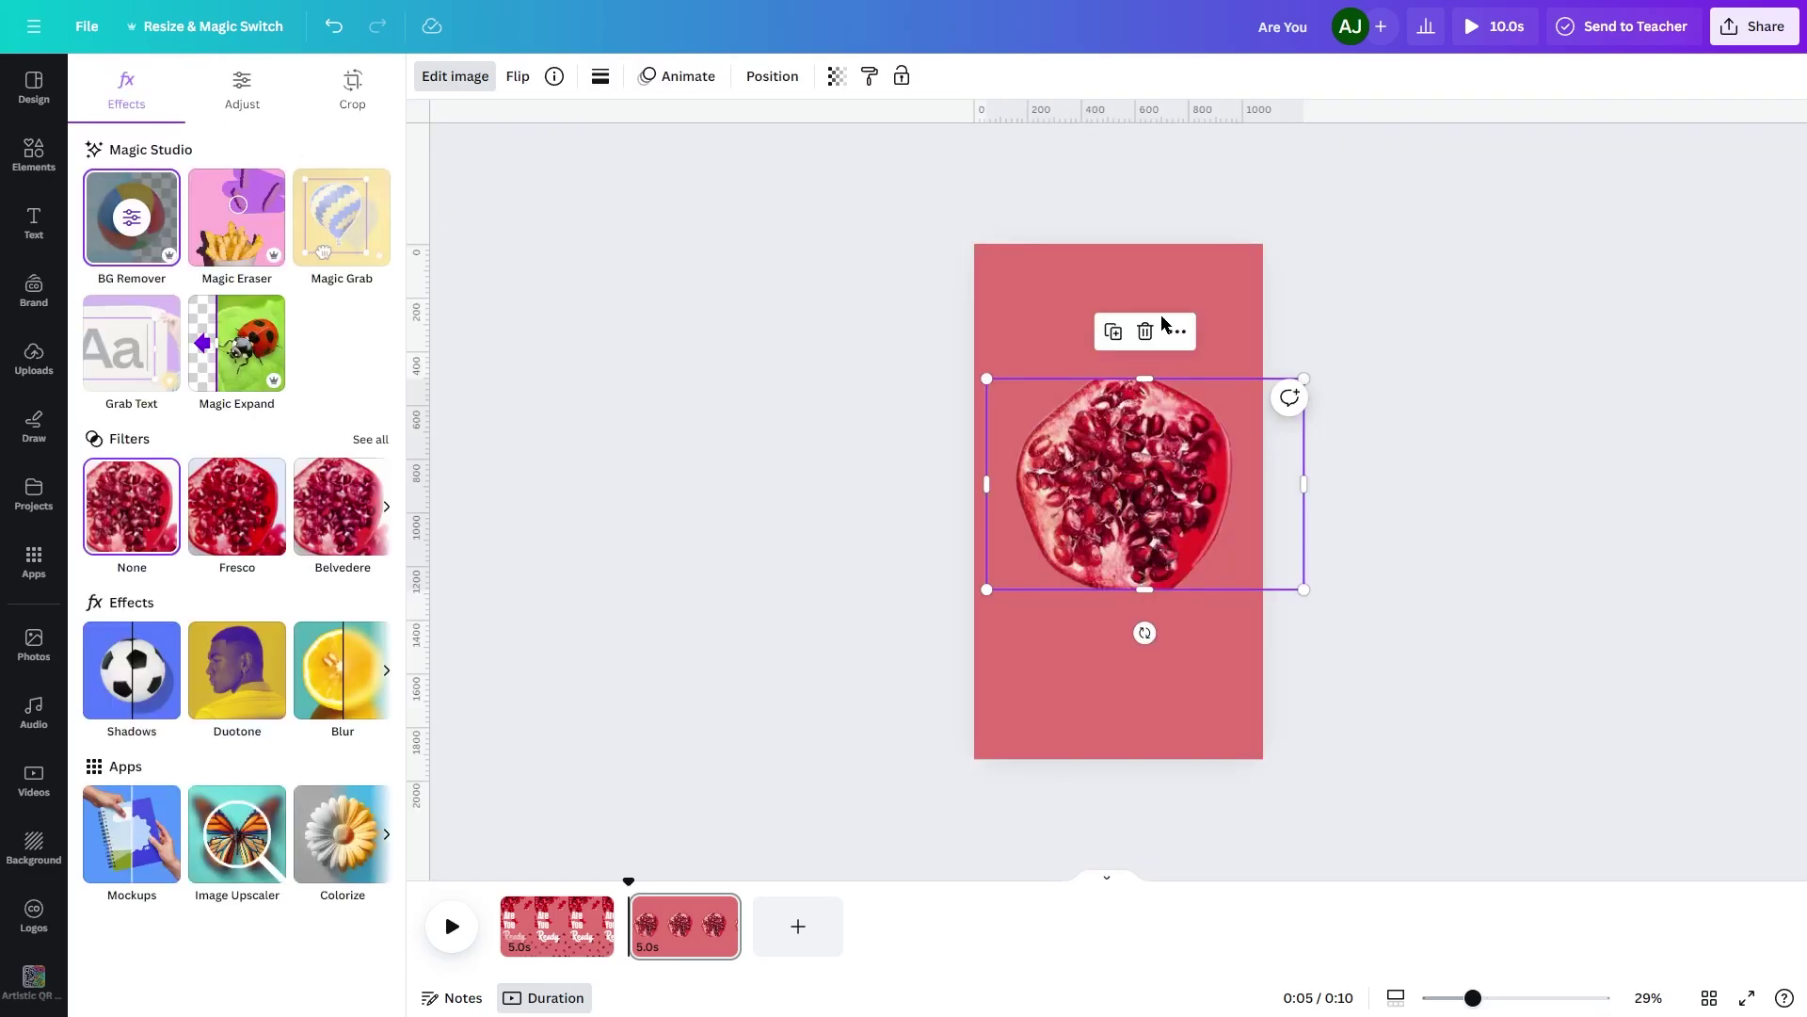
left_click(1177, 548)
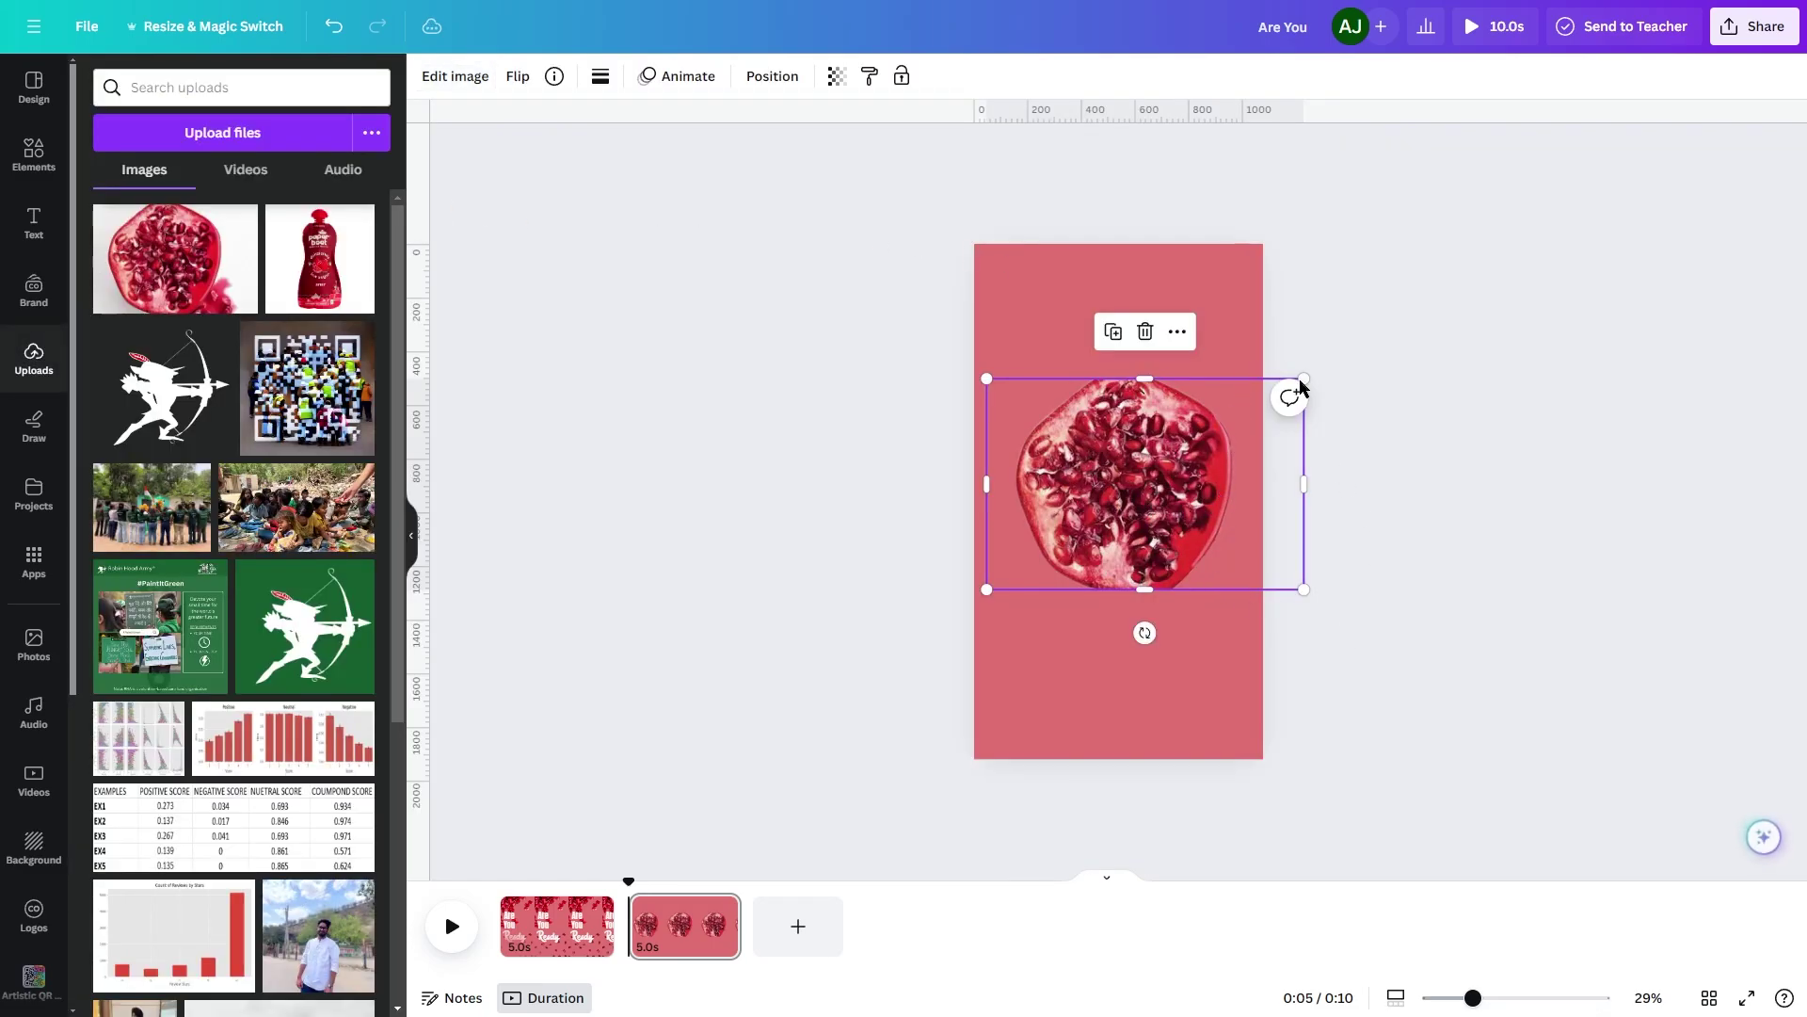
left_click_drag(1303, 379, 1433, 306)
left_click_drag(1178, 435, 1260, 402)
left_click(1342, 668)
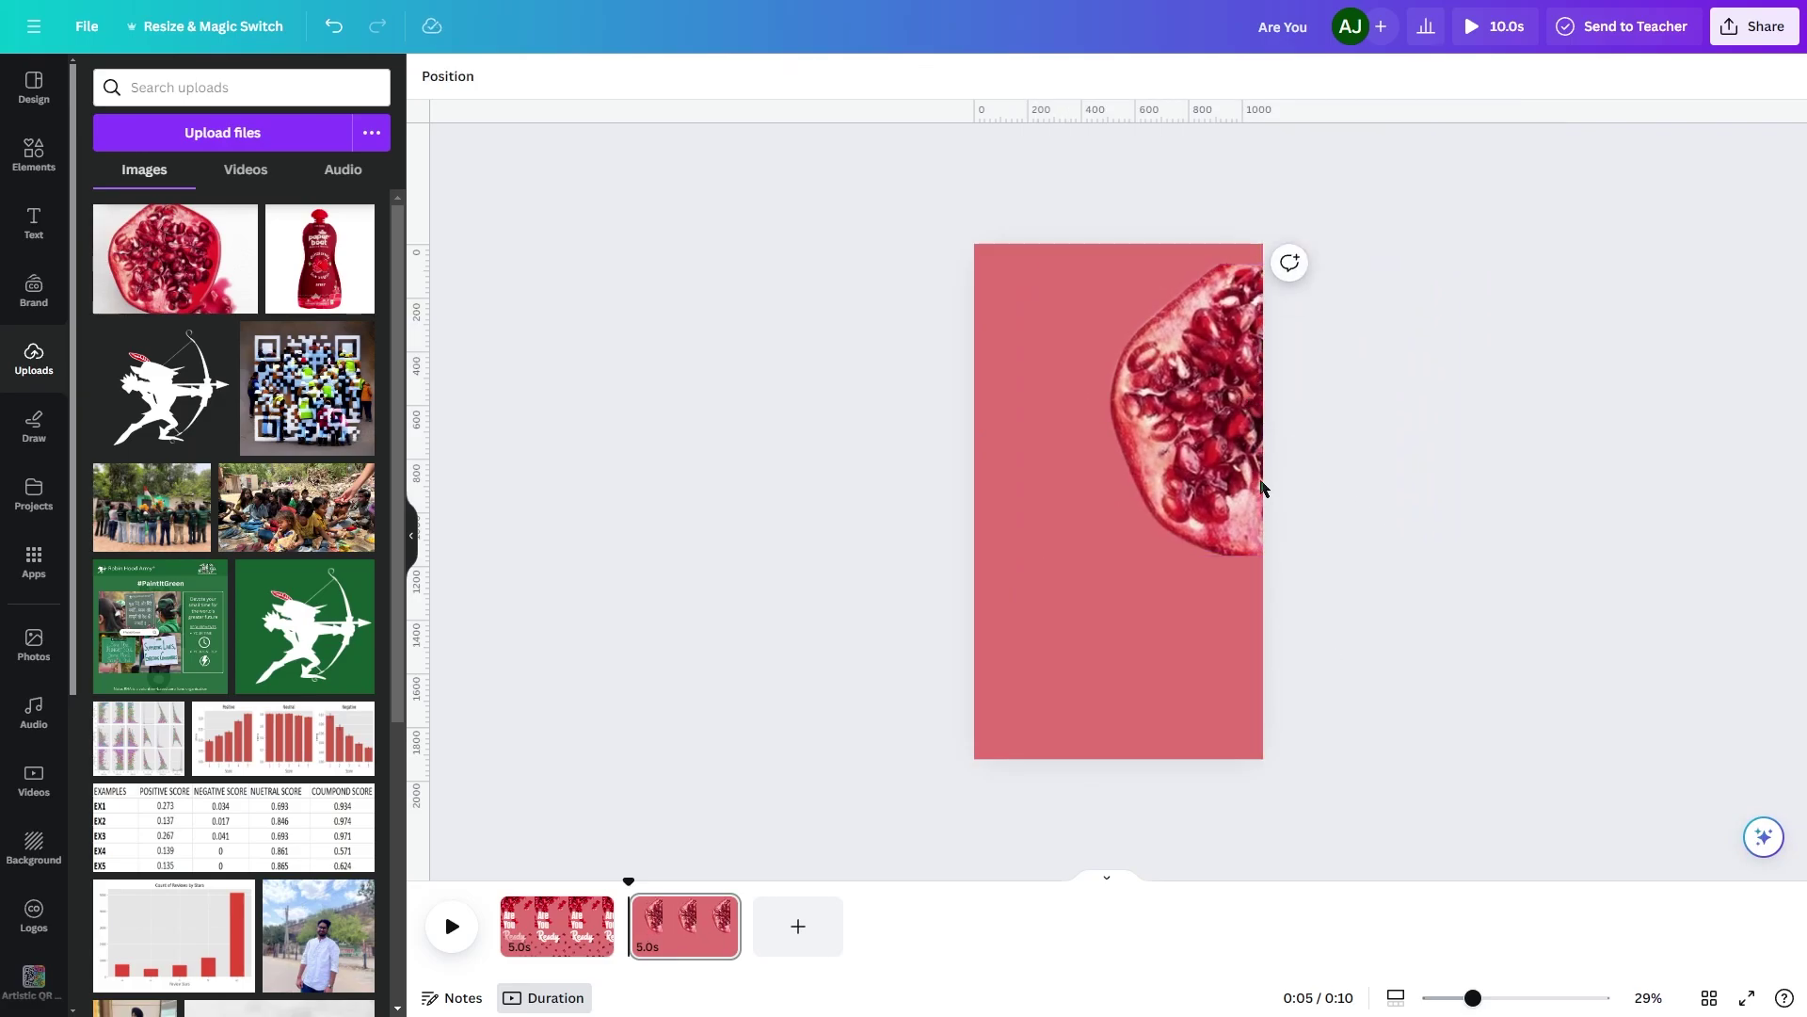
left_click_drag(1262, 487, 1274, 467)
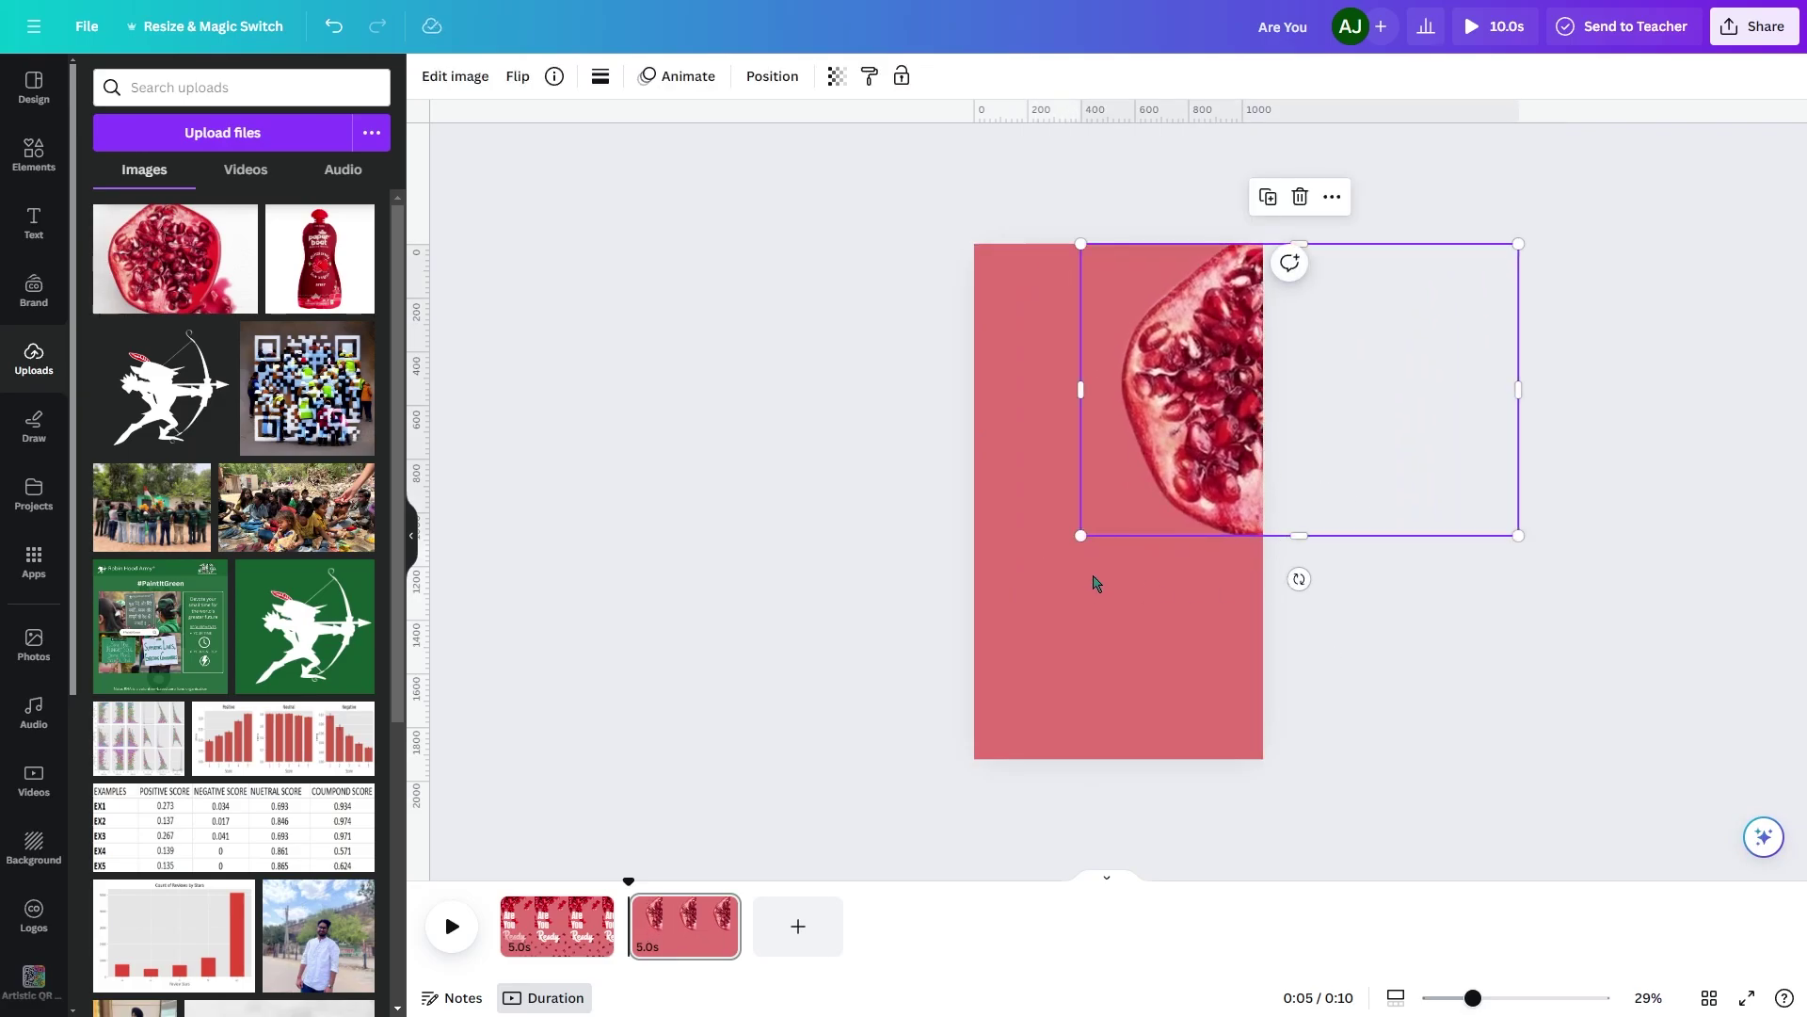
left_click(1112, 636)
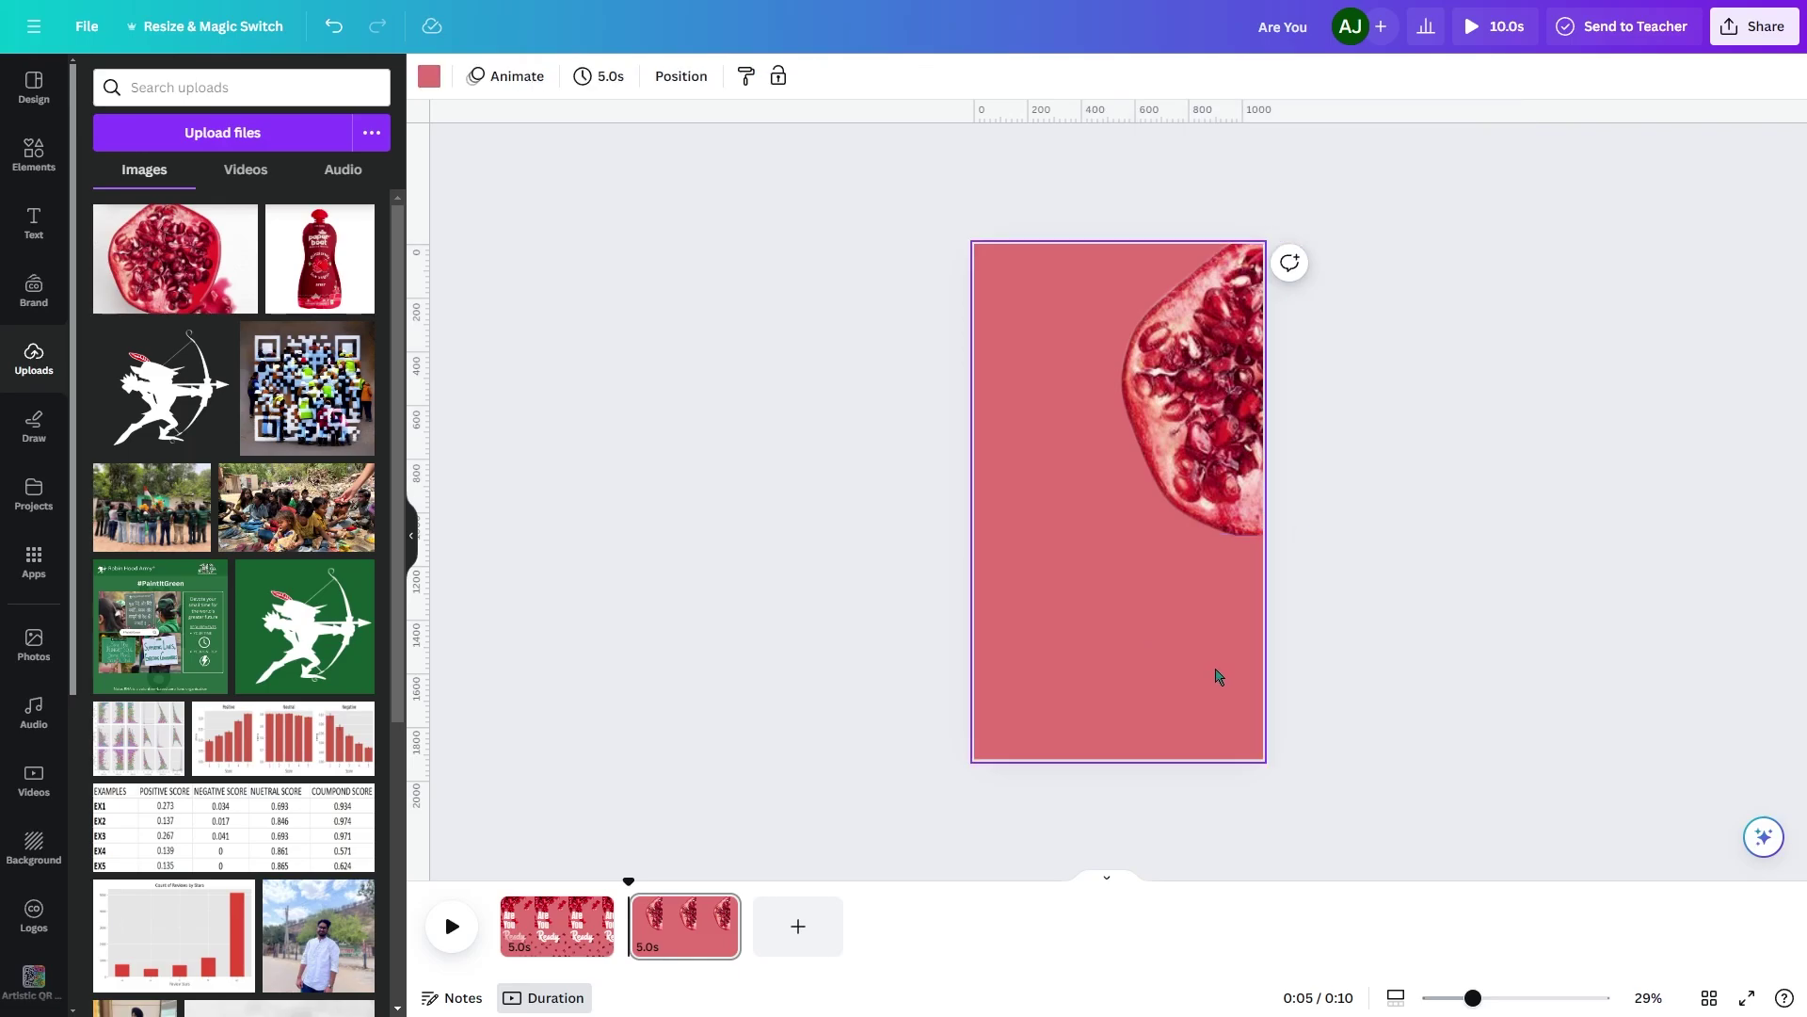
Add a pasted 'Beat the' text box and move it lower on the page.
key("t")
type("Beat the")
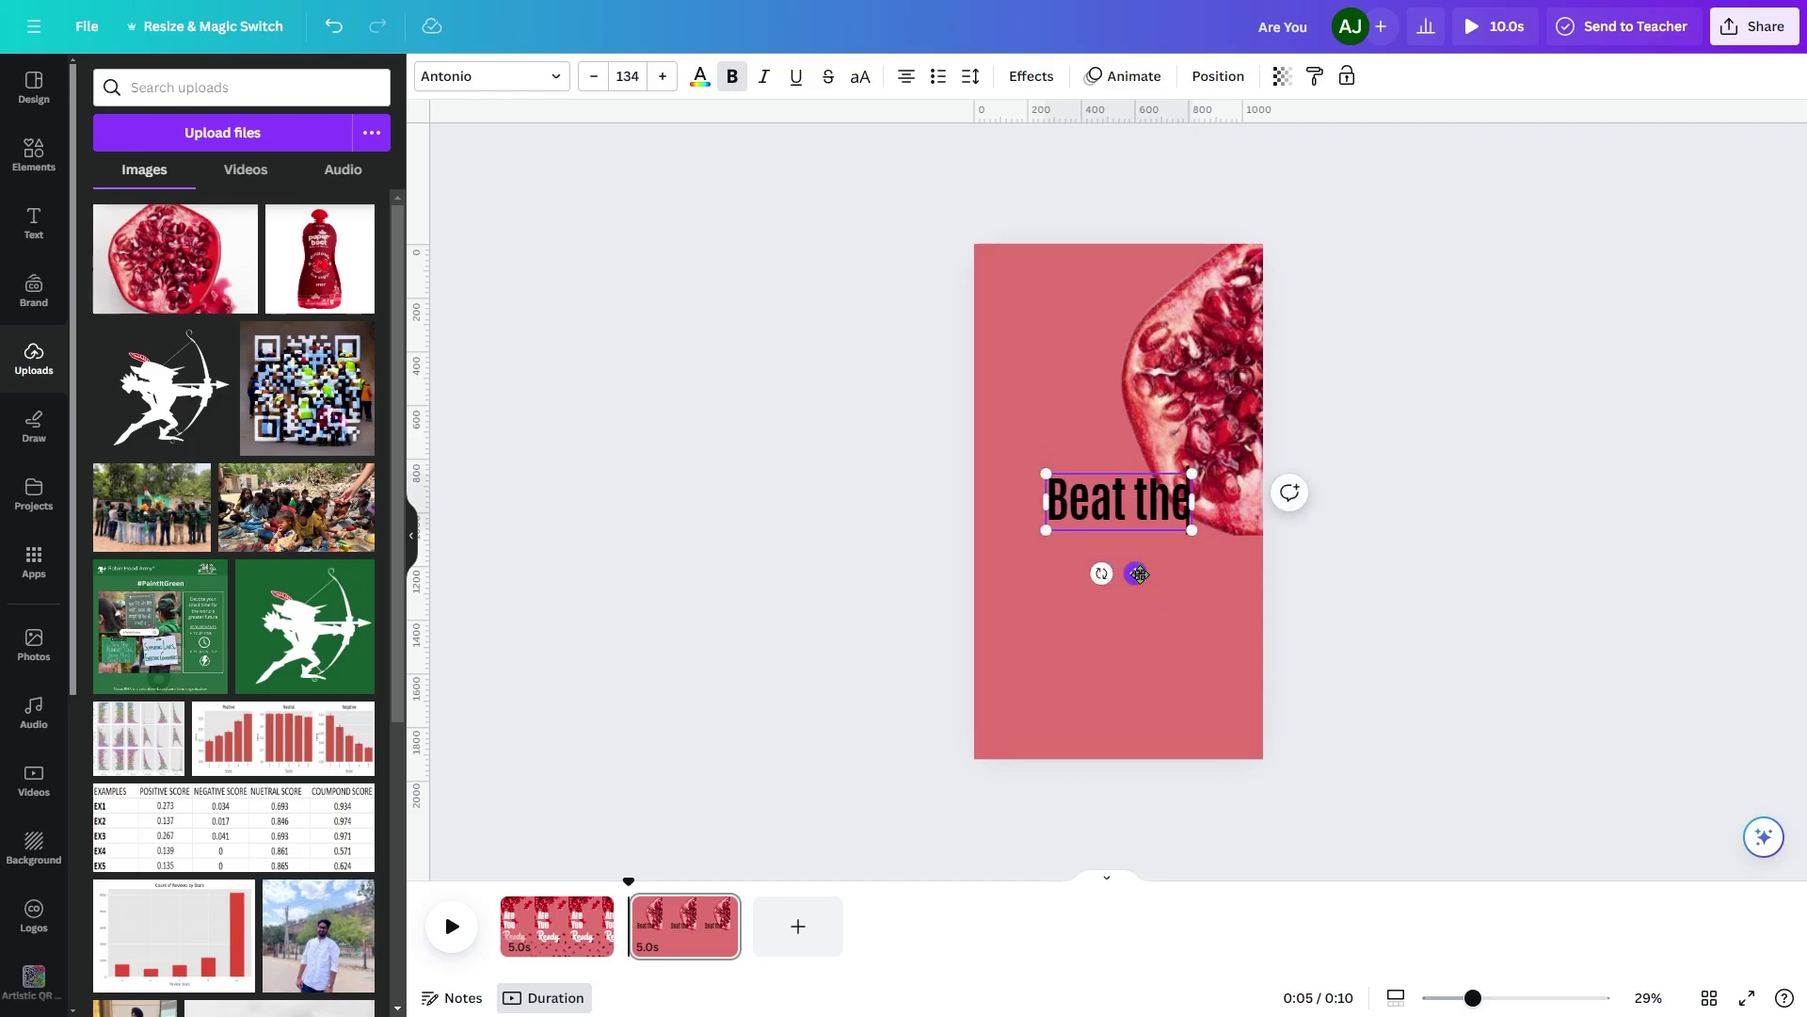
left_click_drag(1139, 576, 1157, 607)
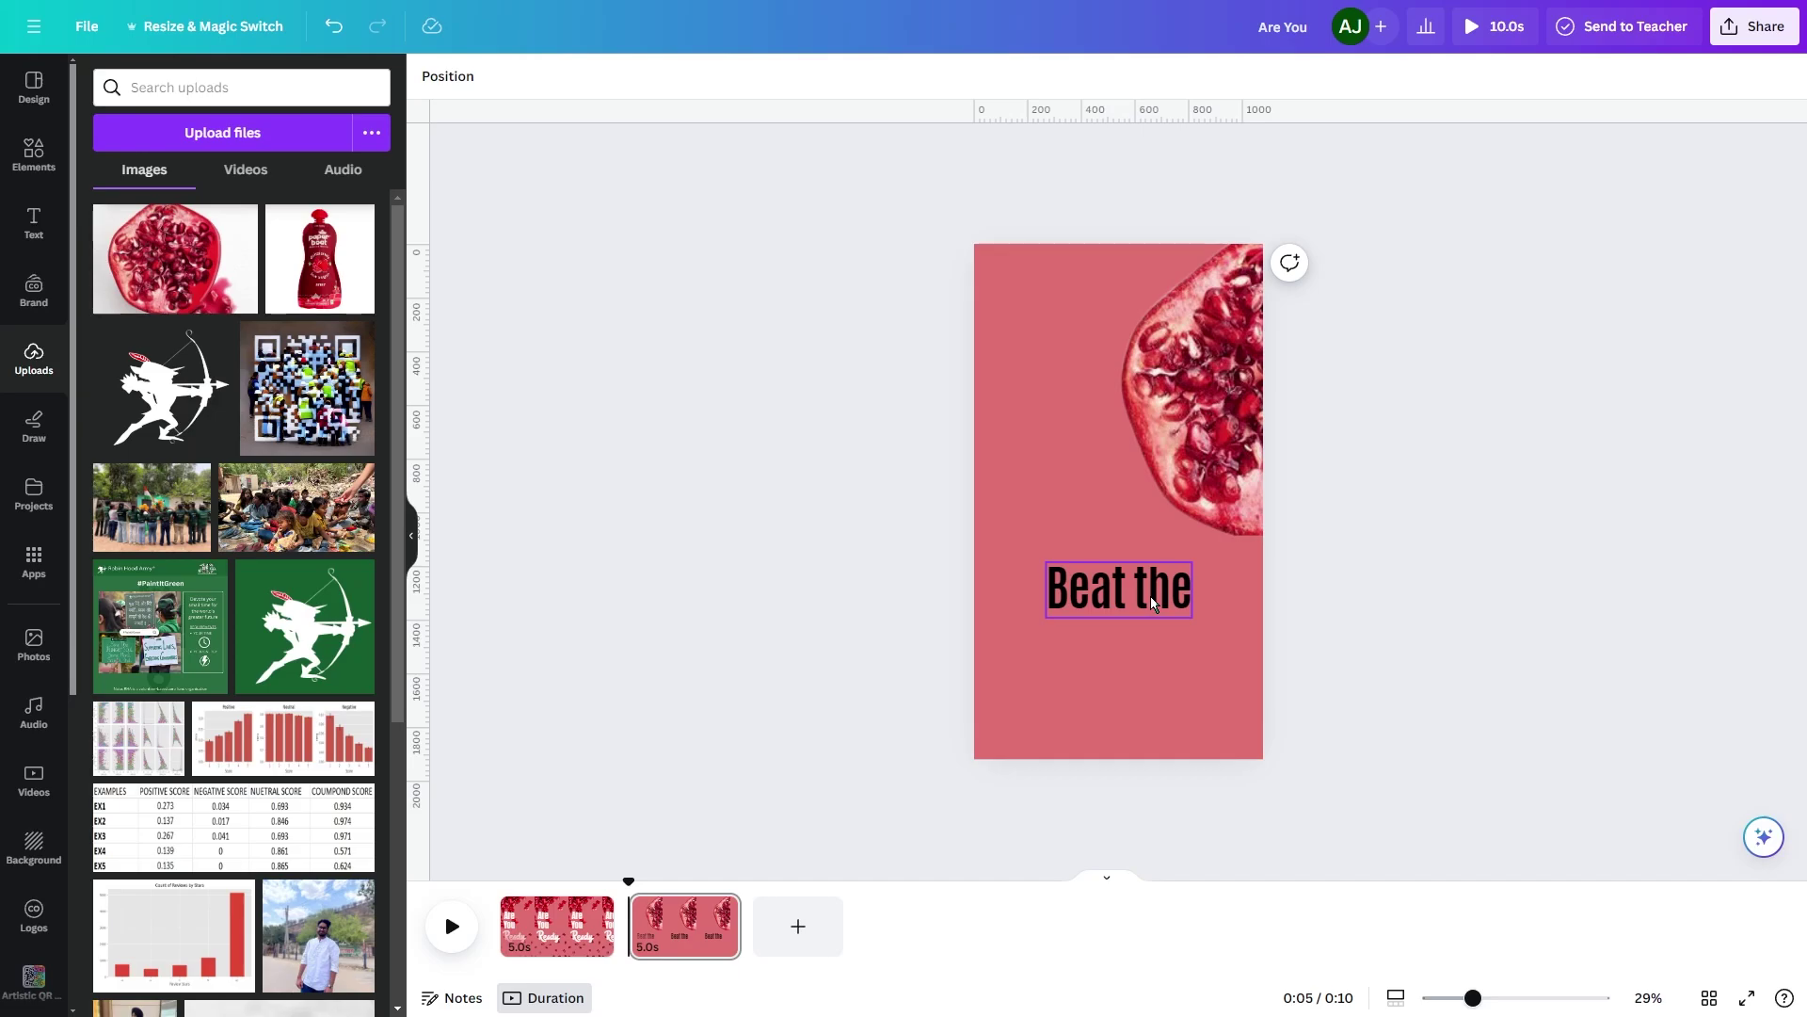
Duplicate 'Beat the' below the original and retype the copy as 'Summer'.
left_click_drag(1152, 603, 1144, 650)
double_click(1144, 650)
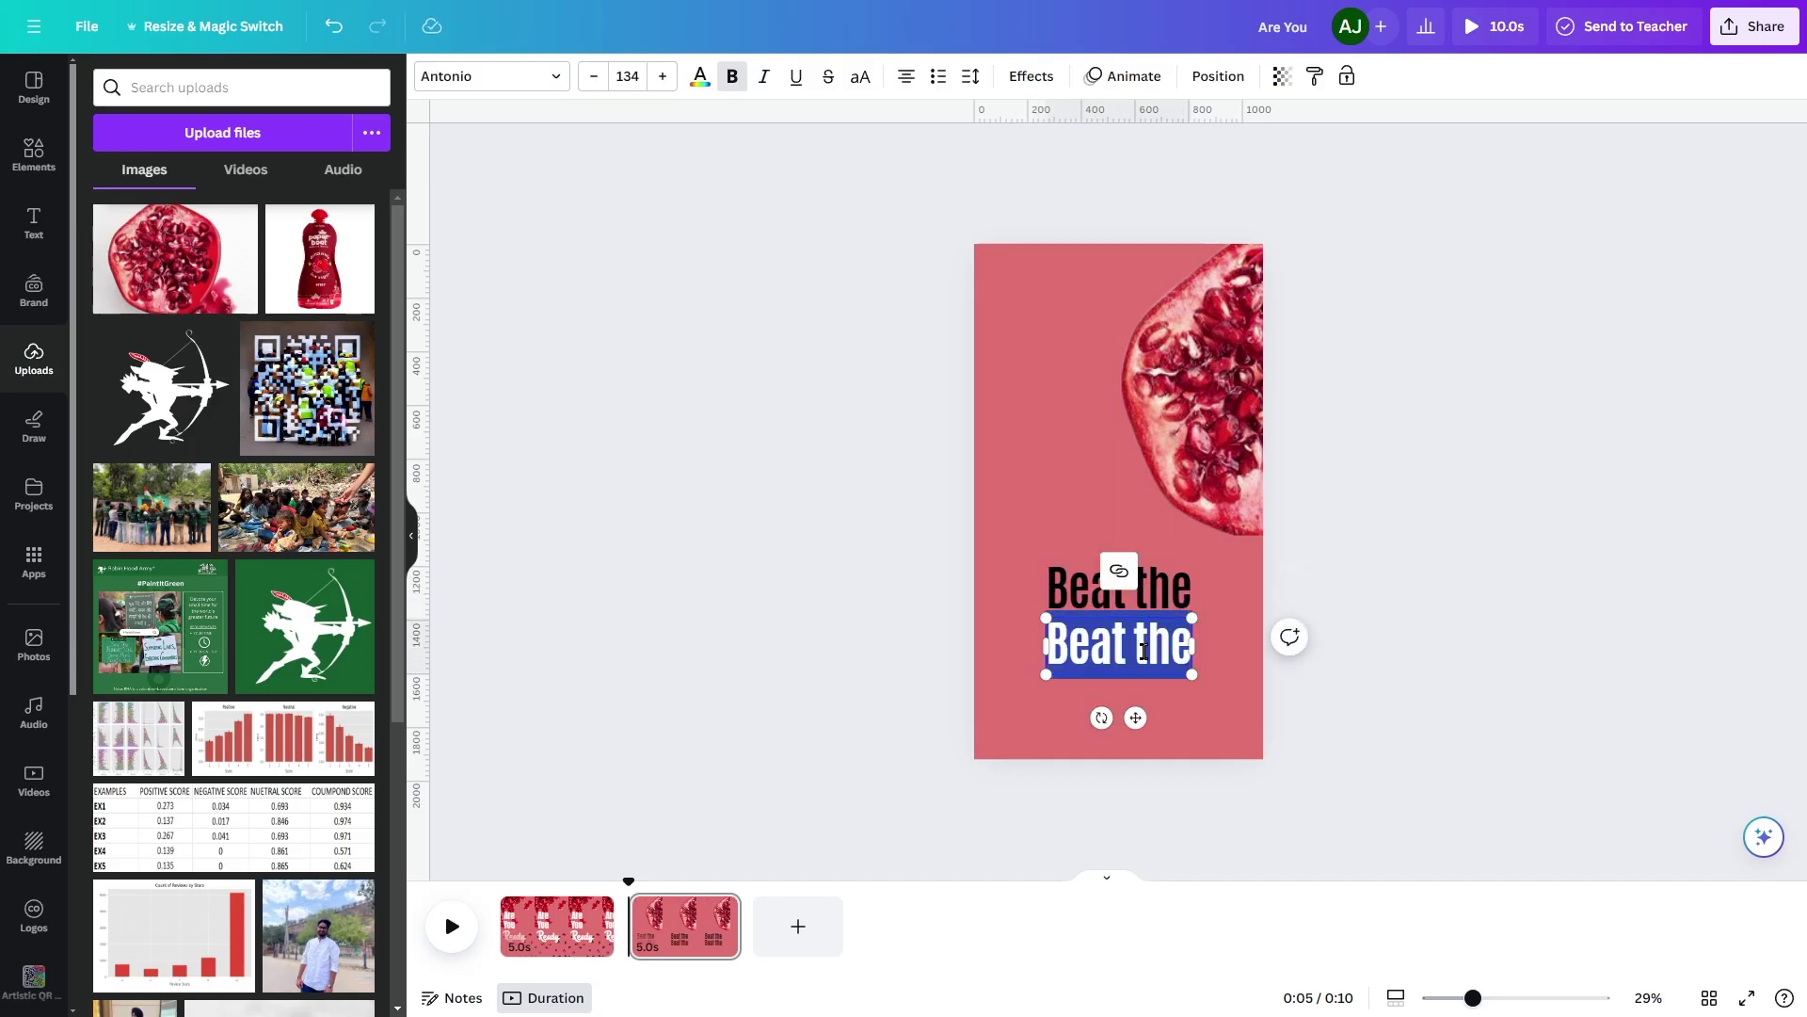
type("Summer")
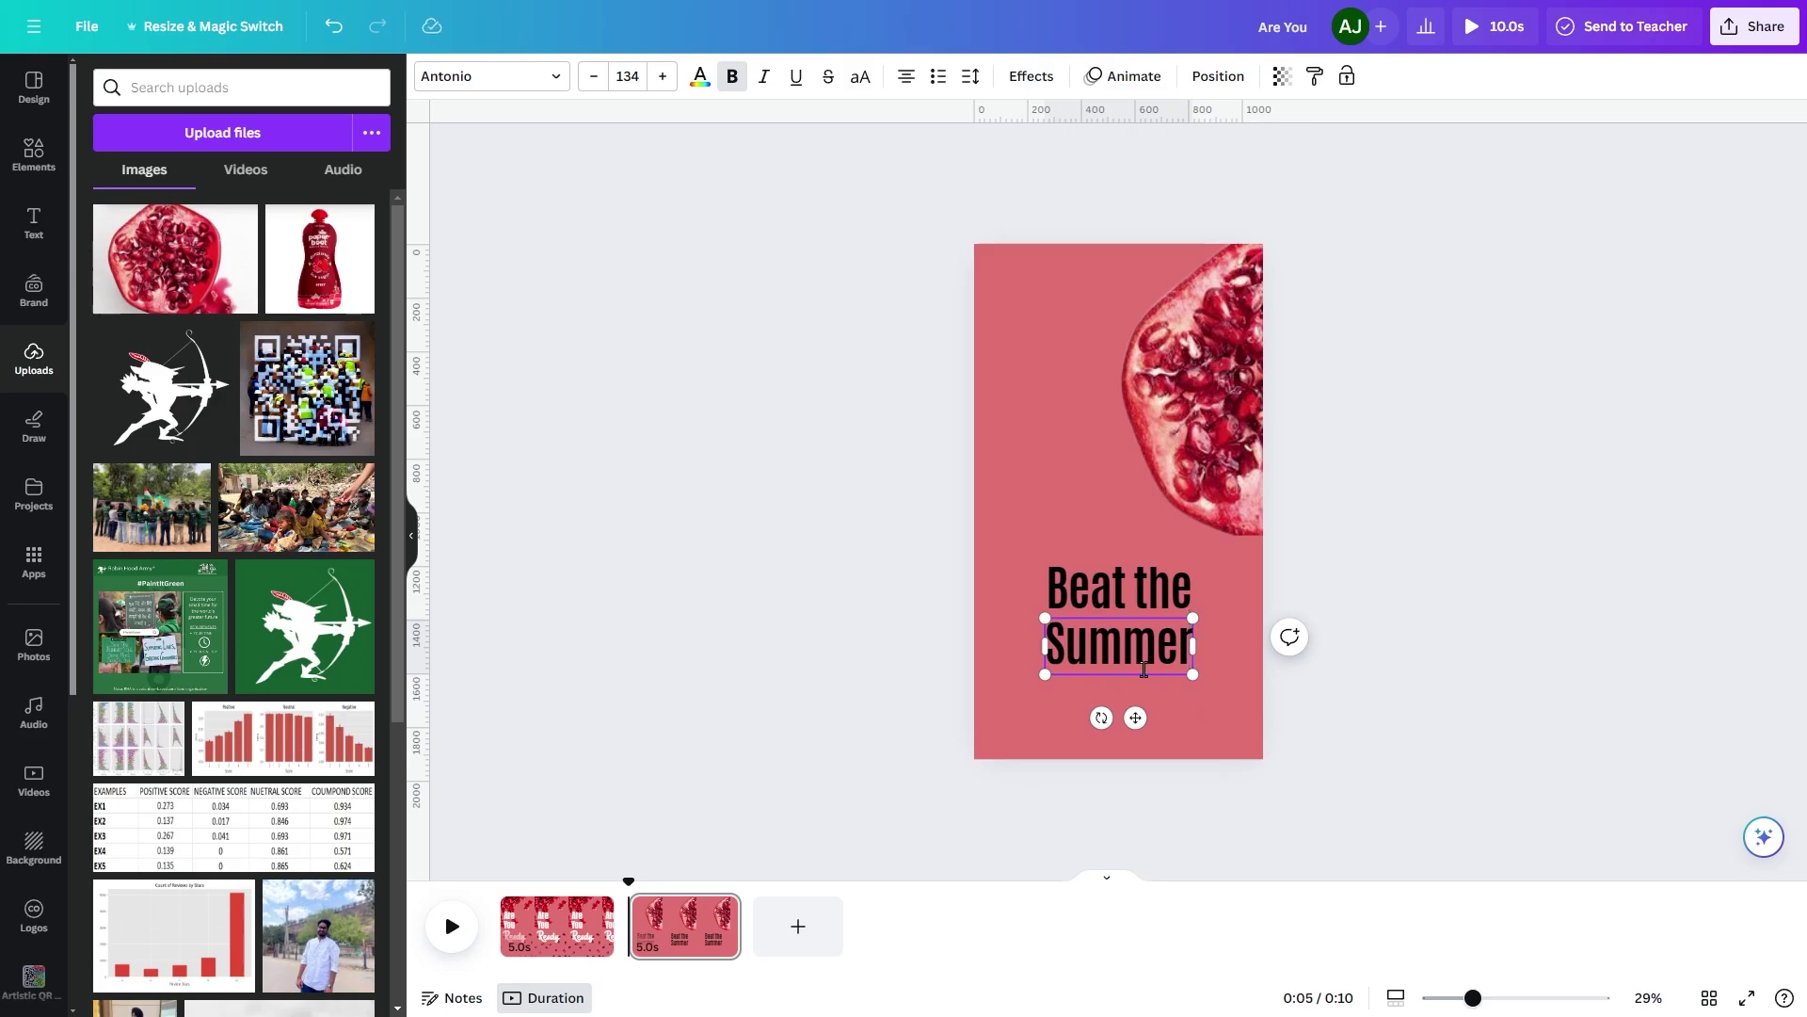
left_click(1164, 717)
left_click(1151, 583)
left_click(1167, 649, "shift")
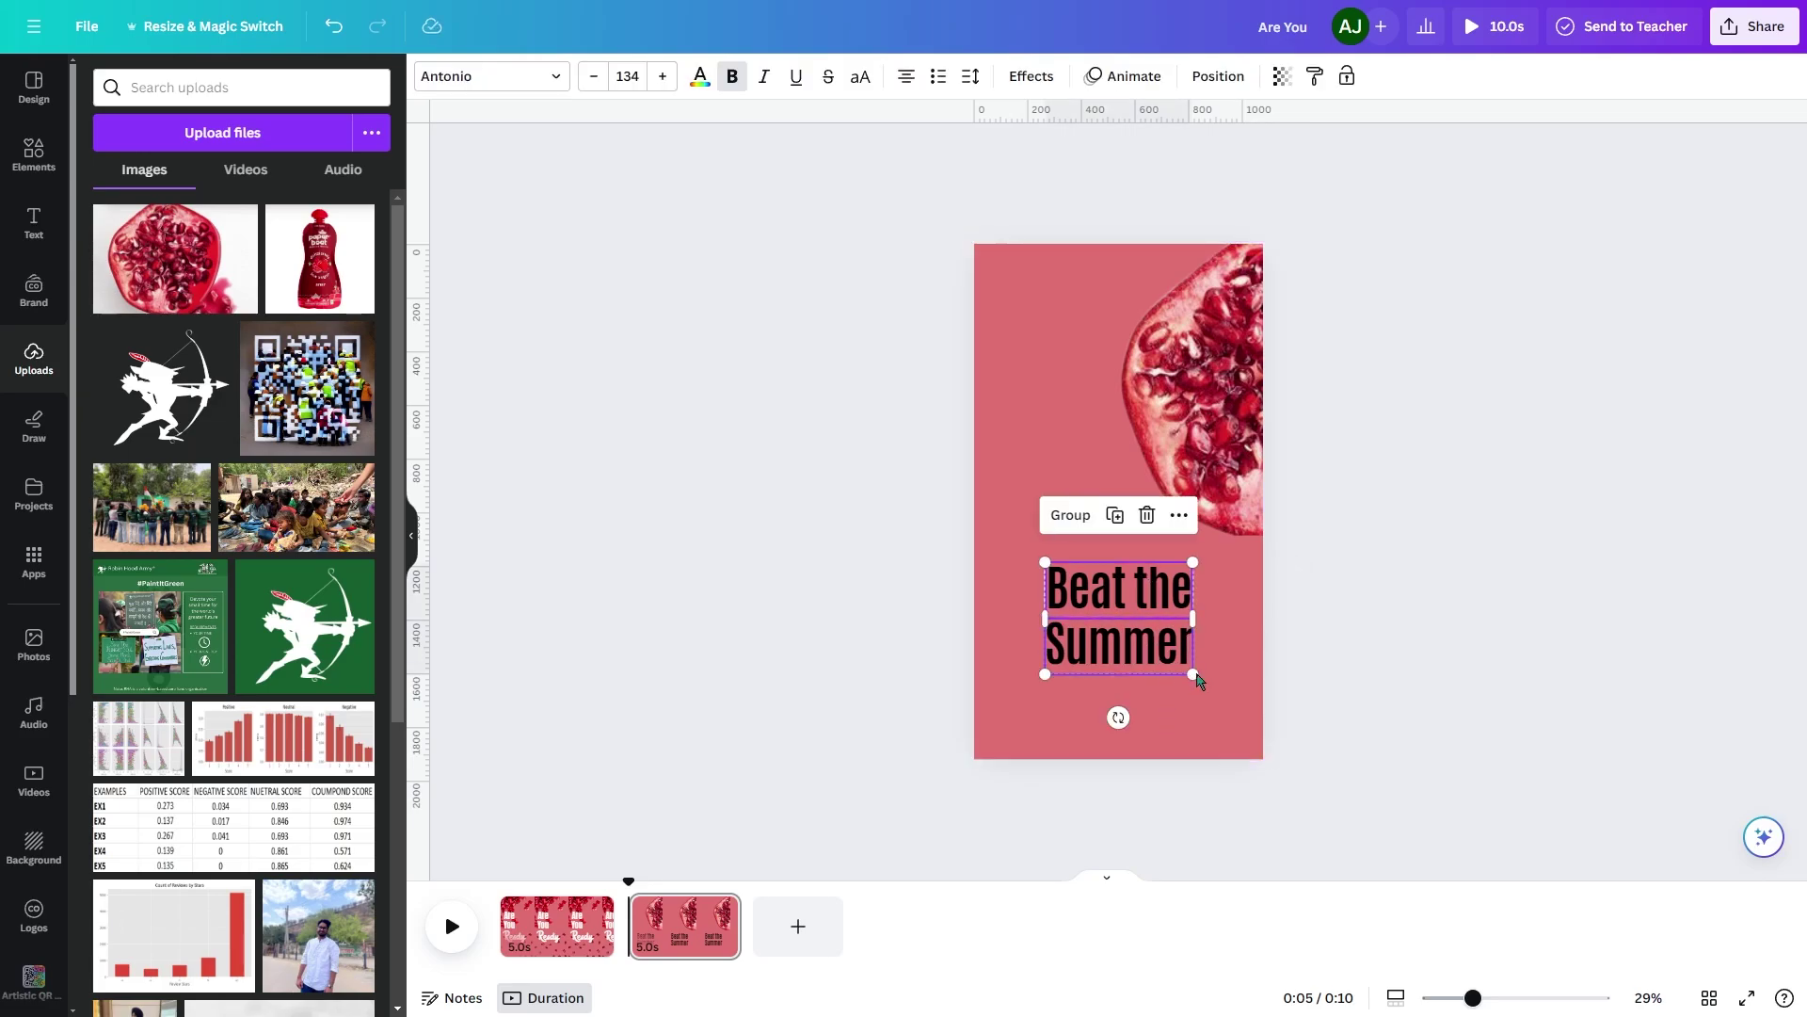
left_click(1198, 680)
left_click(1120, 648)
Set Summer in Badger Script and enlarge it greatly.
left_click(528, 77)
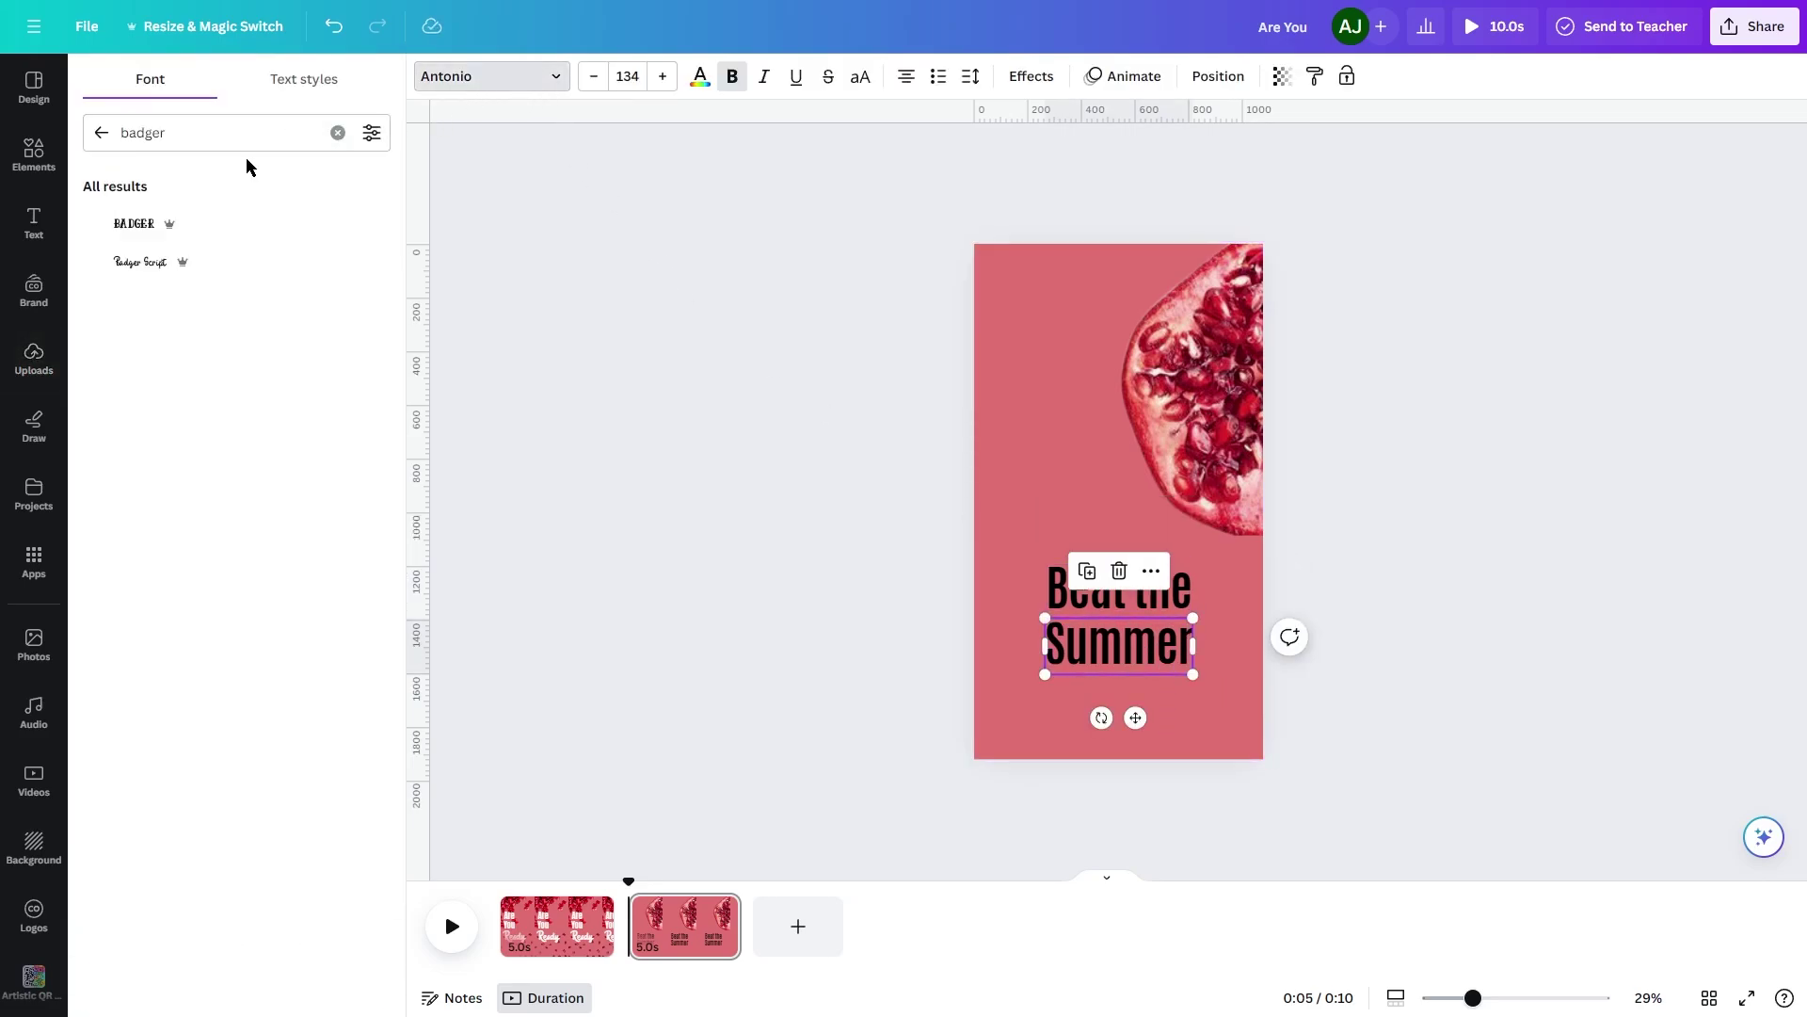
left_click(179, 263)
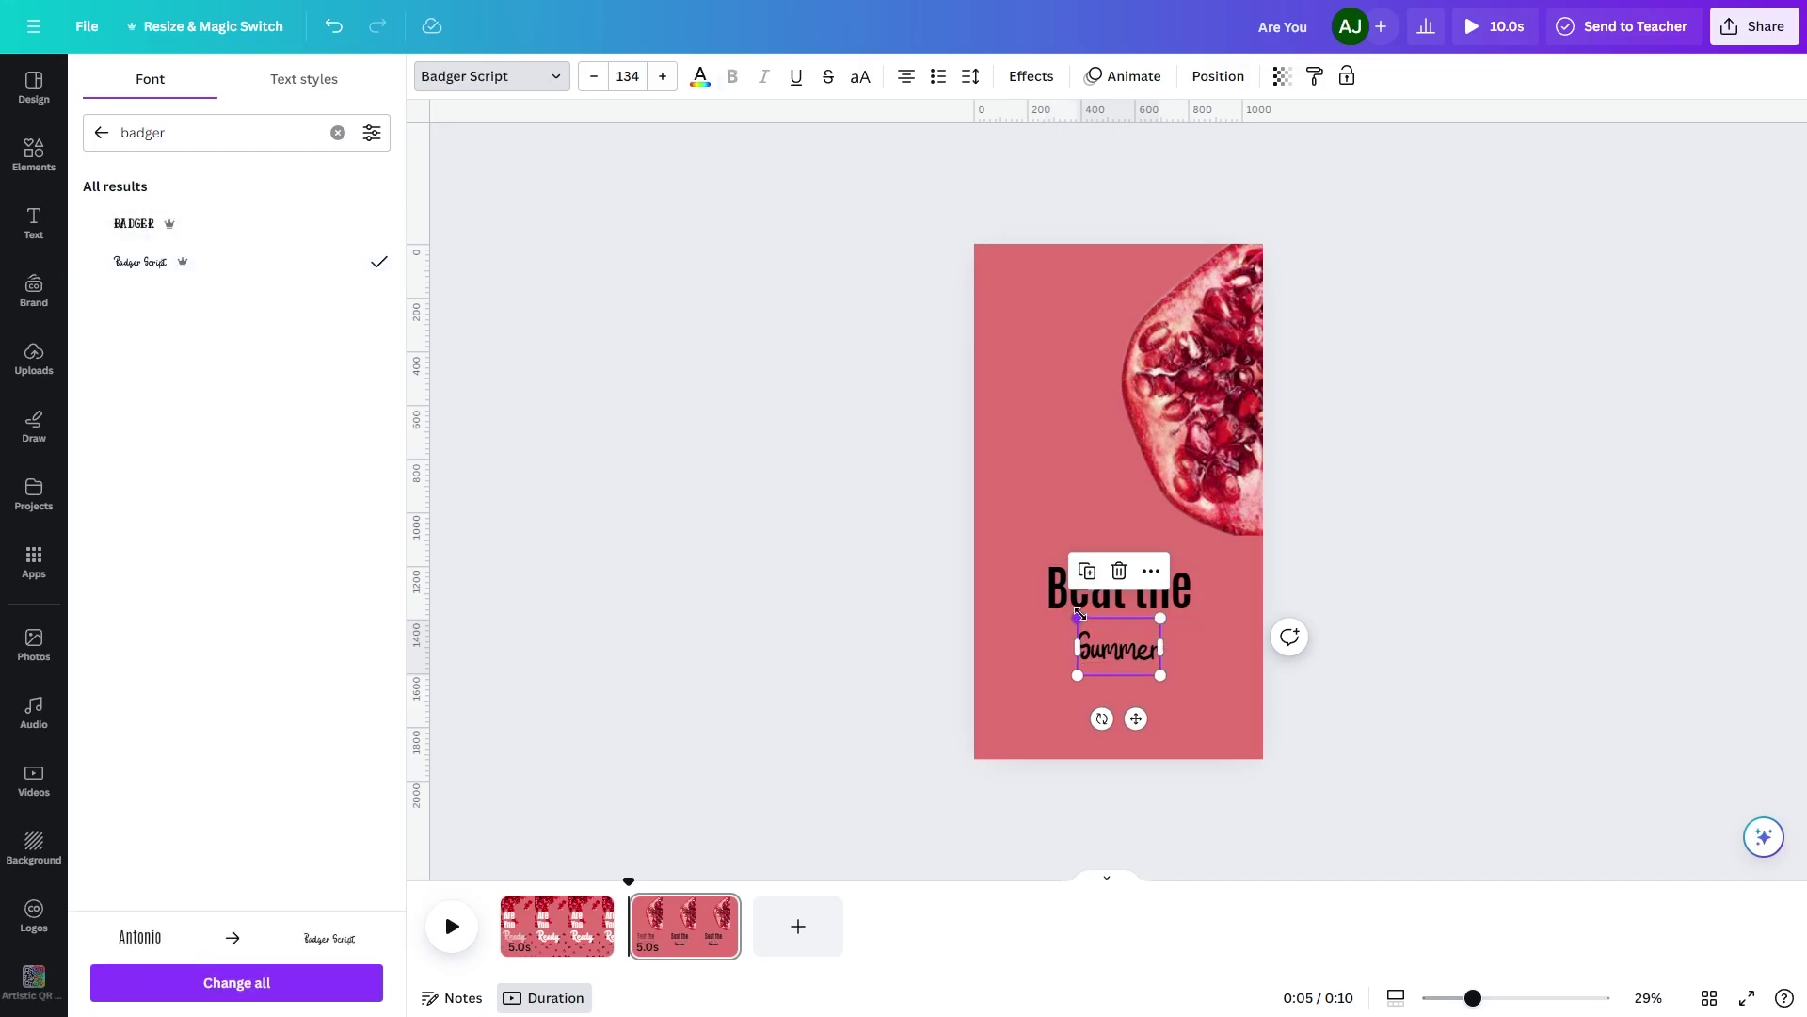
left_click_drag(1078, 617, 996, 562)
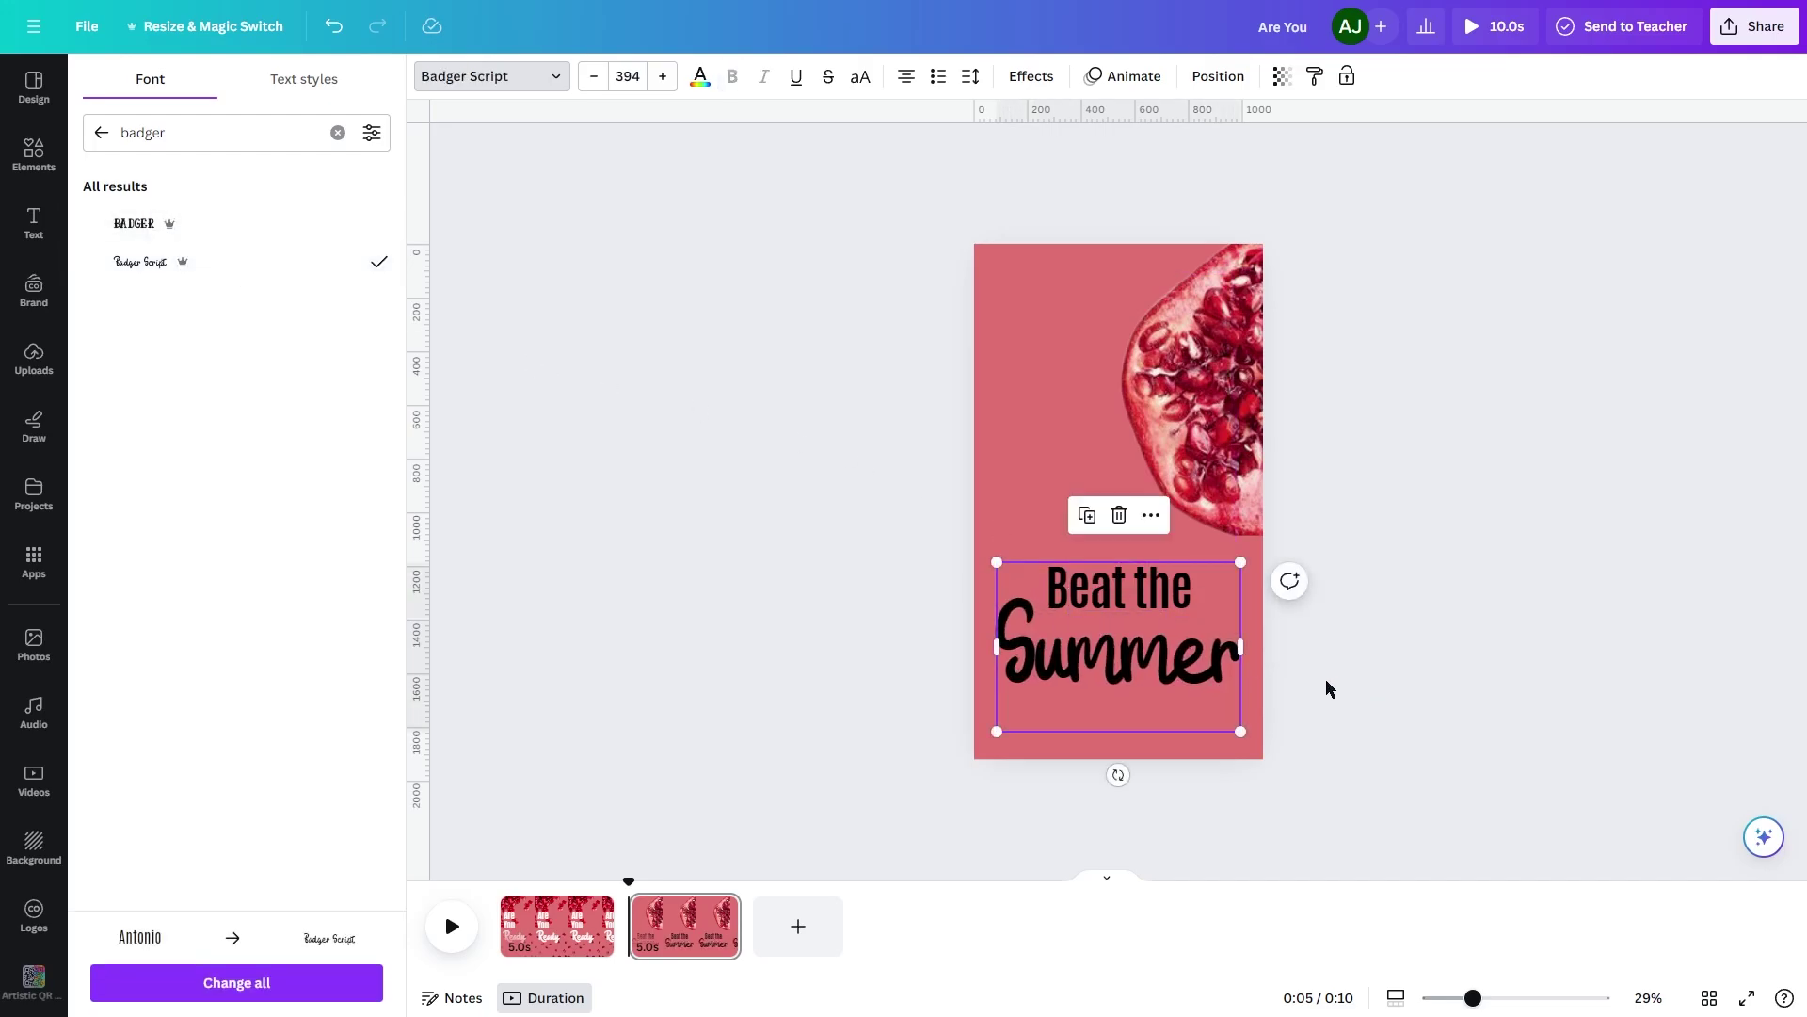
left_click(1260, 617)
Centre Beat the above Summer, make it white, and colour Summer dark red.
left_click(1115, 586)
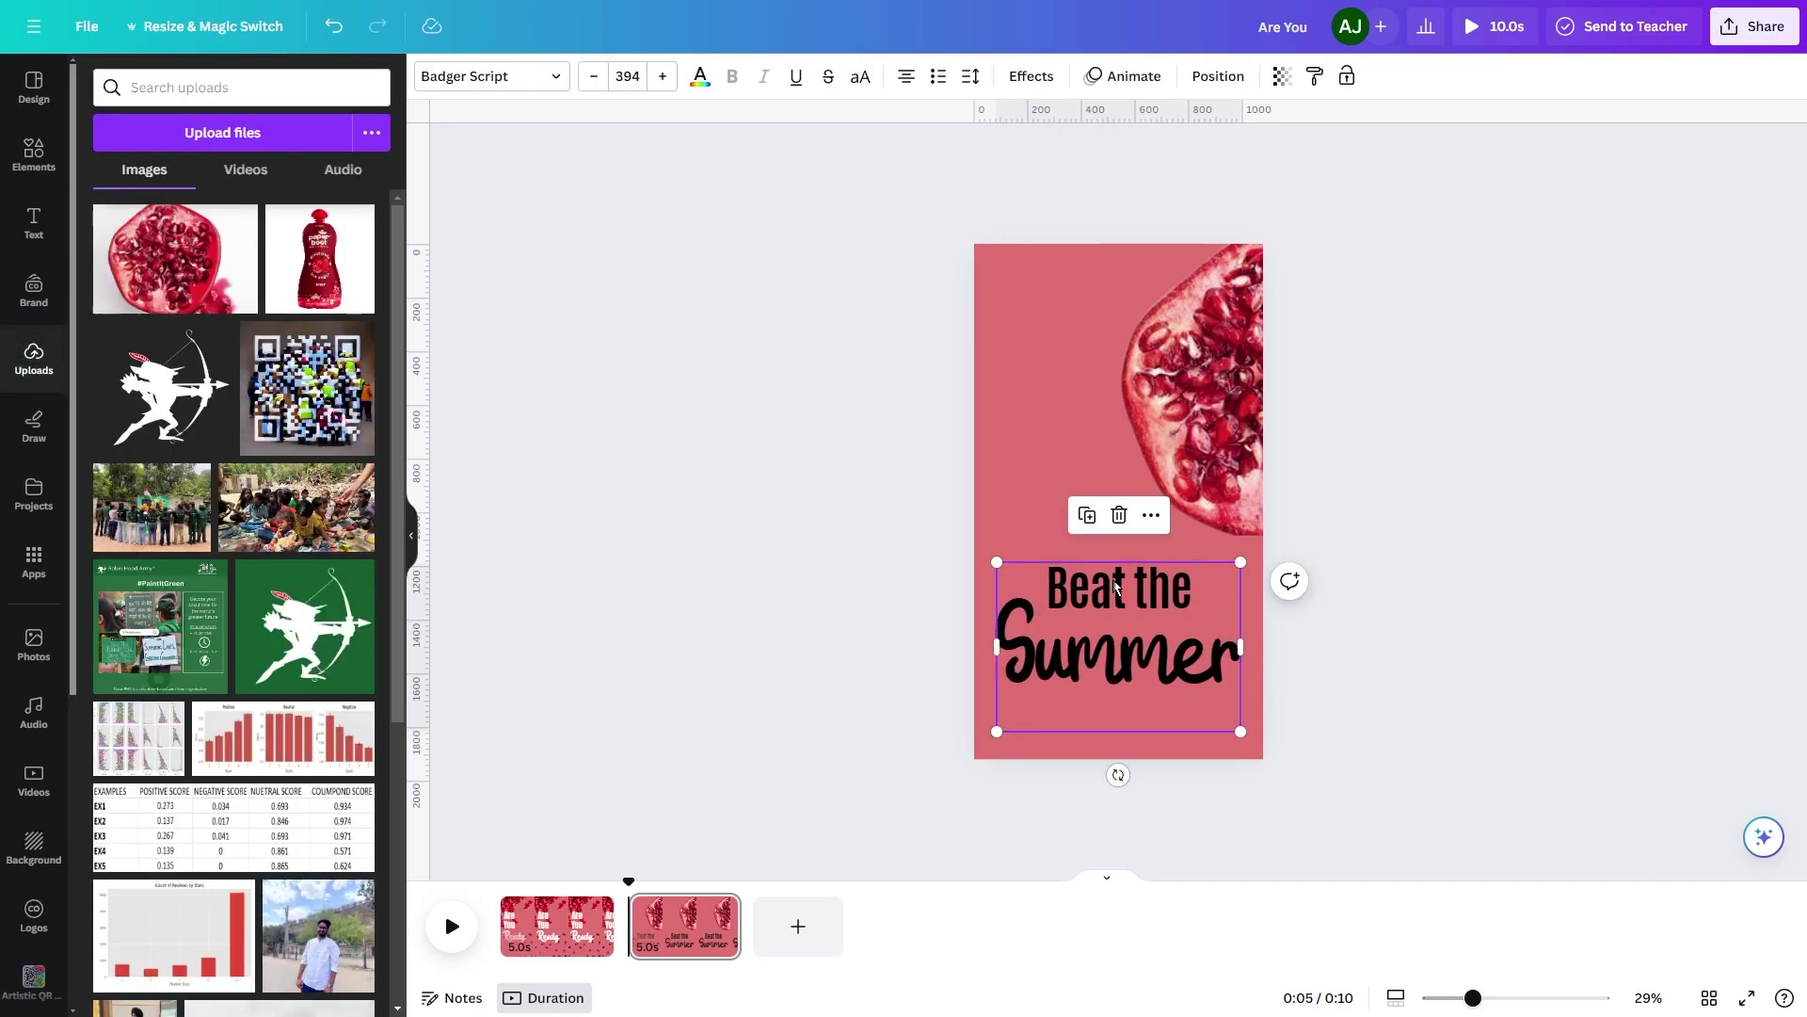
left_click(1116, 586)
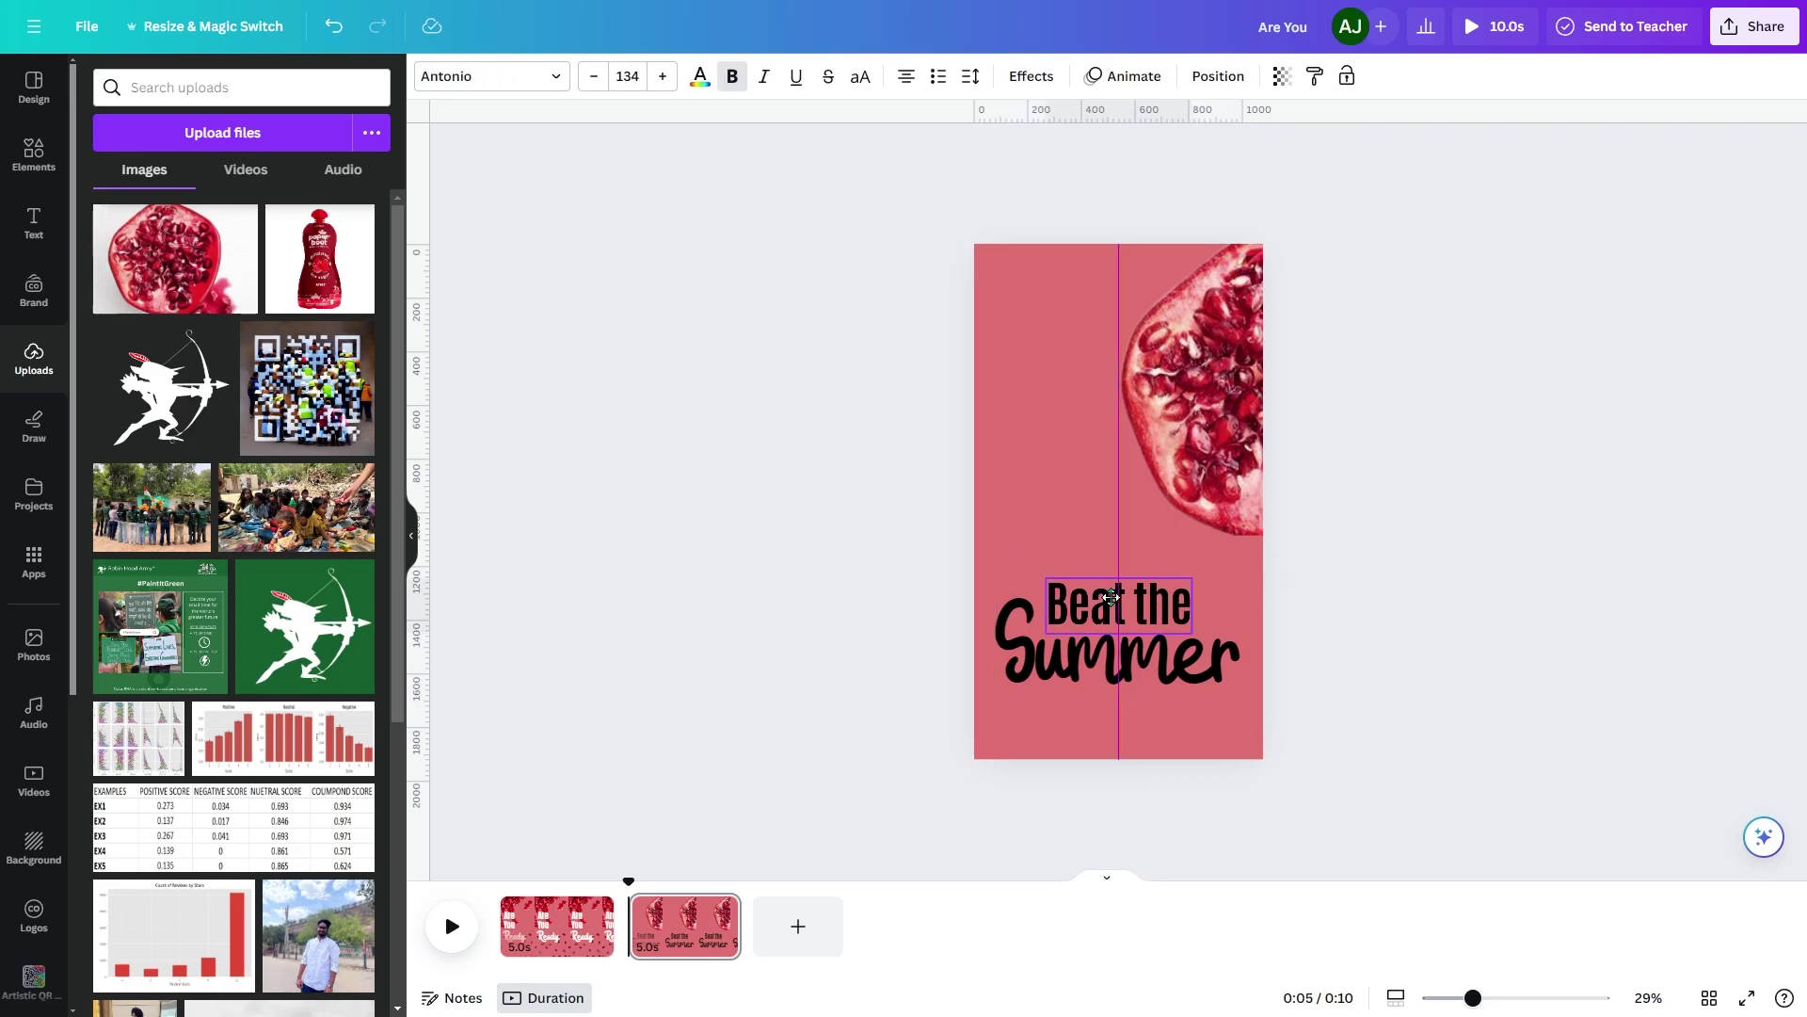
left_click_drag(1111, 597, 1111, 599)
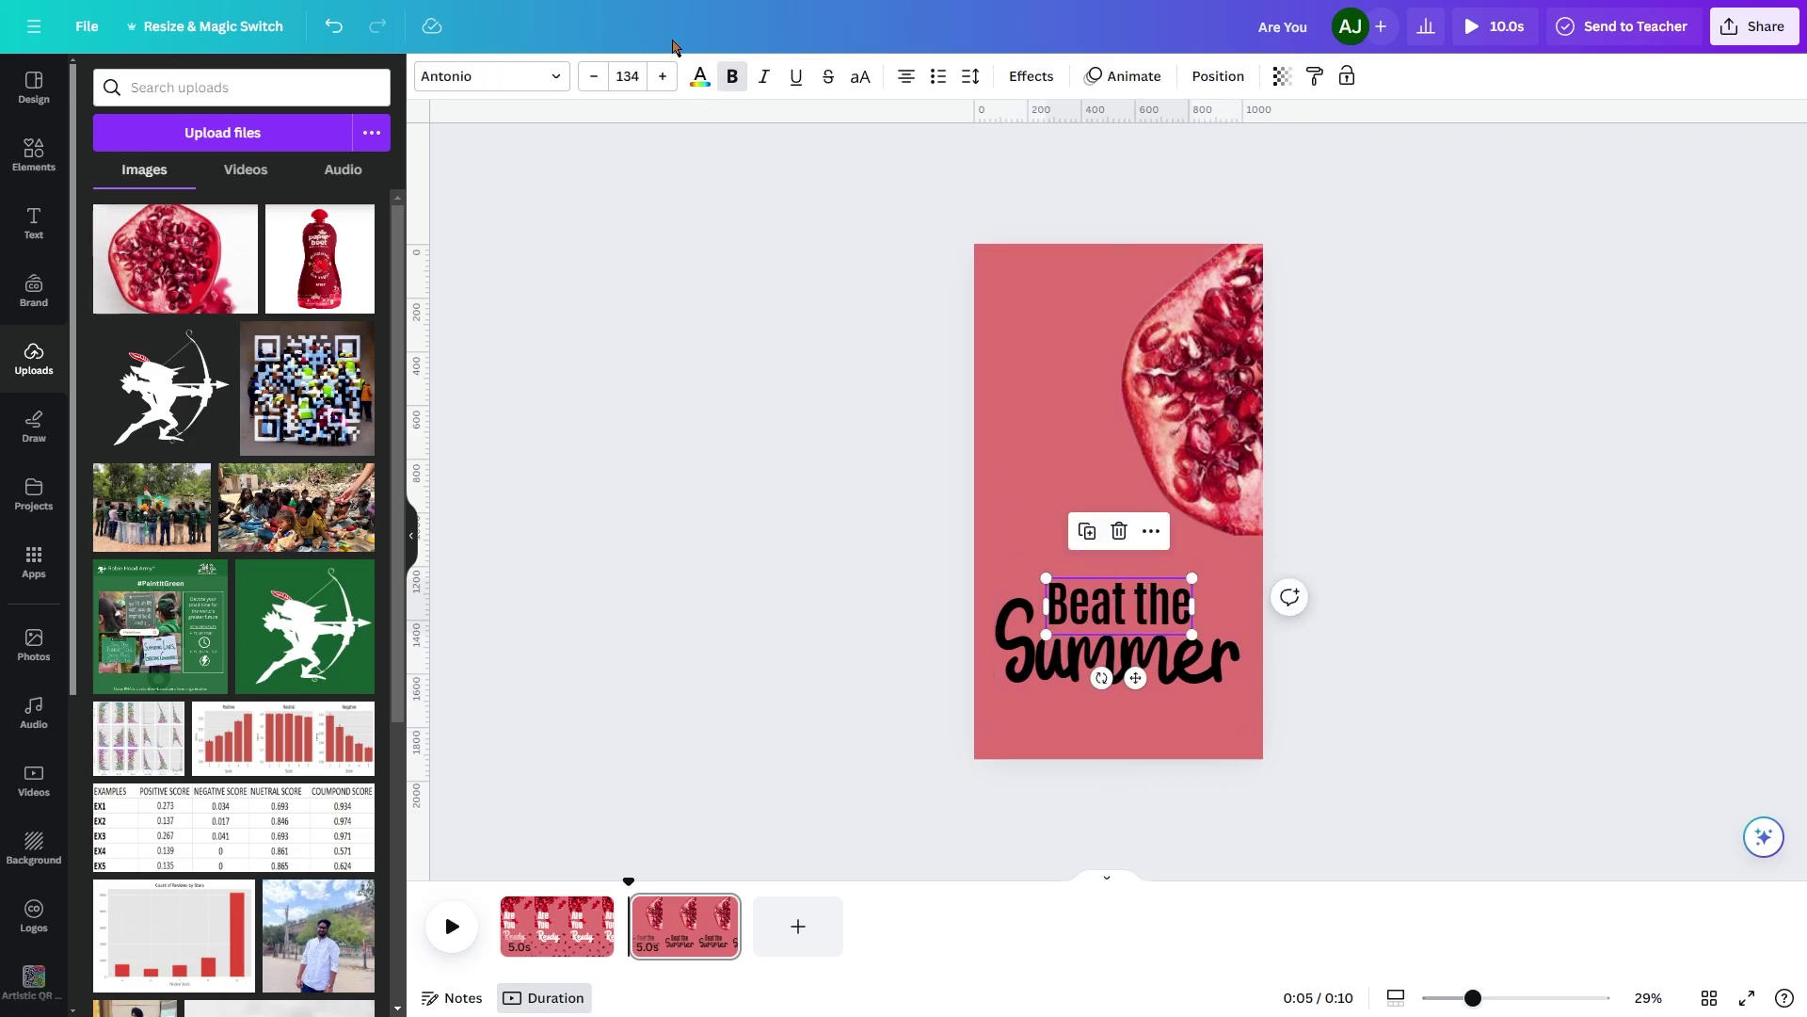
left_click(699, 77)
left_click(256, 191)
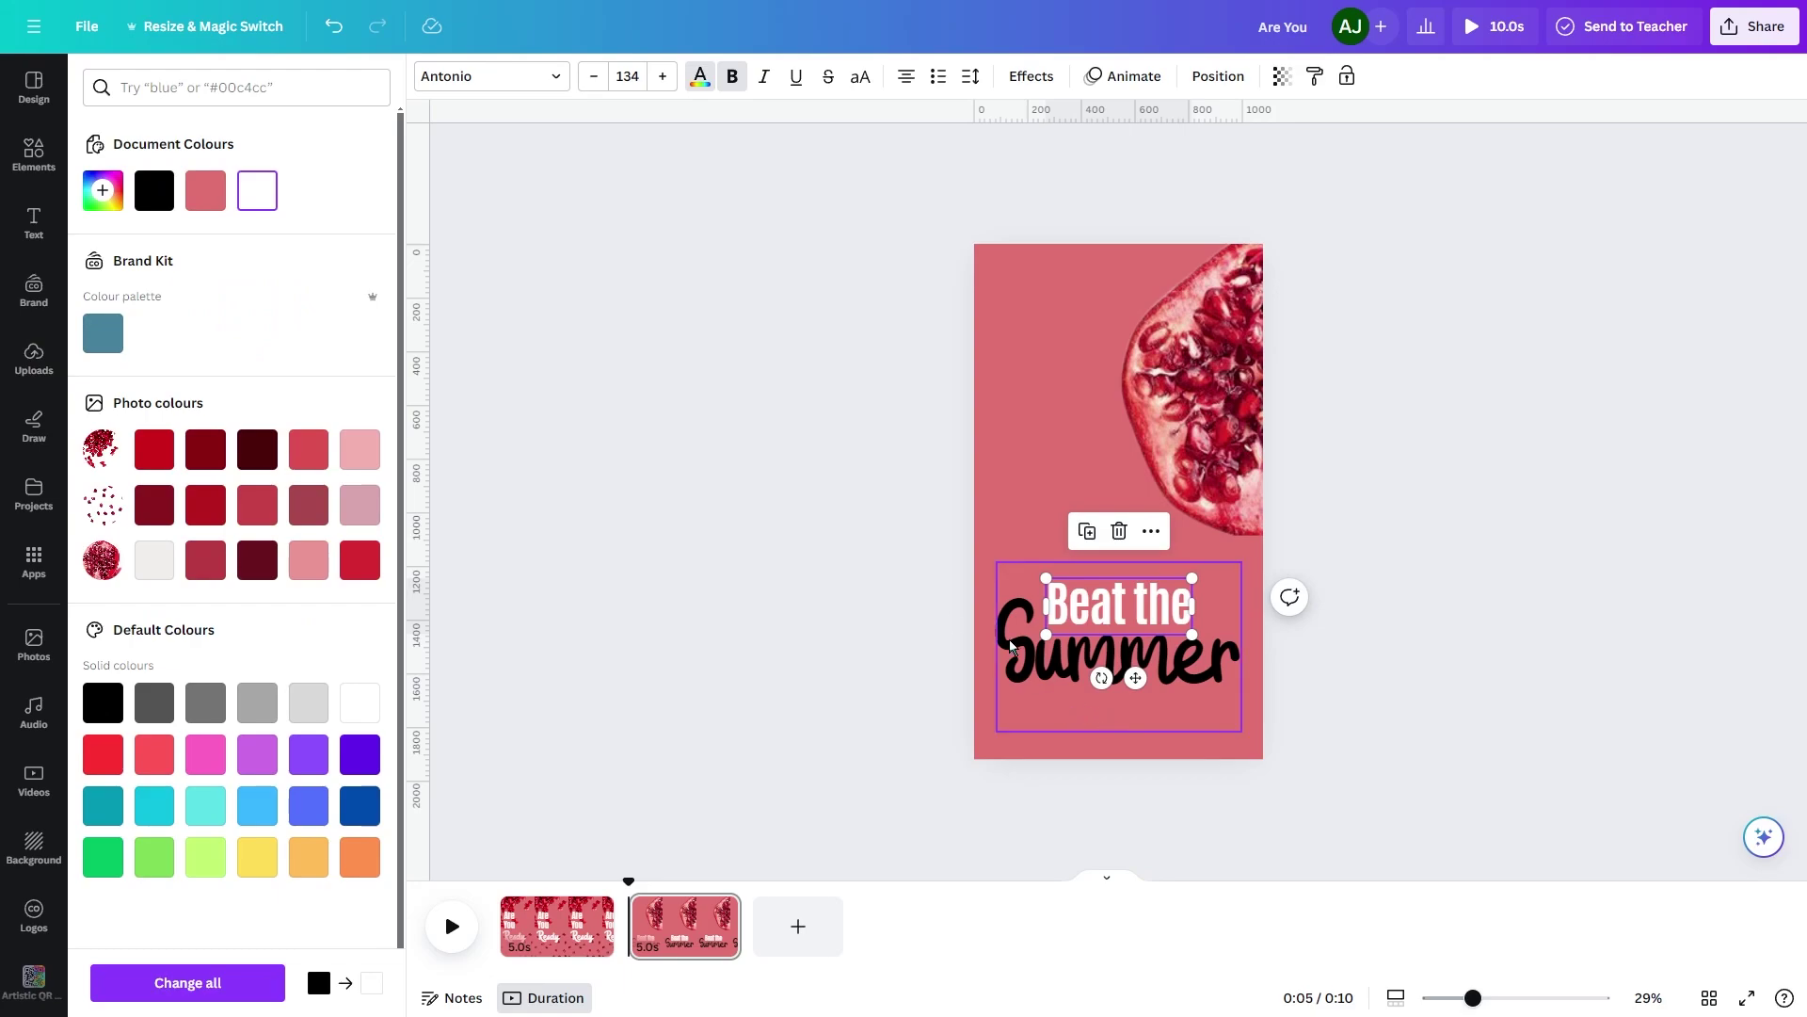
left_click(1009, 646)
left_click(201, 451)
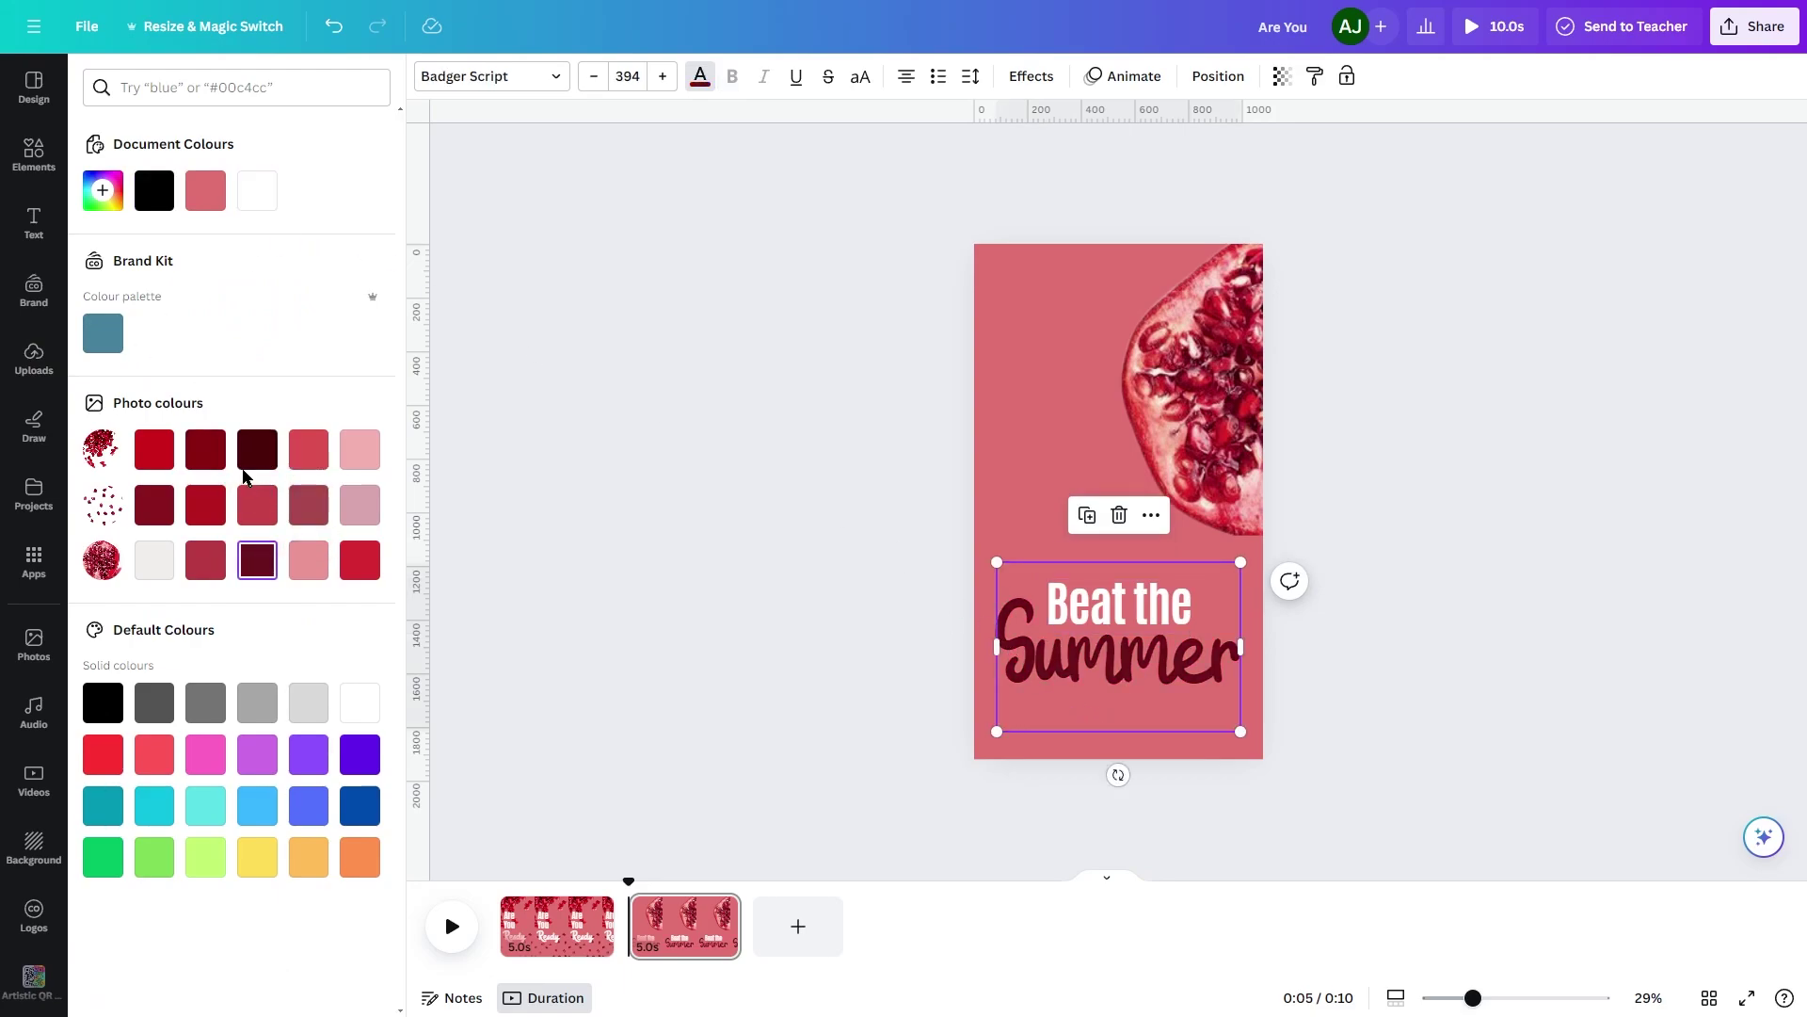
Add a third page and paste the pomegranate from page 2 onto it.
left_click(753, 416)
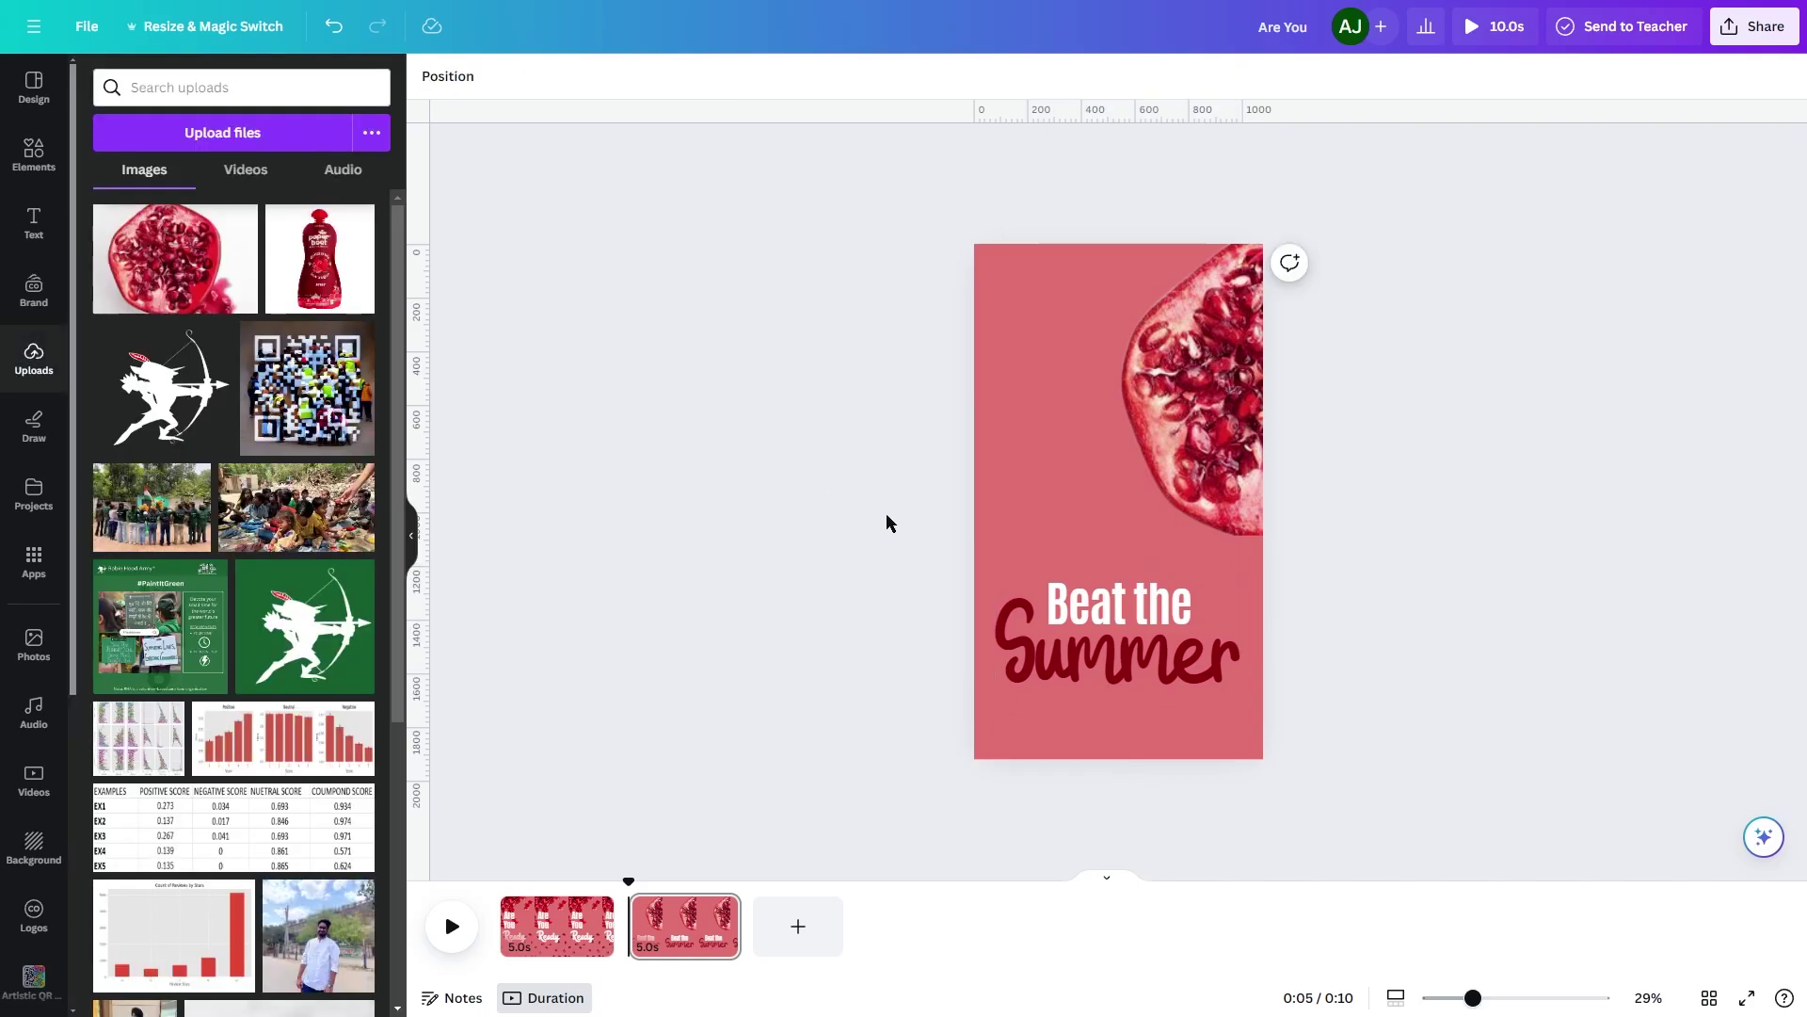
left_click(800, 930)
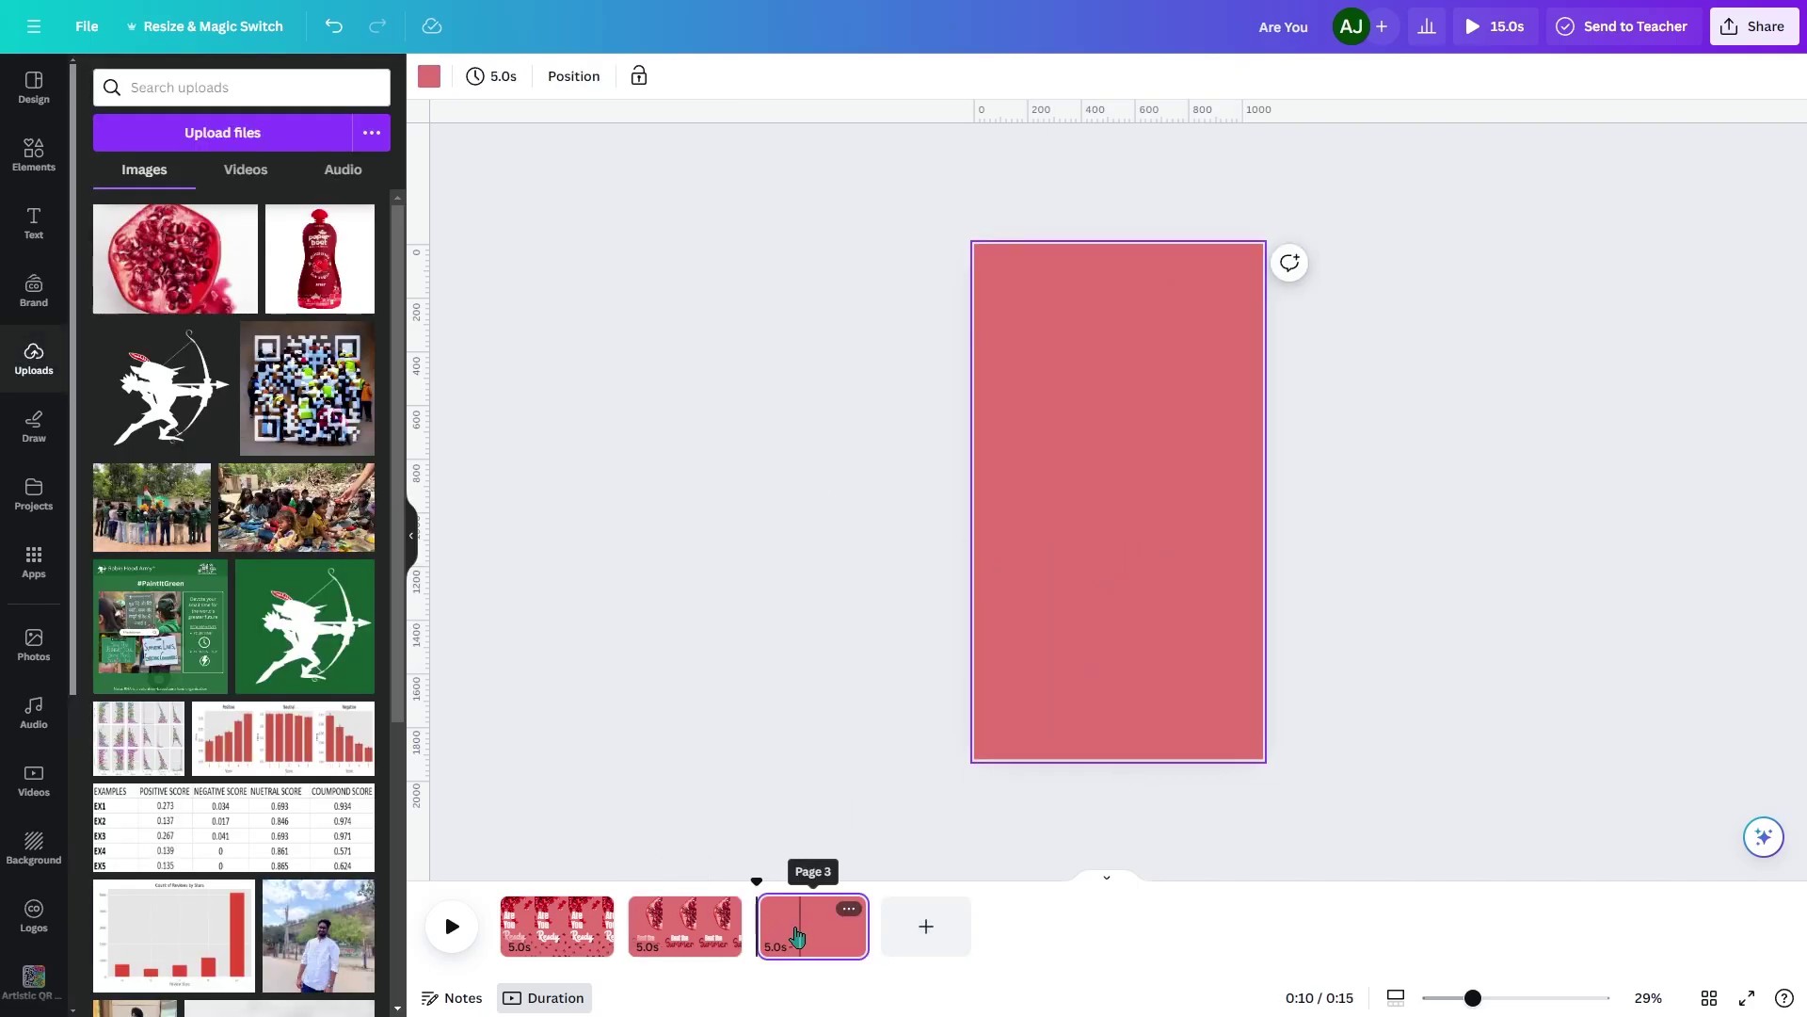
left_click(706, 926)
left_click(1214, 384)
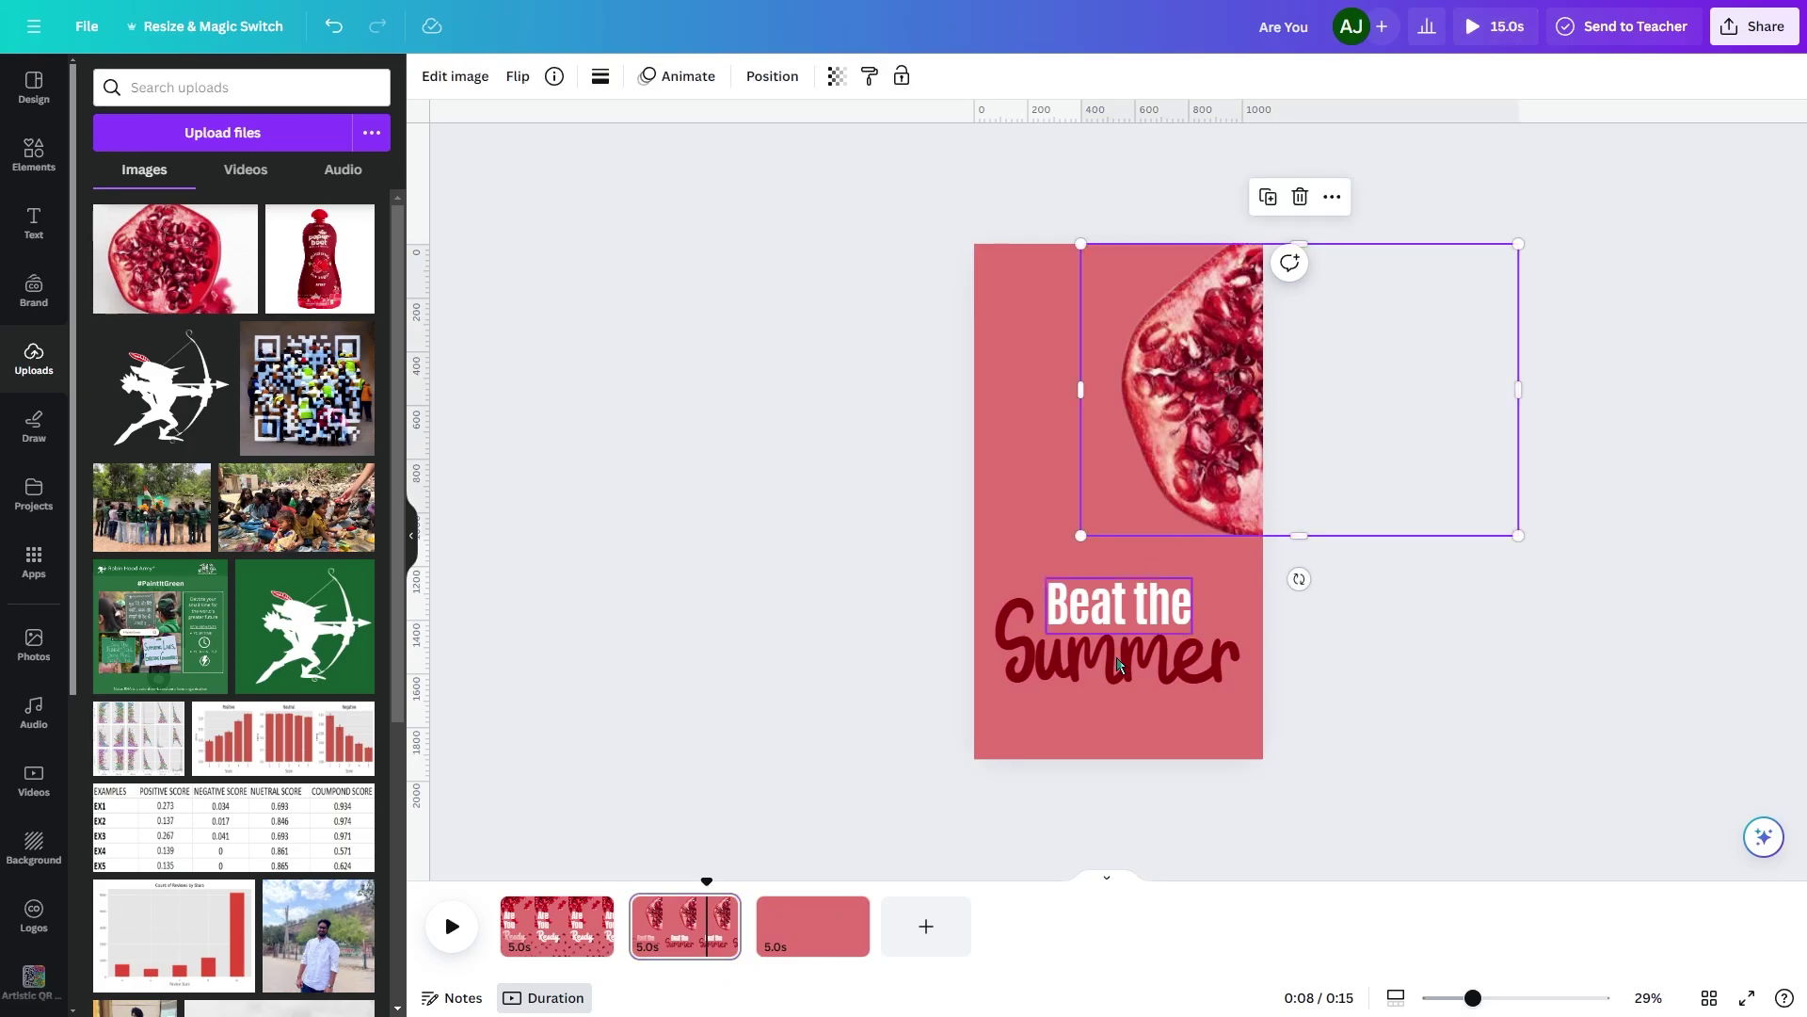
left_click(787, 932)
key("ctrl+v")
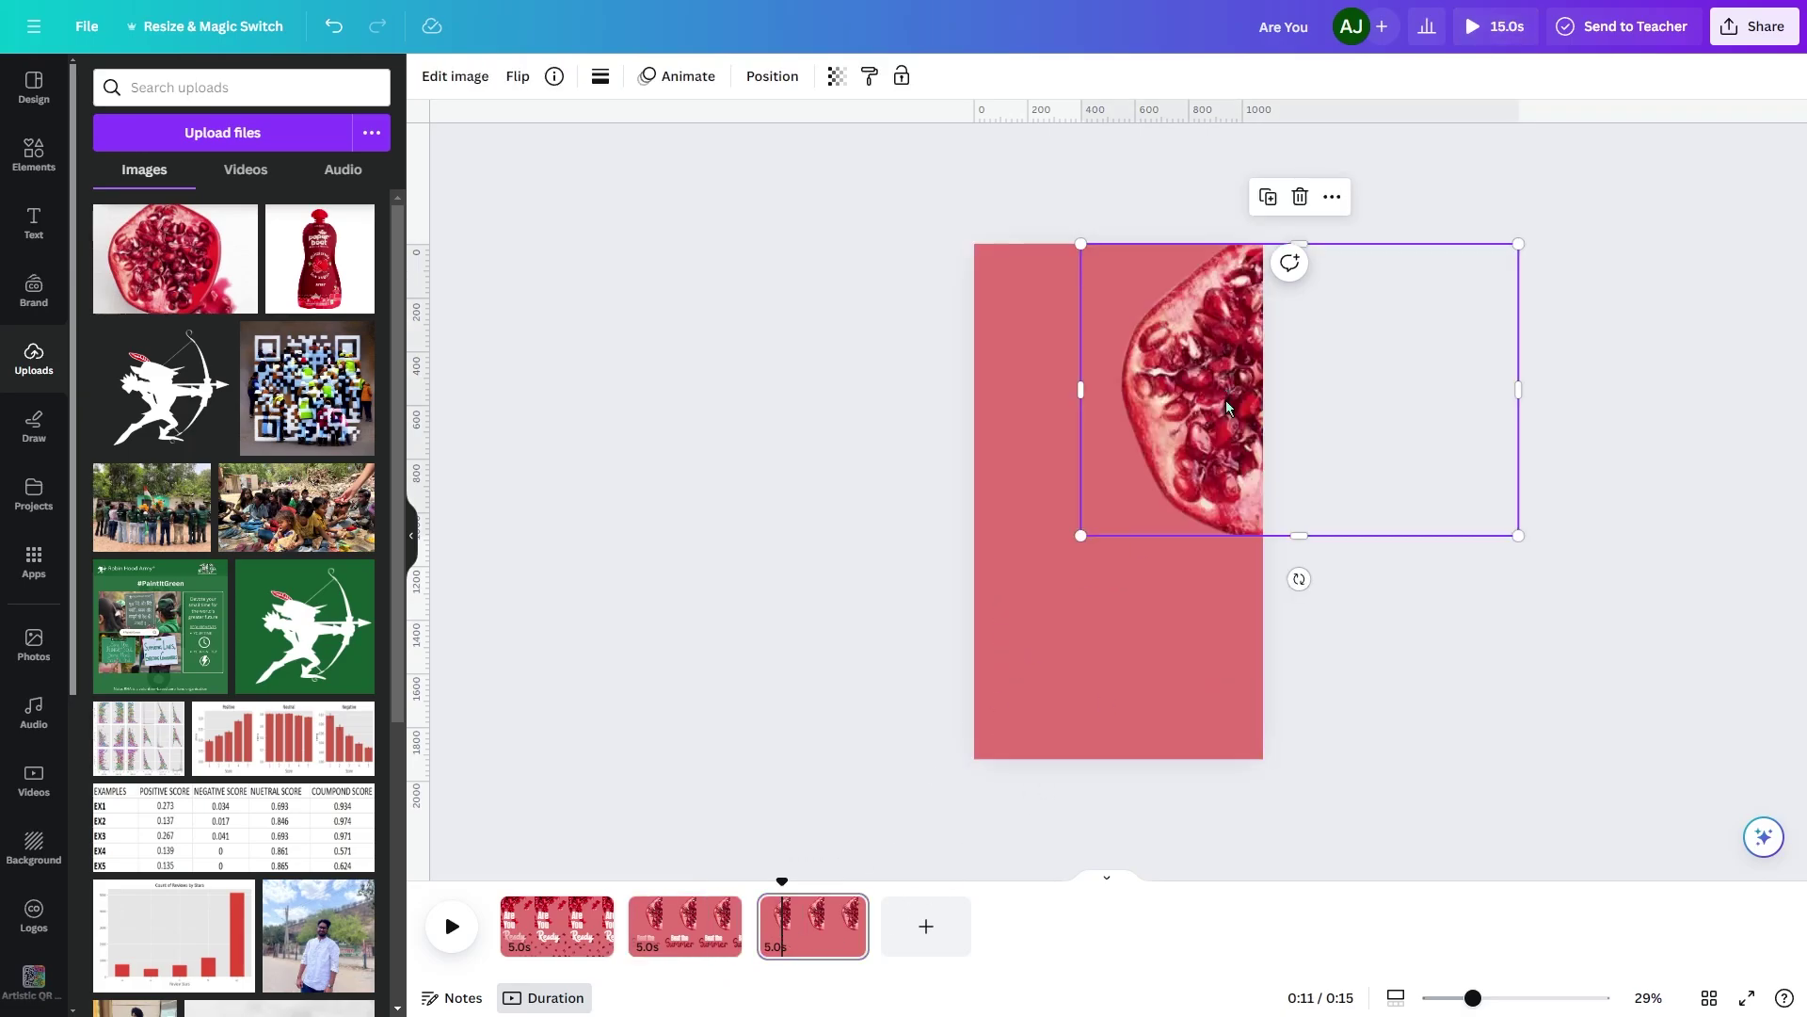
Move the pomegranate to the bottom-left and tilt it to about -29°.
left_click_drag(1243, 421, 962, 633)
left_click(1260, 648)
left_click(992, 645)
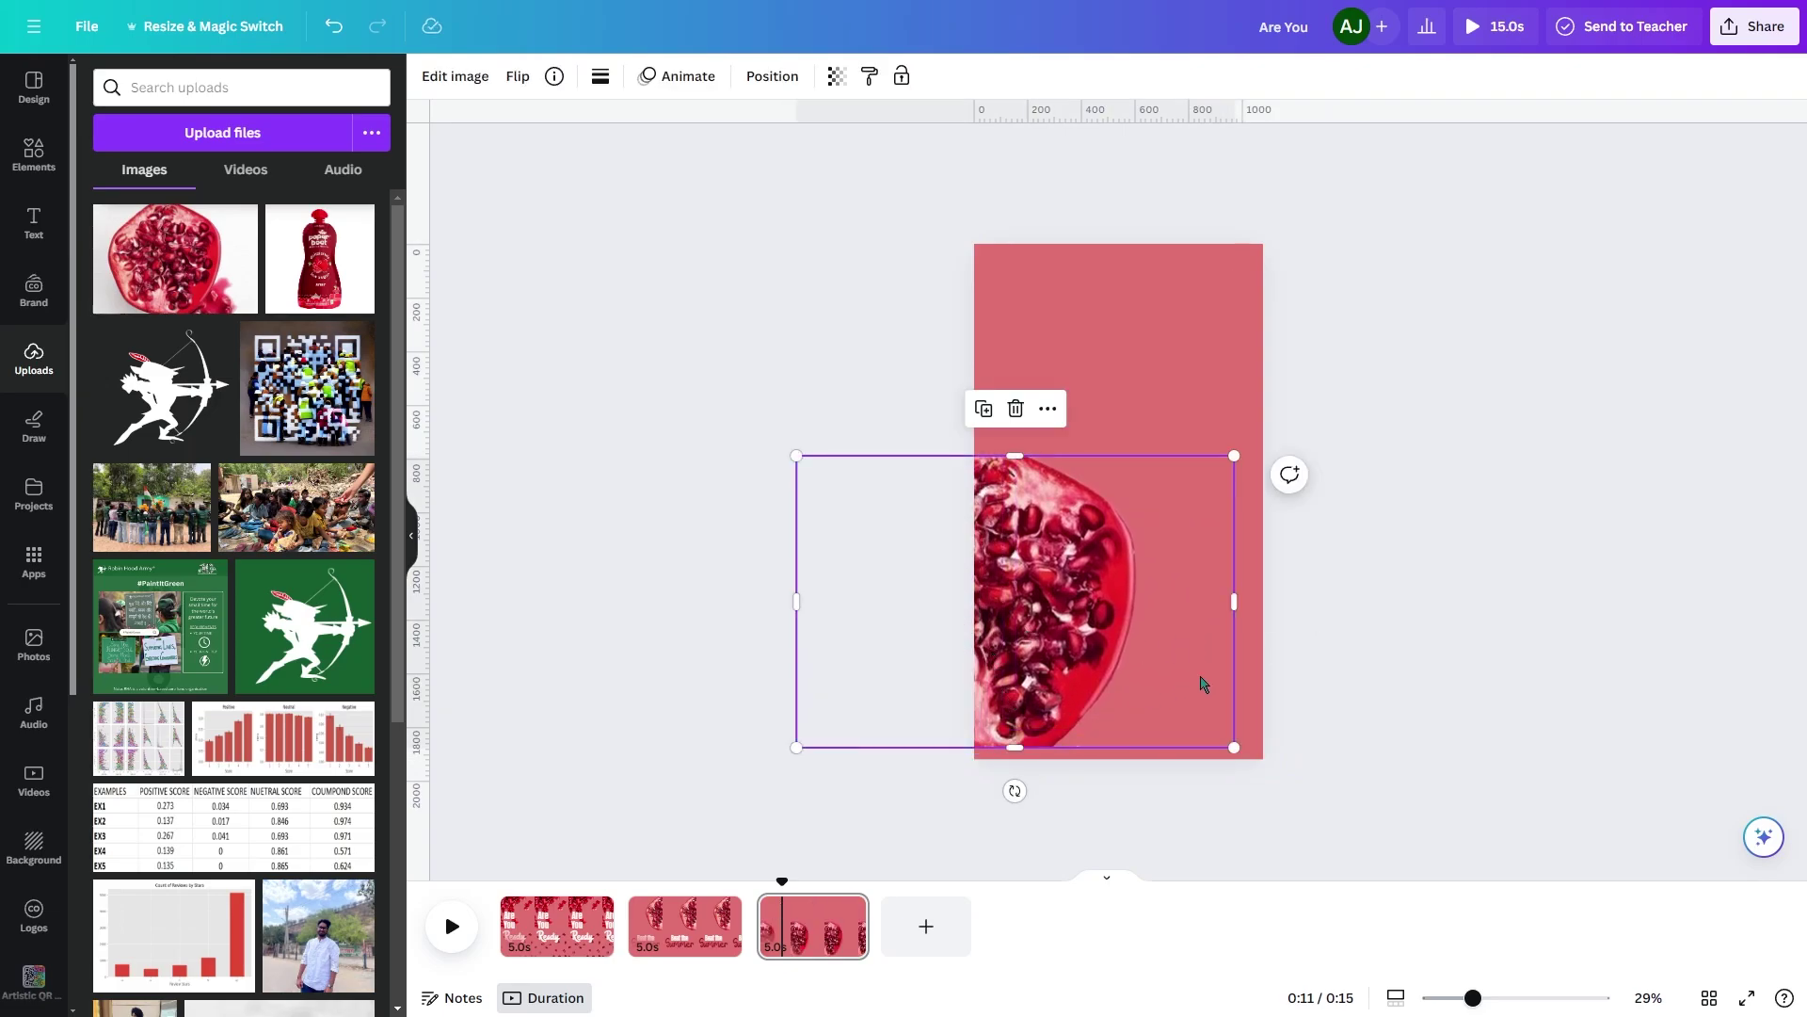
left_click_drag(1010, 789, 1105, 763)
left_click(1505, 681)
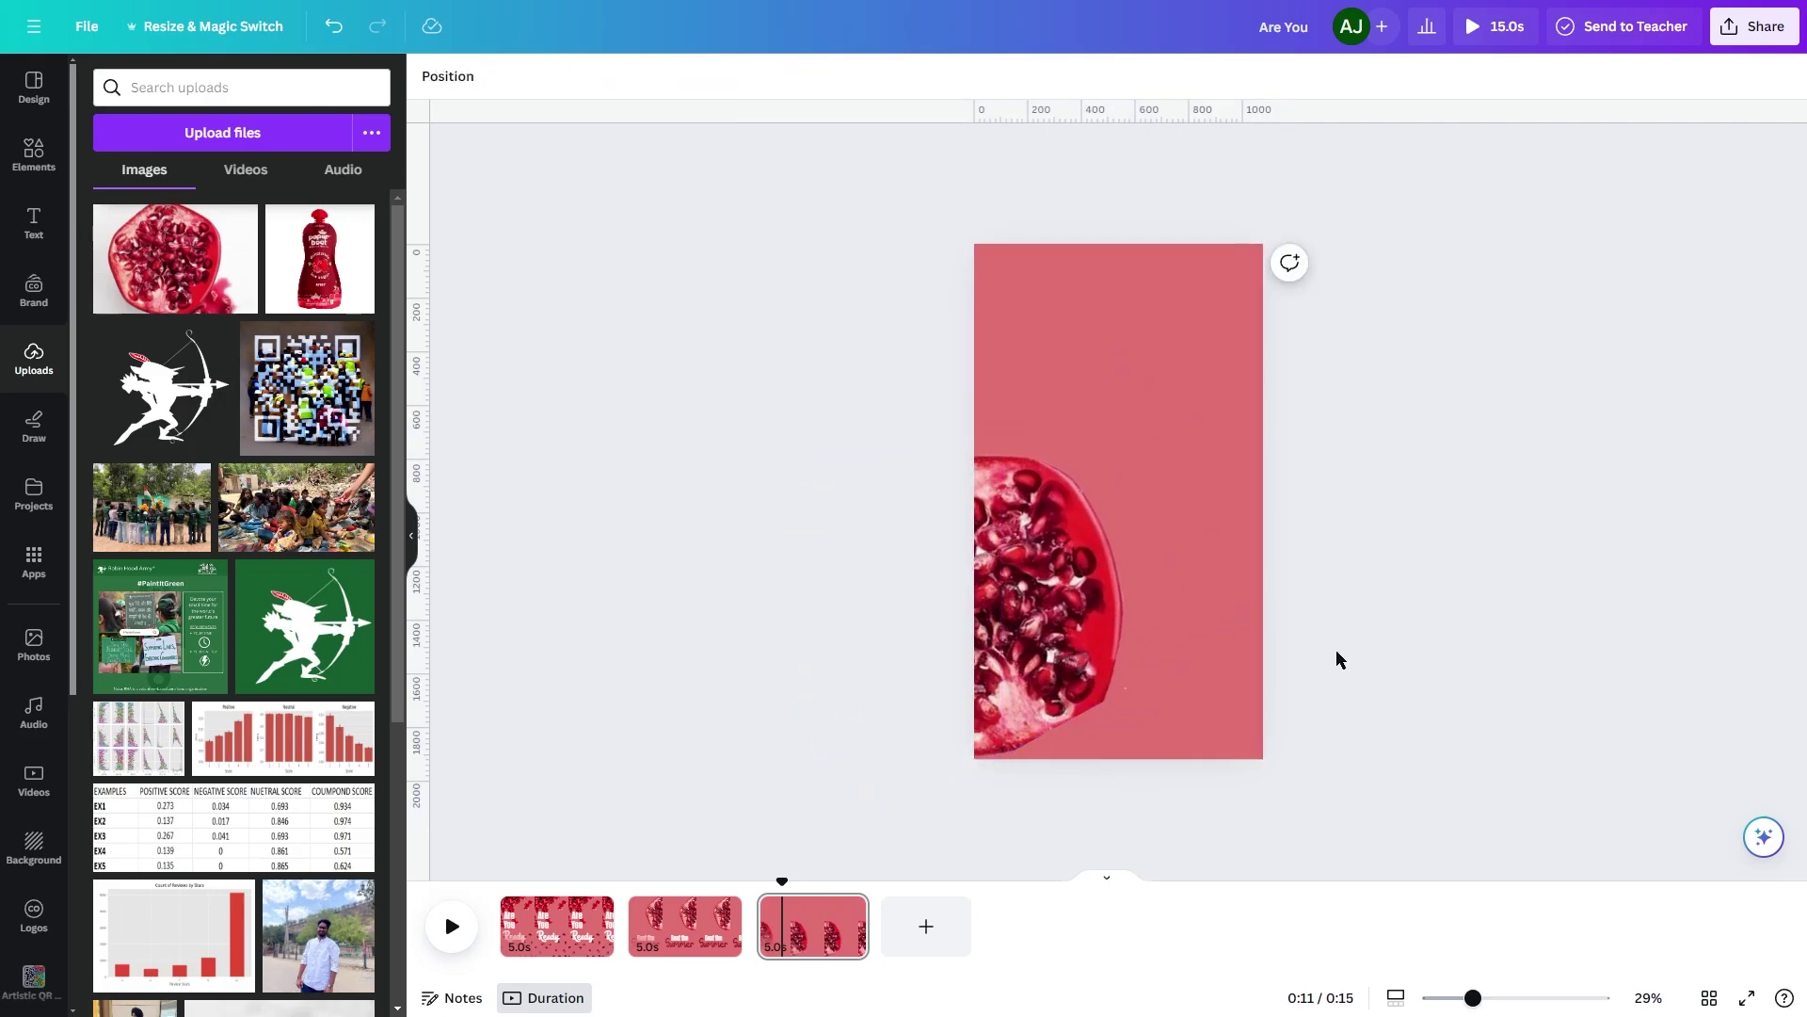
Copy the Beat the Summer text onto page 3, stacking 'Beat the' above 'Summer' at the top.
left_click(711, 927)
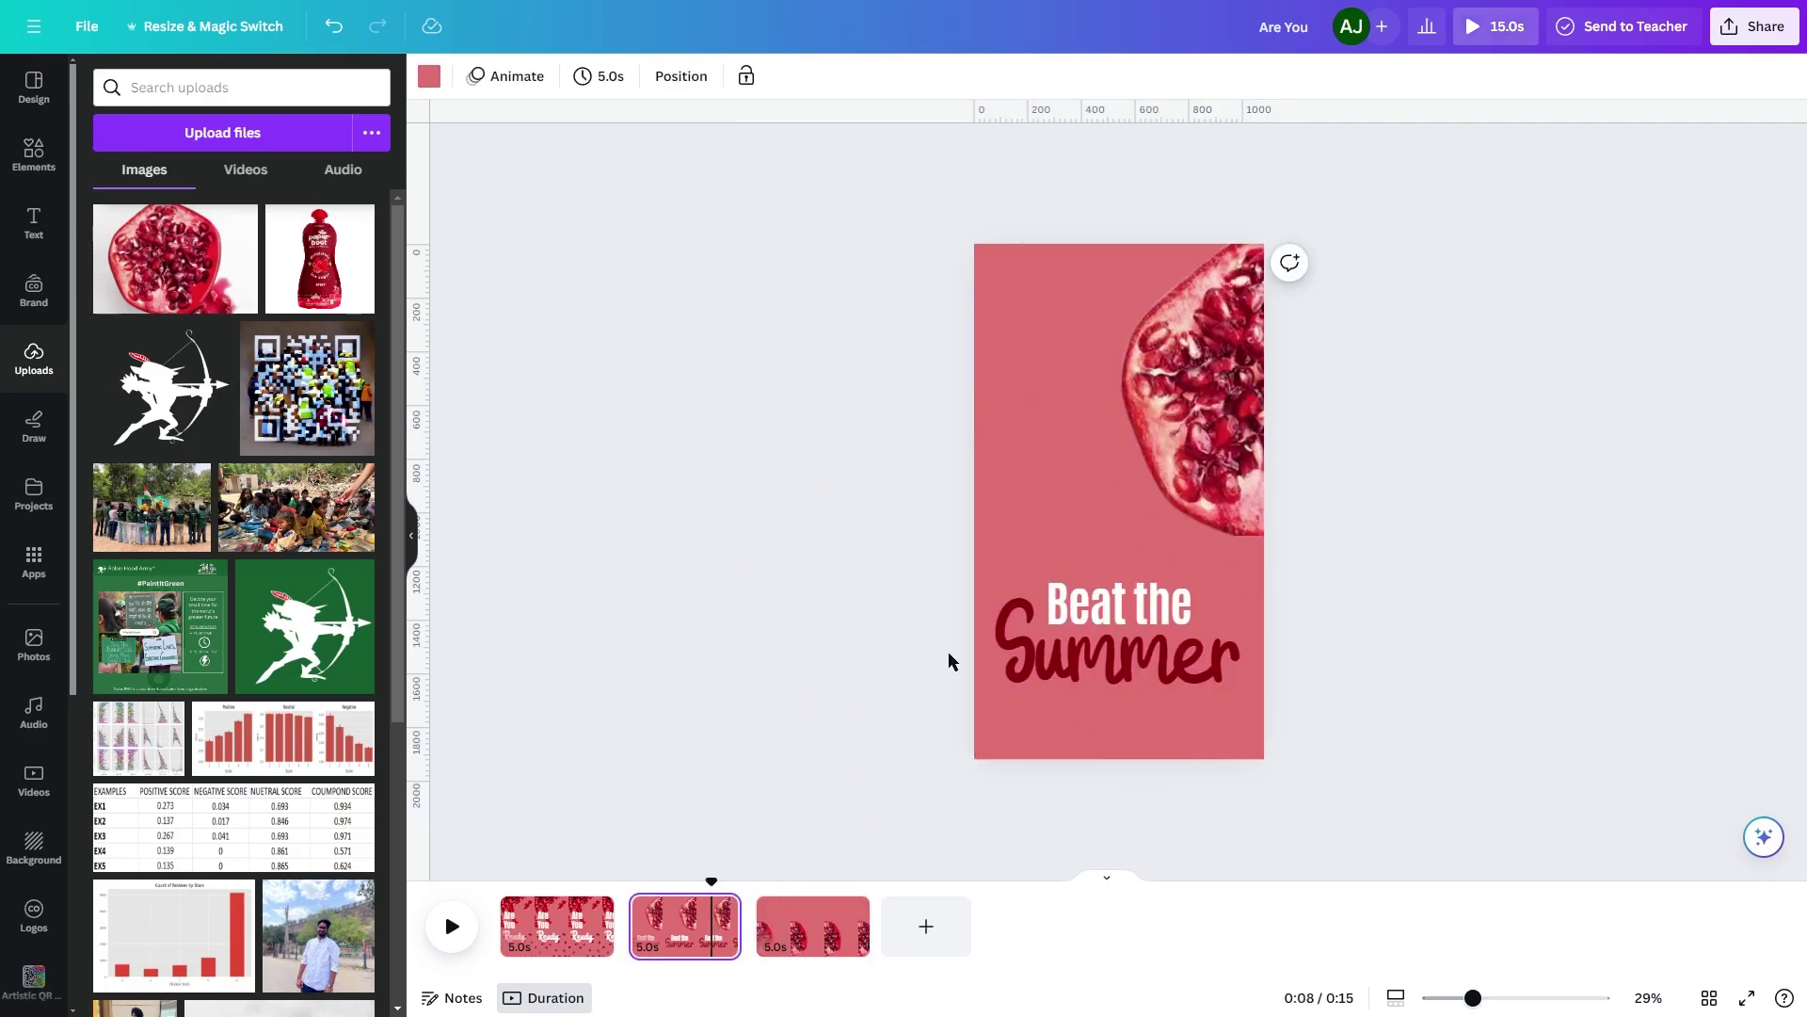
left_click(1112, 620)
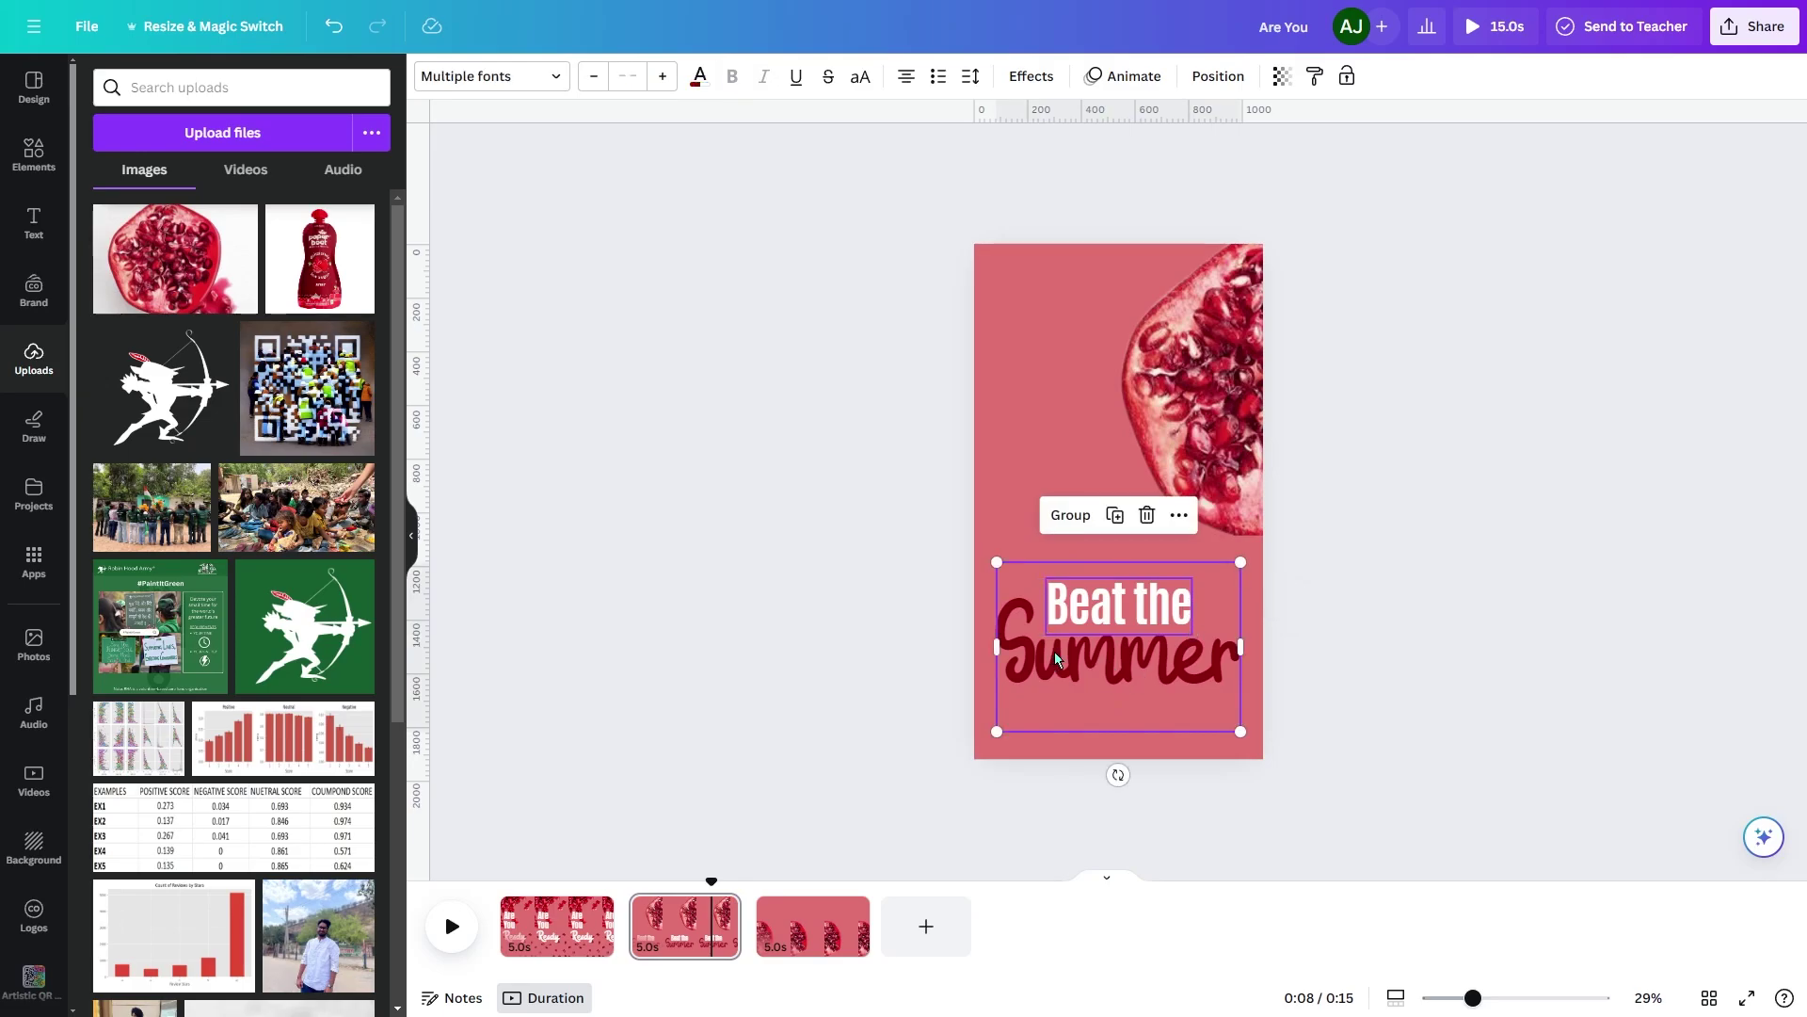
left_click(793, 941)
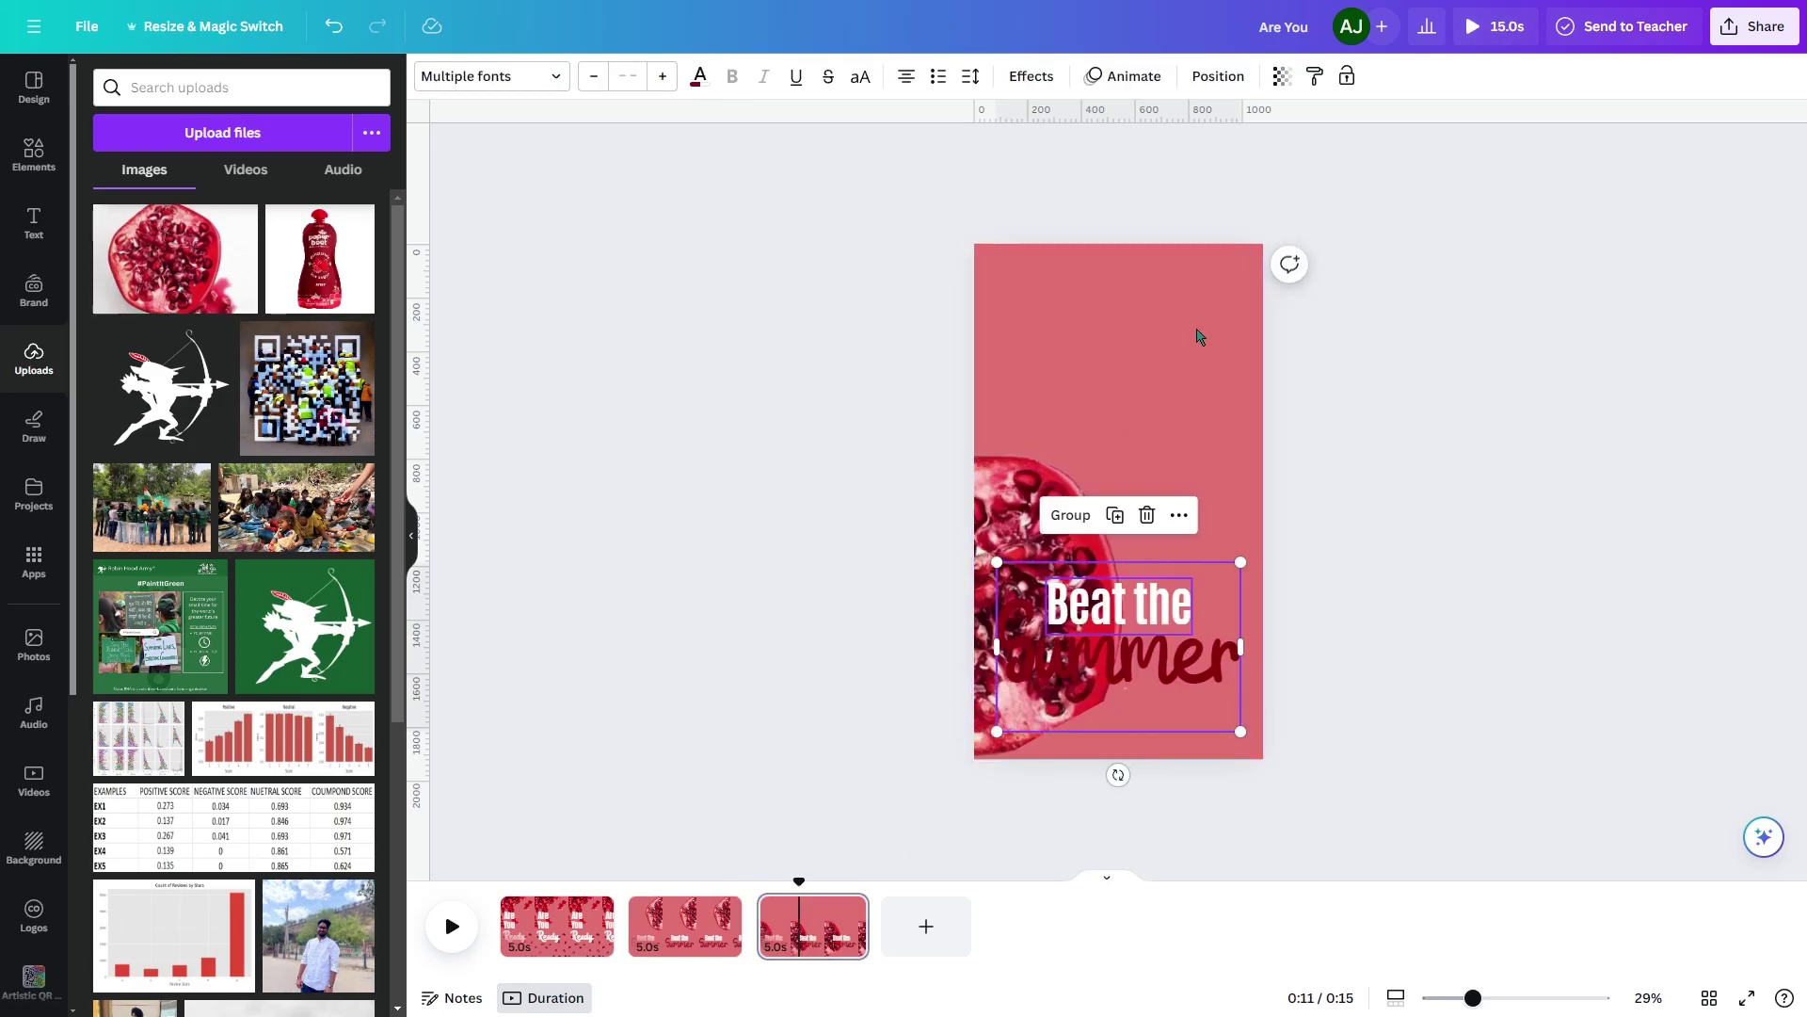
left_click(1173, 617)
left_click_drag(1211, 487, 1212, 403)
left_click(1224, 621)
left_click_drag(1185, 612, 1185, 309)
double_click(1154, 293)
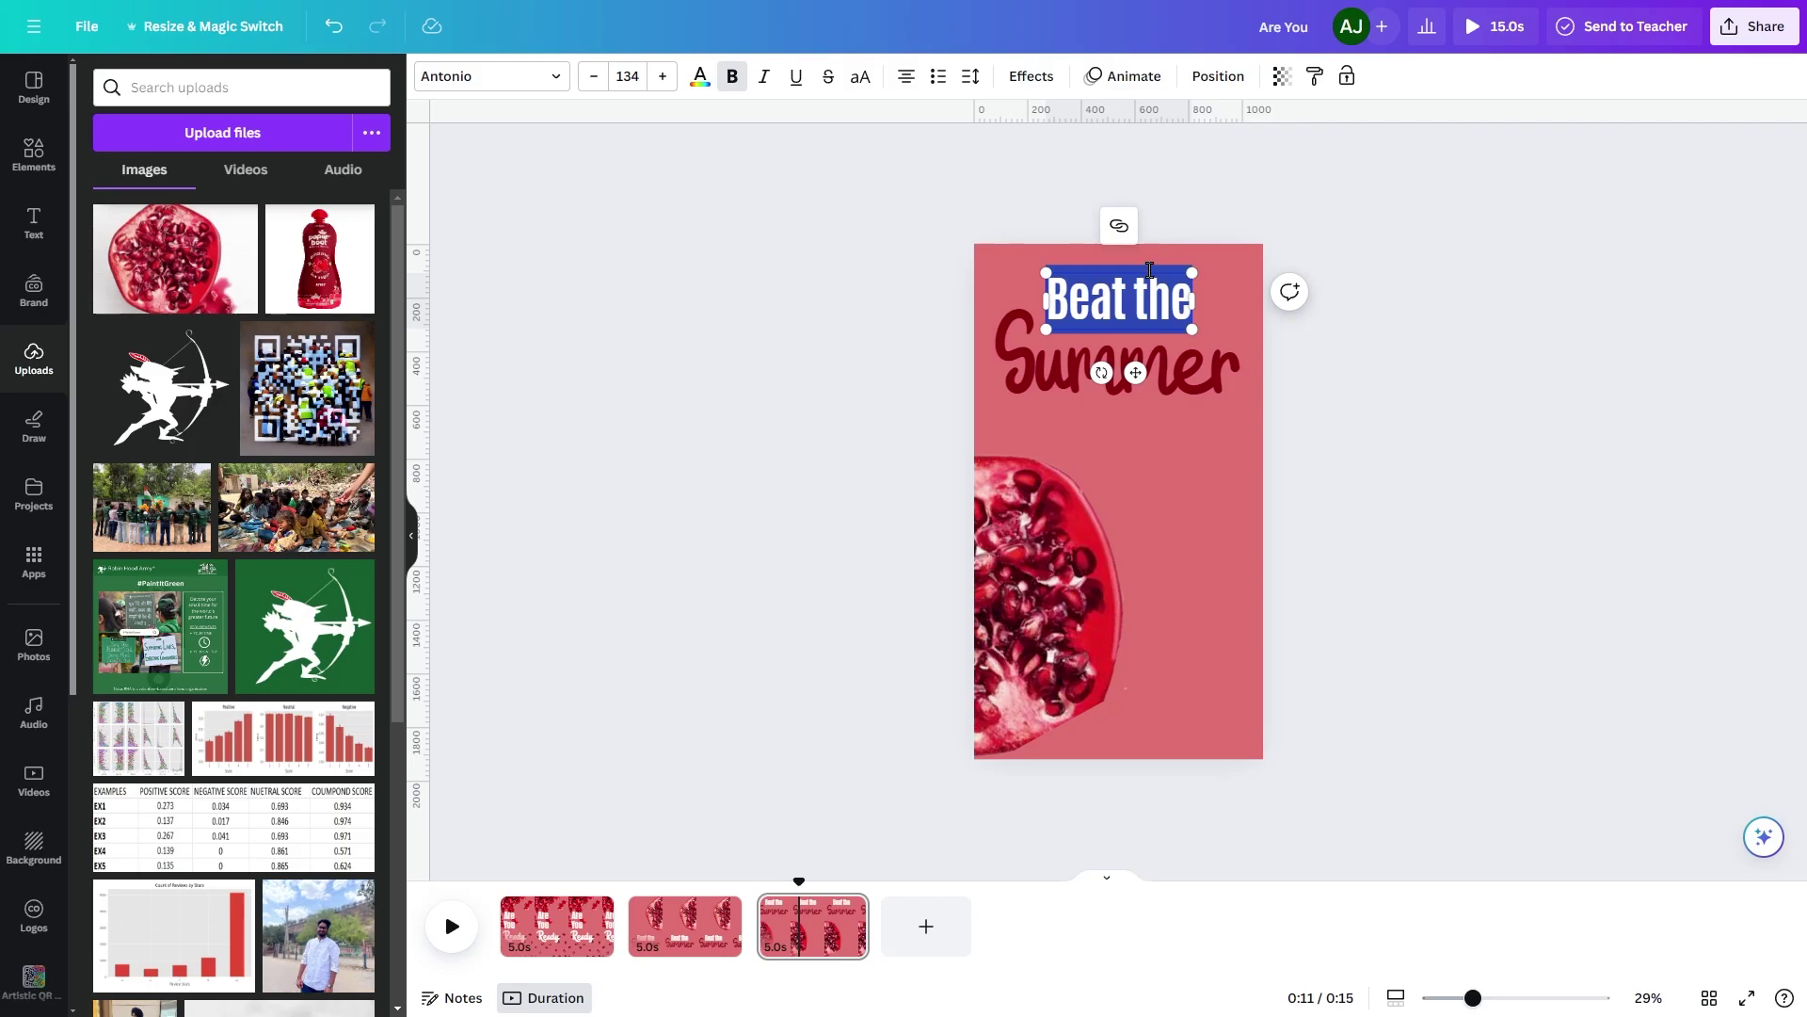
Retype the heading as 'with our new' and 'flavour', shrinking flavour and moving it up beneath.
type("with o")
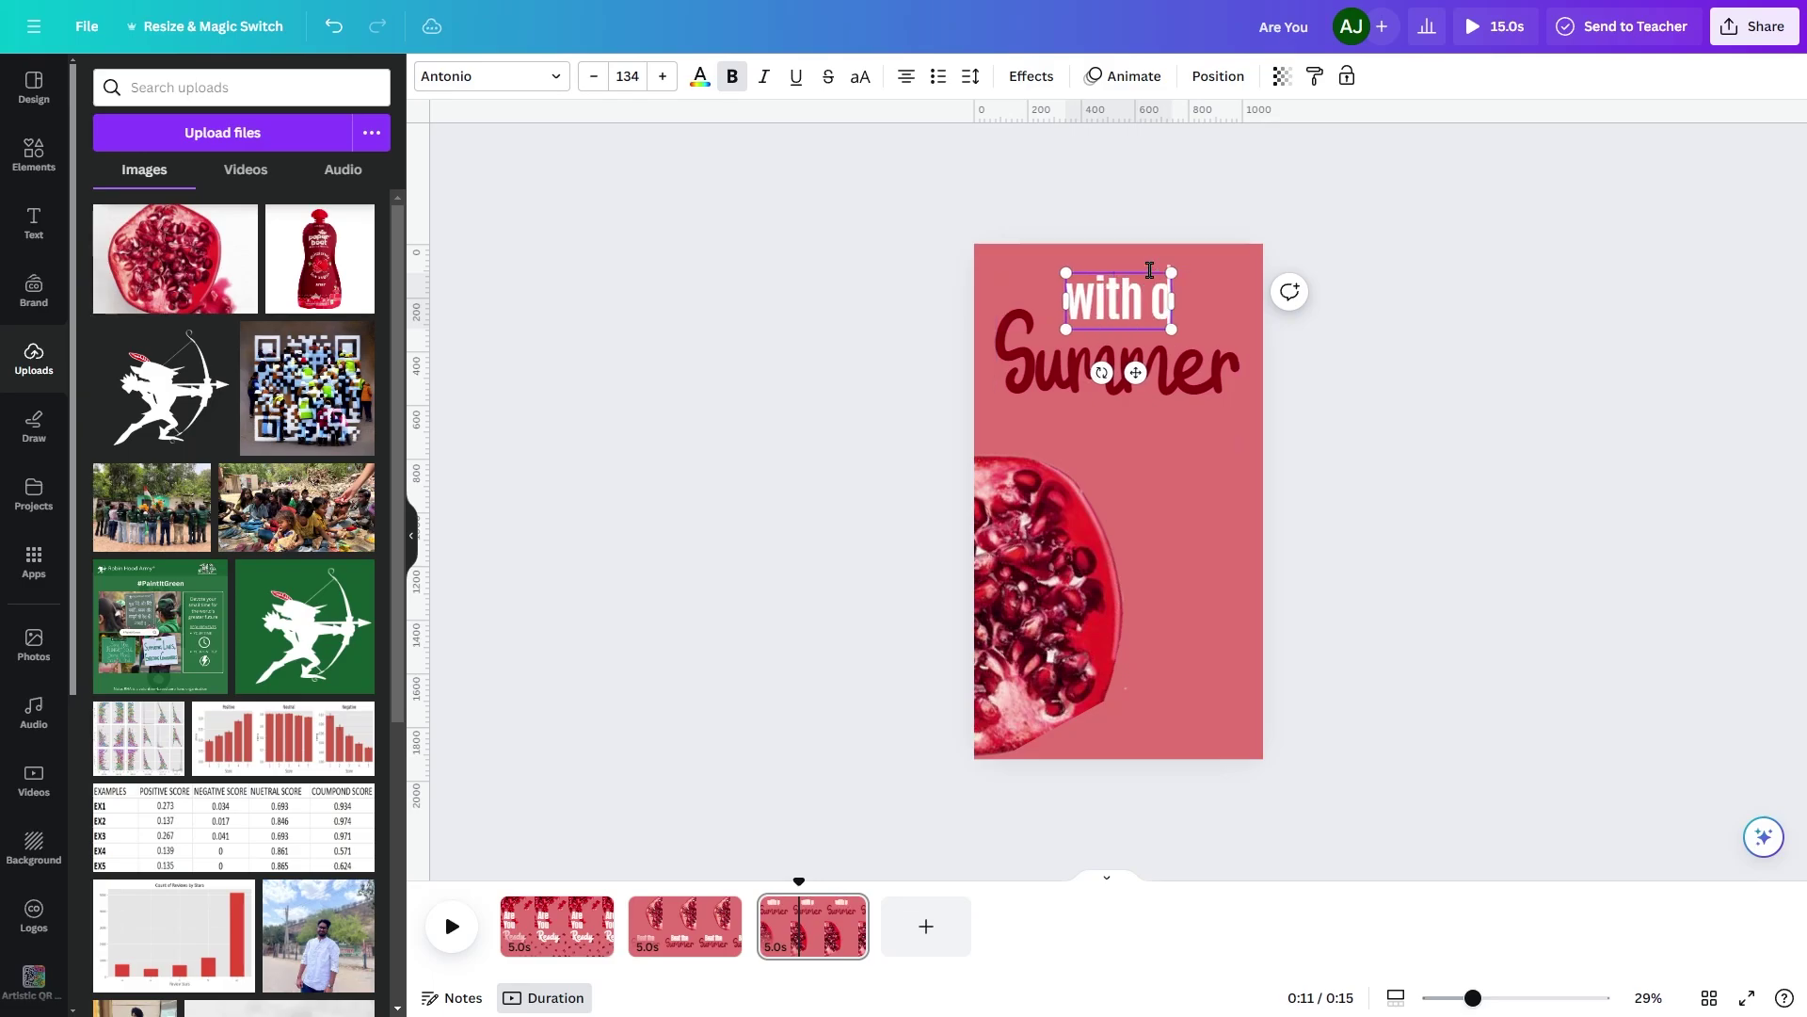
type("ur new")
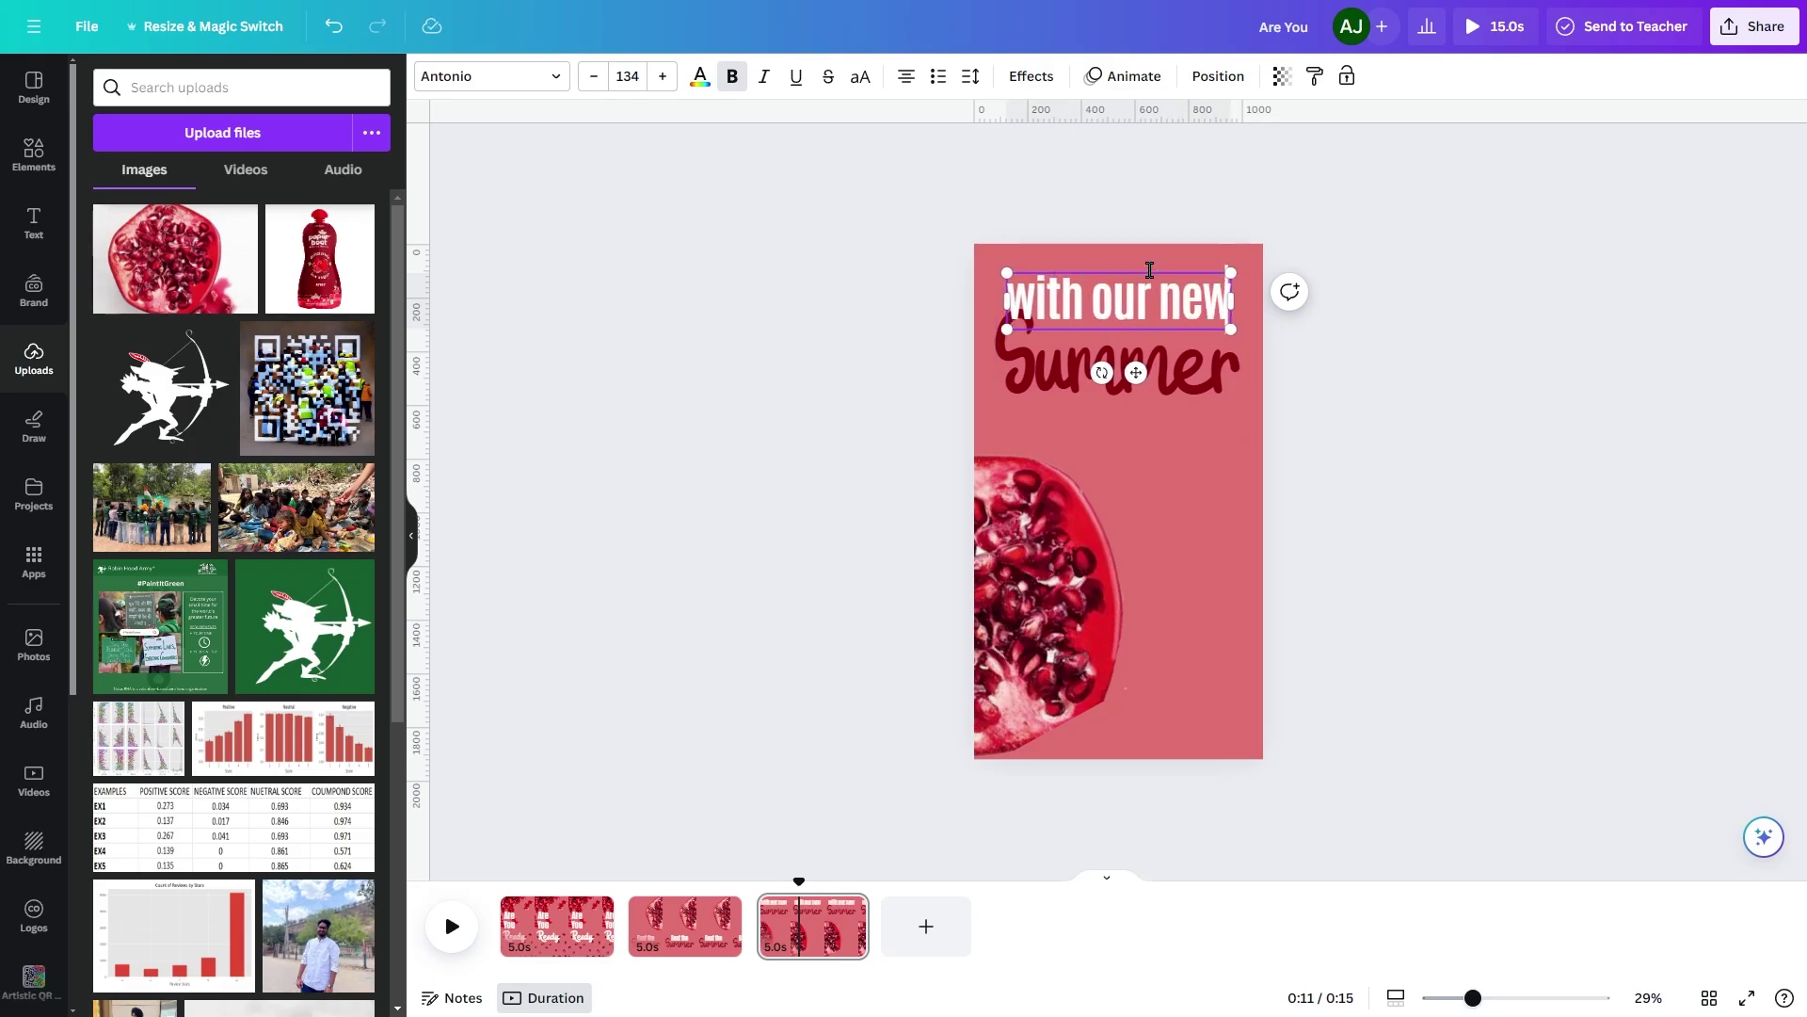
left_click(1210, 372)
double_click(1208, 375)
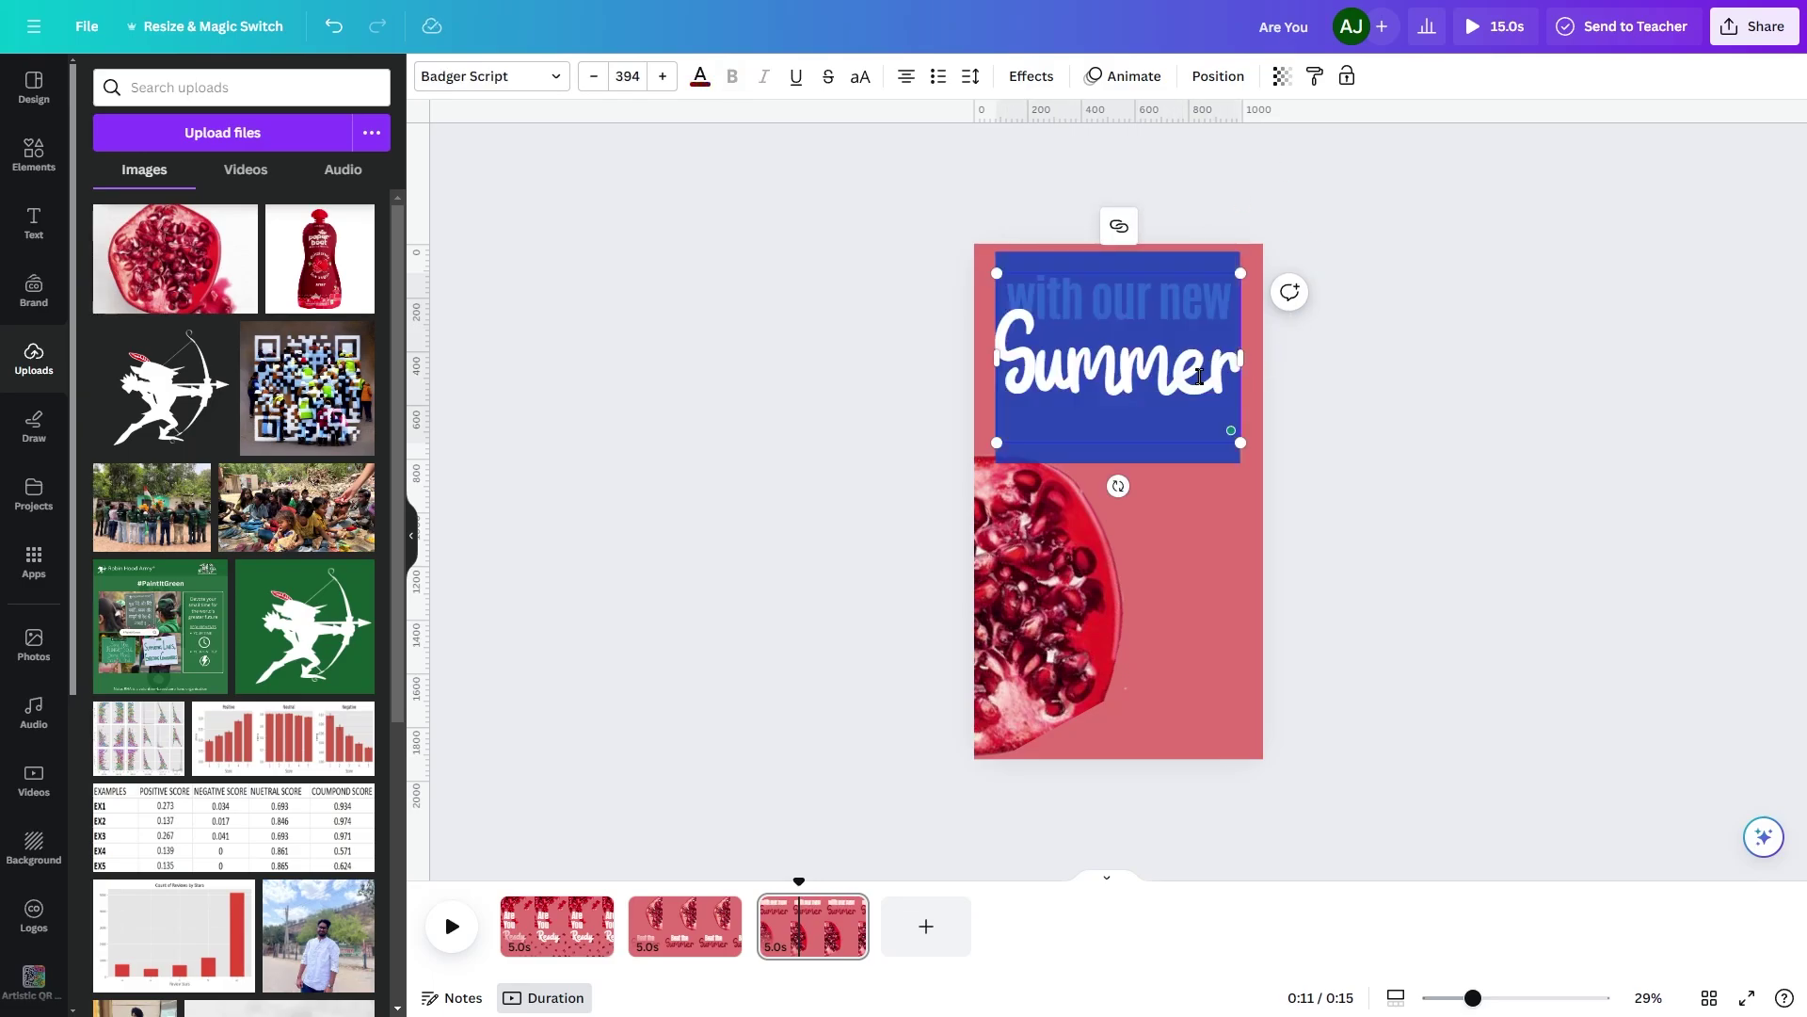
type("flavour")
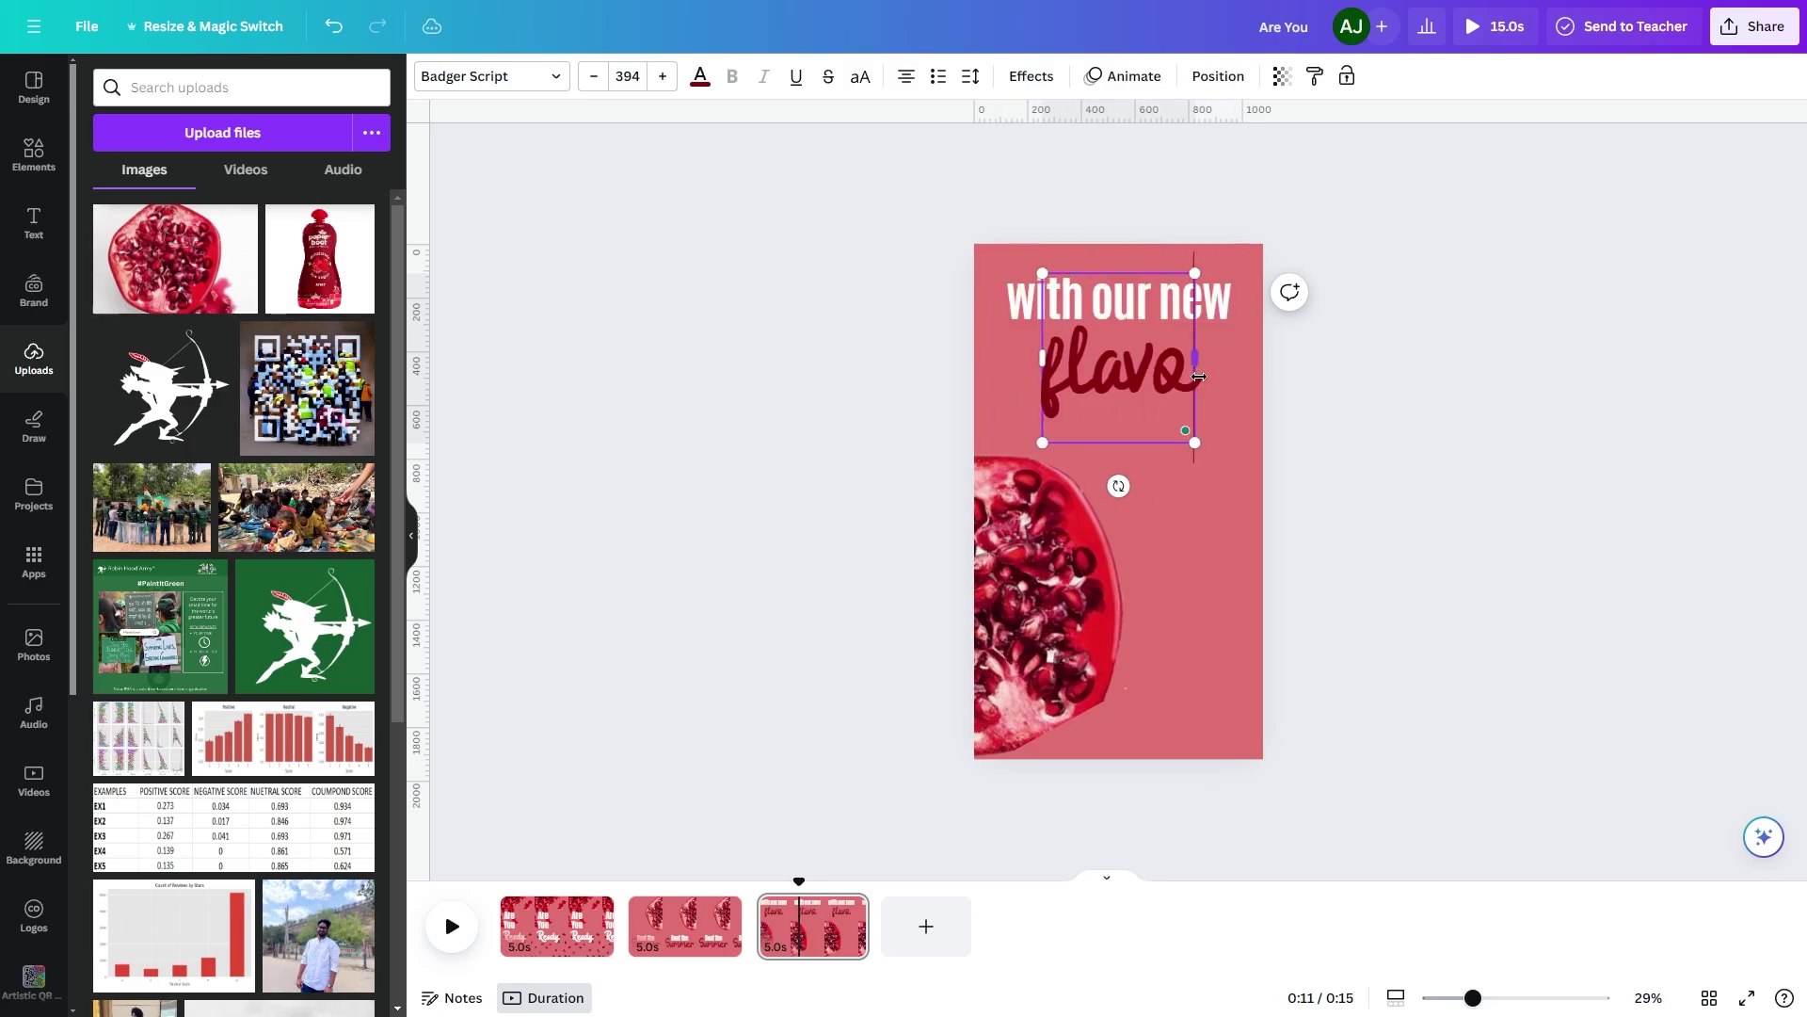
left_click(1383, 386)
left_click(1214, 424)
left_click_drag(1225, 442, 1212, 408)
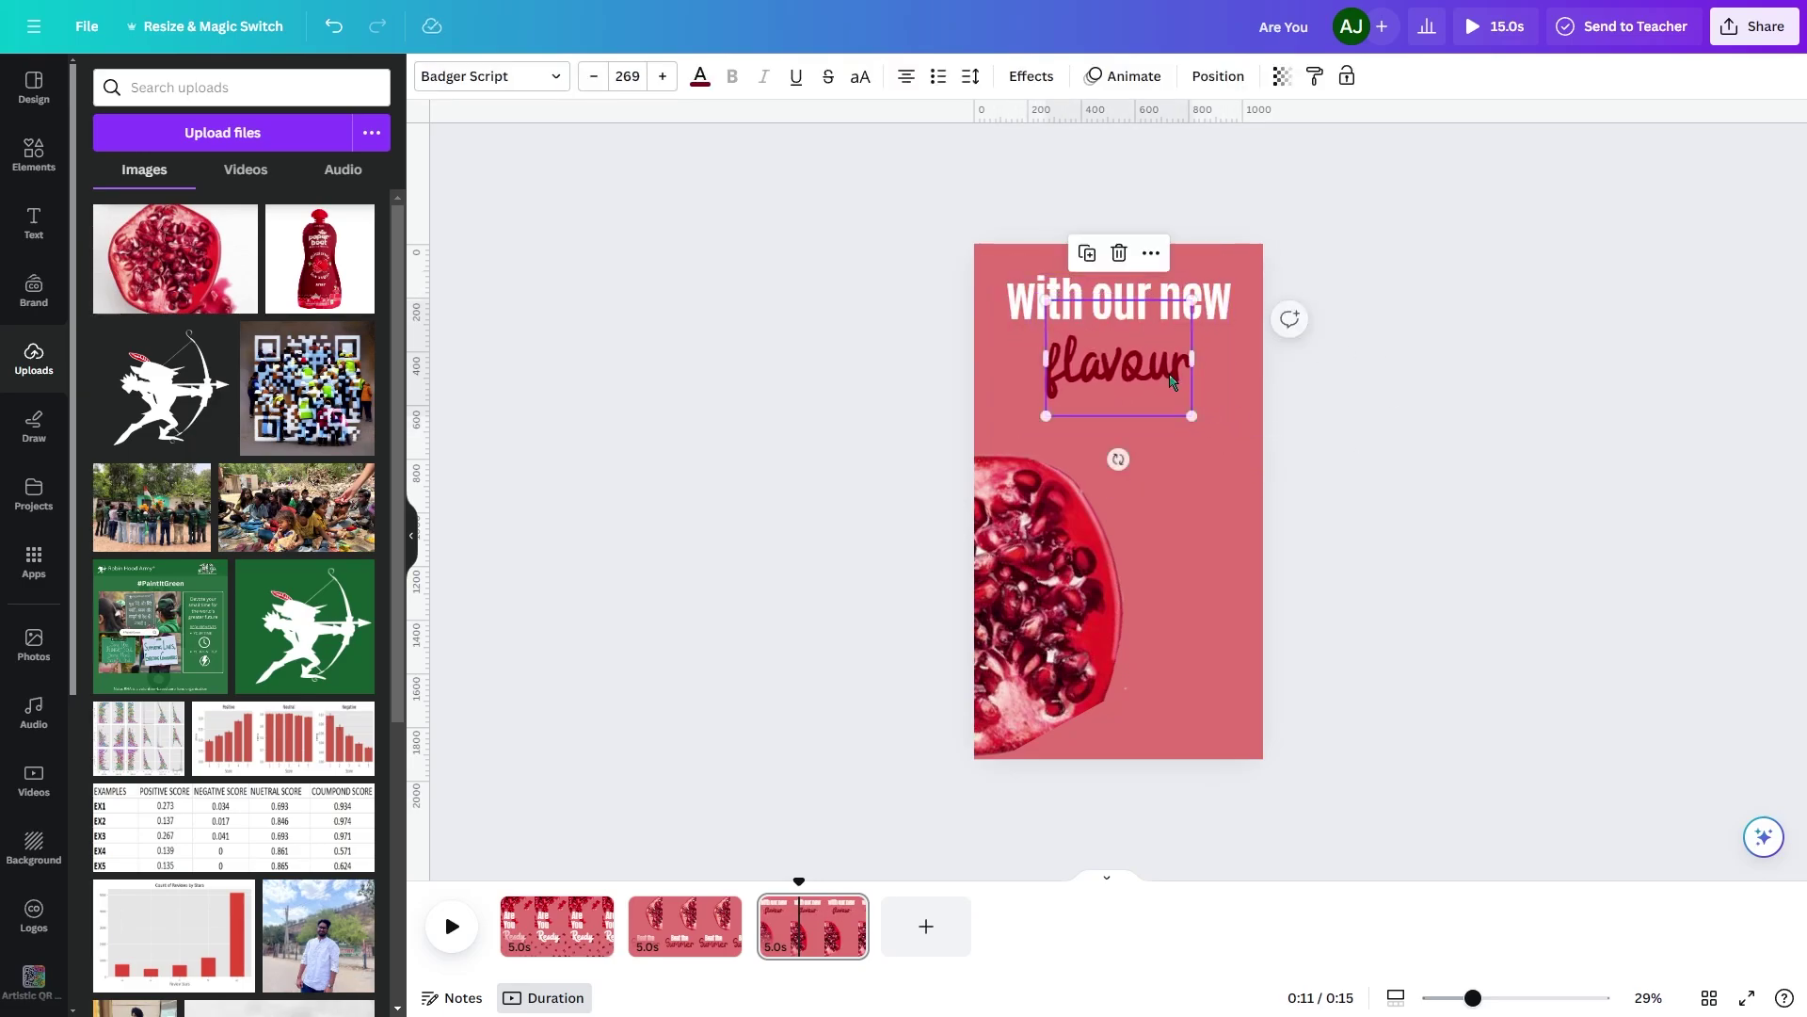
left_click_drag(1118, 372, 1118, 350)
left_click(1272, 508)
Make page 3's background dark red.
left_click(1252, 531)
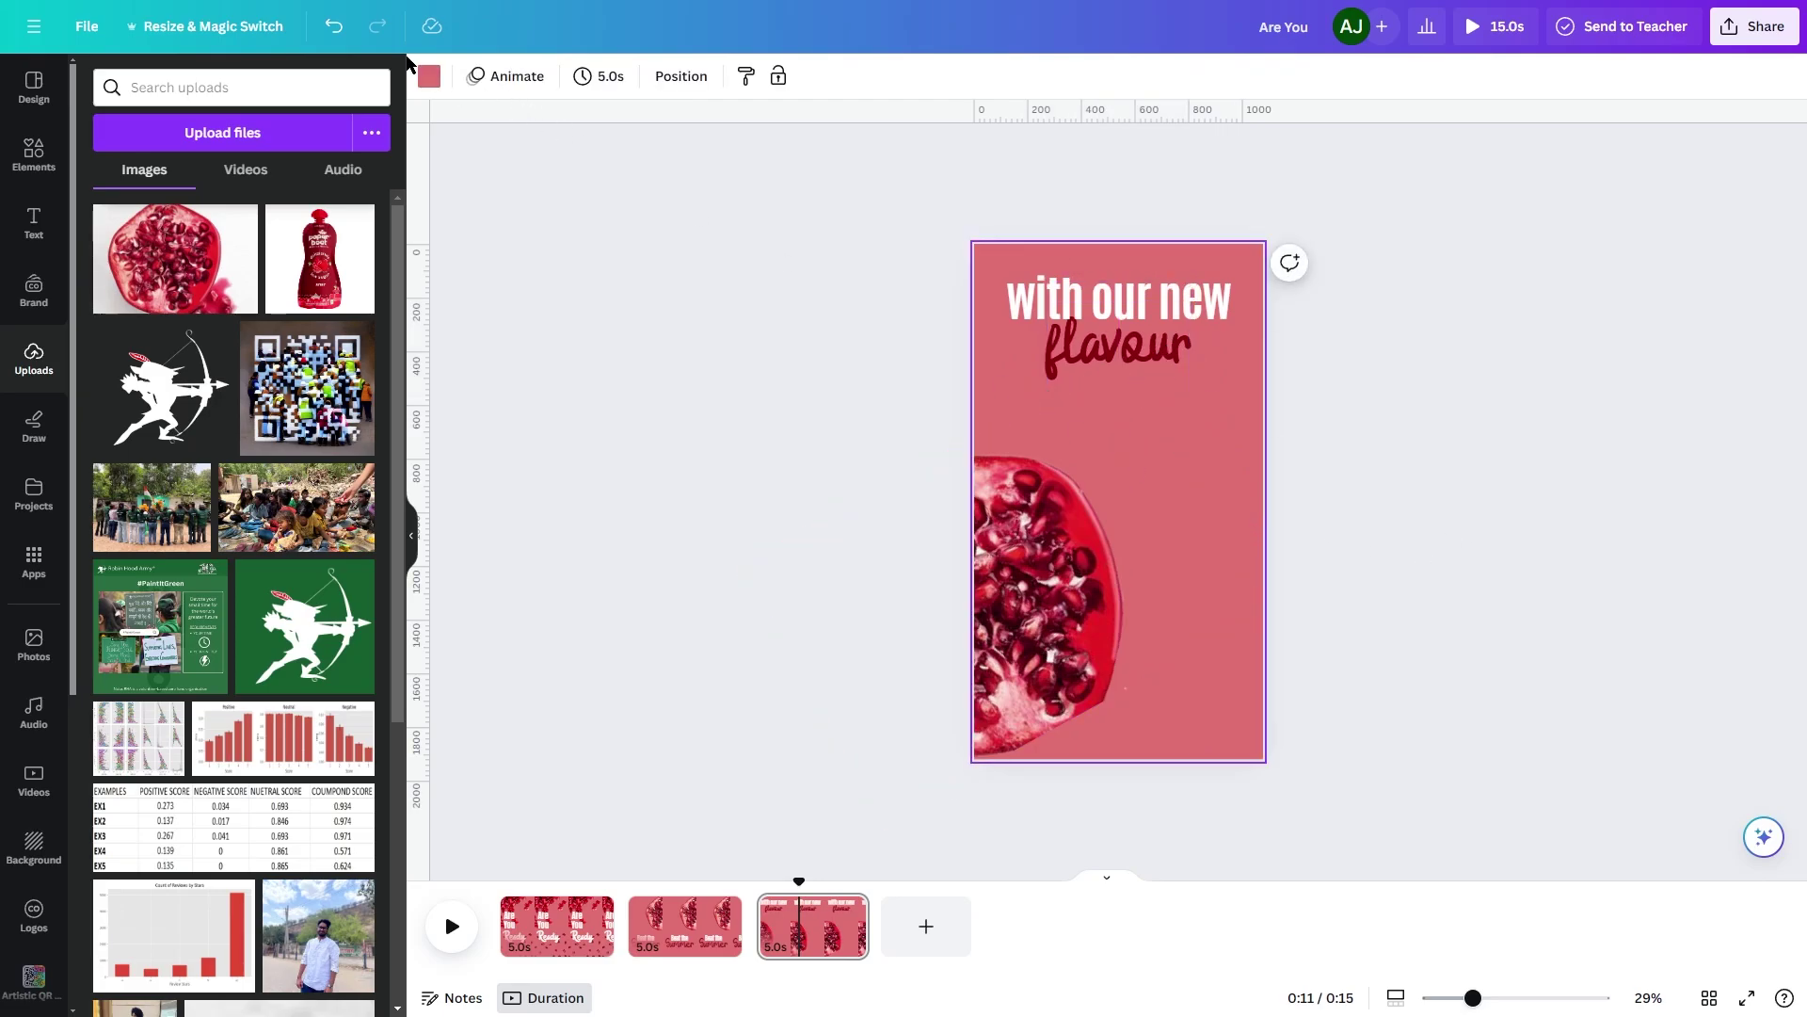
left_click(428, 76)
left_click(155, 191)
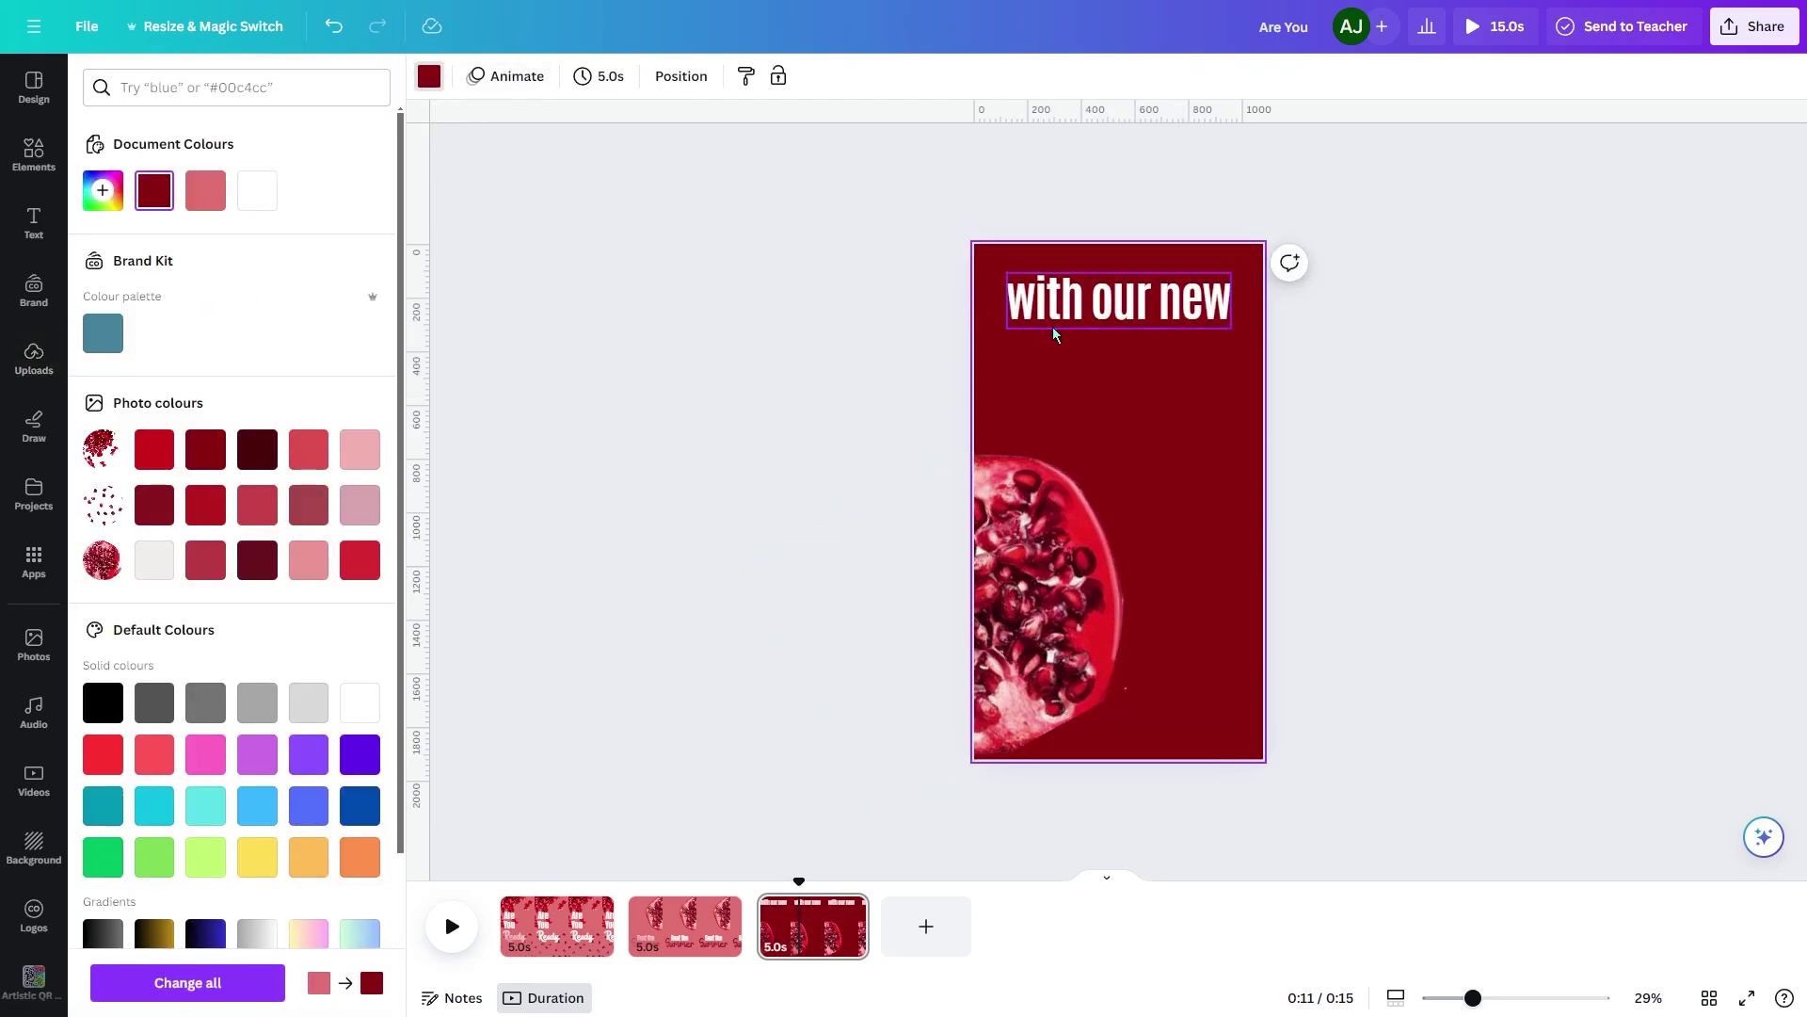
Colour the 'flavour' text pink and nudge it slightly lower.
left_click(1119, 352)
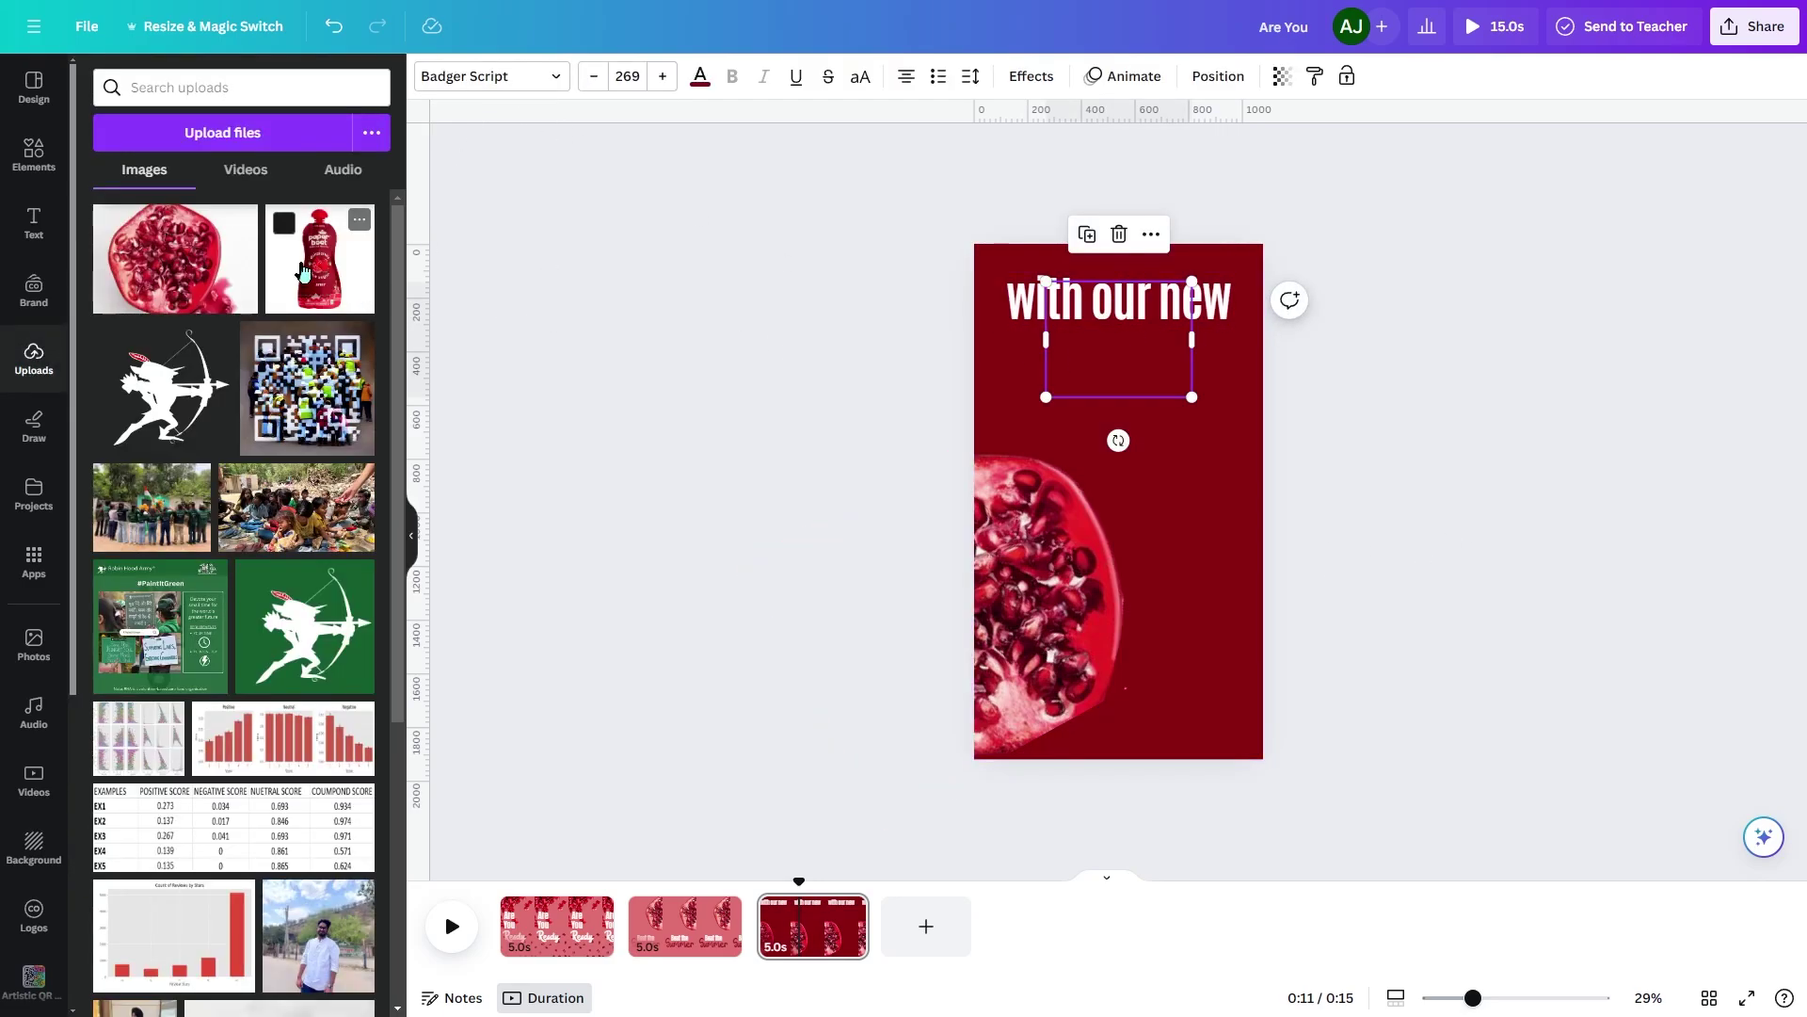
left_click(701, 77)
left_click(206, 191)
left_click(1499, 512)
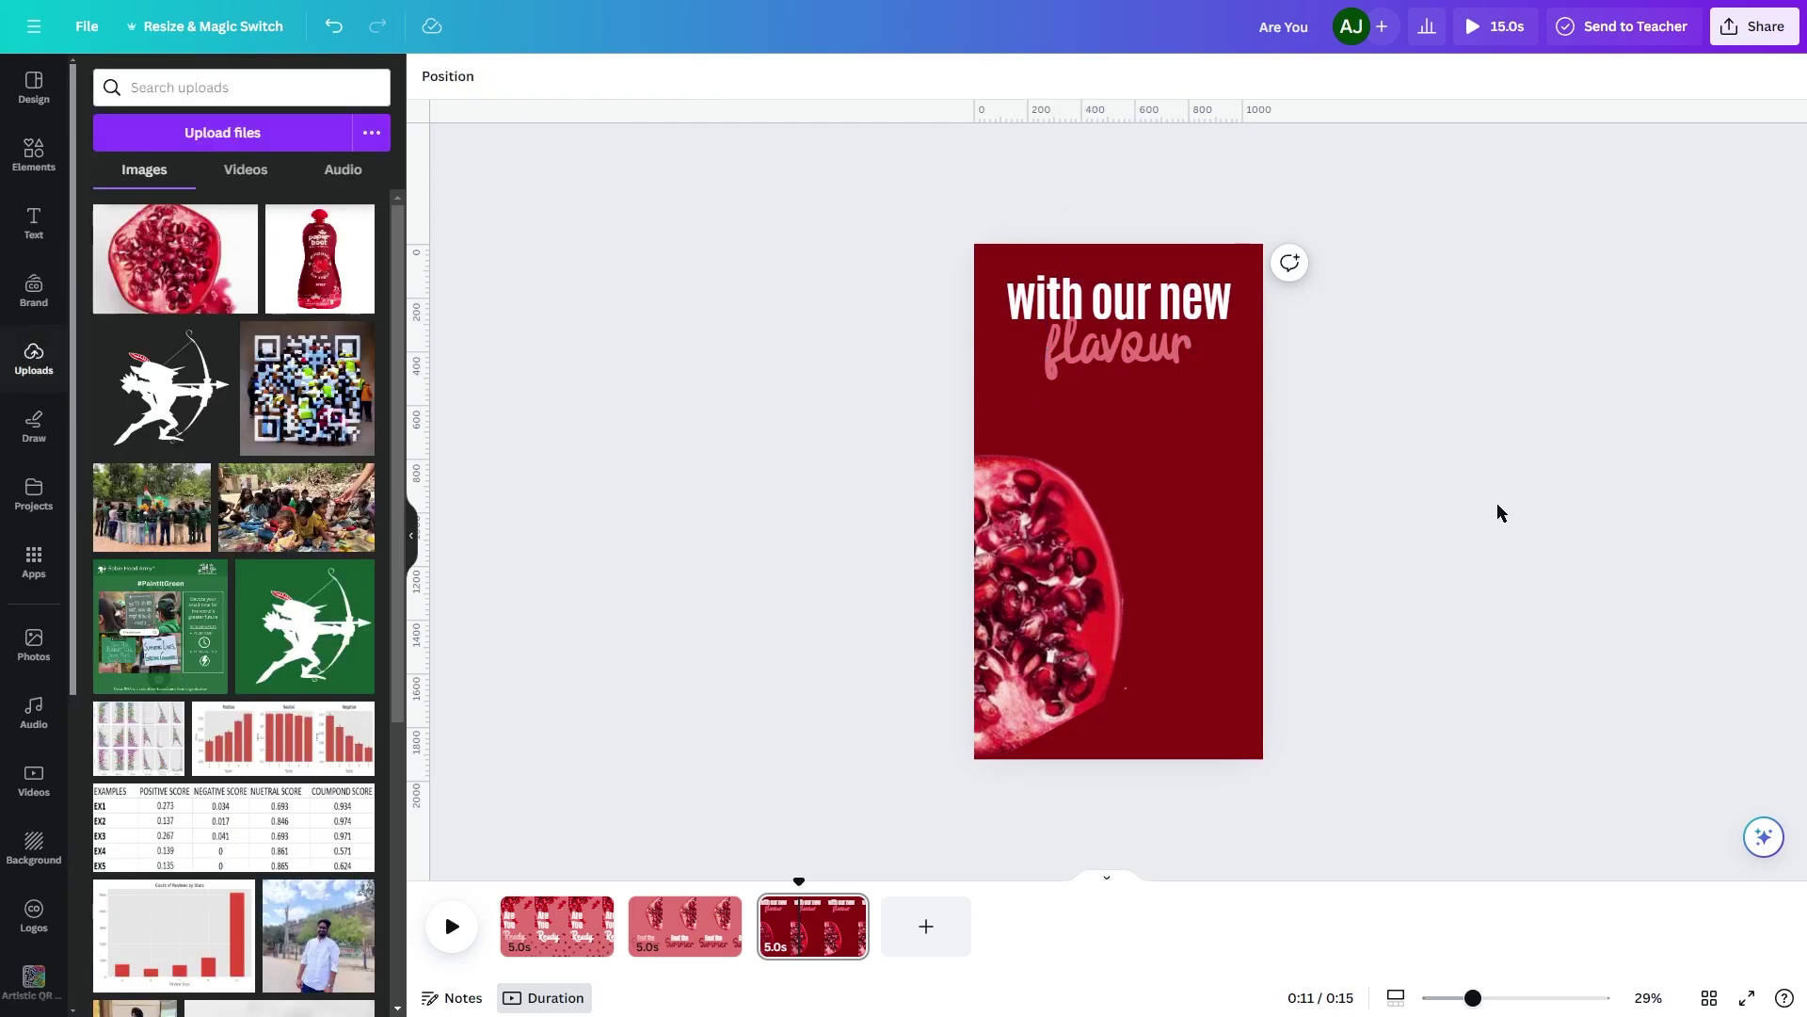
left_click_drag(1118, 350, 1120, 363)
left_click(1406, 500)
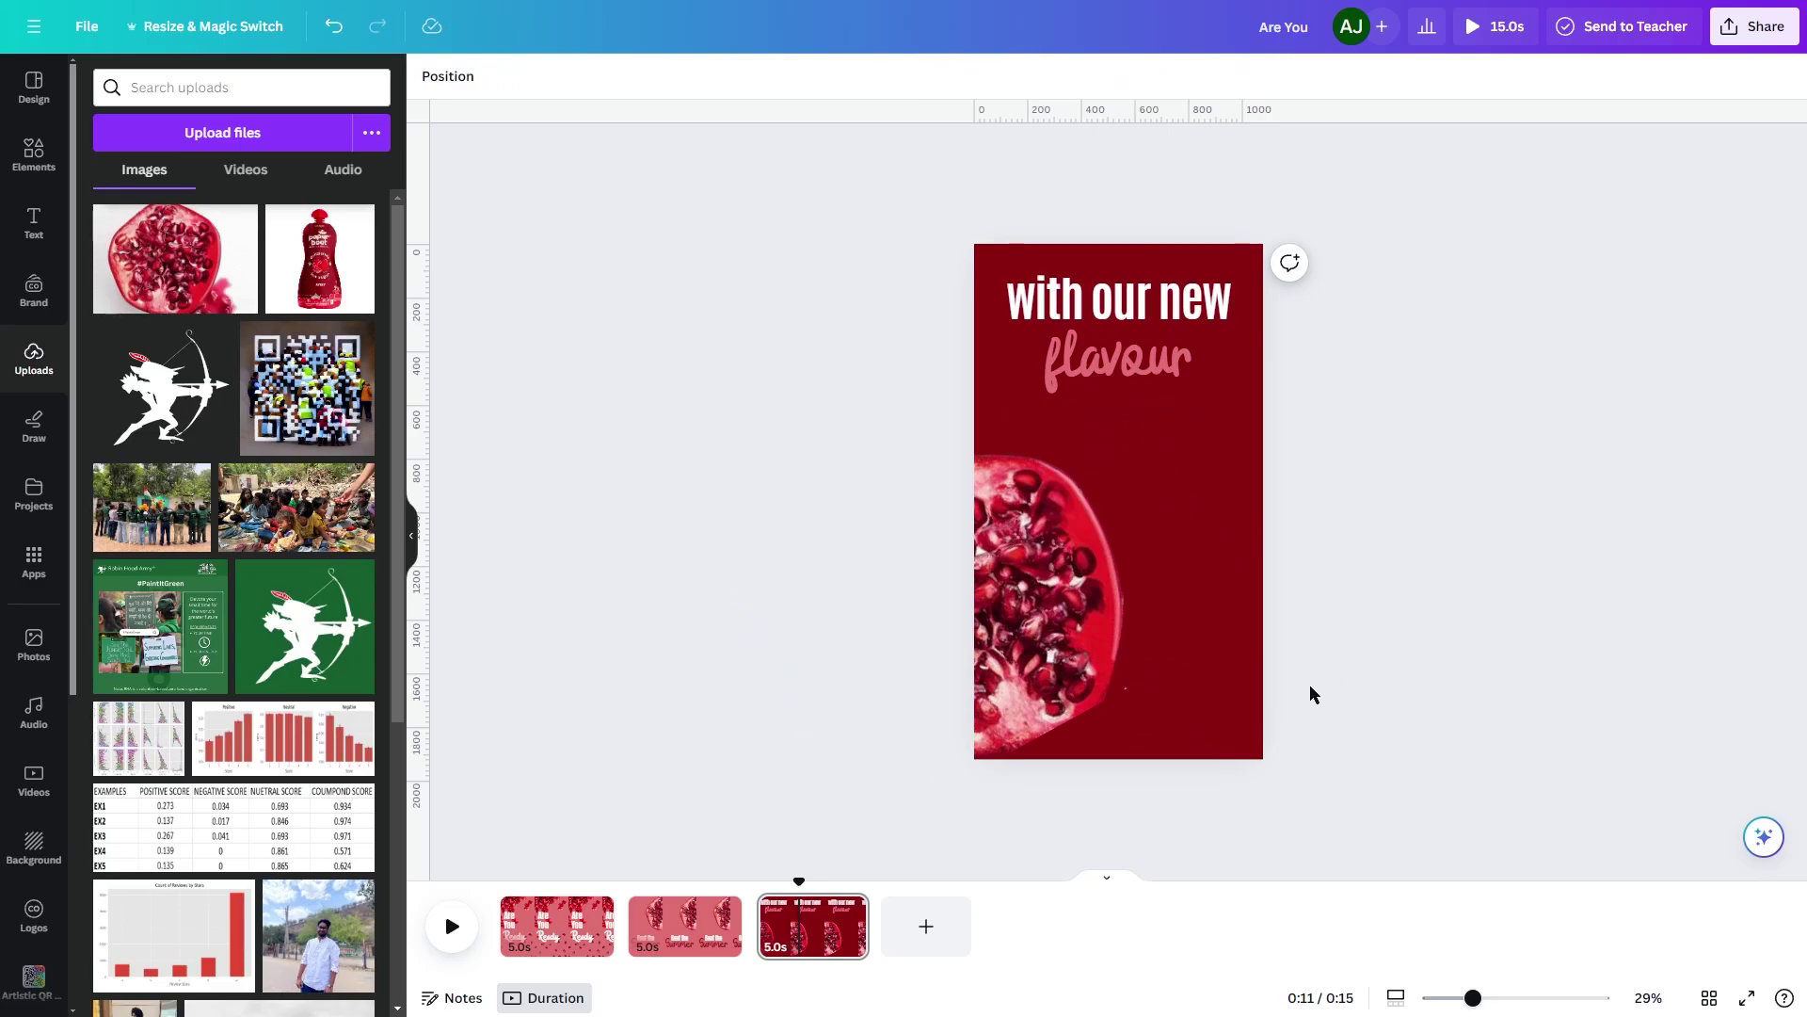
Add a fourth page with a pink background.
left_click(946, 935)
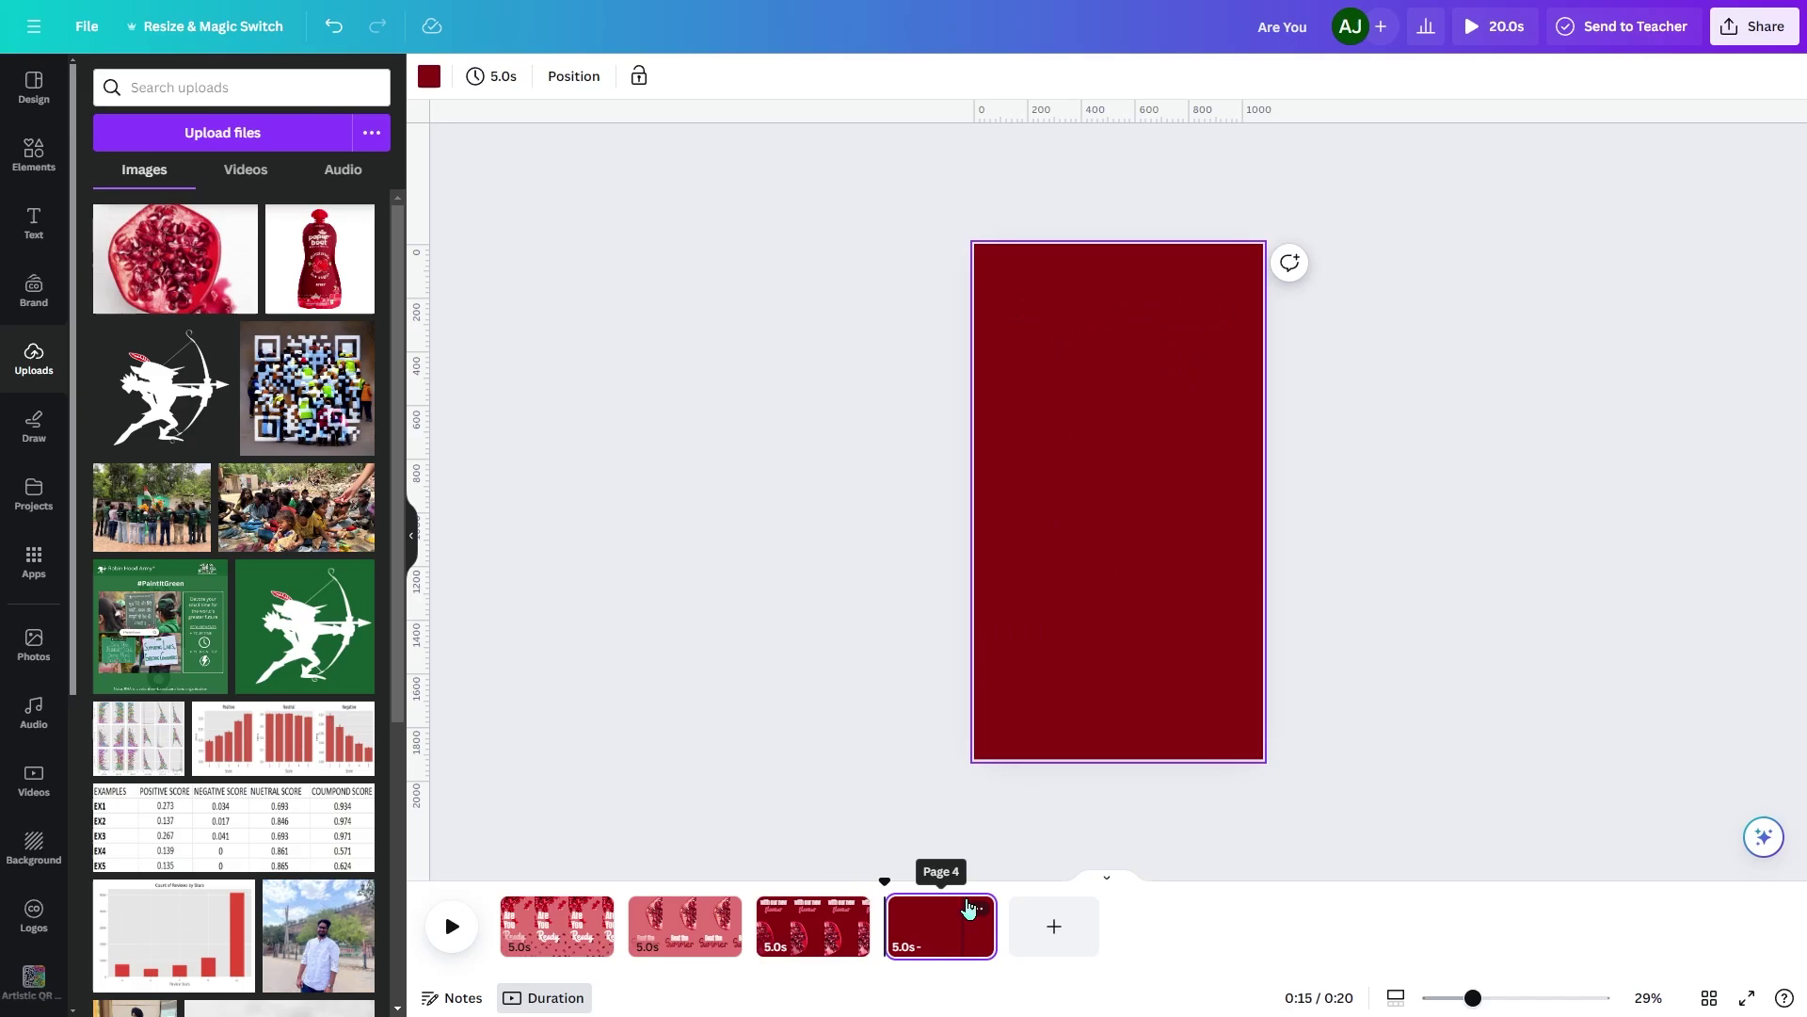
left_click(430, 77)
left_click(206, 191)
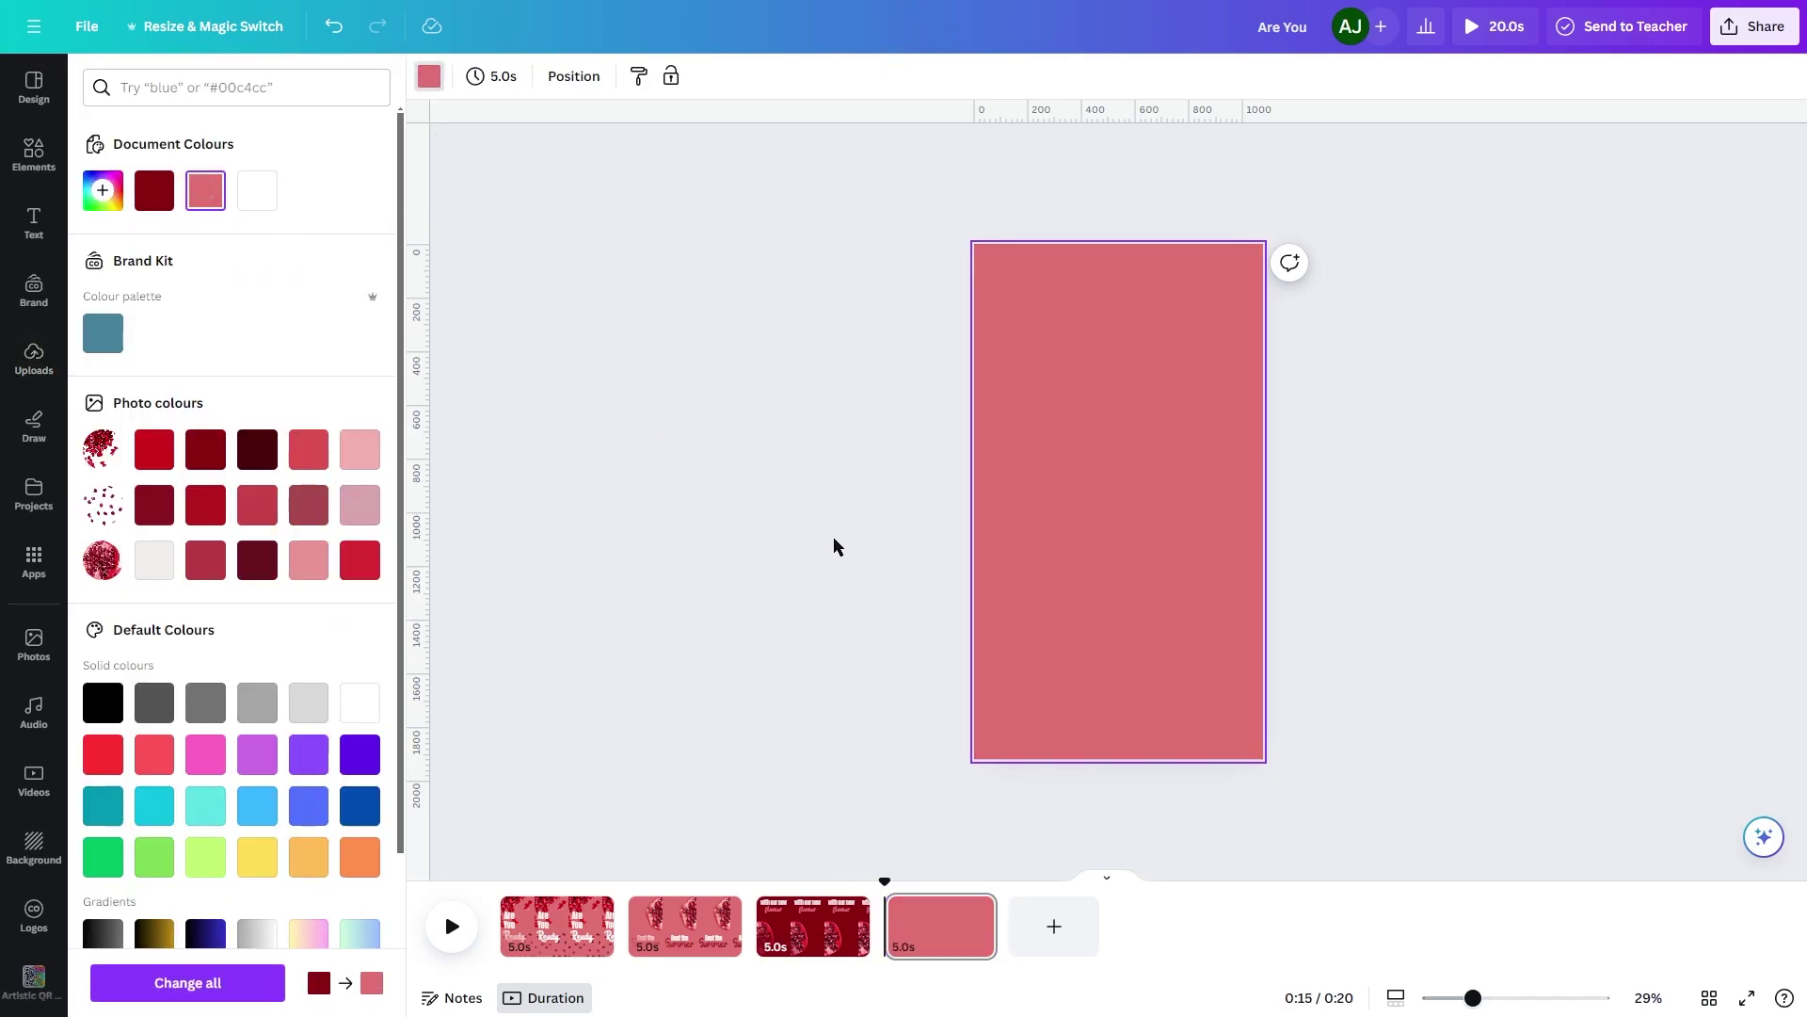
key("Escape")
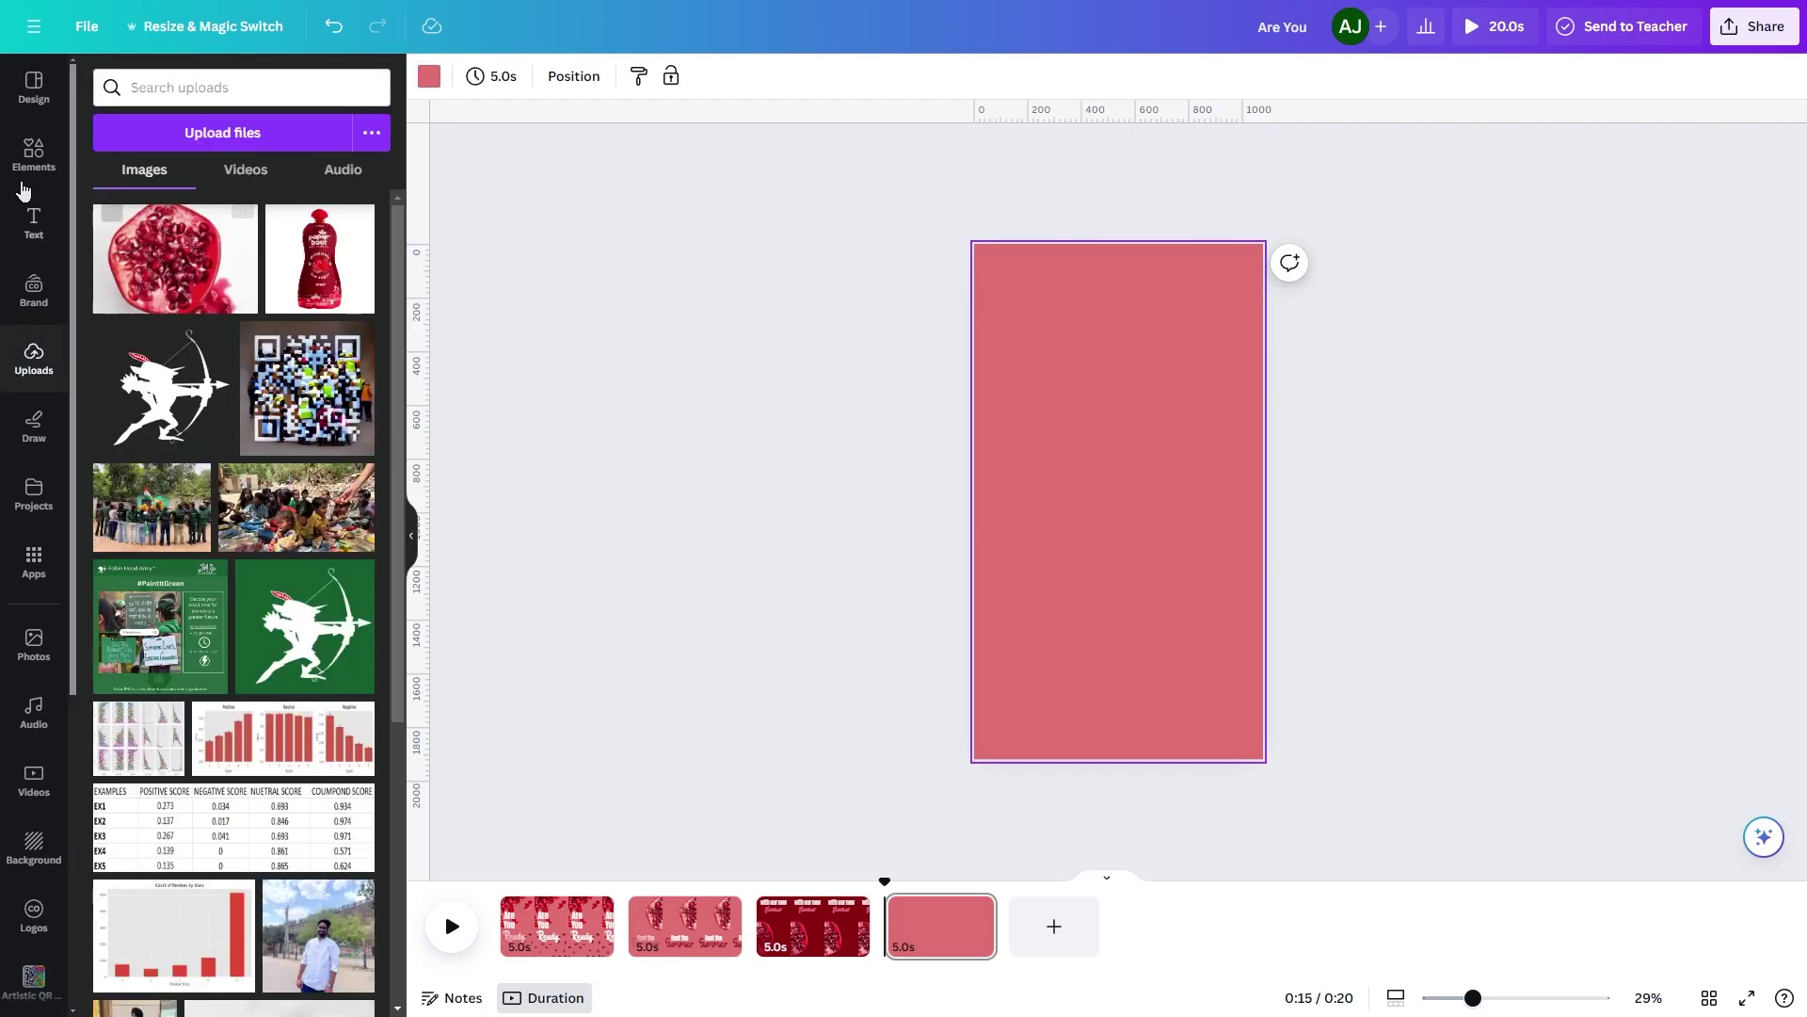
Add the pomegranate seeds photo and stretch it to fill the whole page.
left_click(34, 158)
scroll(295, 602, "down", 5)
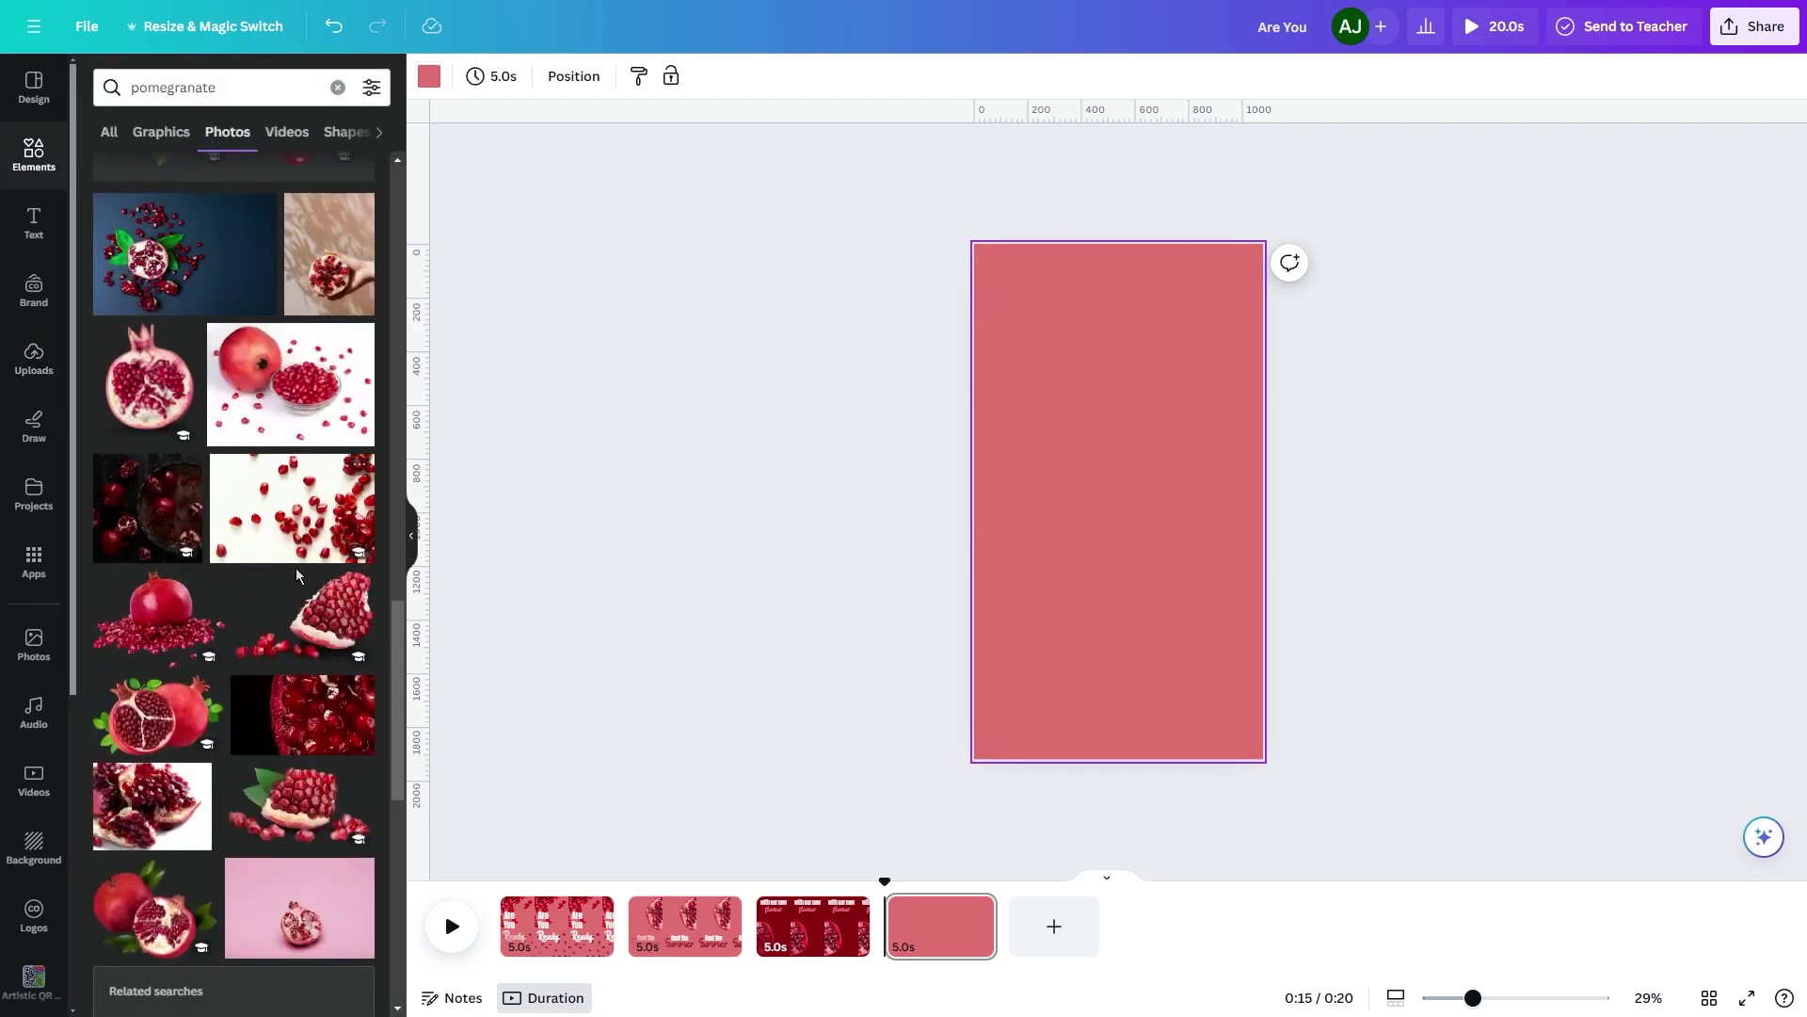
scroll(299, 598, "up", 5)
scroll(303, 596, "up", 5)
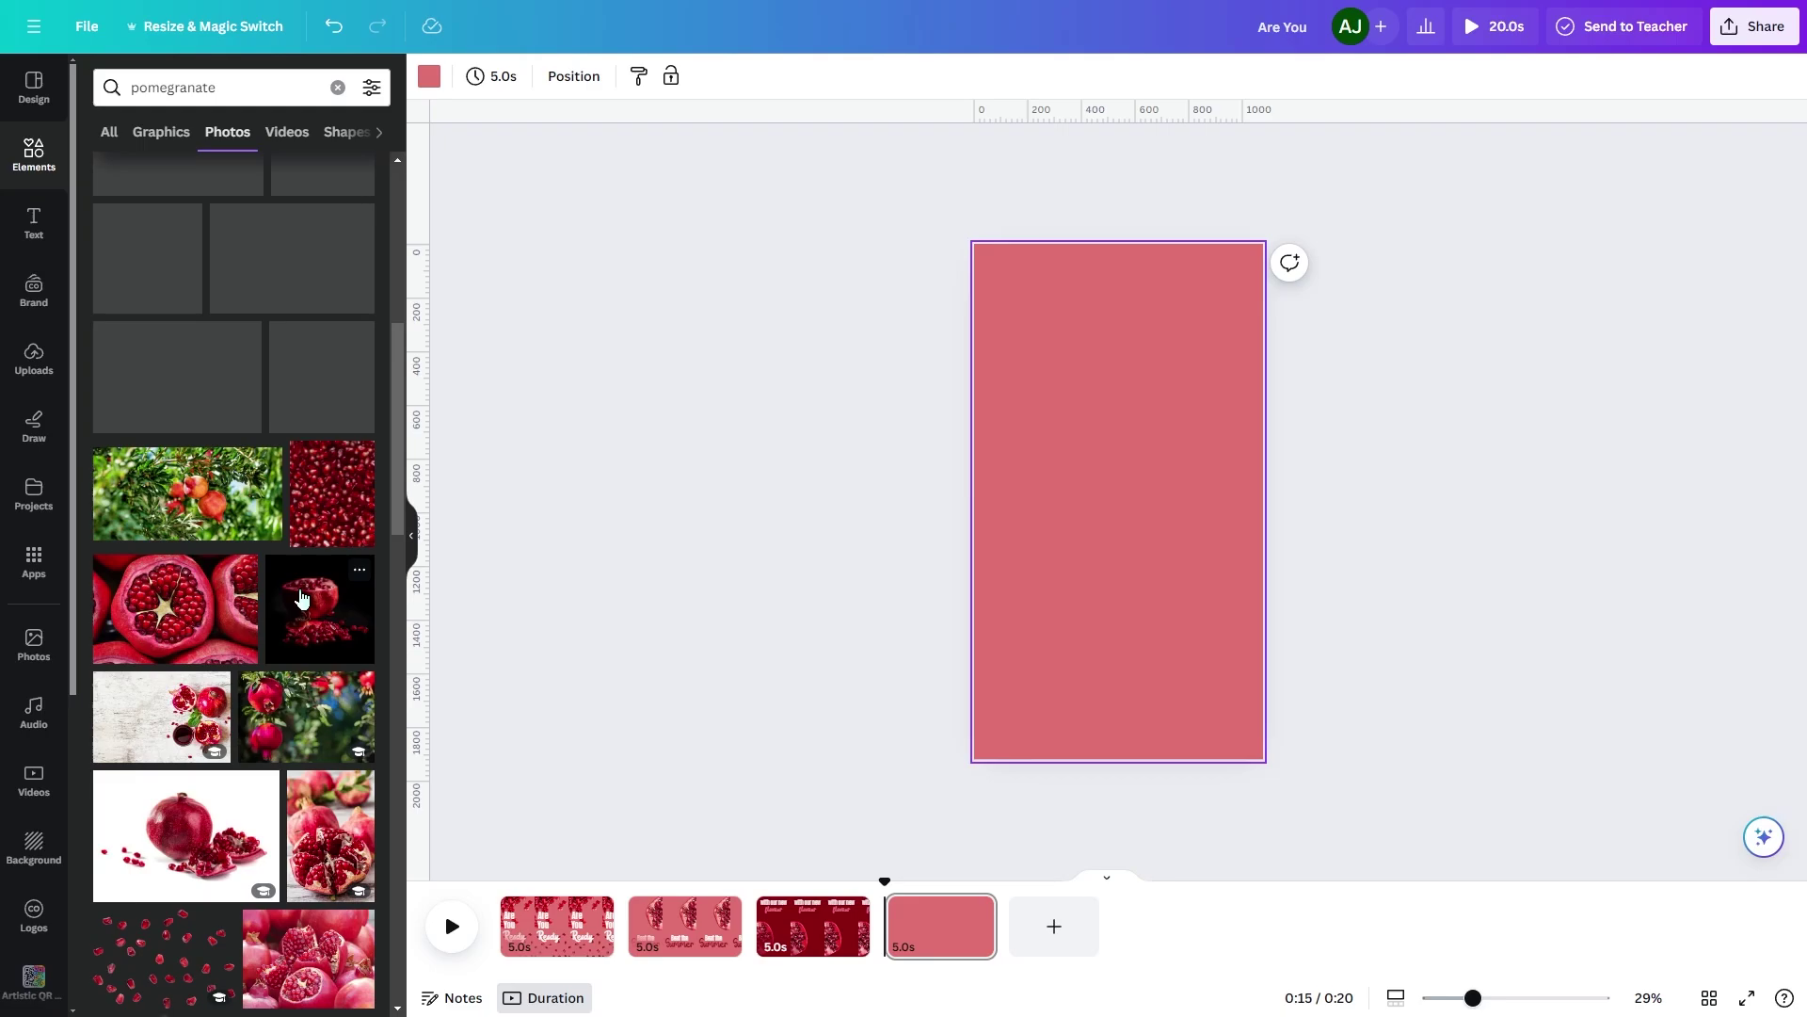
left_click(328, 519)
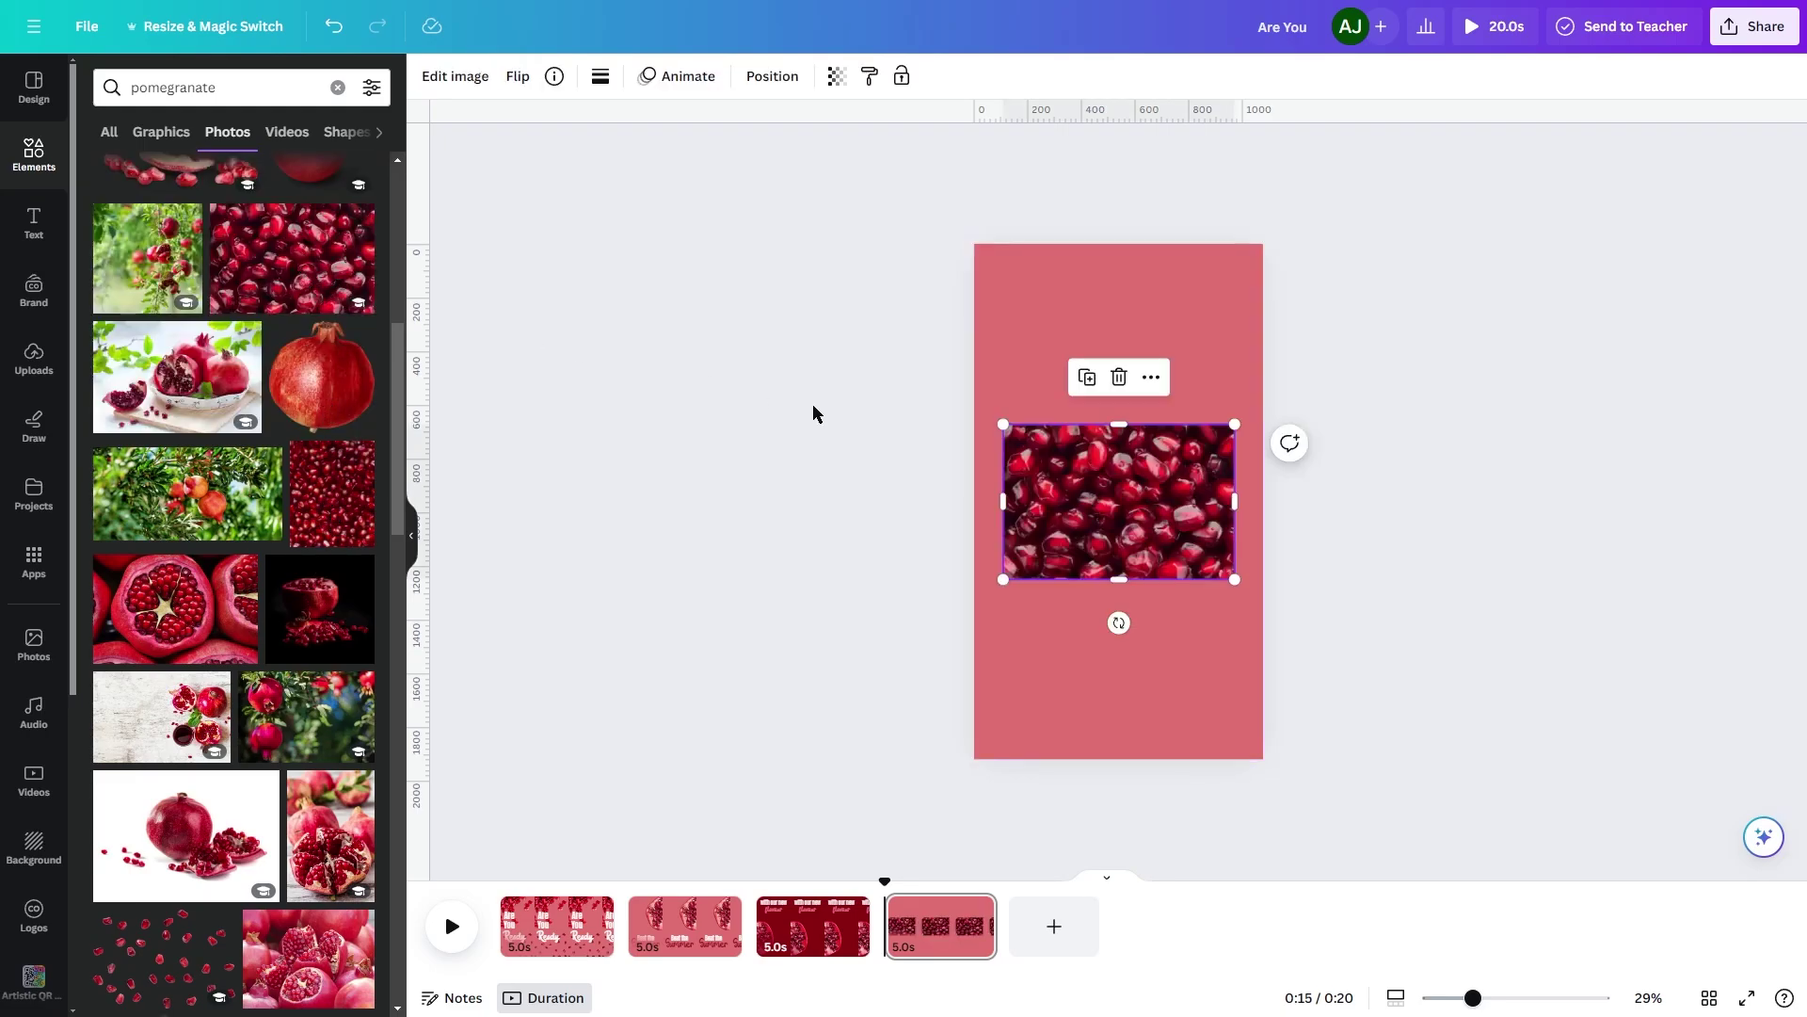
left_click_drag(1234, 425, 1607, 179)
Fade the seeds photo to transparency 16.
left_click(837, 76)
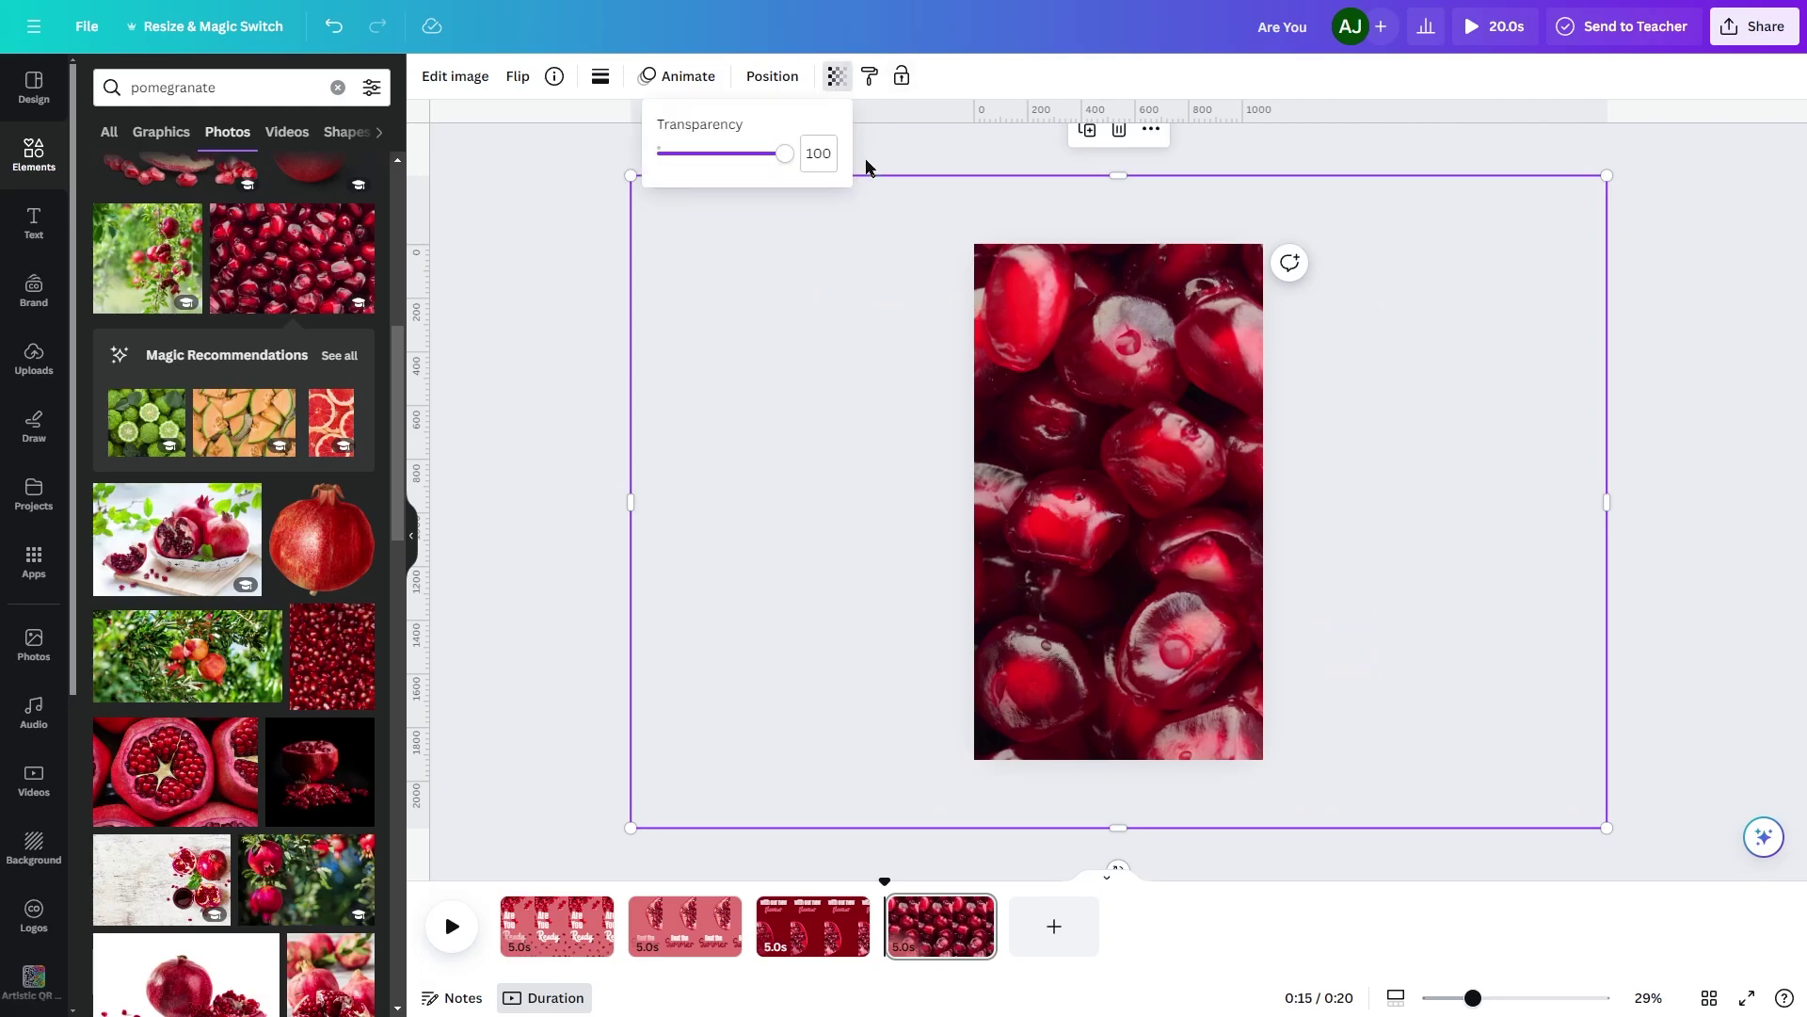
left_click_drag(782, 154, 680, 178)
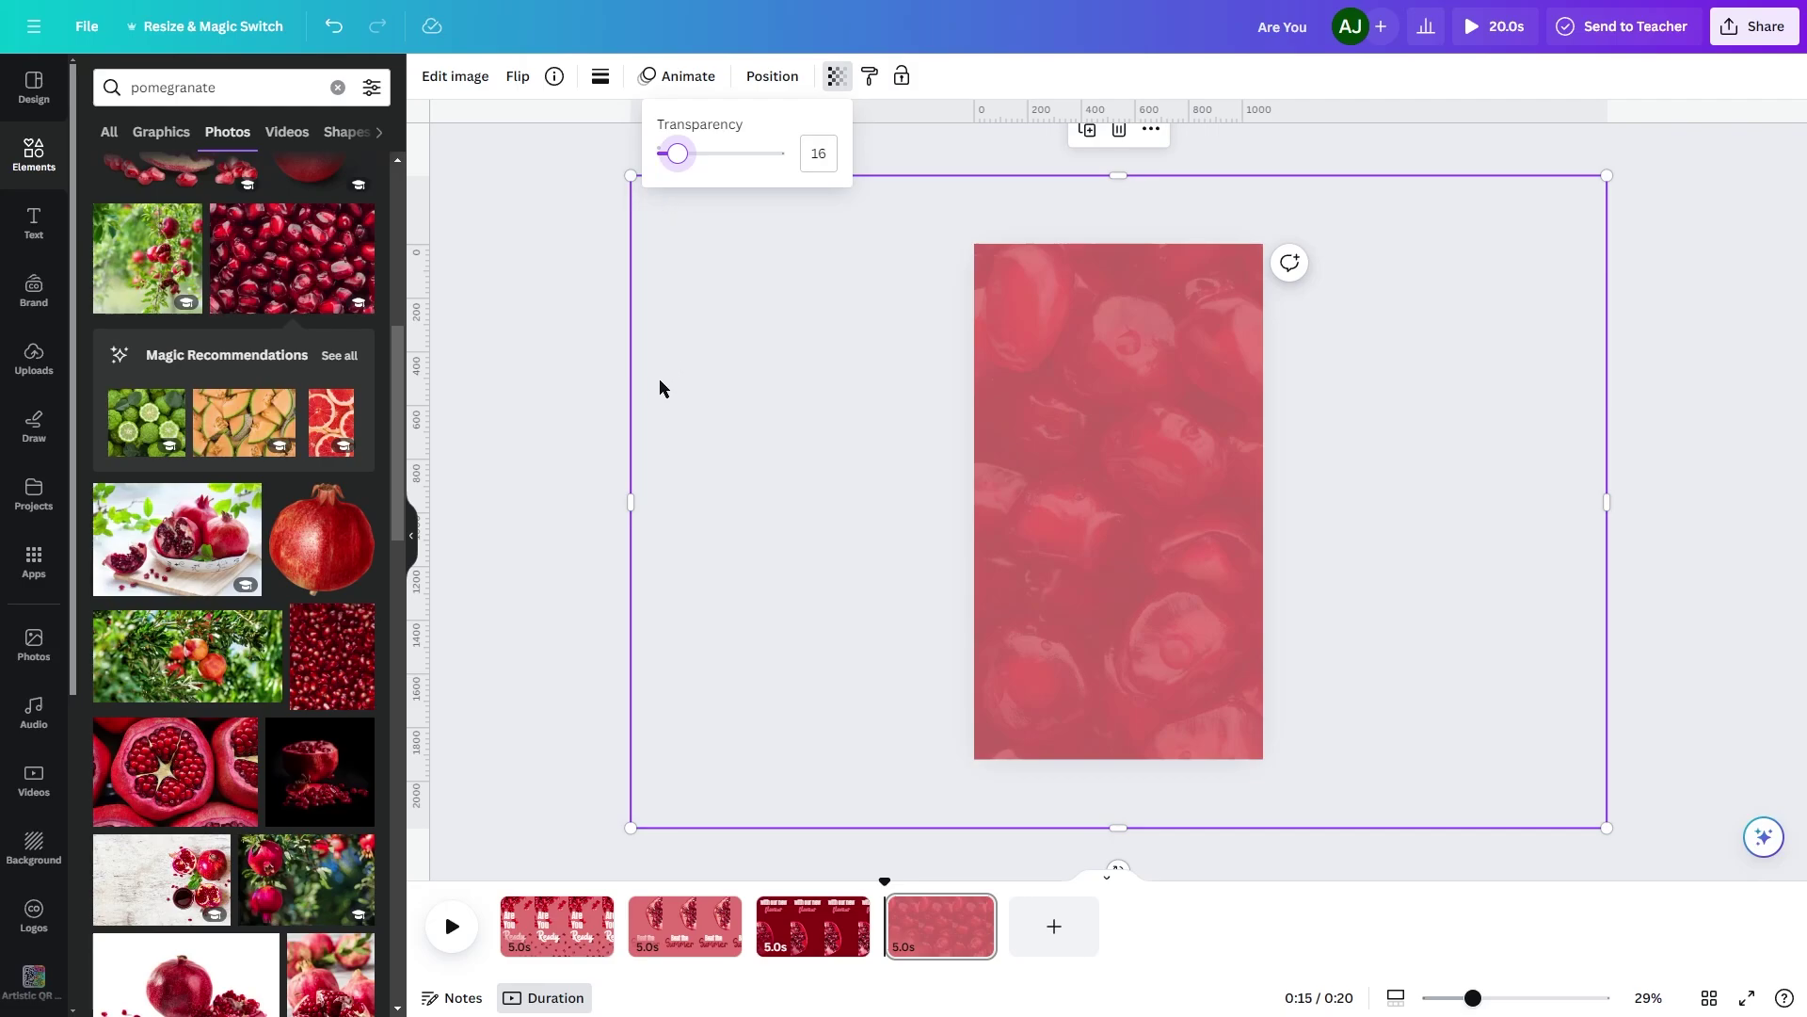
key("Escape")
left_click(21, 582)
Open the TypeCraft word art app and enter the word 'pomegranate'.
left_click(194, 79)
type("type")
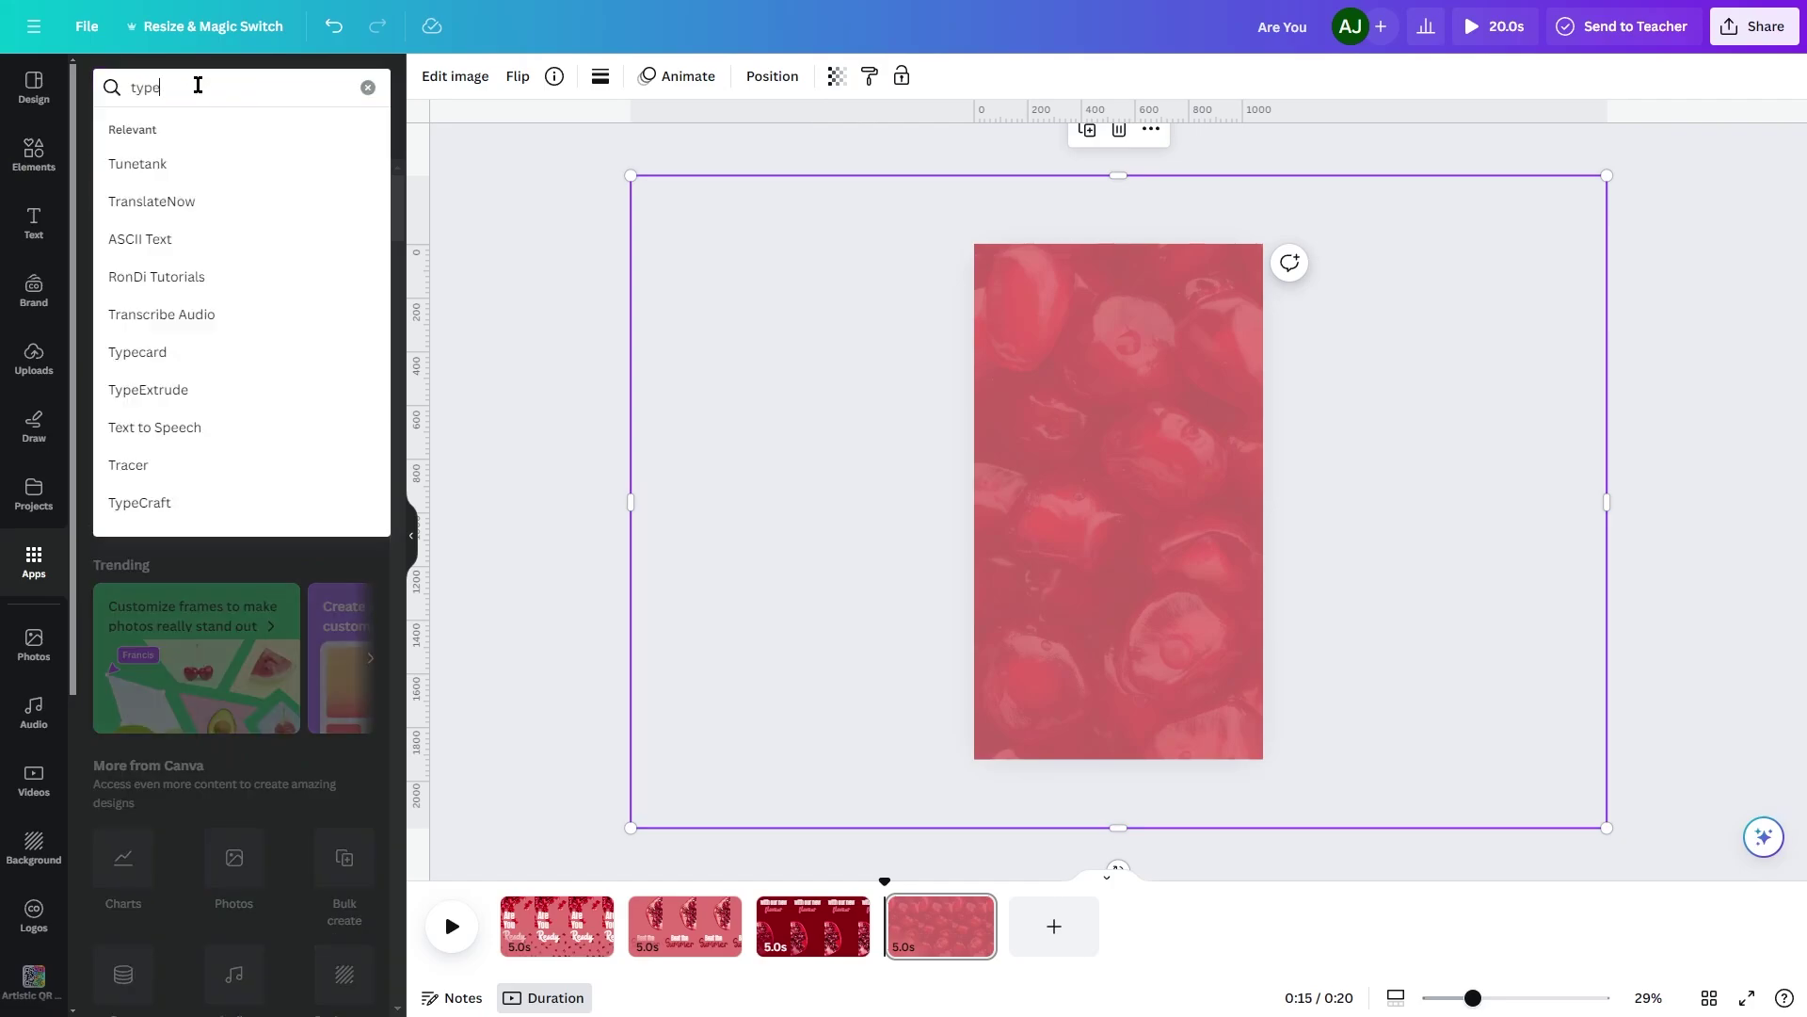
type("craf")
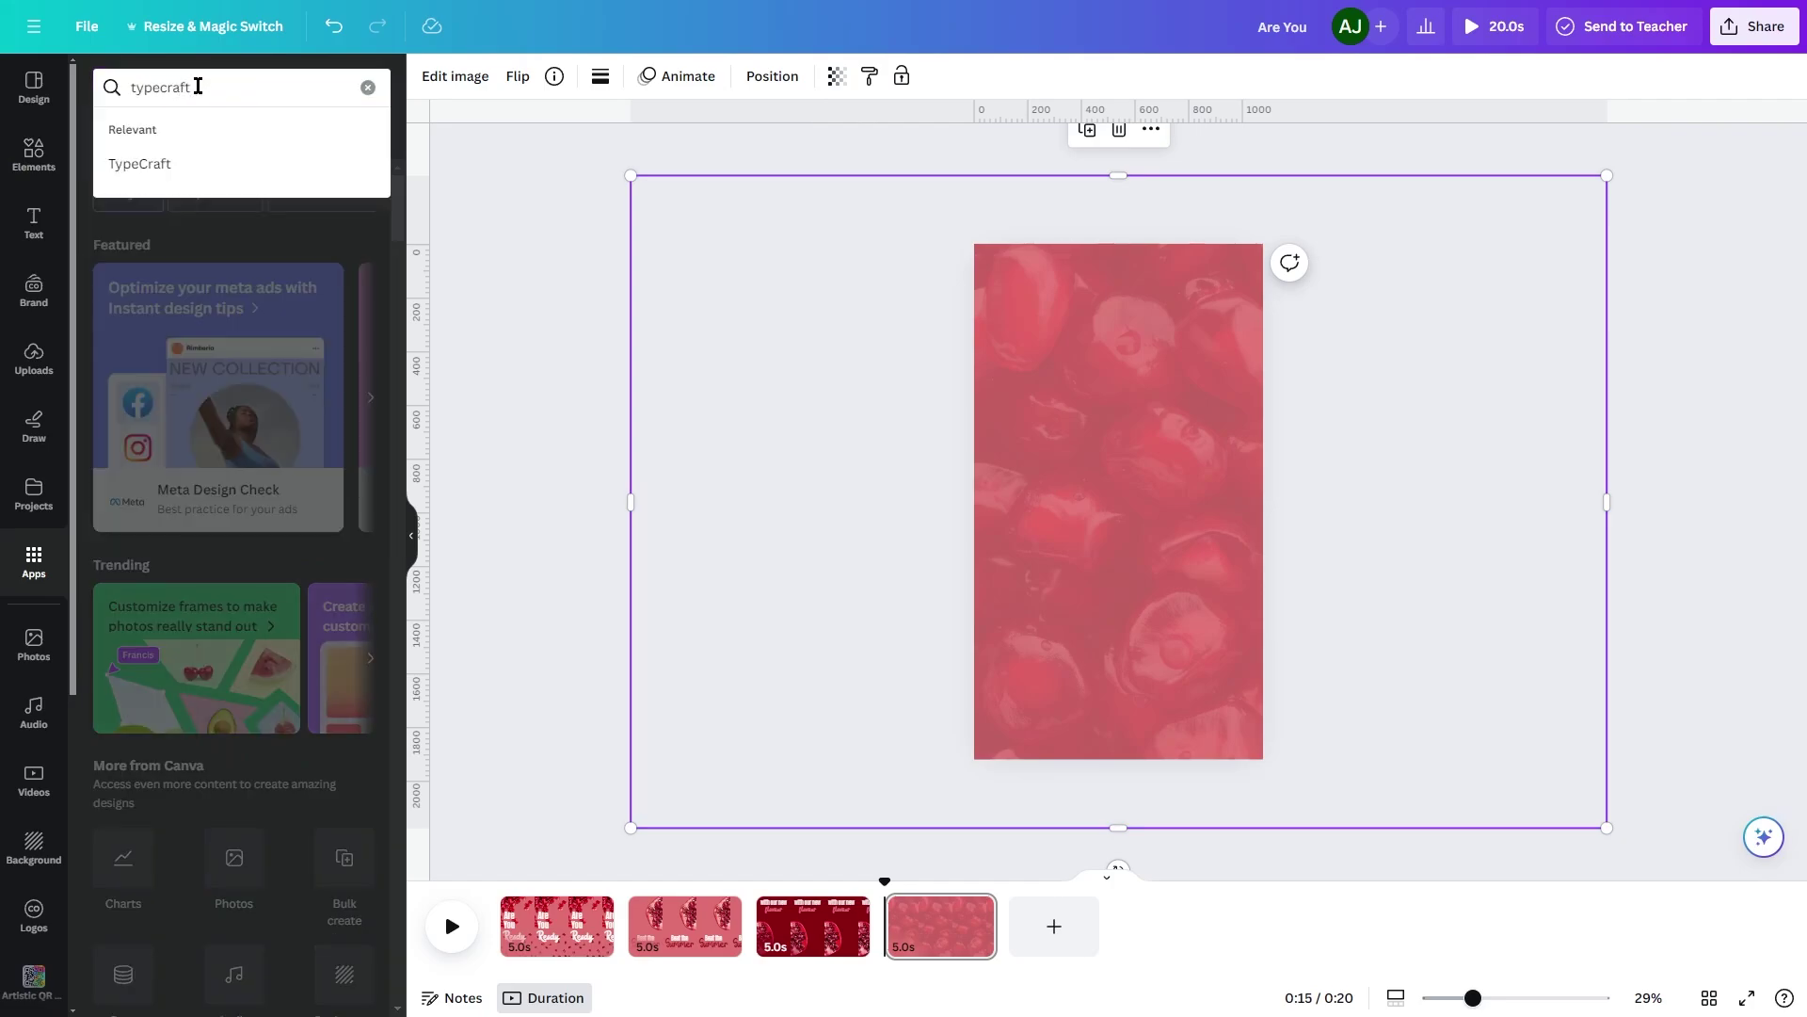
type("t")
key("Return")
left_click(152, 155)
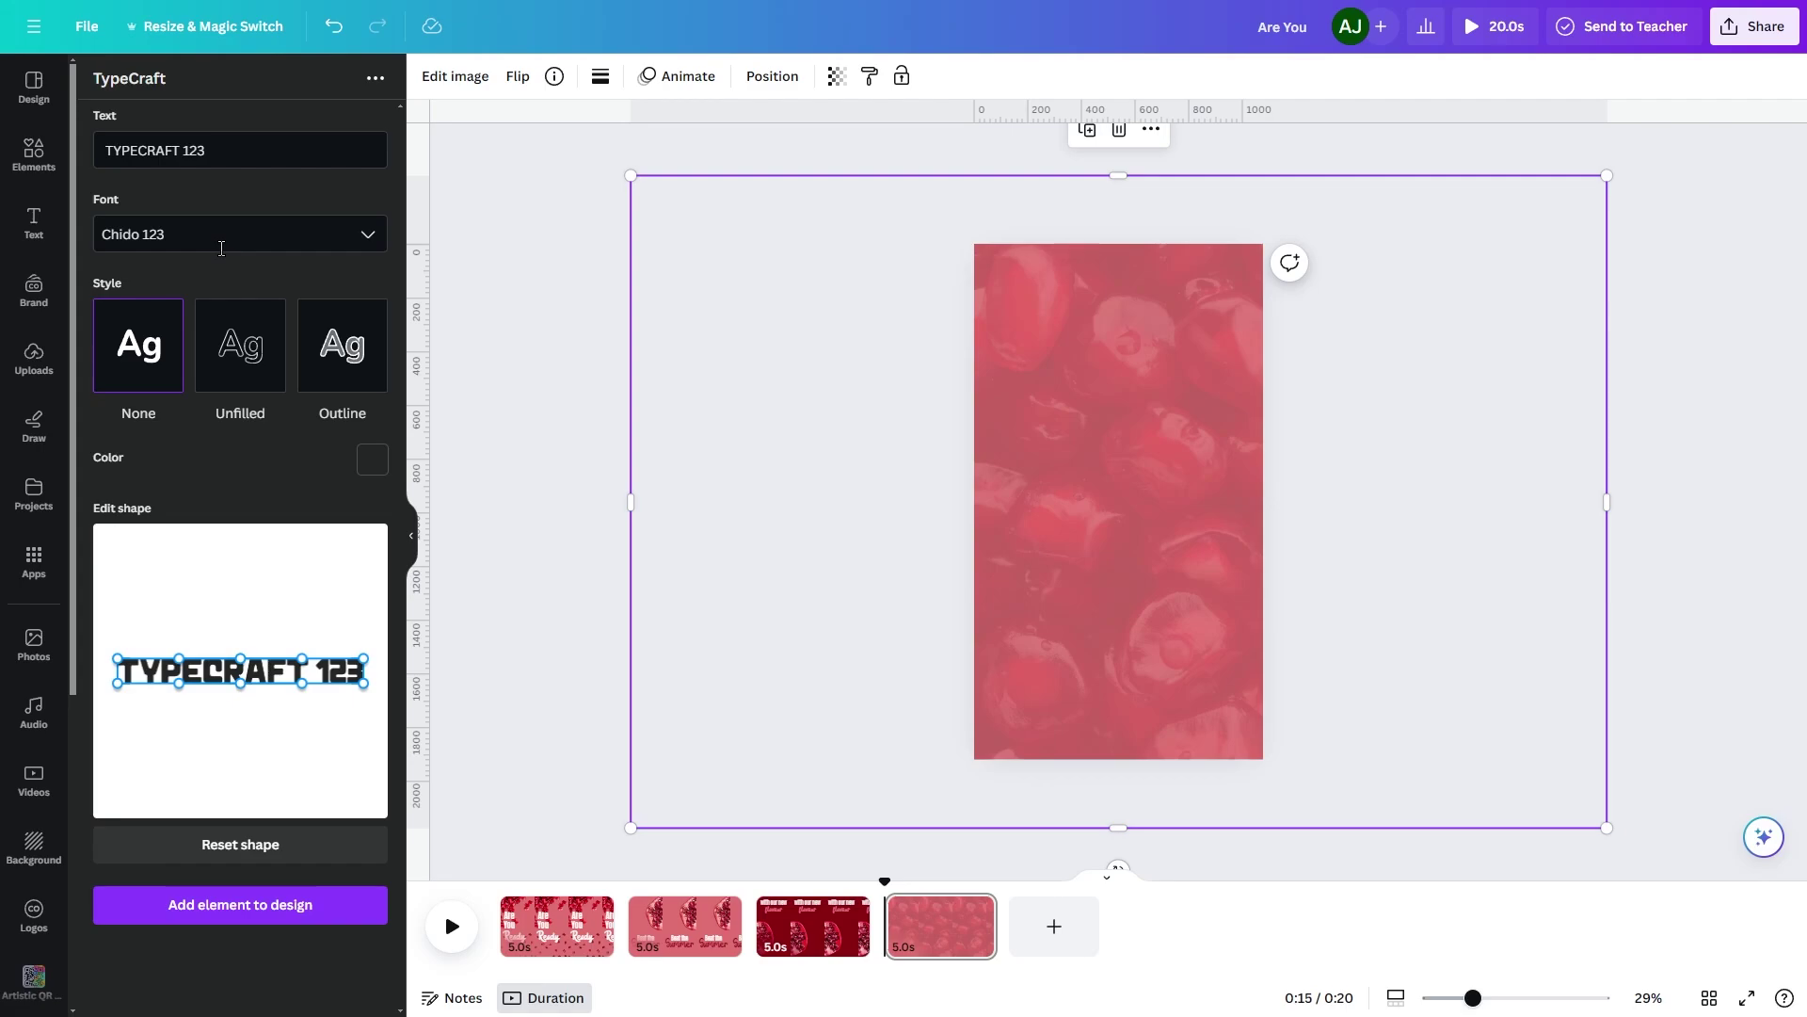
triple_click(224, 146)
type("p")
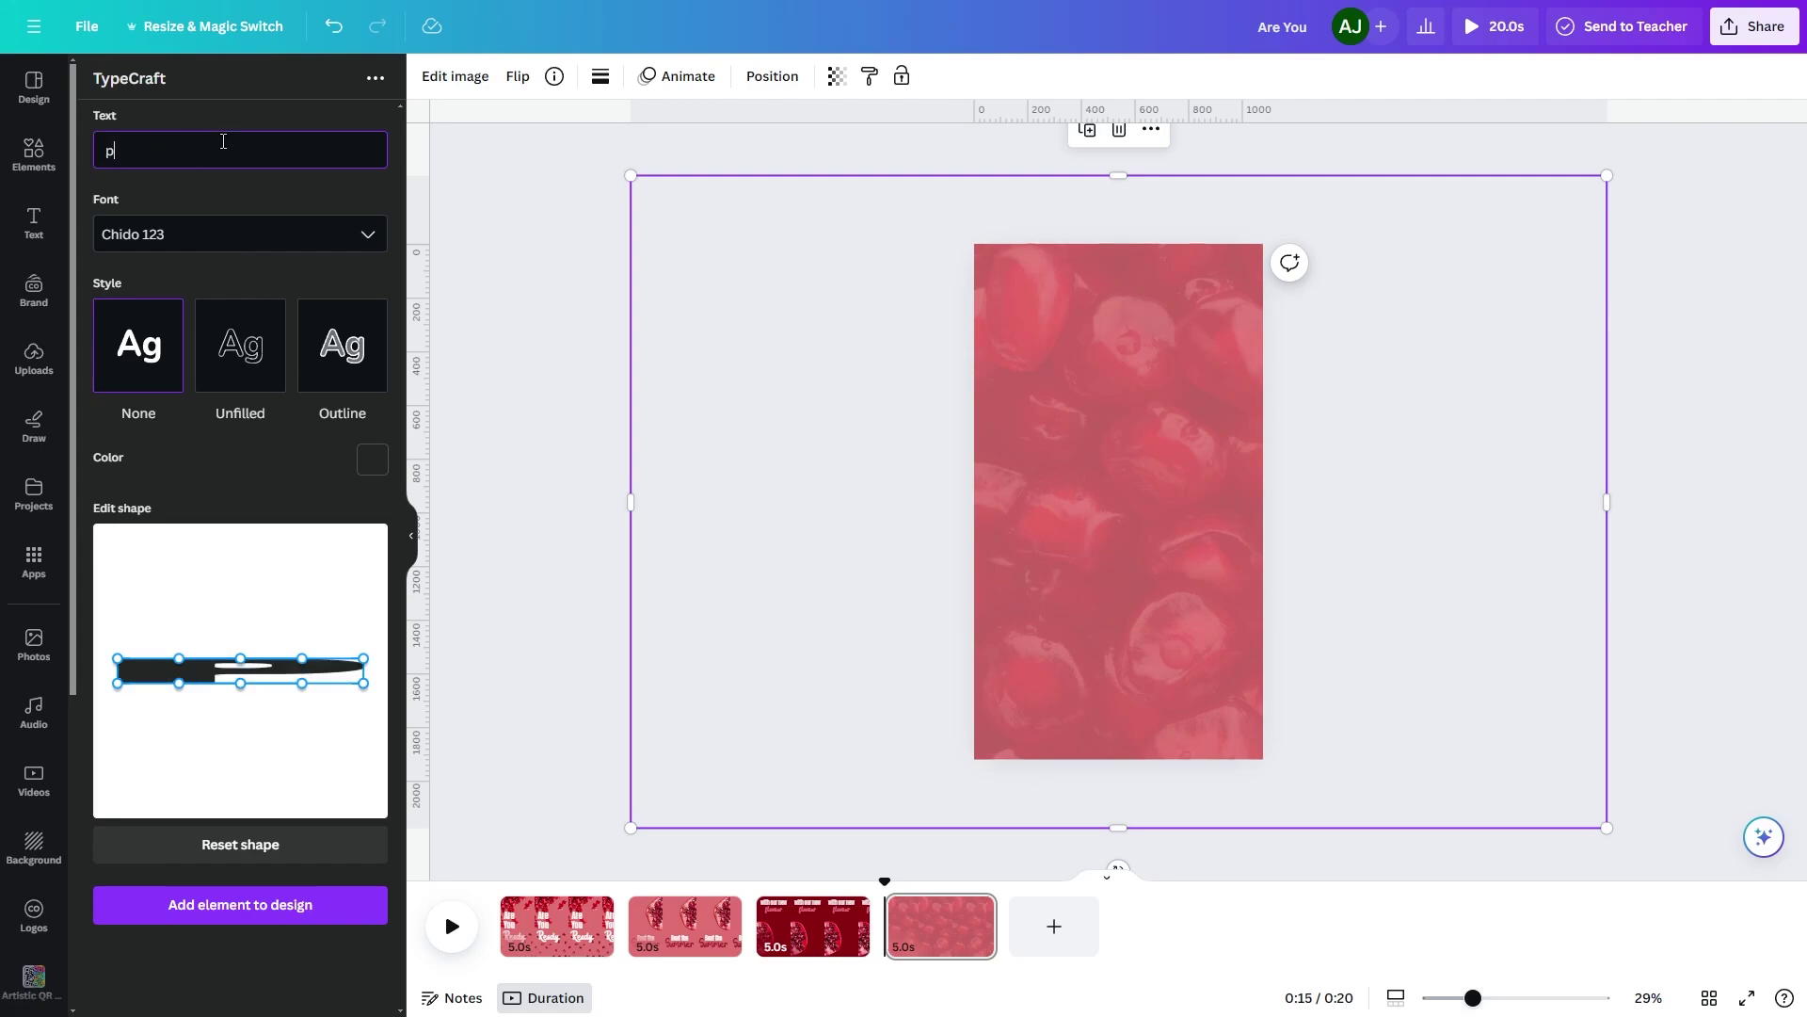
type("omegranate")
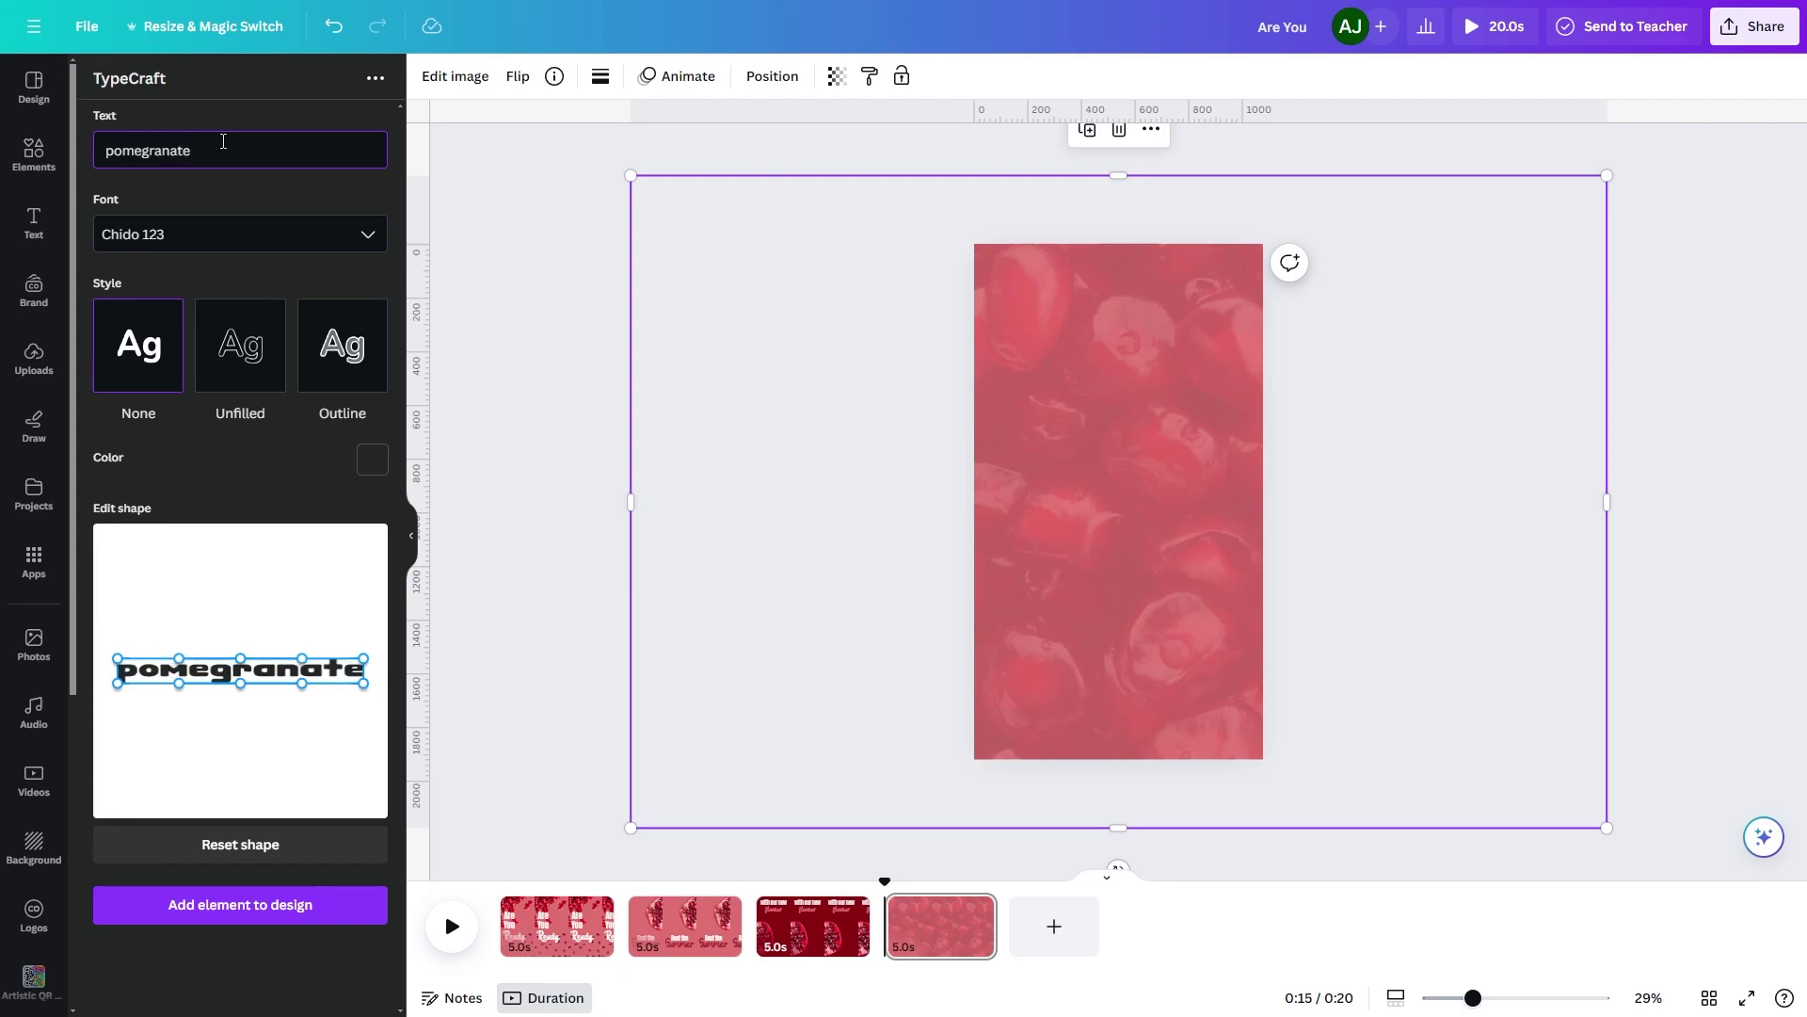
Set the word art font to Anton Regular 123 and arch it into a curve.
left_click(346, 236)
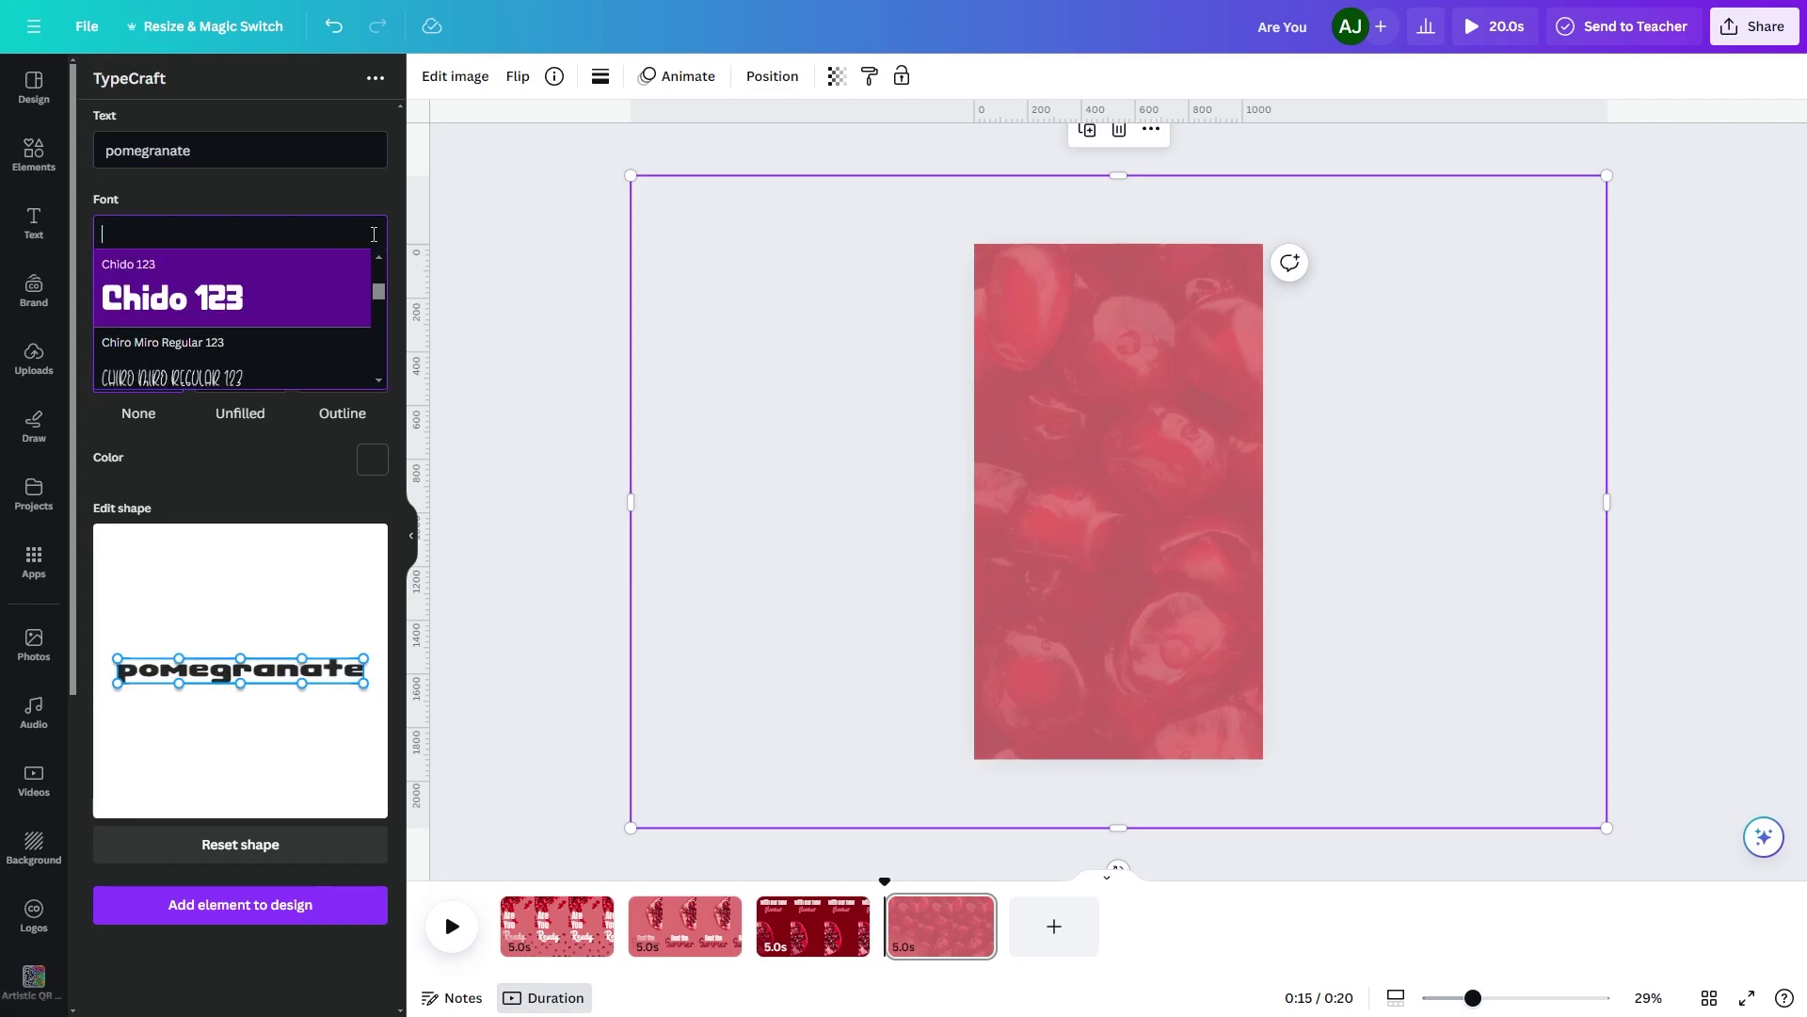
type("anton")
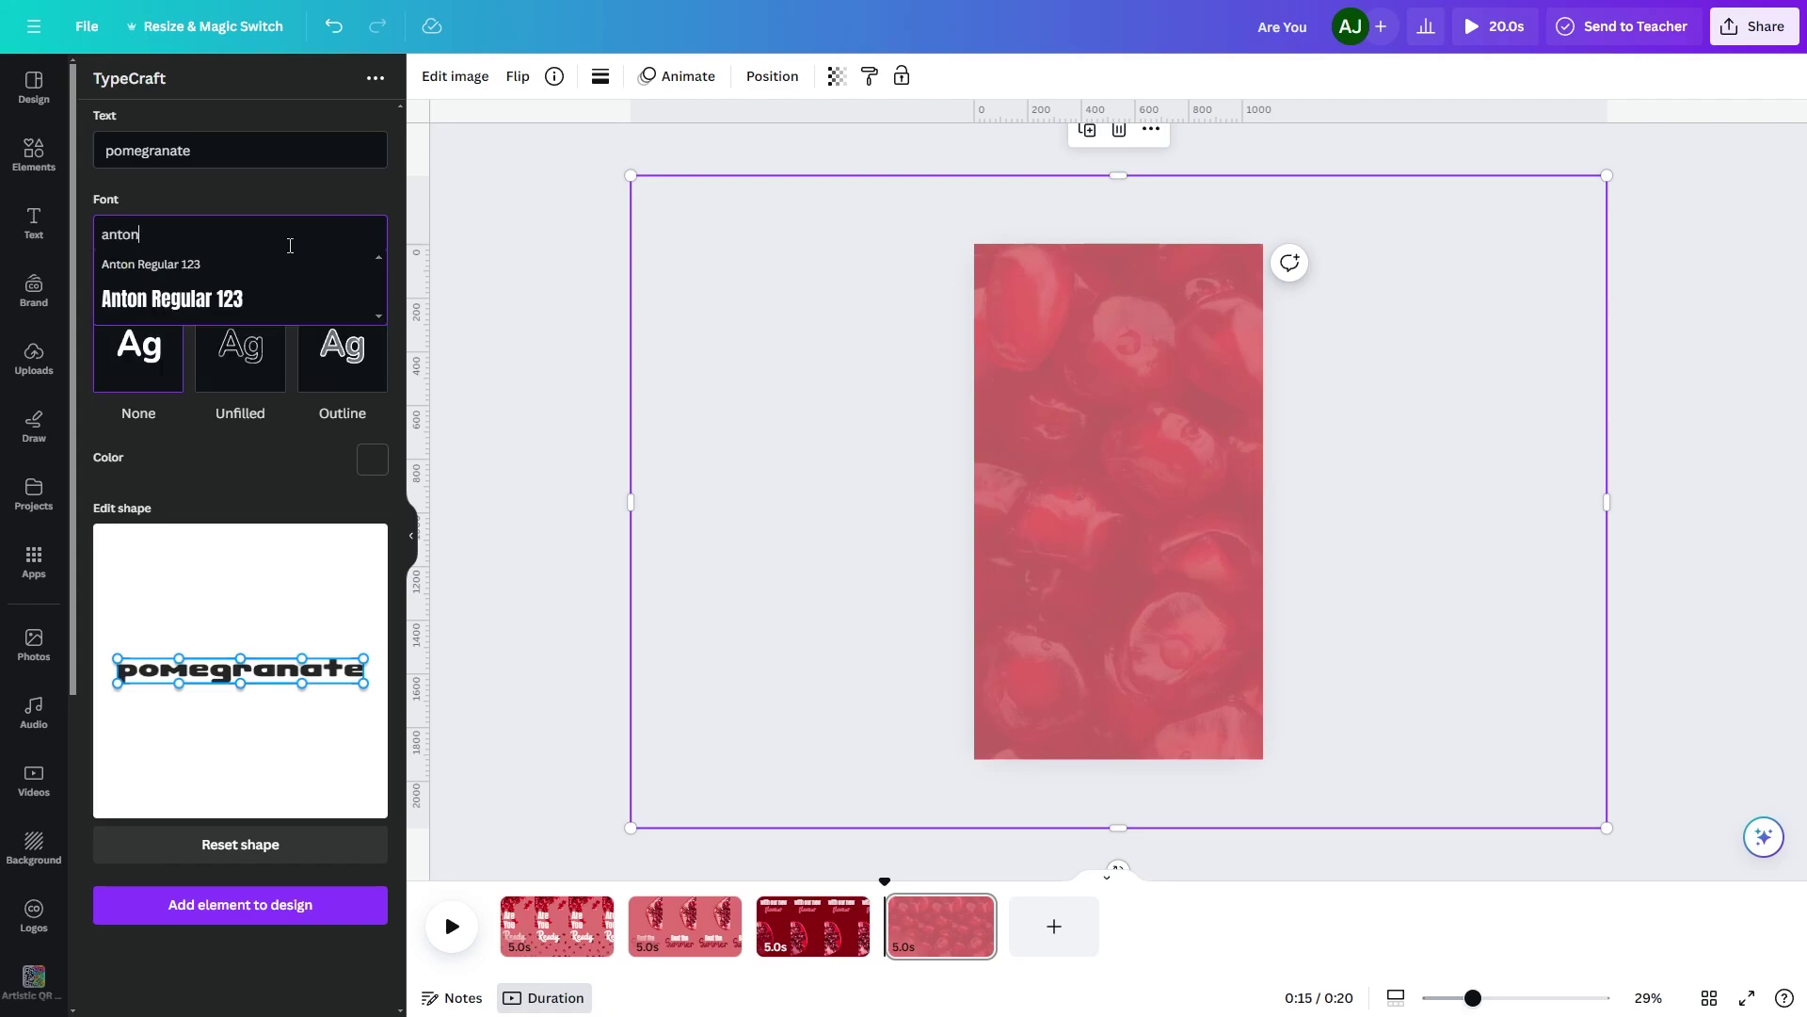
left_click(259, 303)
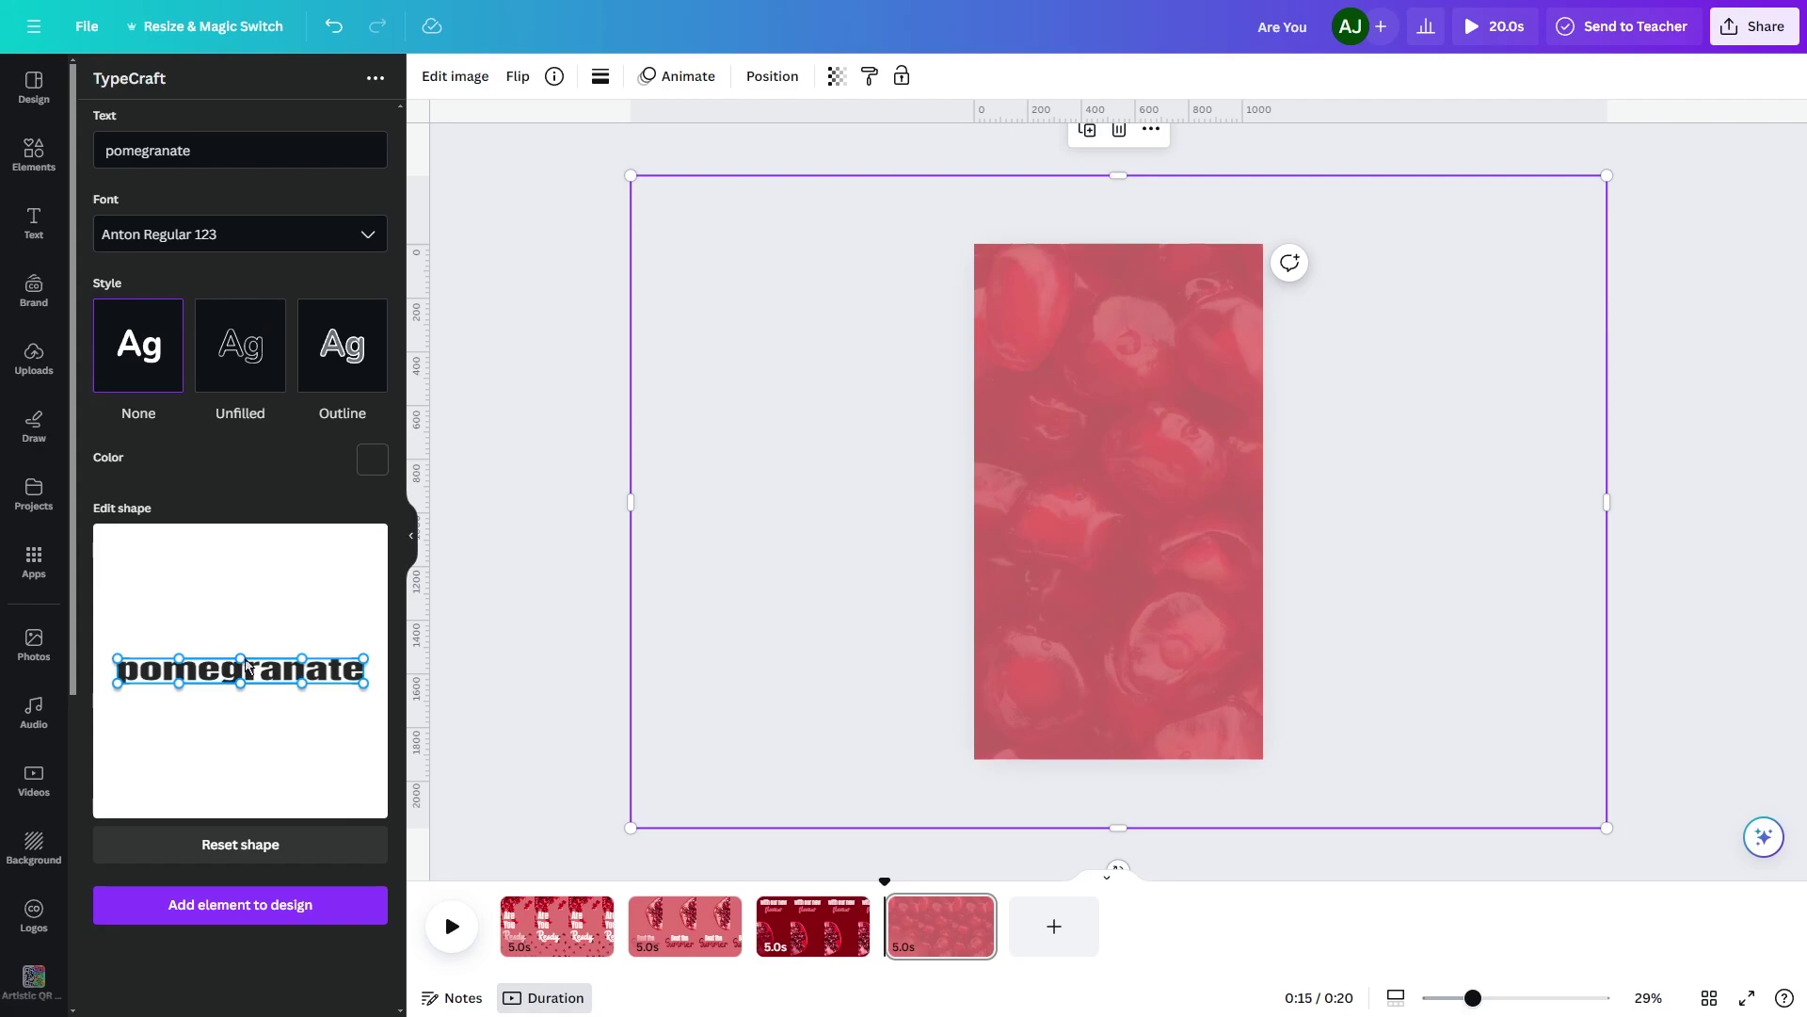
left_click_drag(240, 656, 242, 700)
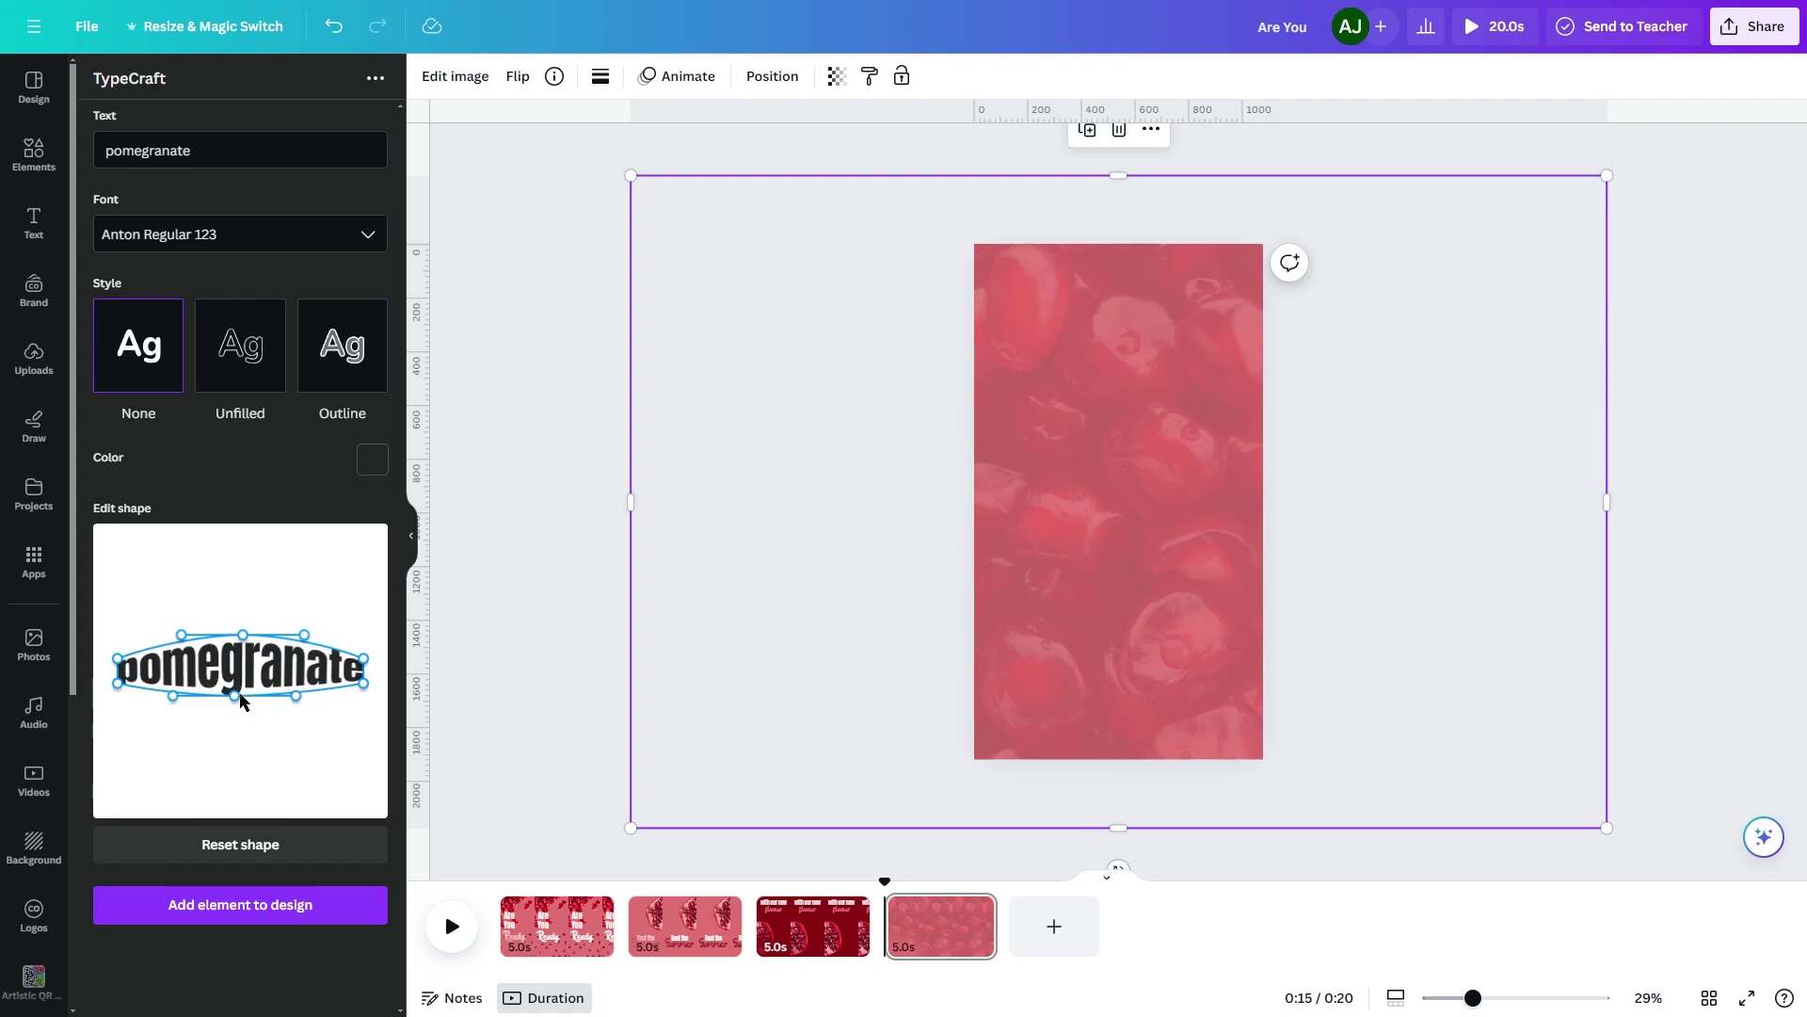
Capitalise it to 'Pomegranate', colour it white, and add it to the page.
left_click(118, 152)
type("P")
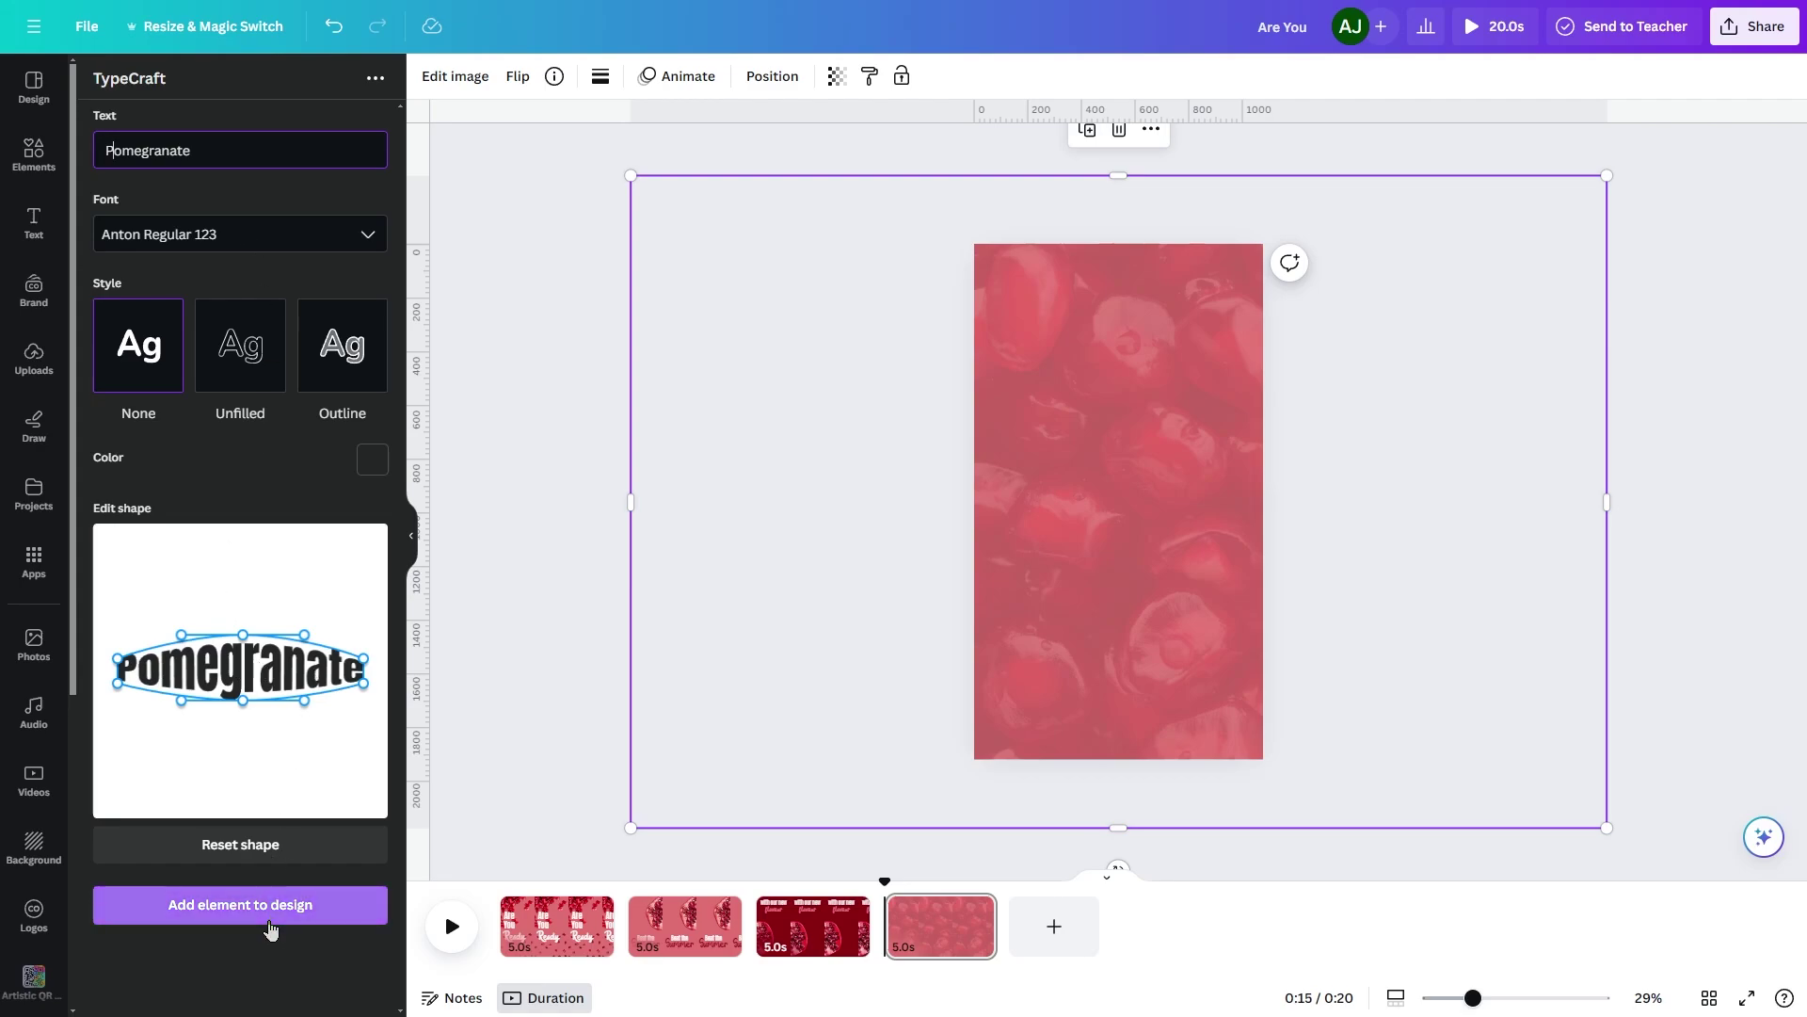
left_click(372, 463)
left_click_drag(172, 309, 118, 231)
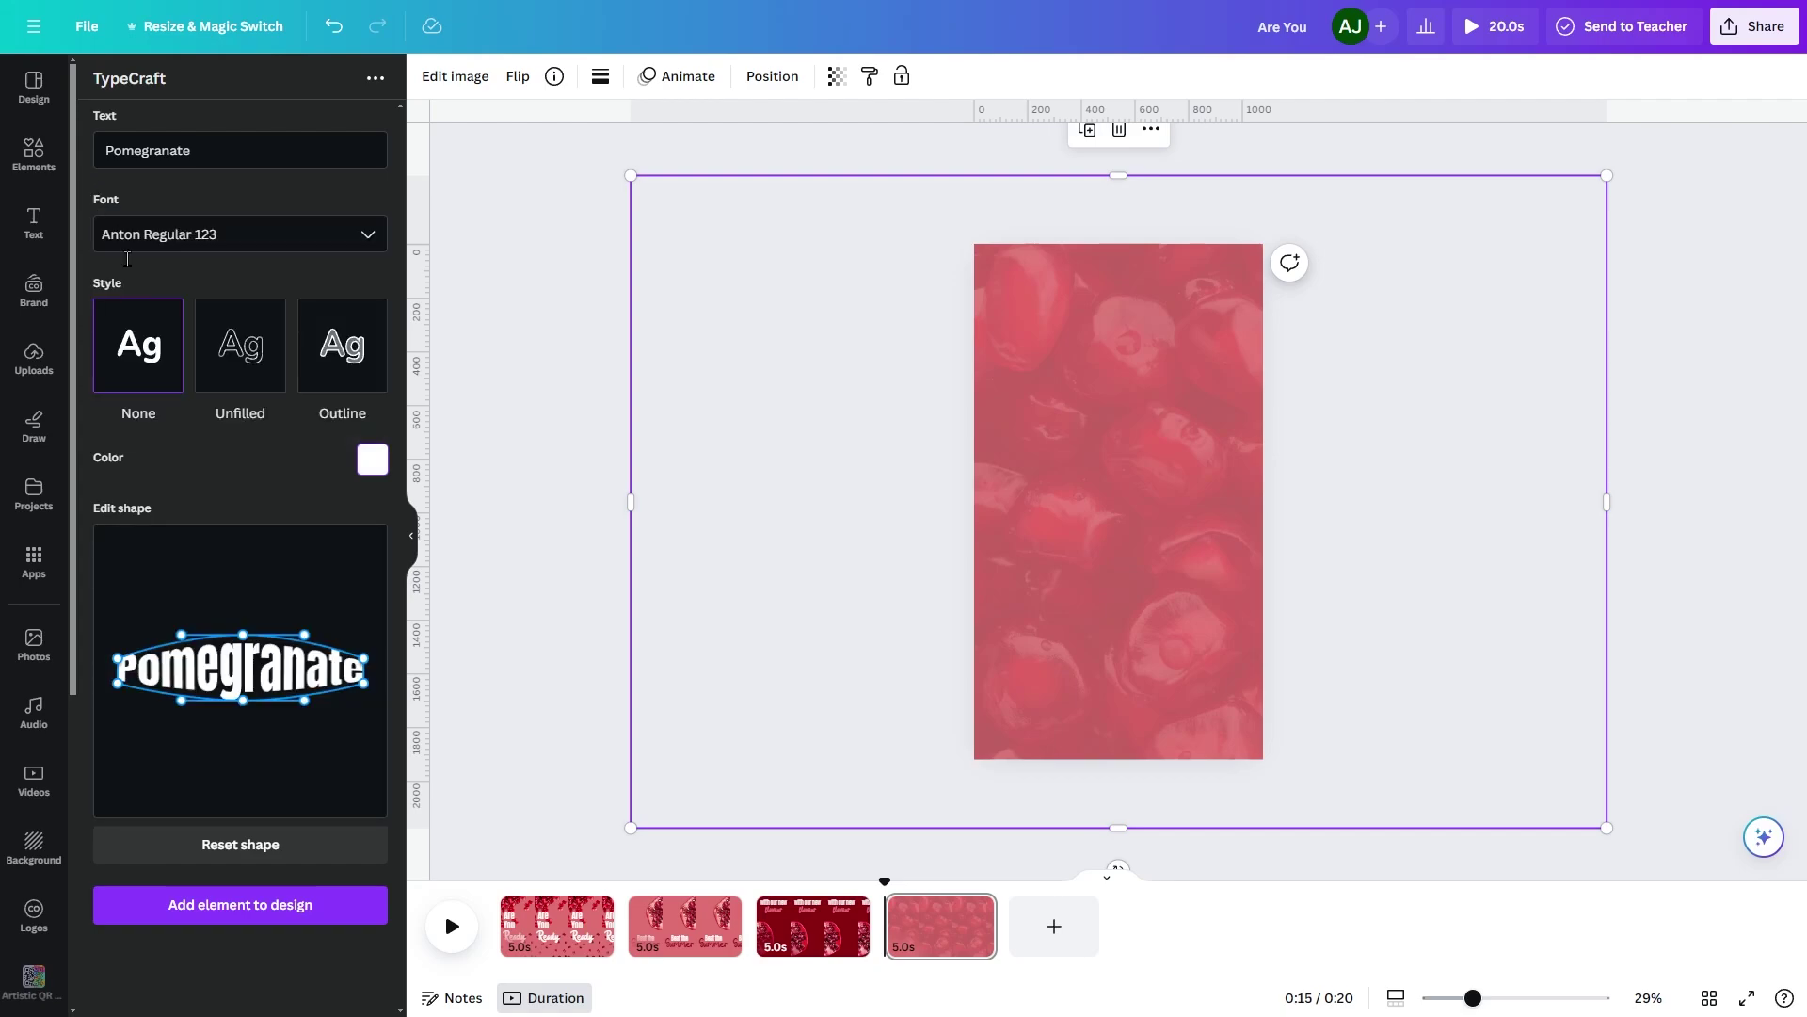
left_click(291, 910)
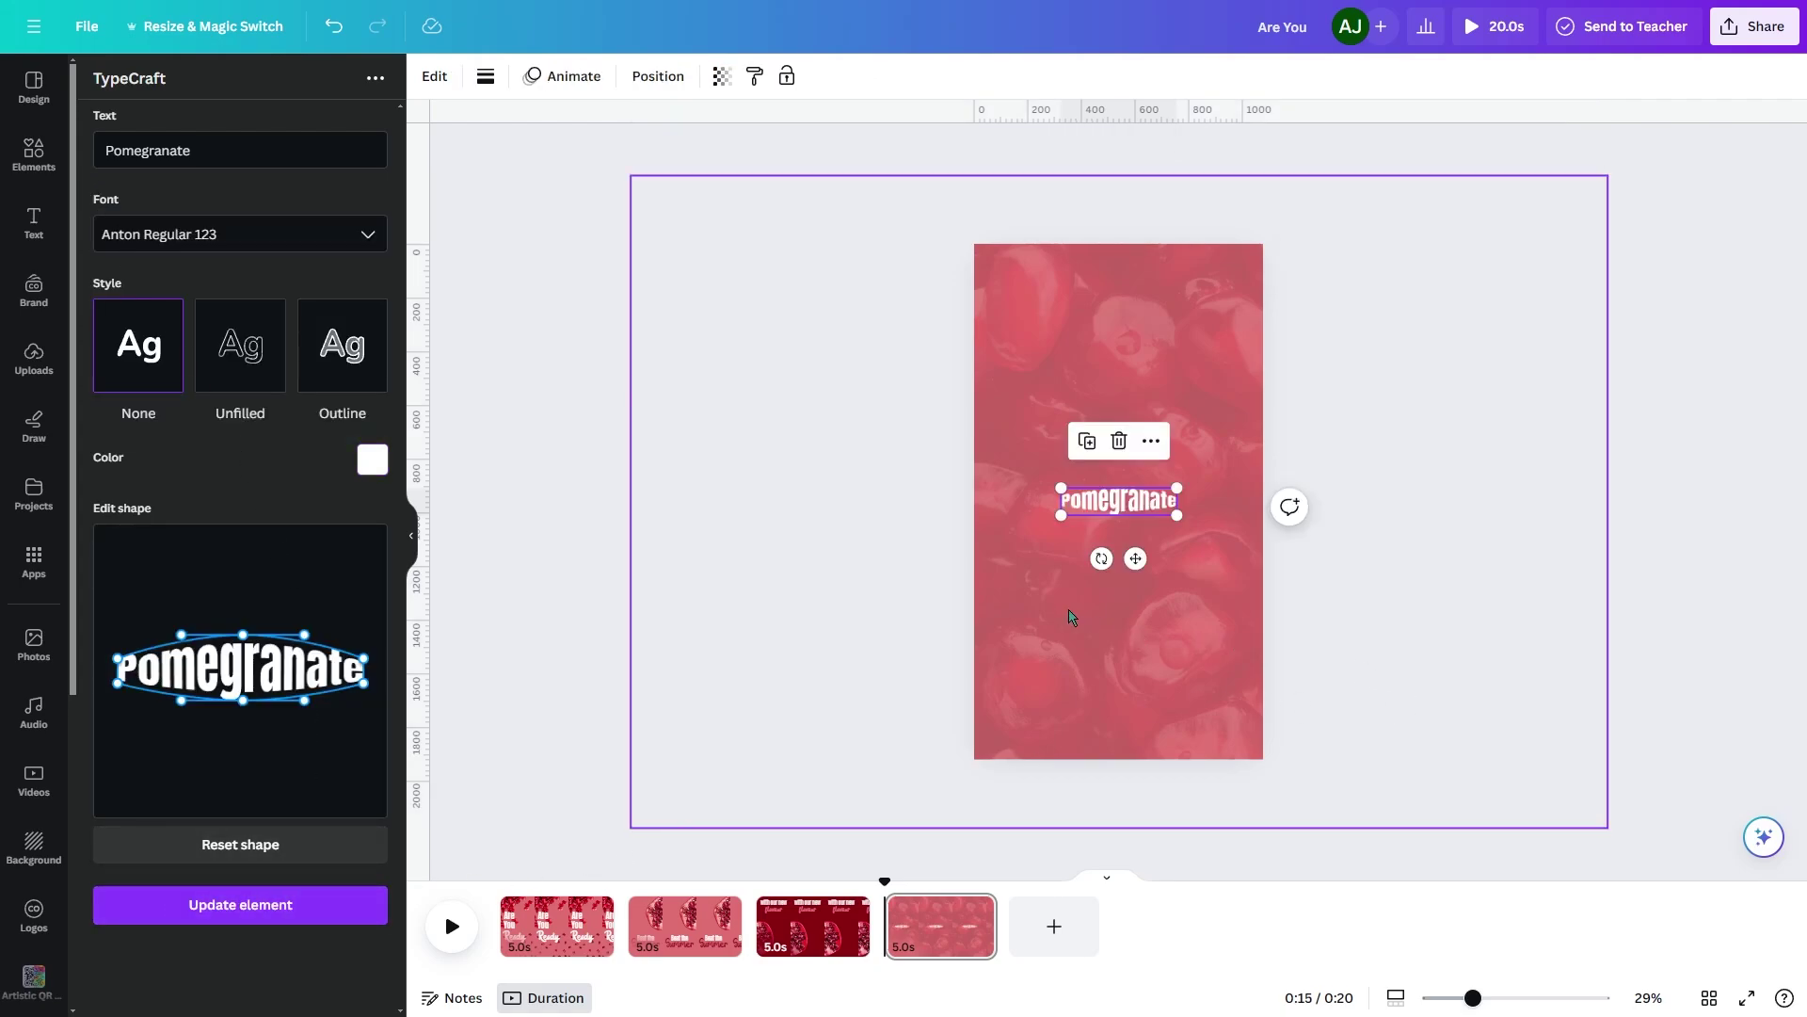
Move the Pomegranate title near the page top and recolour its copy dark red #891d1d.
left_click_drag(1140, 506, 1140, 350)
left_click(1341, 392)
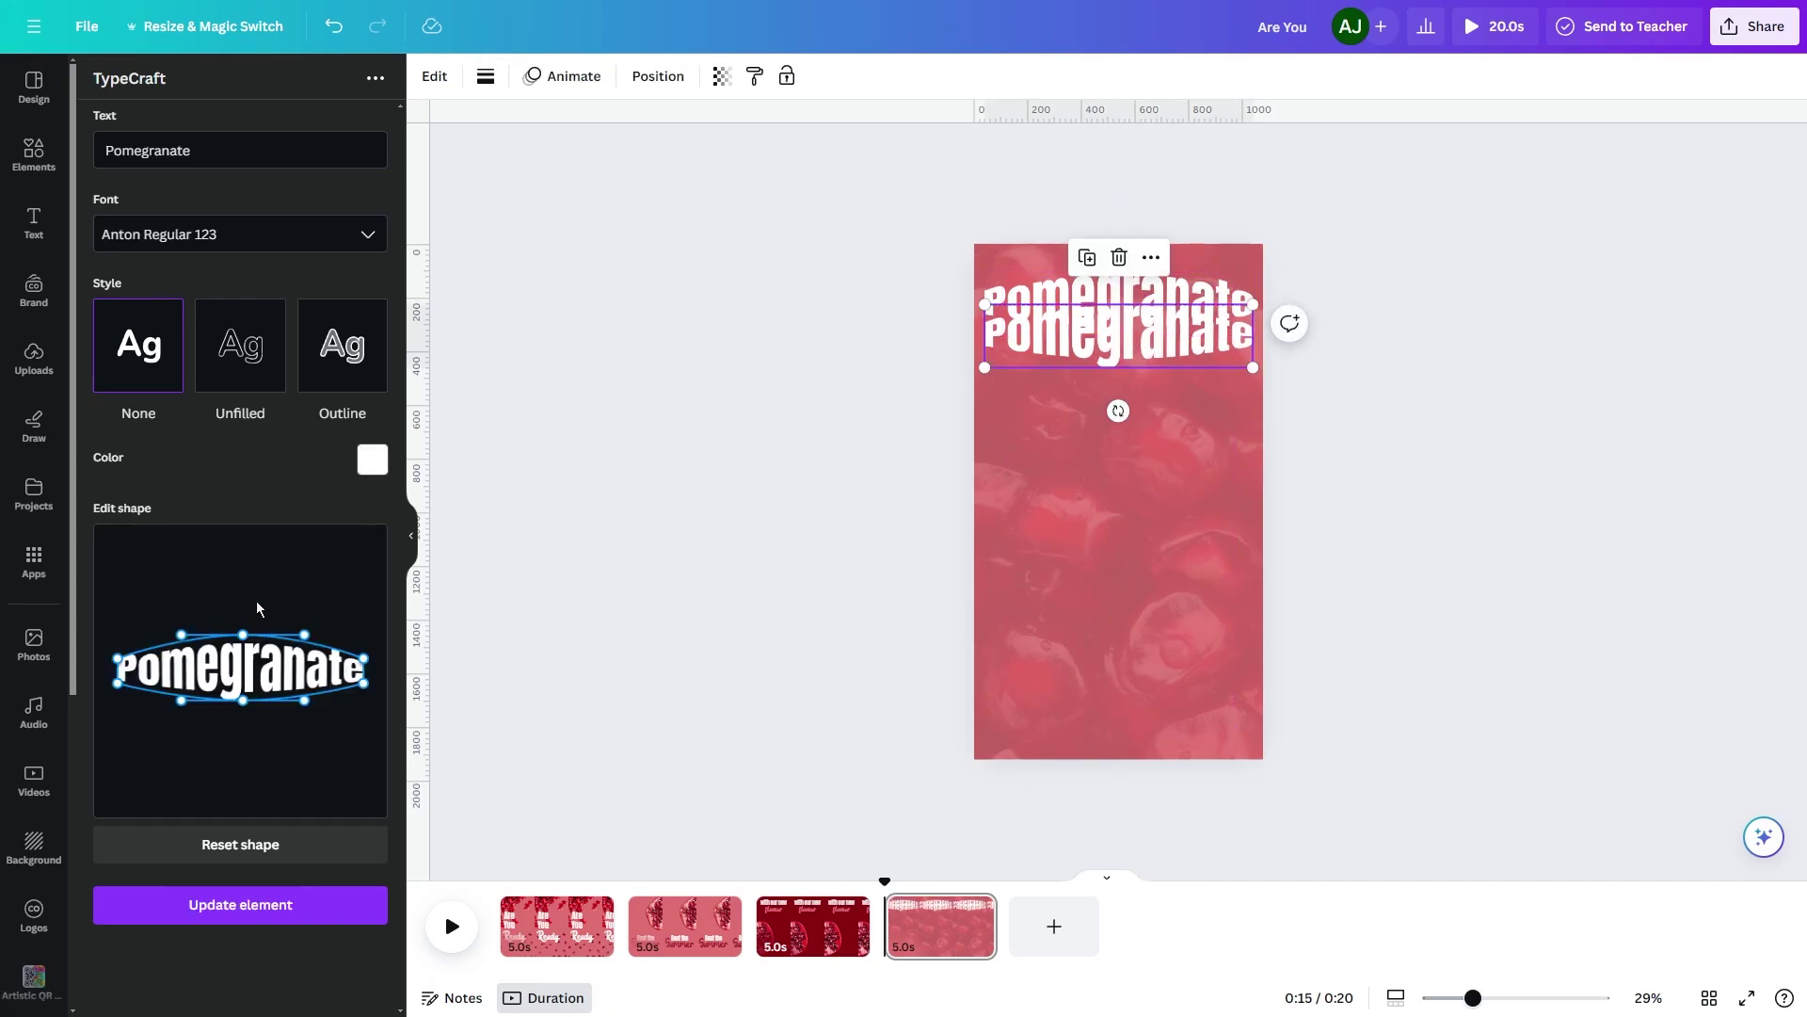
left_click(373, 460)
left_click_drag(260, 240, 310, 274)
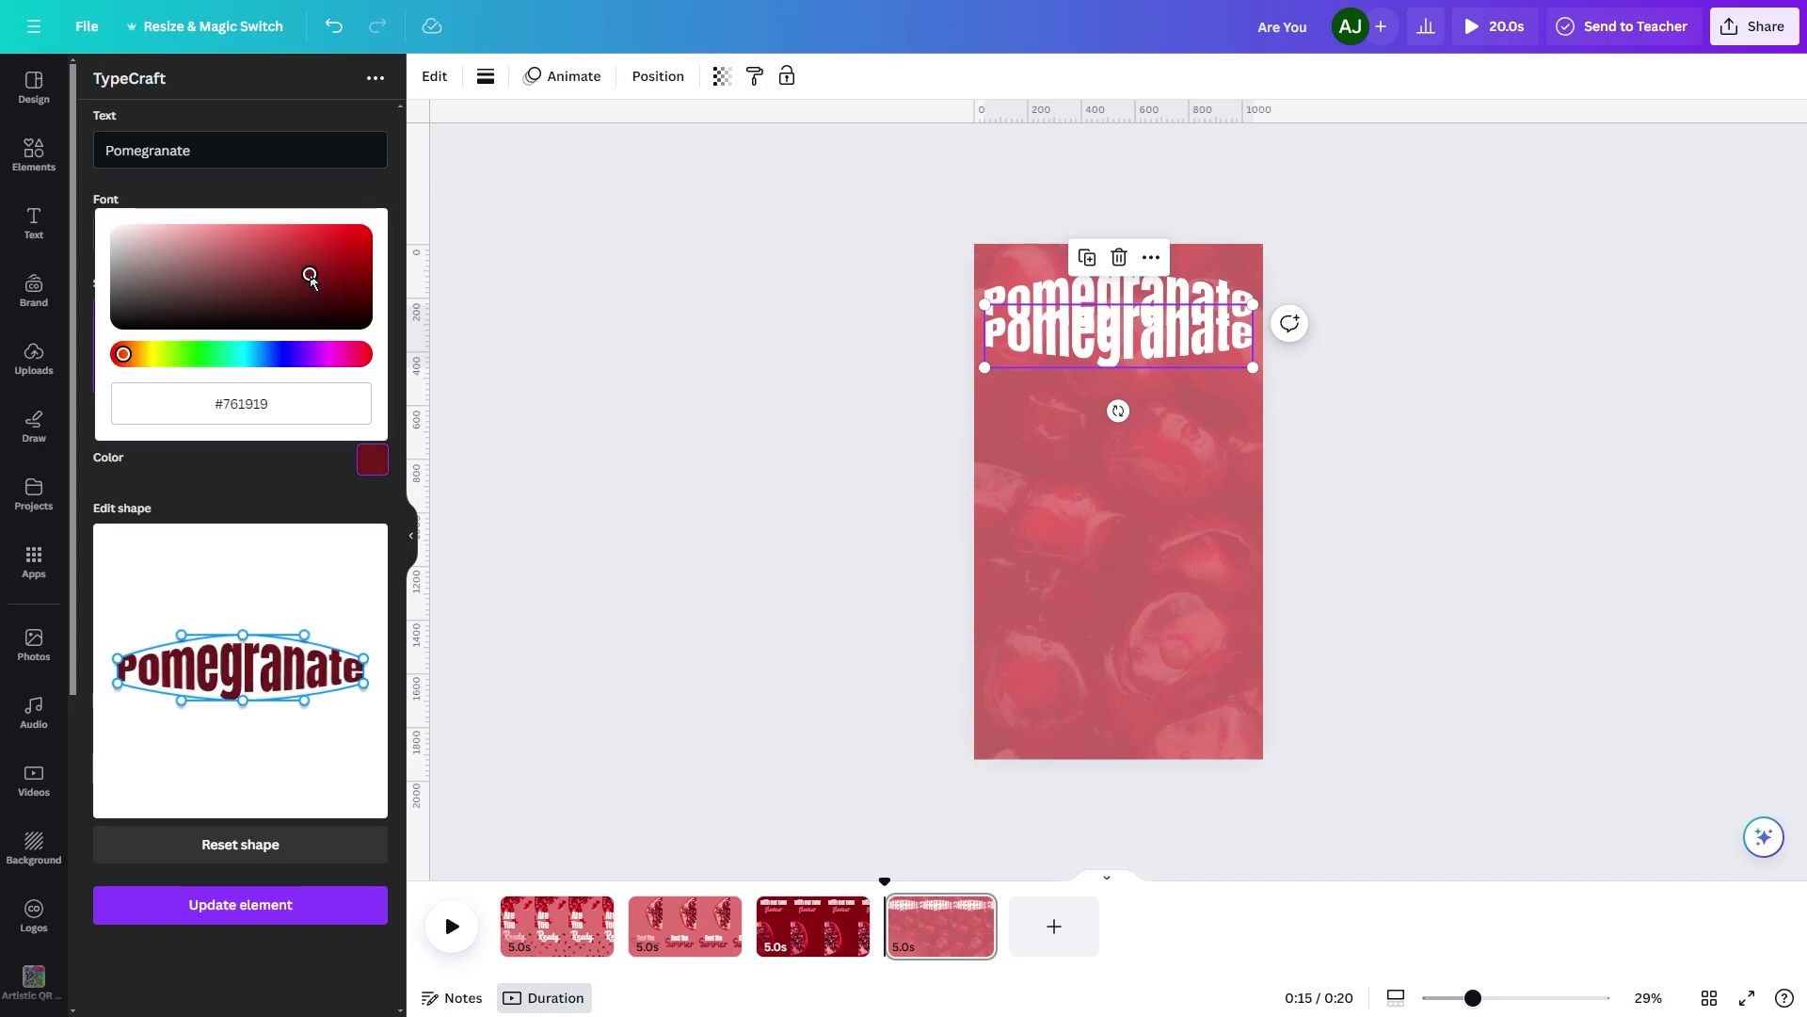
left_click(242, 908)
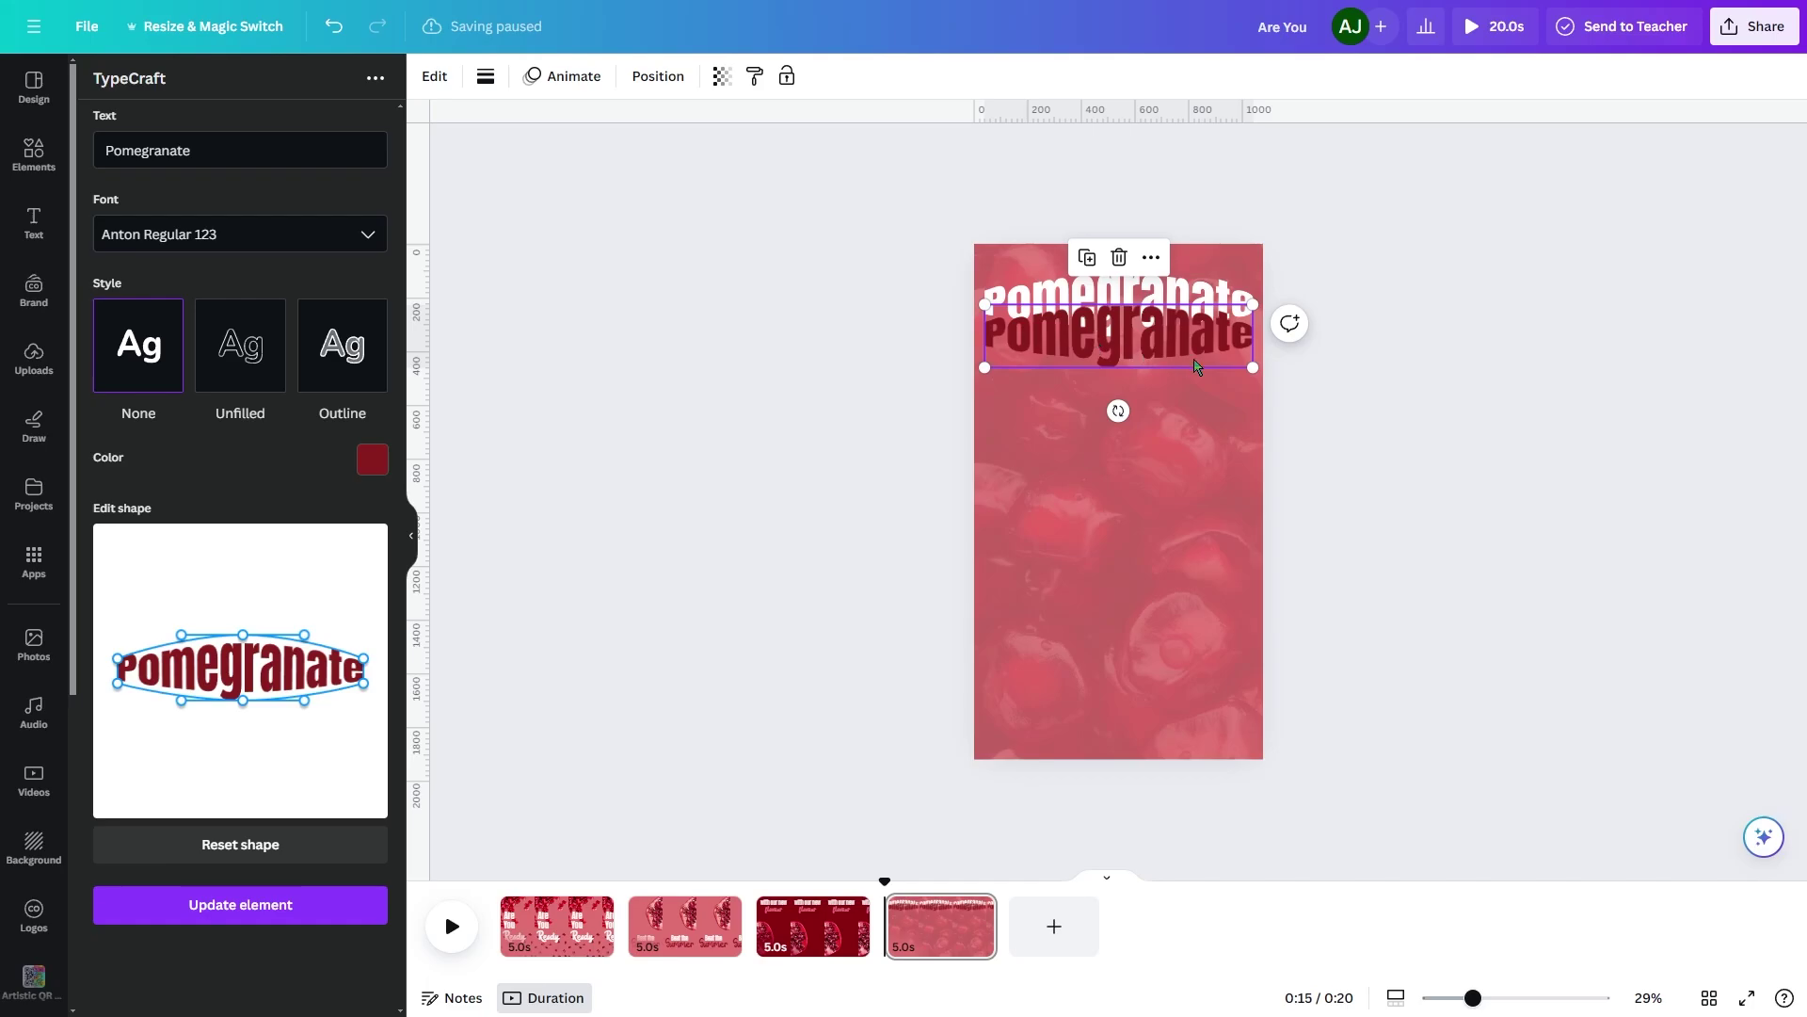
Tuck the dark red copy just beneath the white title as a shadow.
left_click(1364, 392)
left_click(1178, 353)
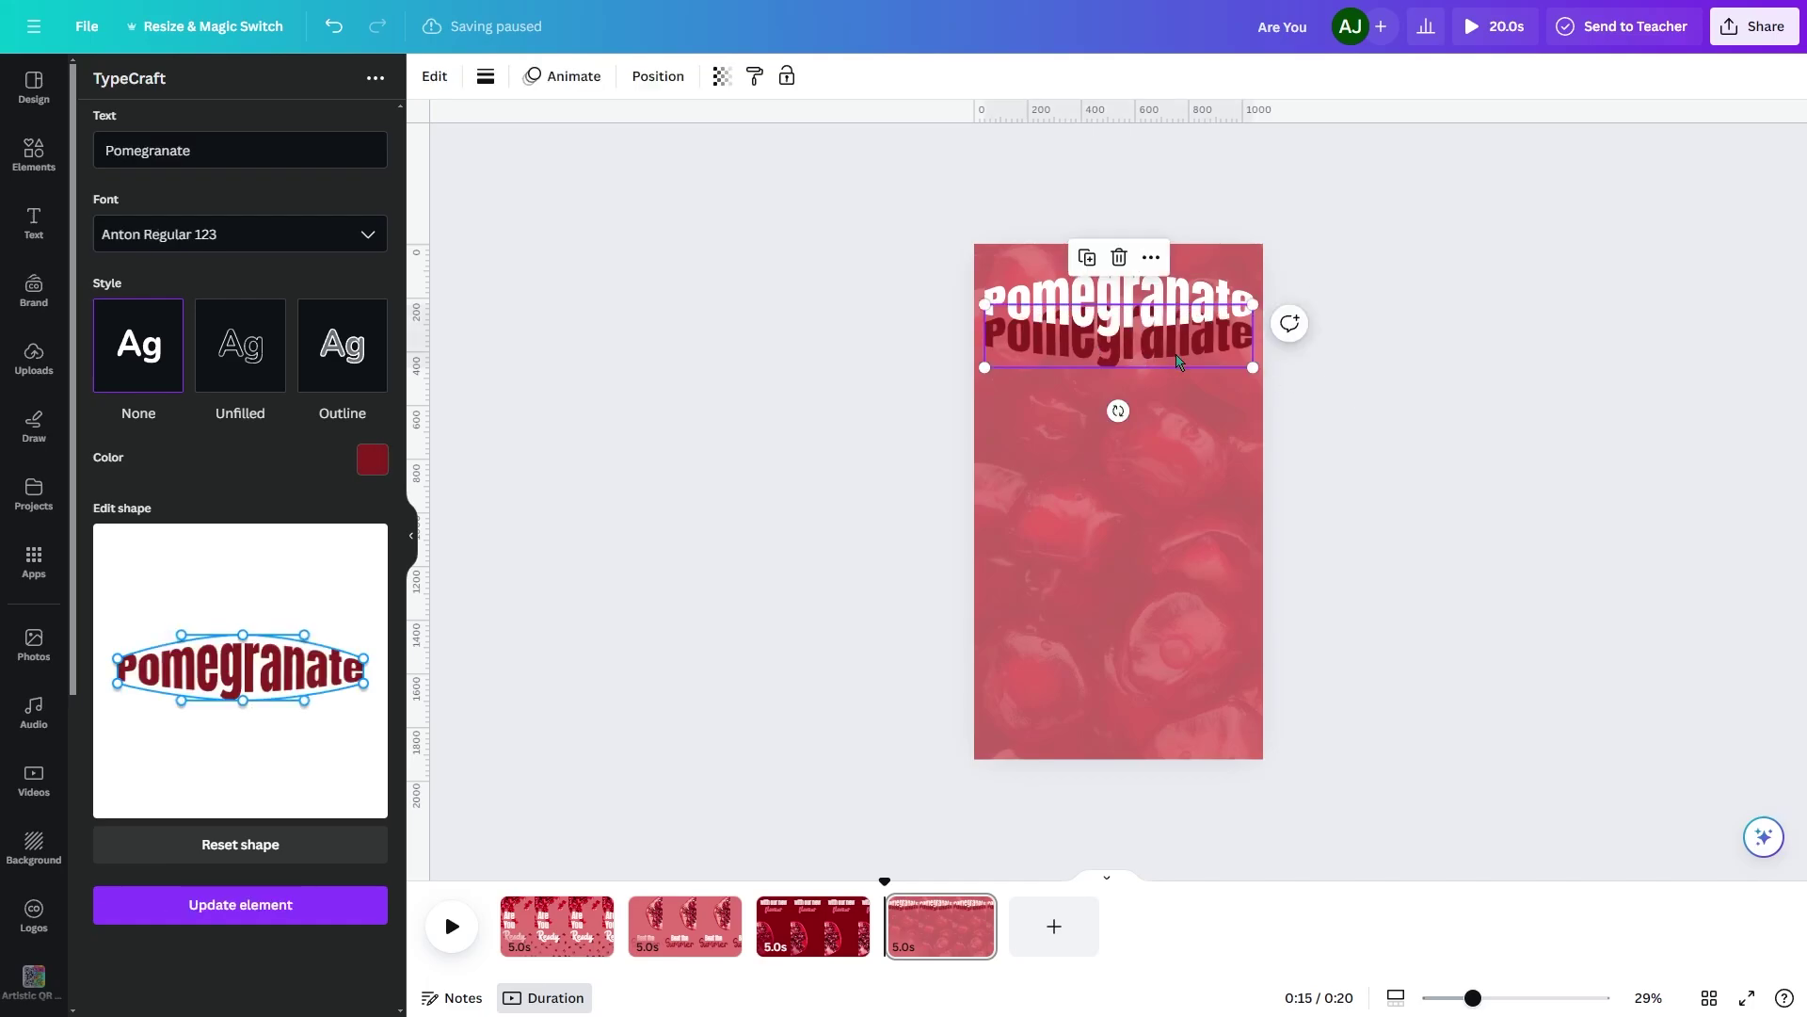
left_click_drag(1178, 354, 1181, 339)
left_click(1397, 407)
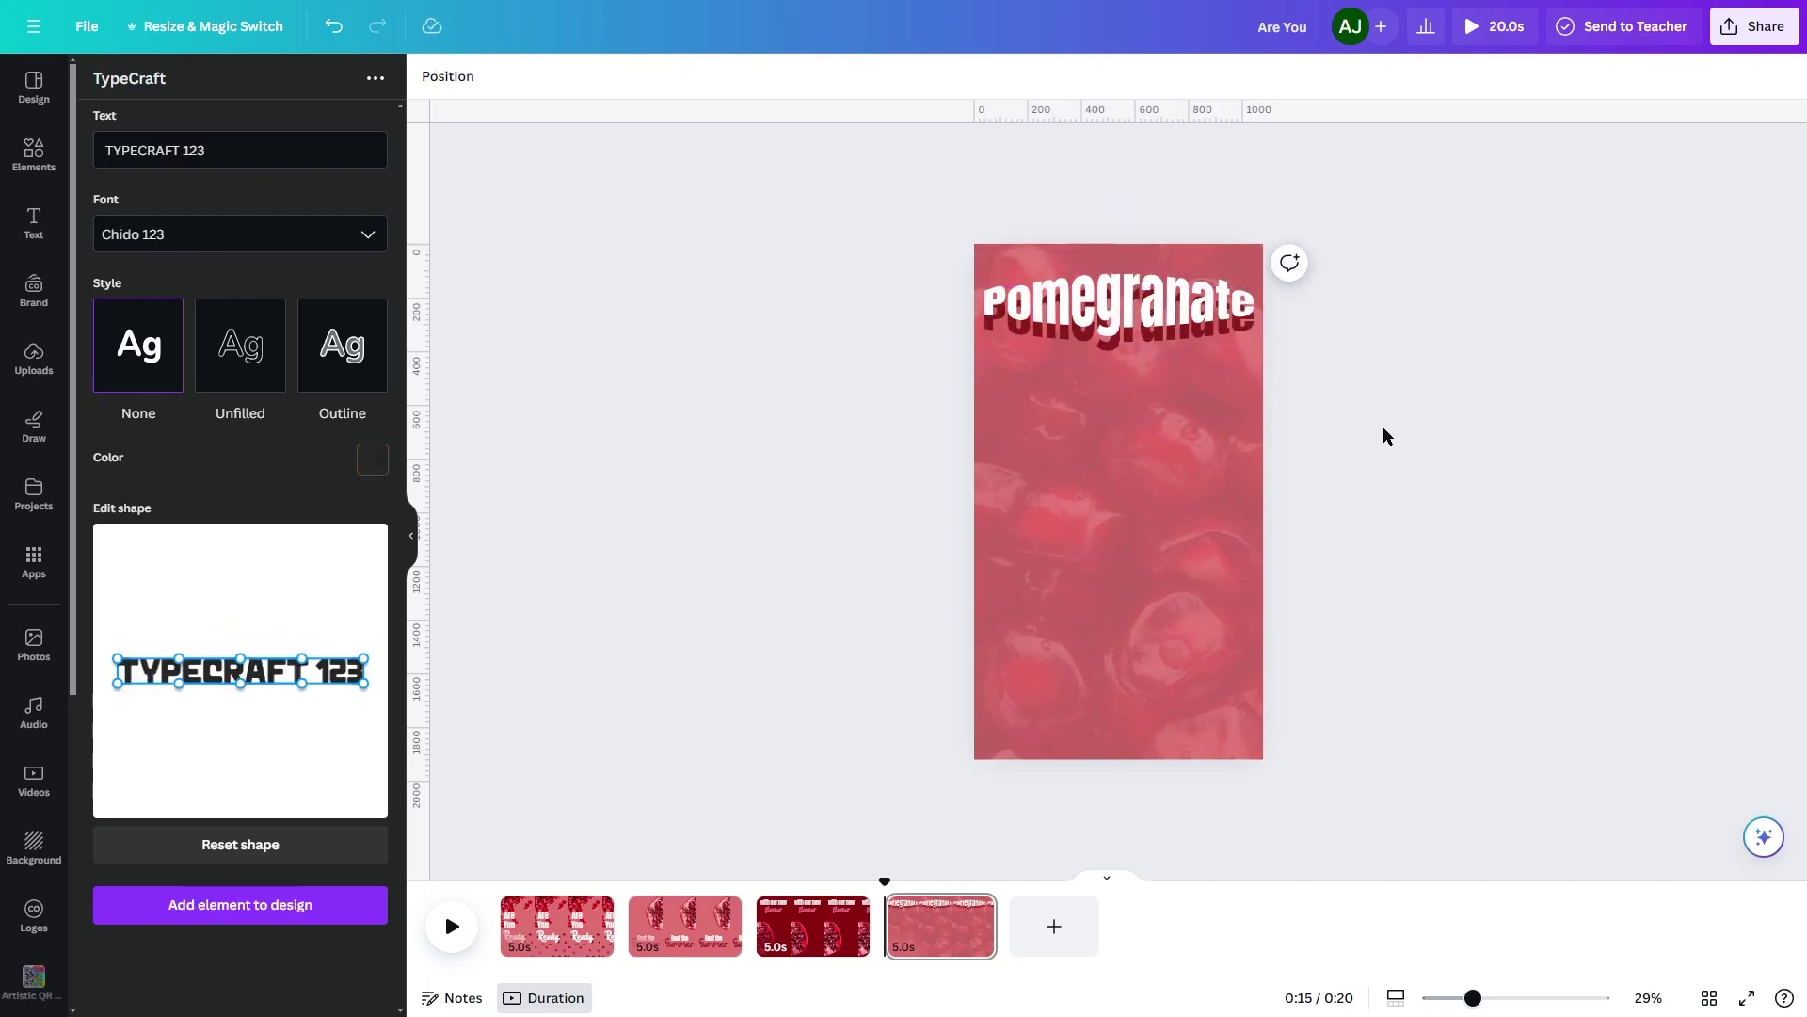
Add the uploaded drink pouch image to page 4 and remove its white background.
left_click(34, 358)
left_click(320, 258)
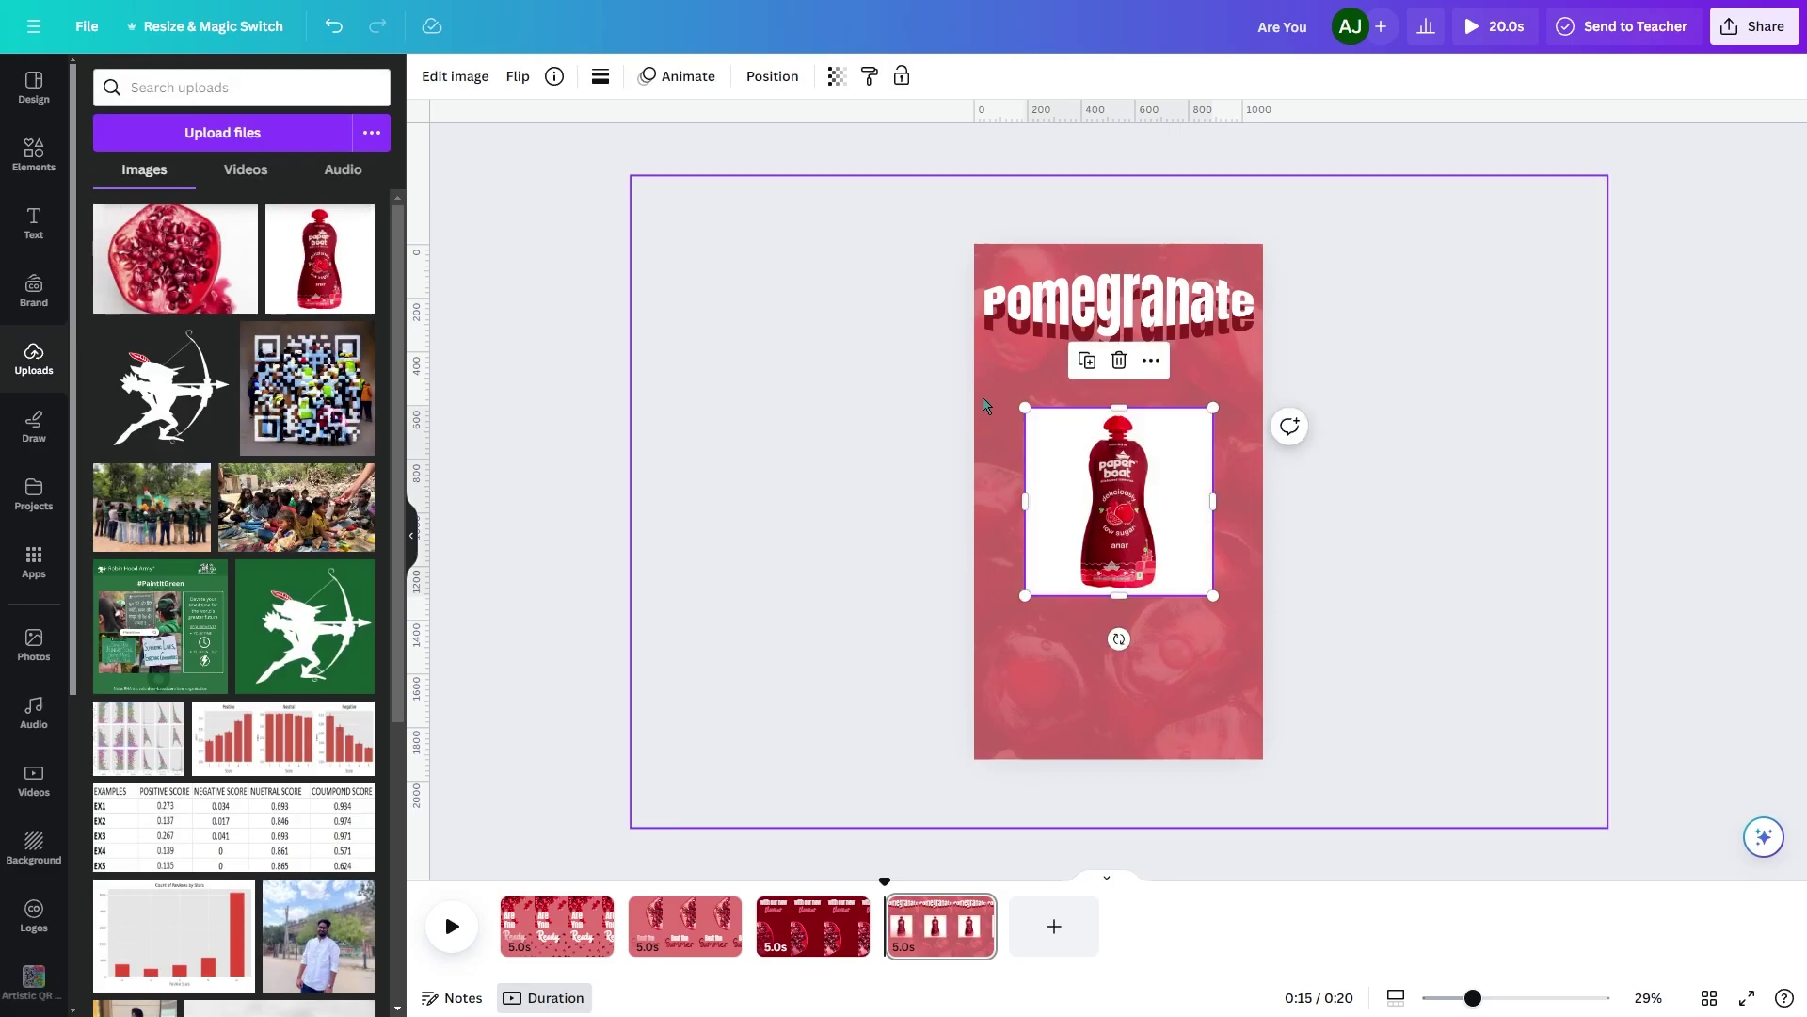
left_click(456, 76)
left_click(132, 218)
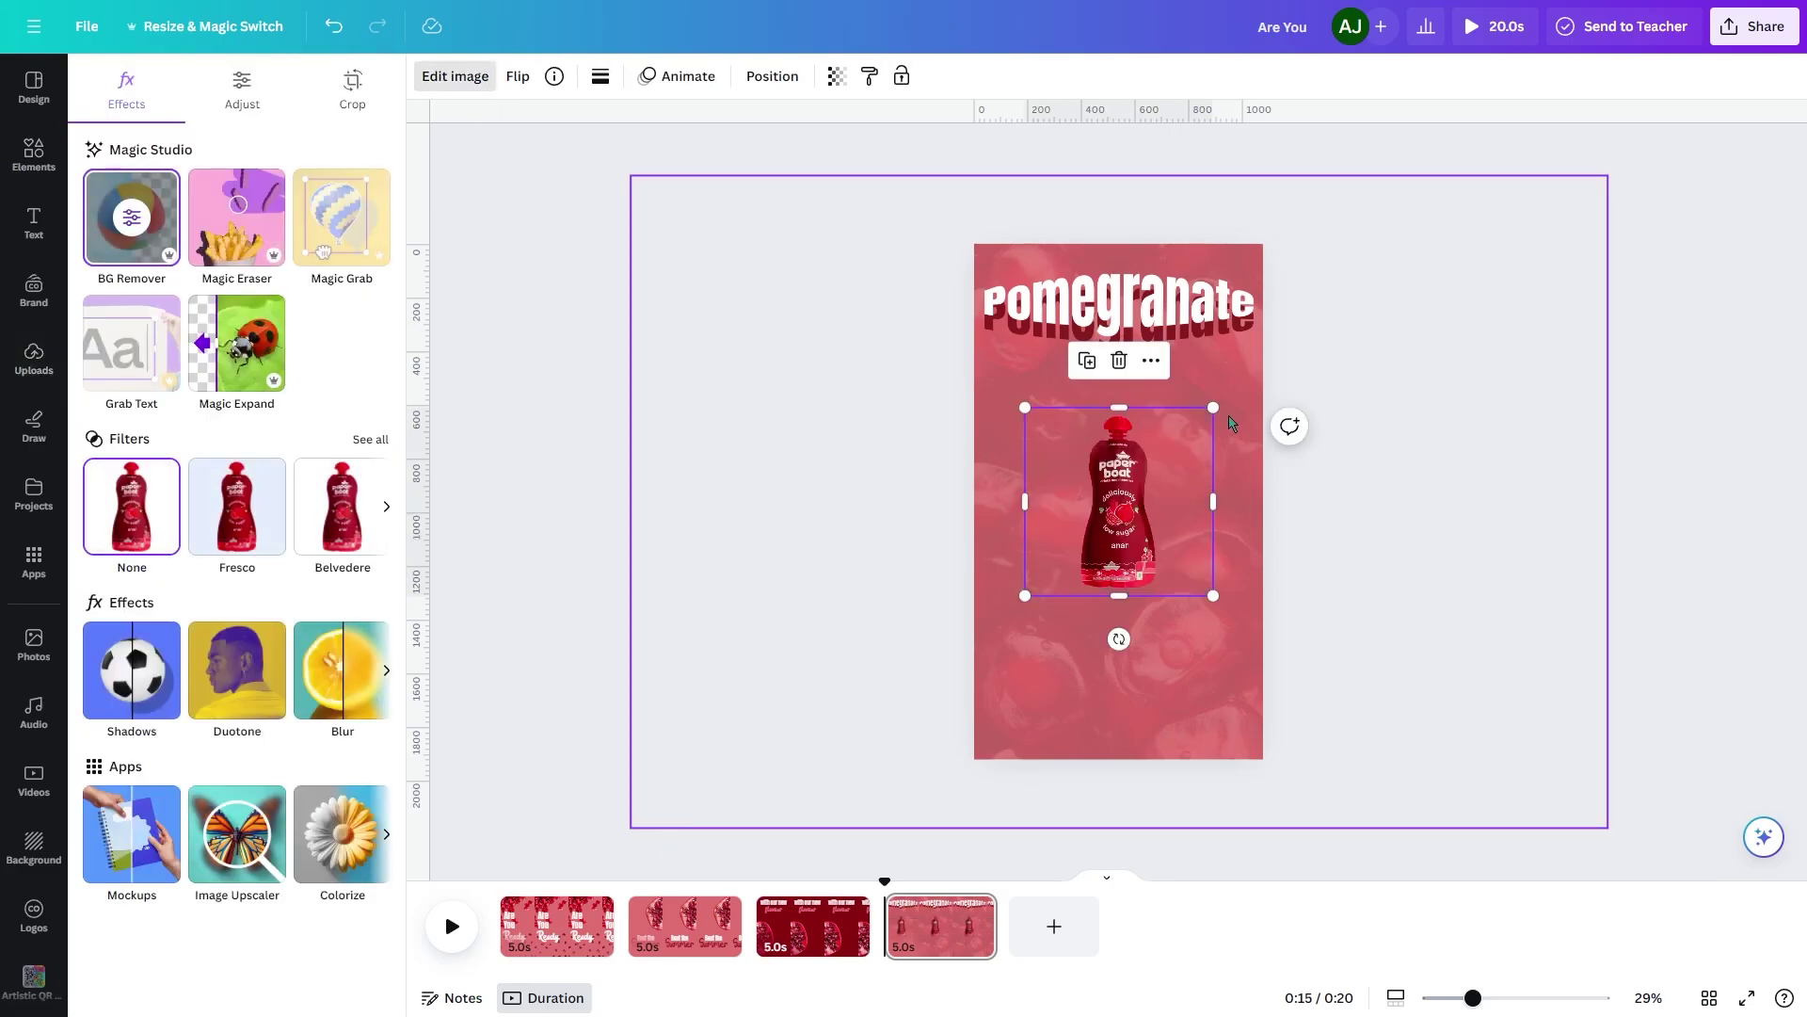
Enlarge the pouch and snap it to the page's centre line beneath the title.
left_click_drag(1210, 405, 1331, 335)
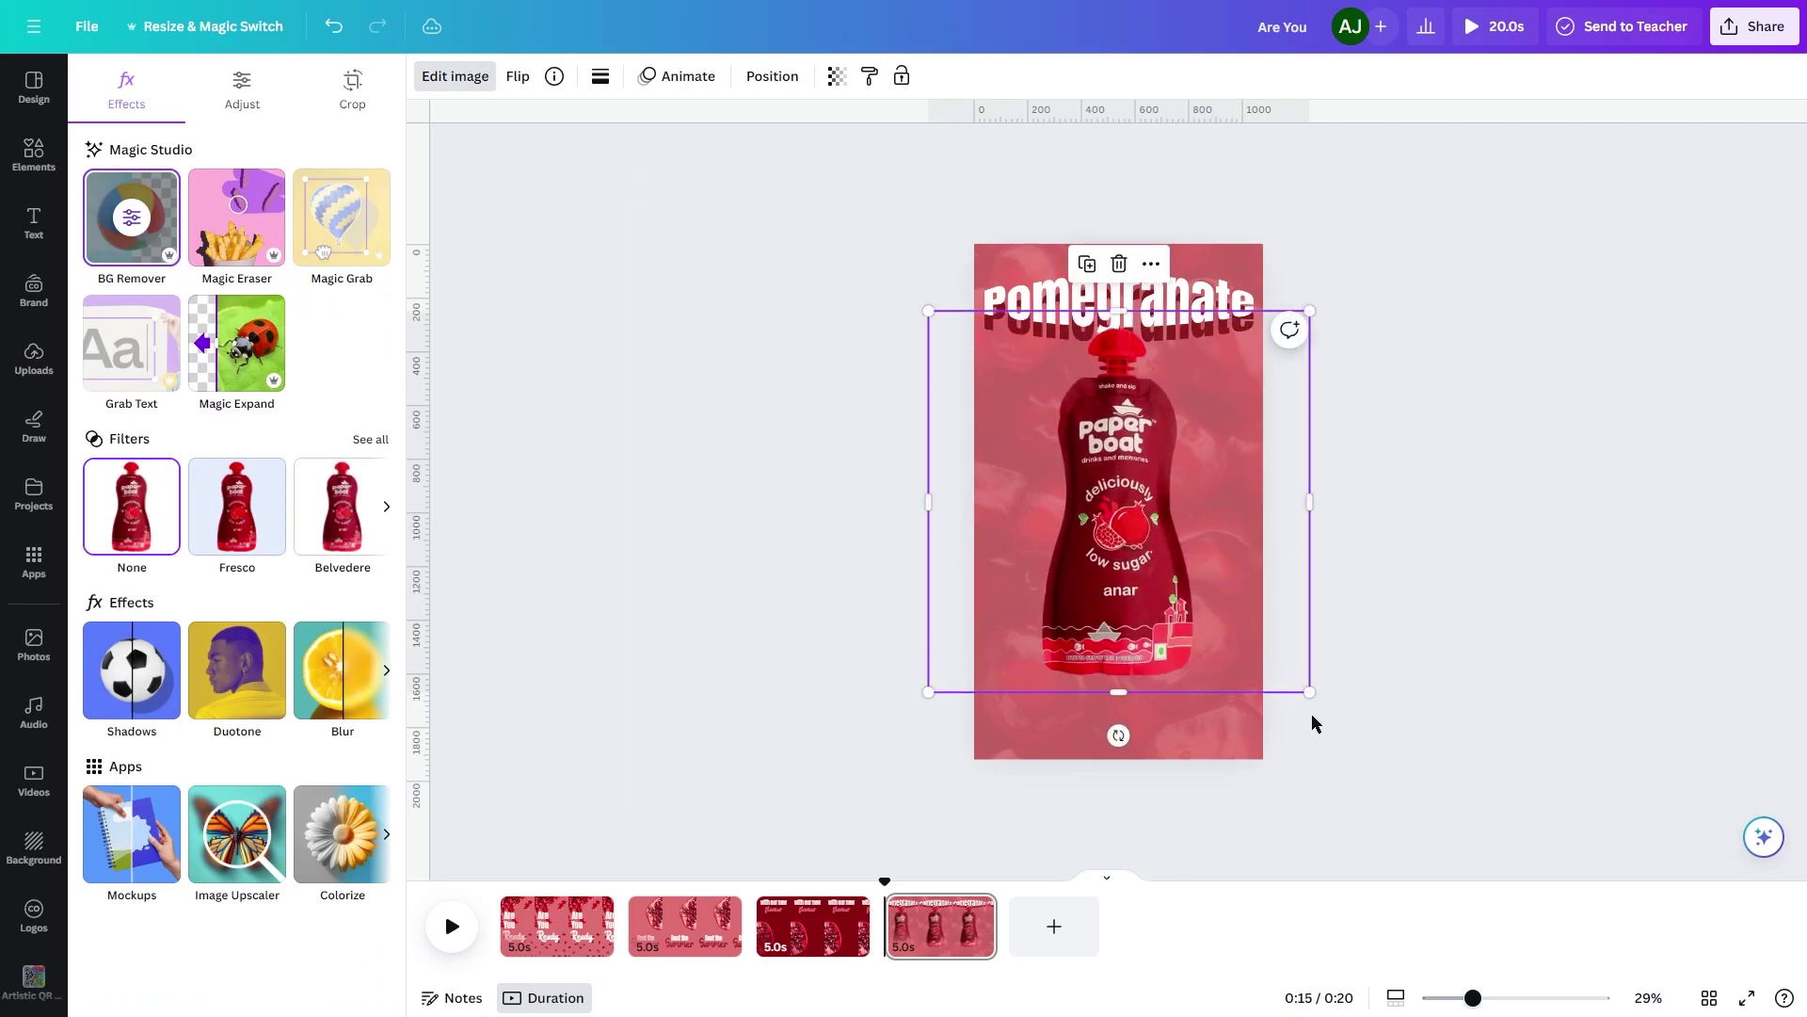
left_click_drag(1309, 692, 1339, 726)
left_click_drag(1228, 608, 1234, 612)
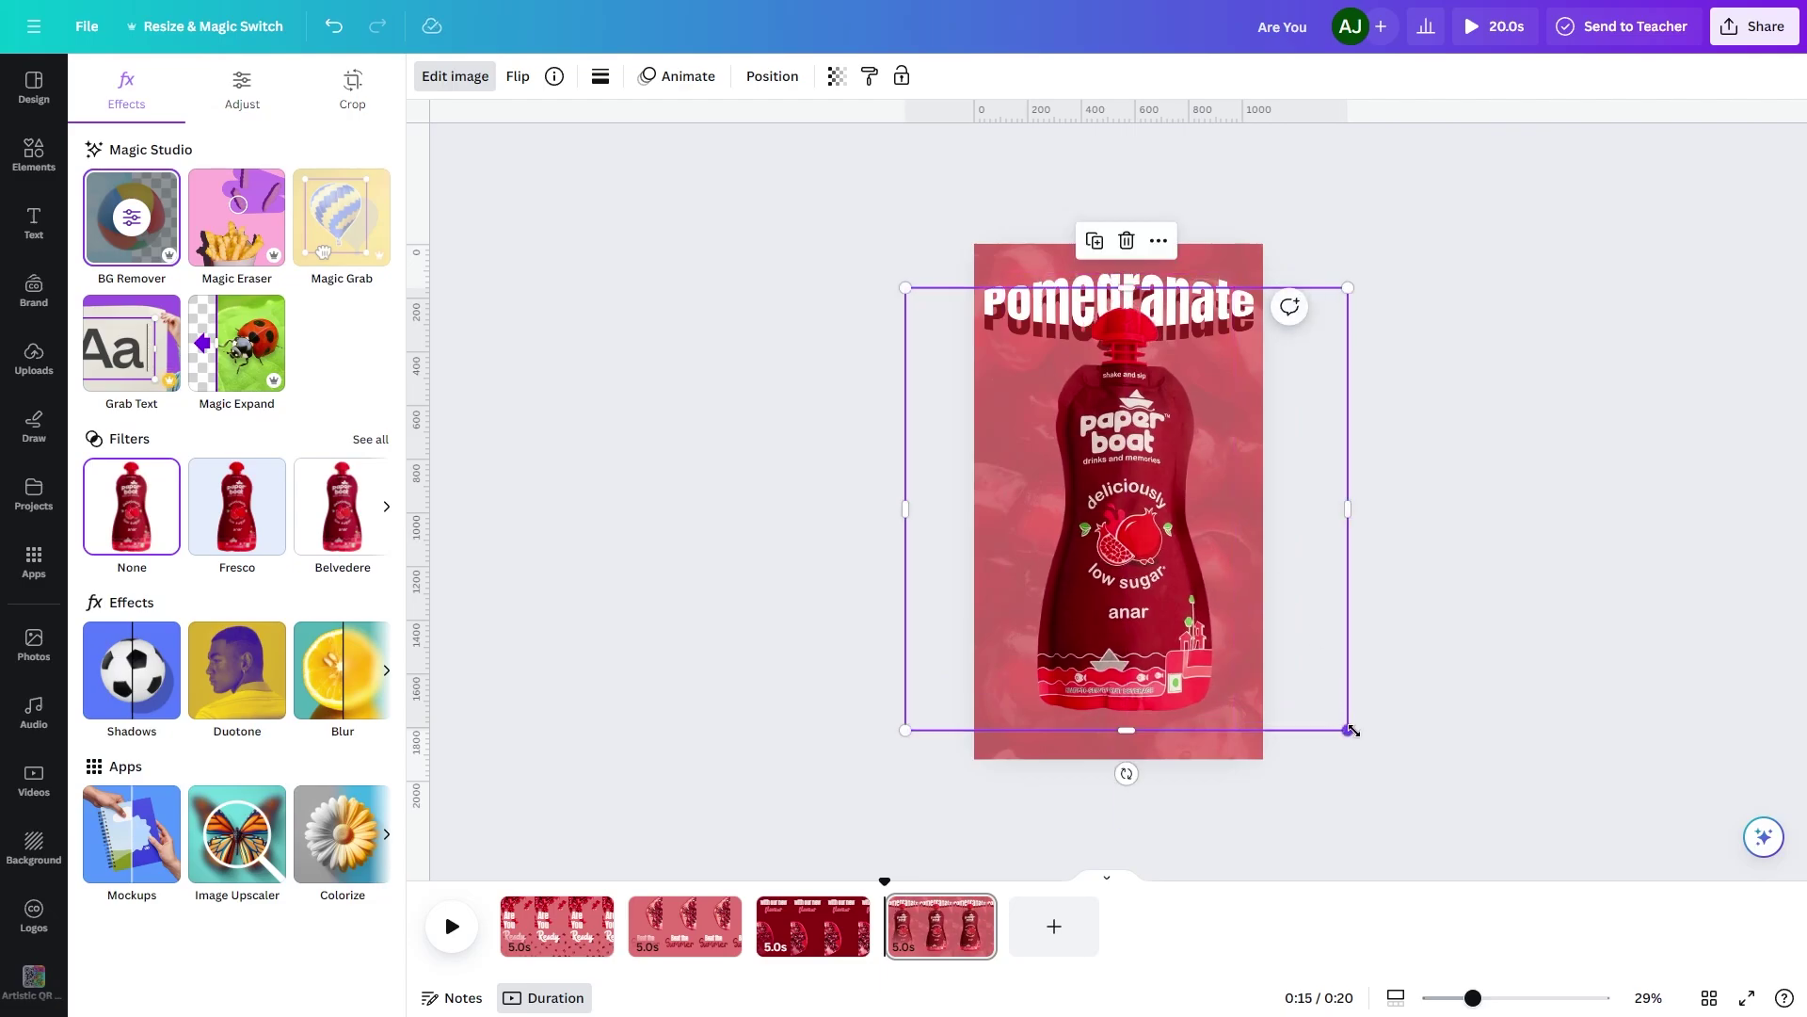
left_click_drag(1348, 730, 1336, 696)
left_click(1239, 634)
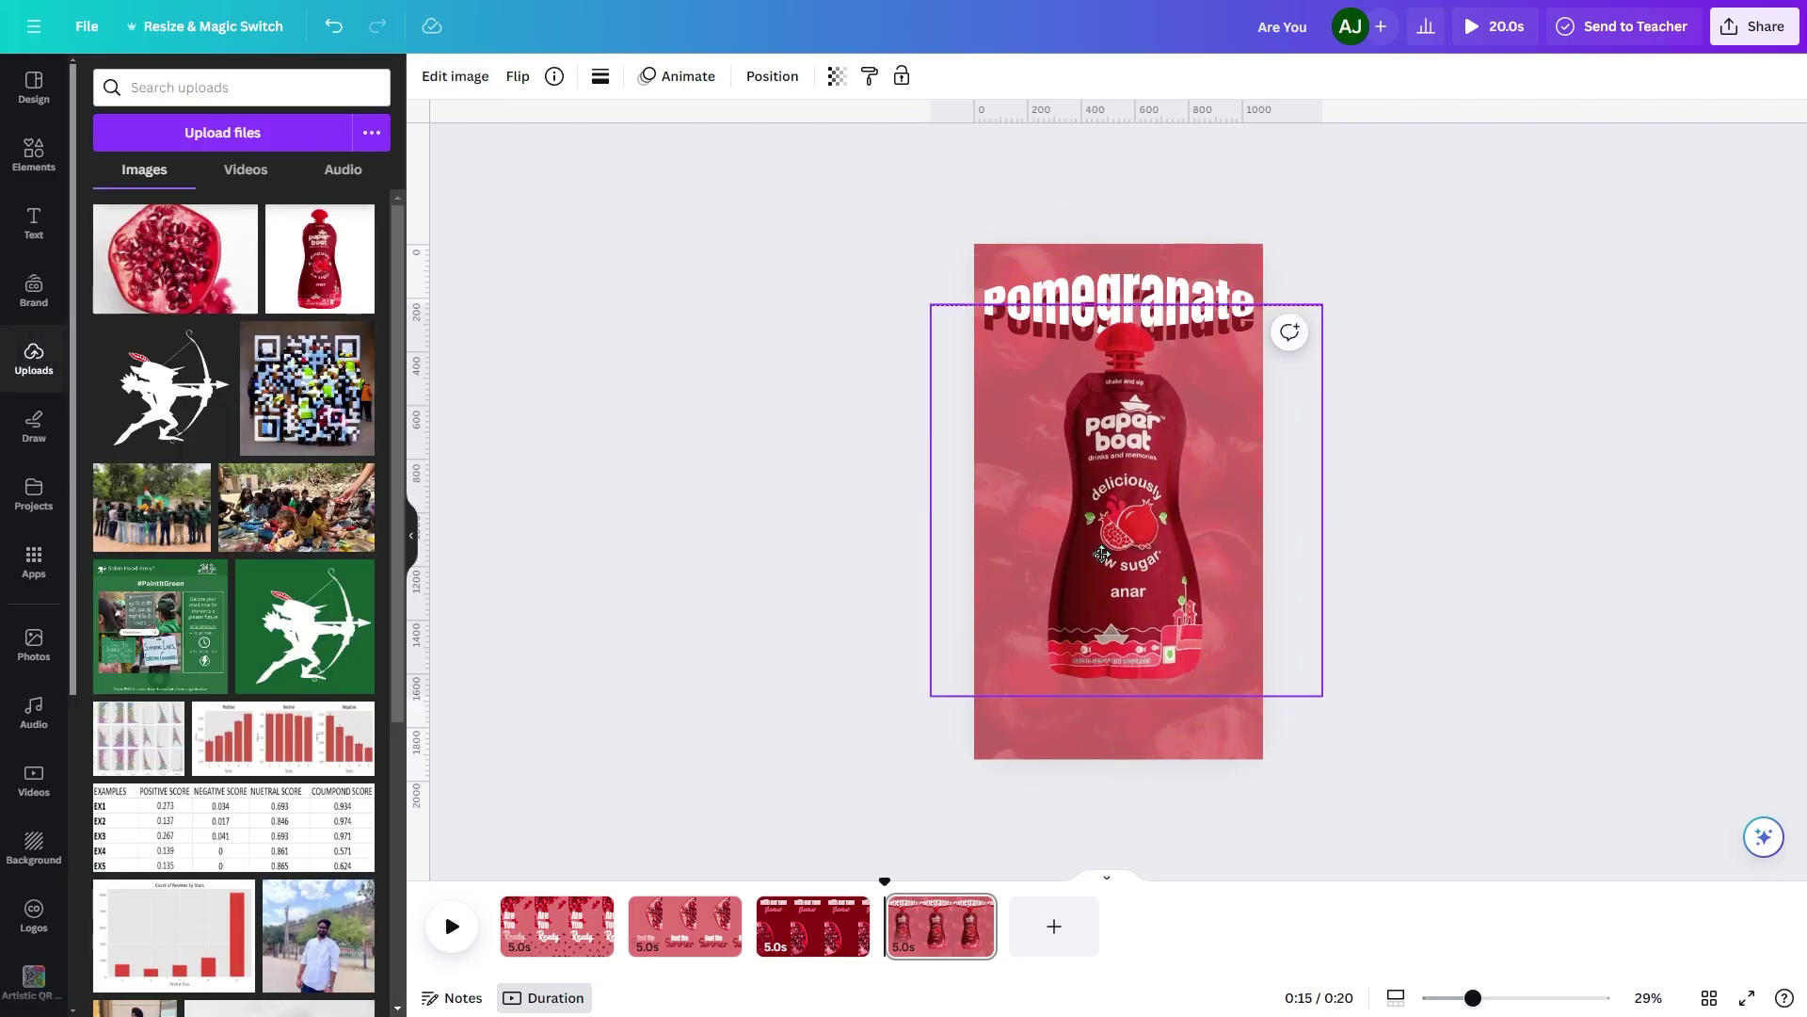
left_click_drag(1102, 553, 1094, 548)
left_click(1396, 613)
left_click_drag(1210, 573, 1169, 569)
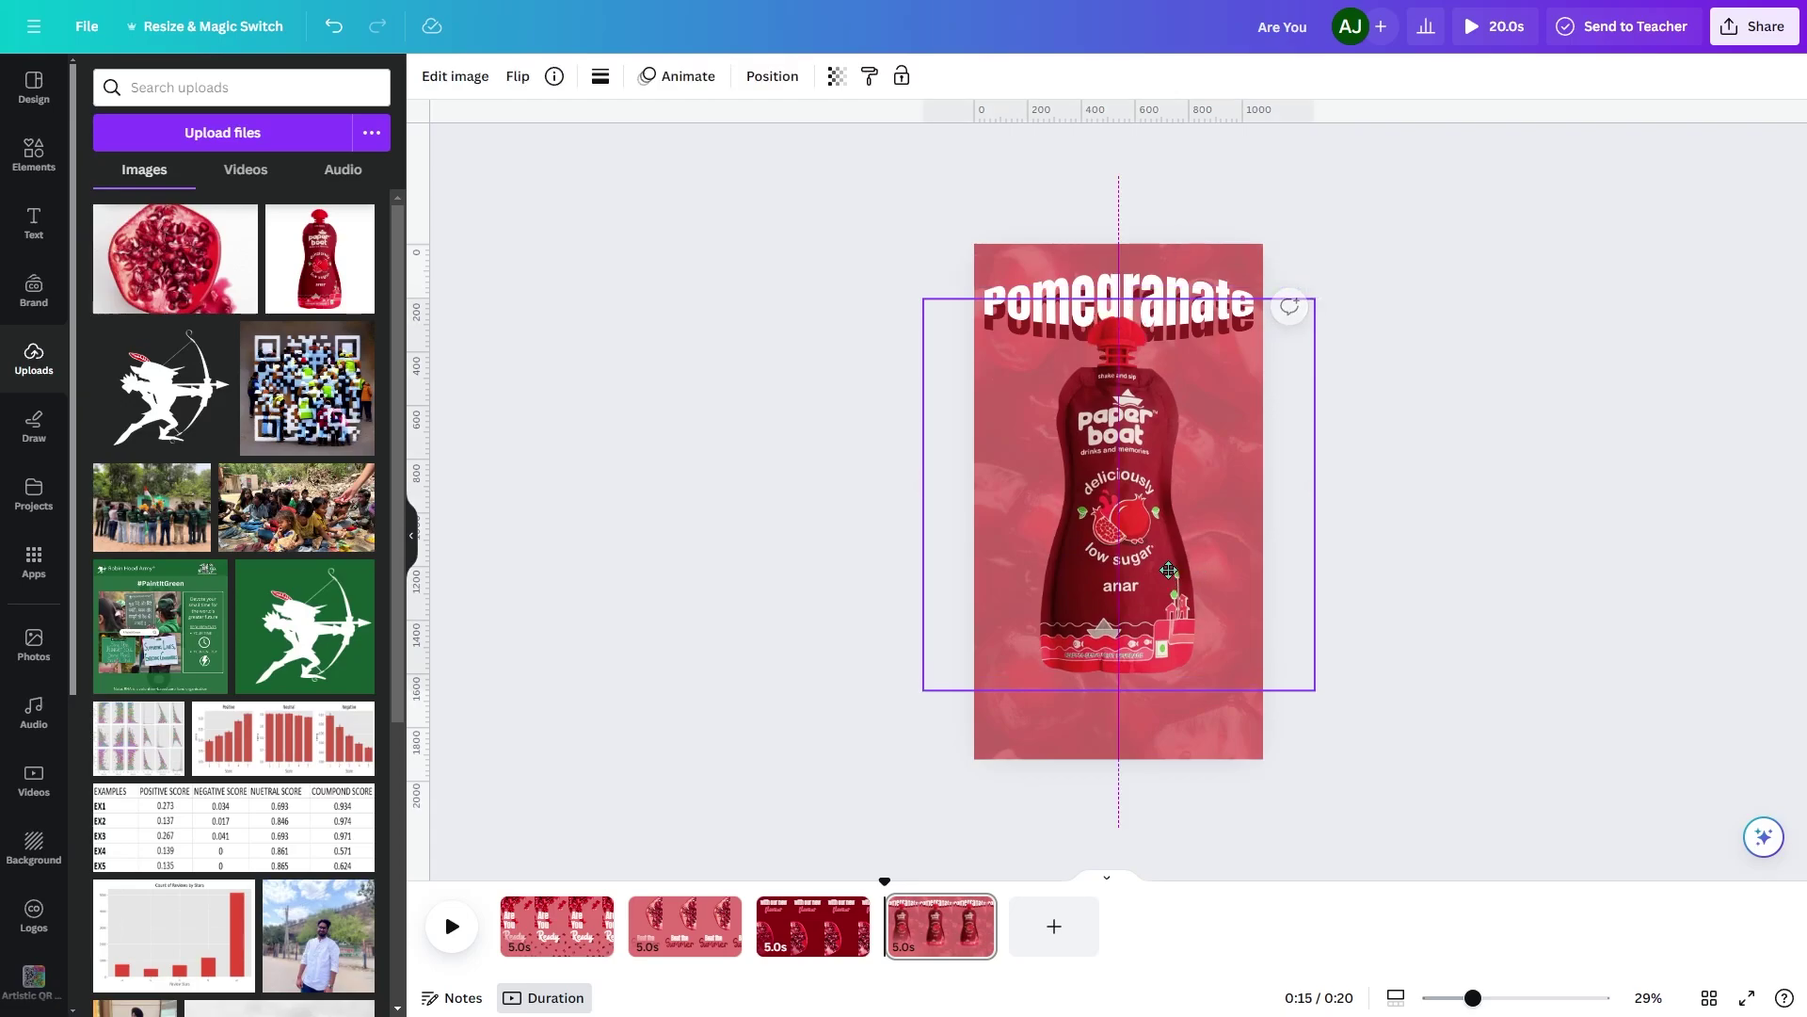
left_click(1438, 620)
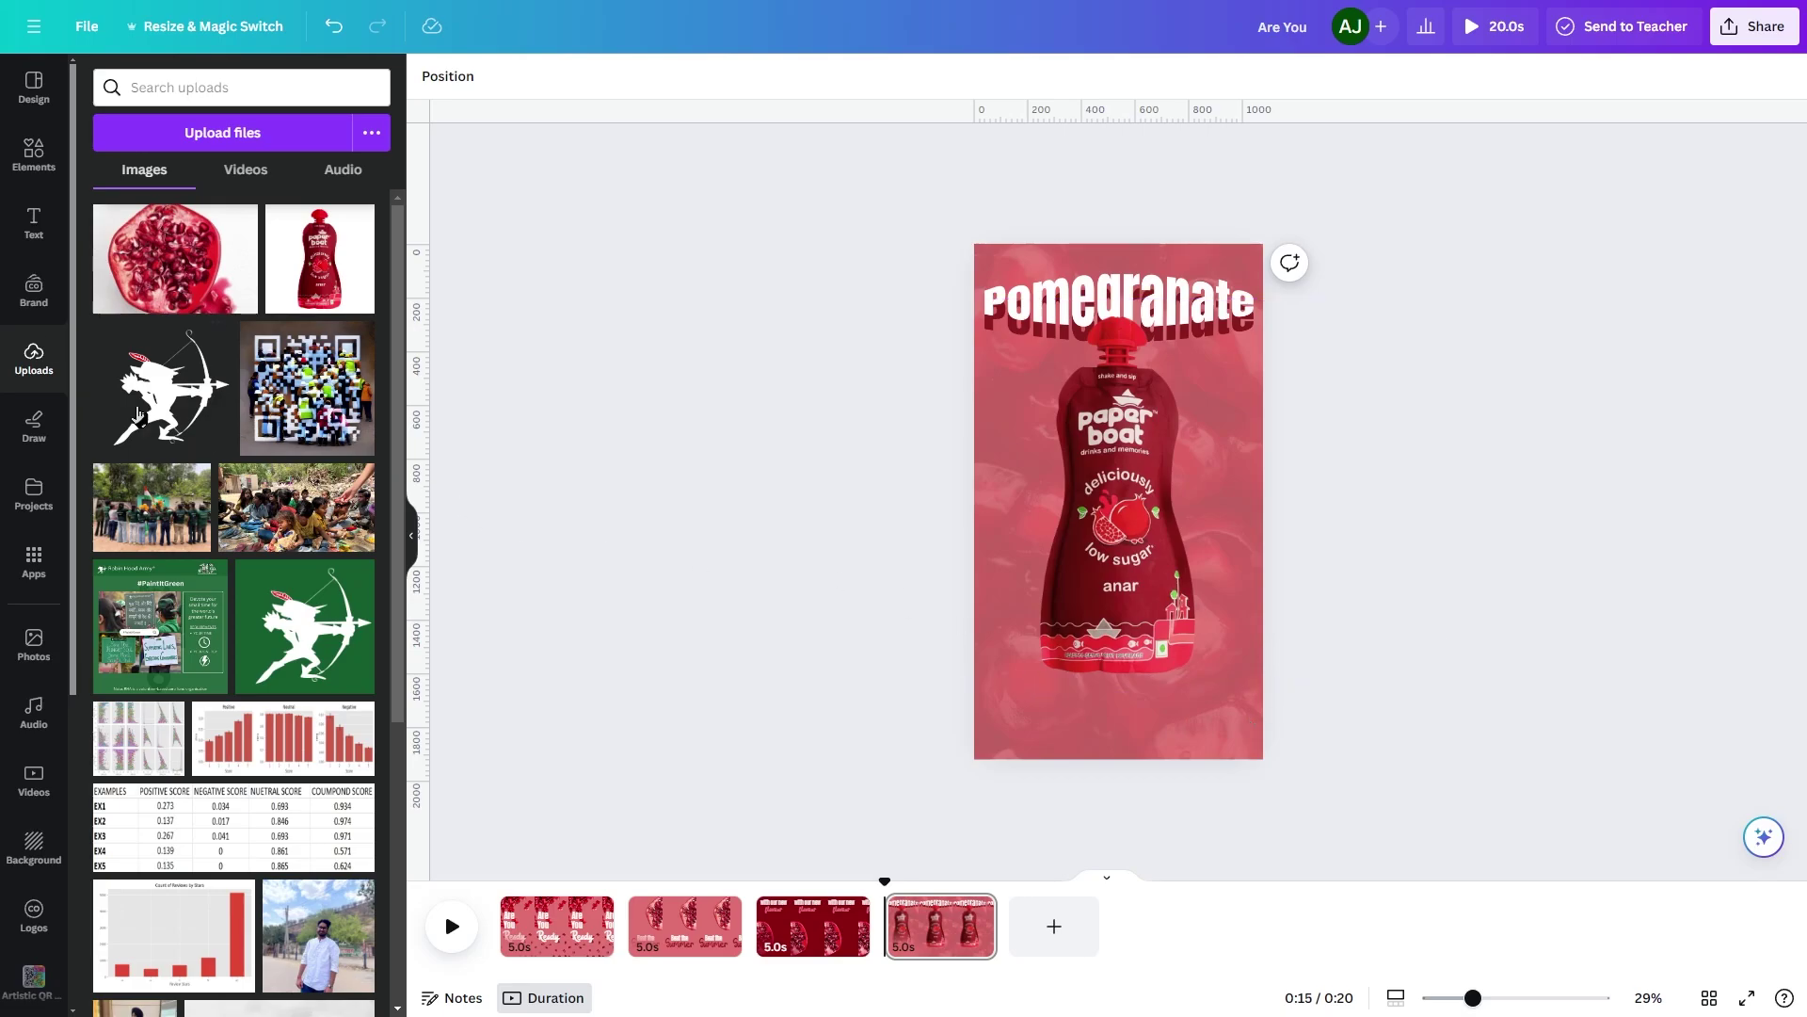
Draw two white freehand wavy lines across the lower and upper page.
left_click(19, 440)
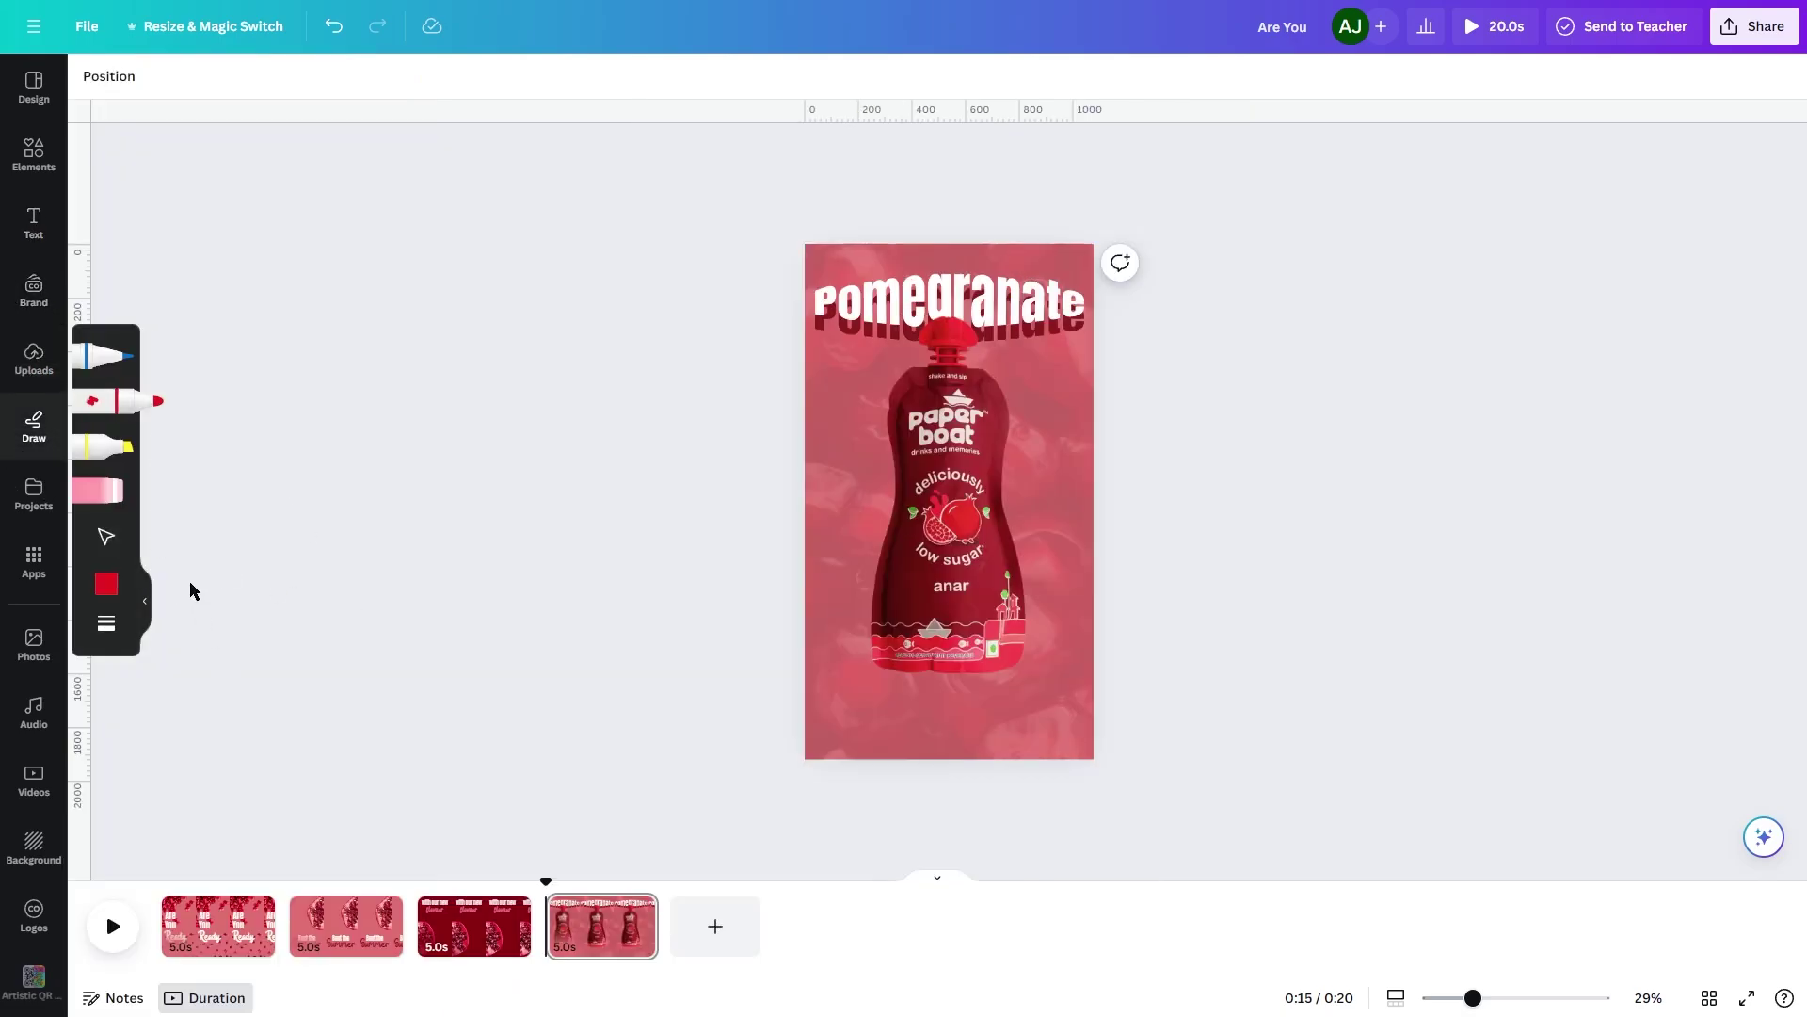
left_click(100, 589)
left_click(333, 599)
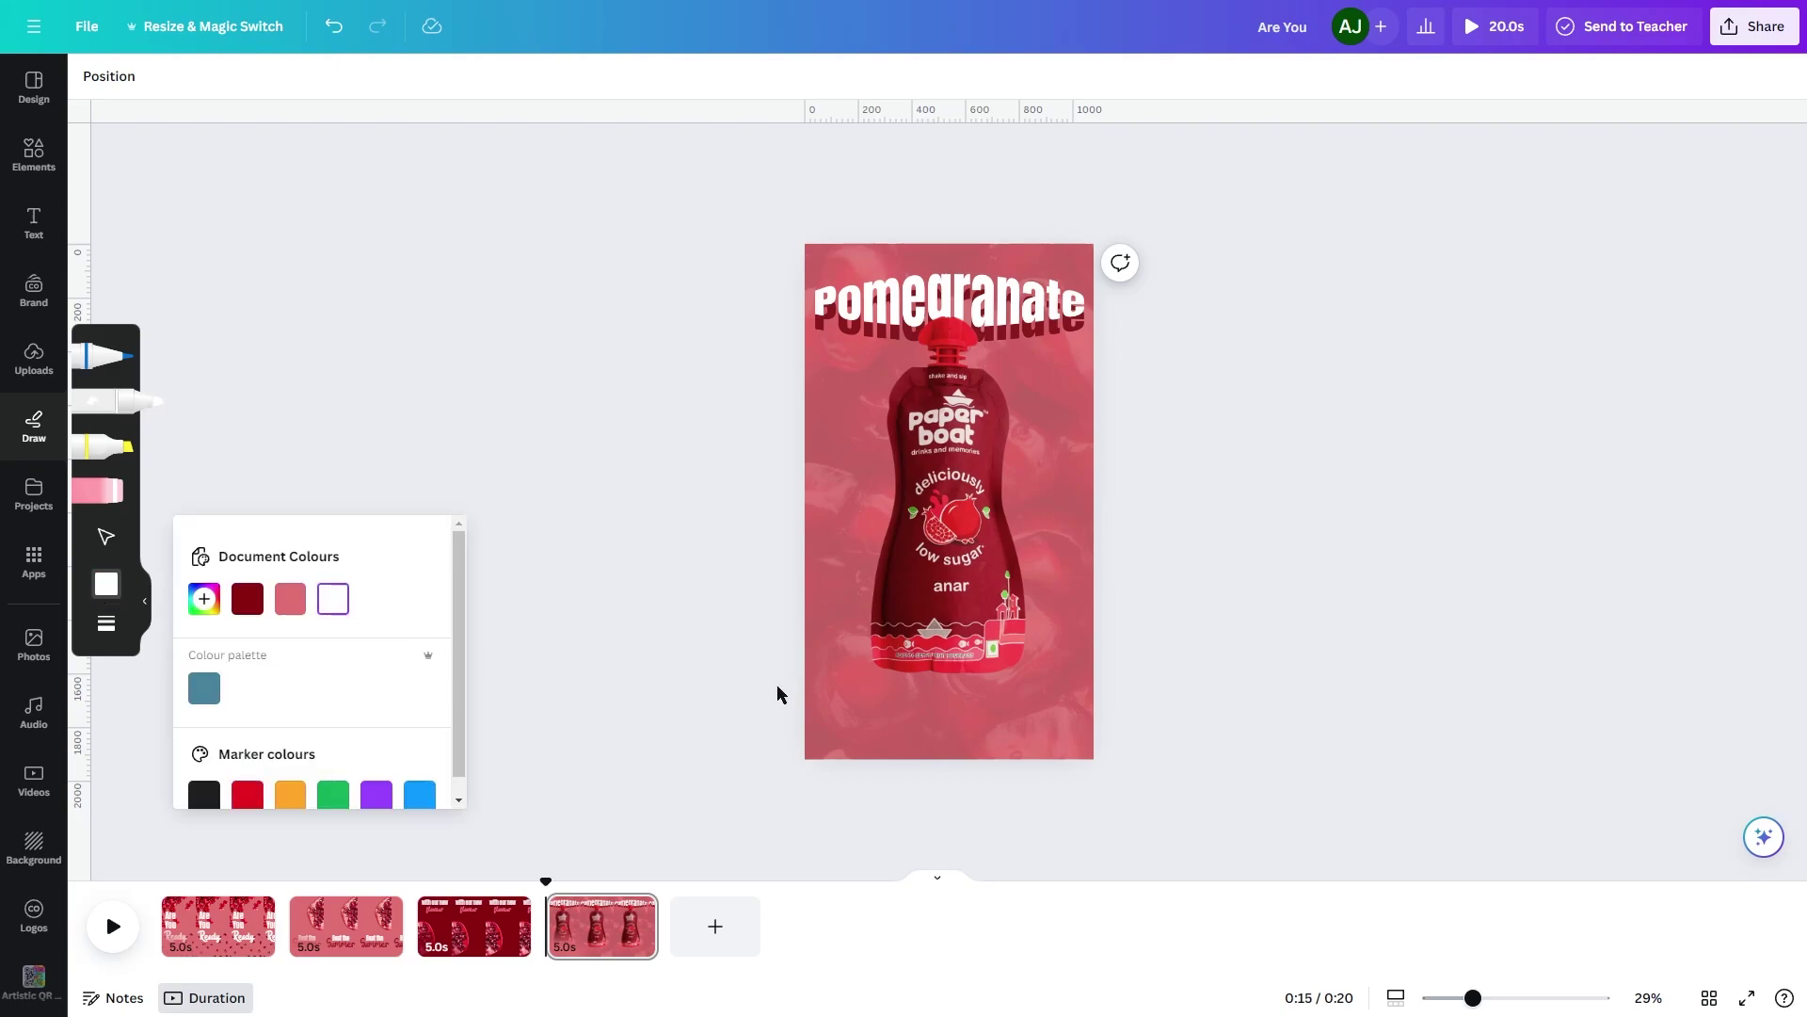
left_click(861, 638)
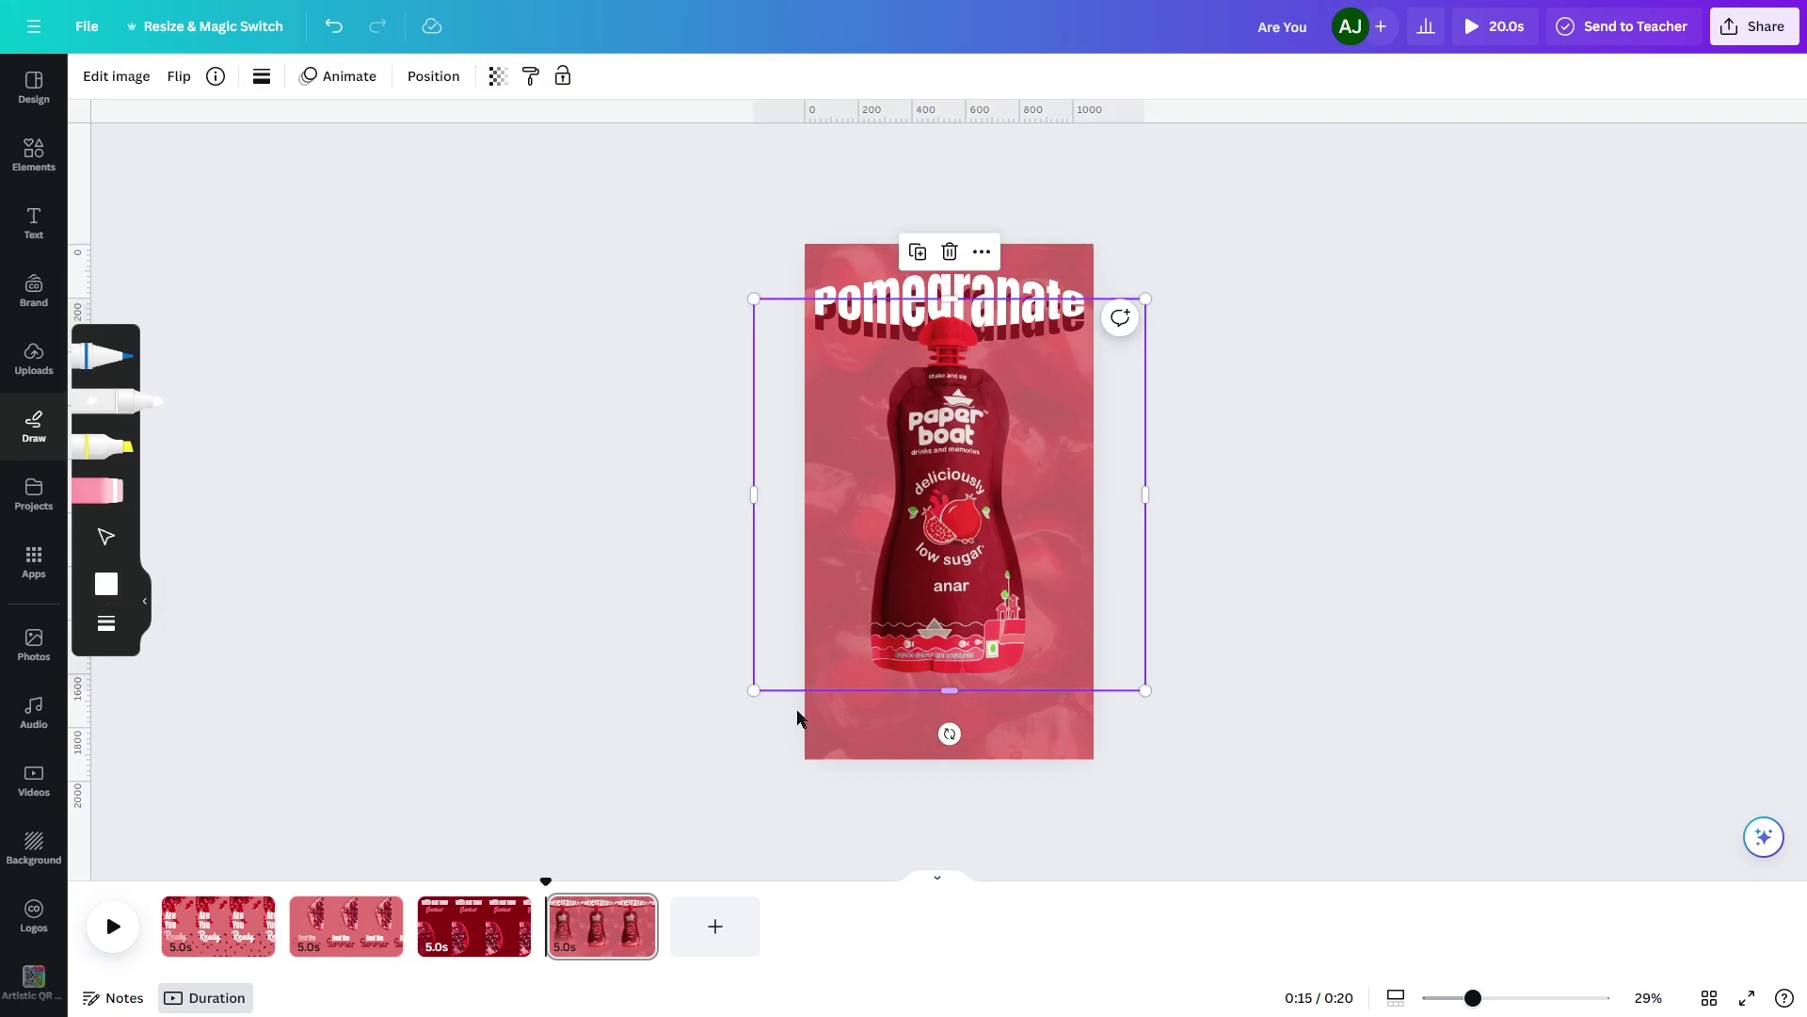
mouse_move(798, 716)
left_mouse_down()
mouse_move(909, 567)
mouse_move(1109, 568)
mouse_move(1170, 512)
left_mouse_up()
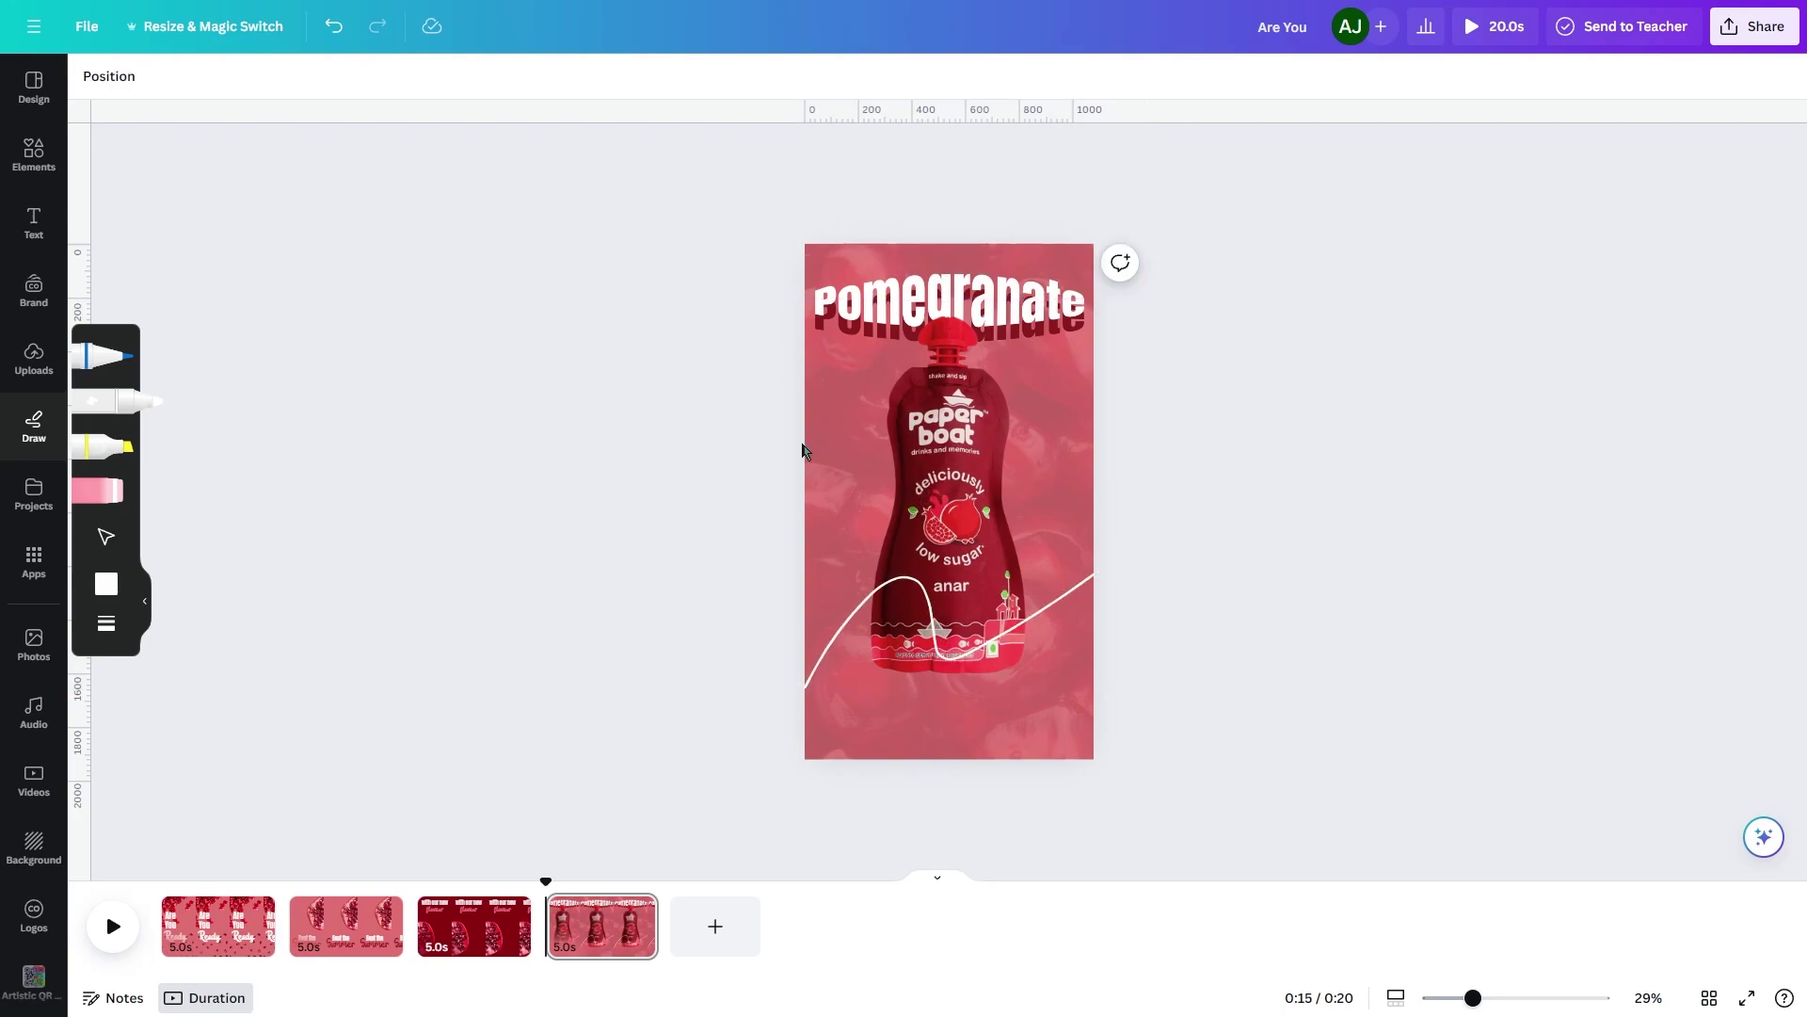
mouse_move(807, 434)
left_mouse_down()
mouse_move(956, 393)
mouse_move(1003, 335)
mouse_move(1130, 336)
left_mouse_up()
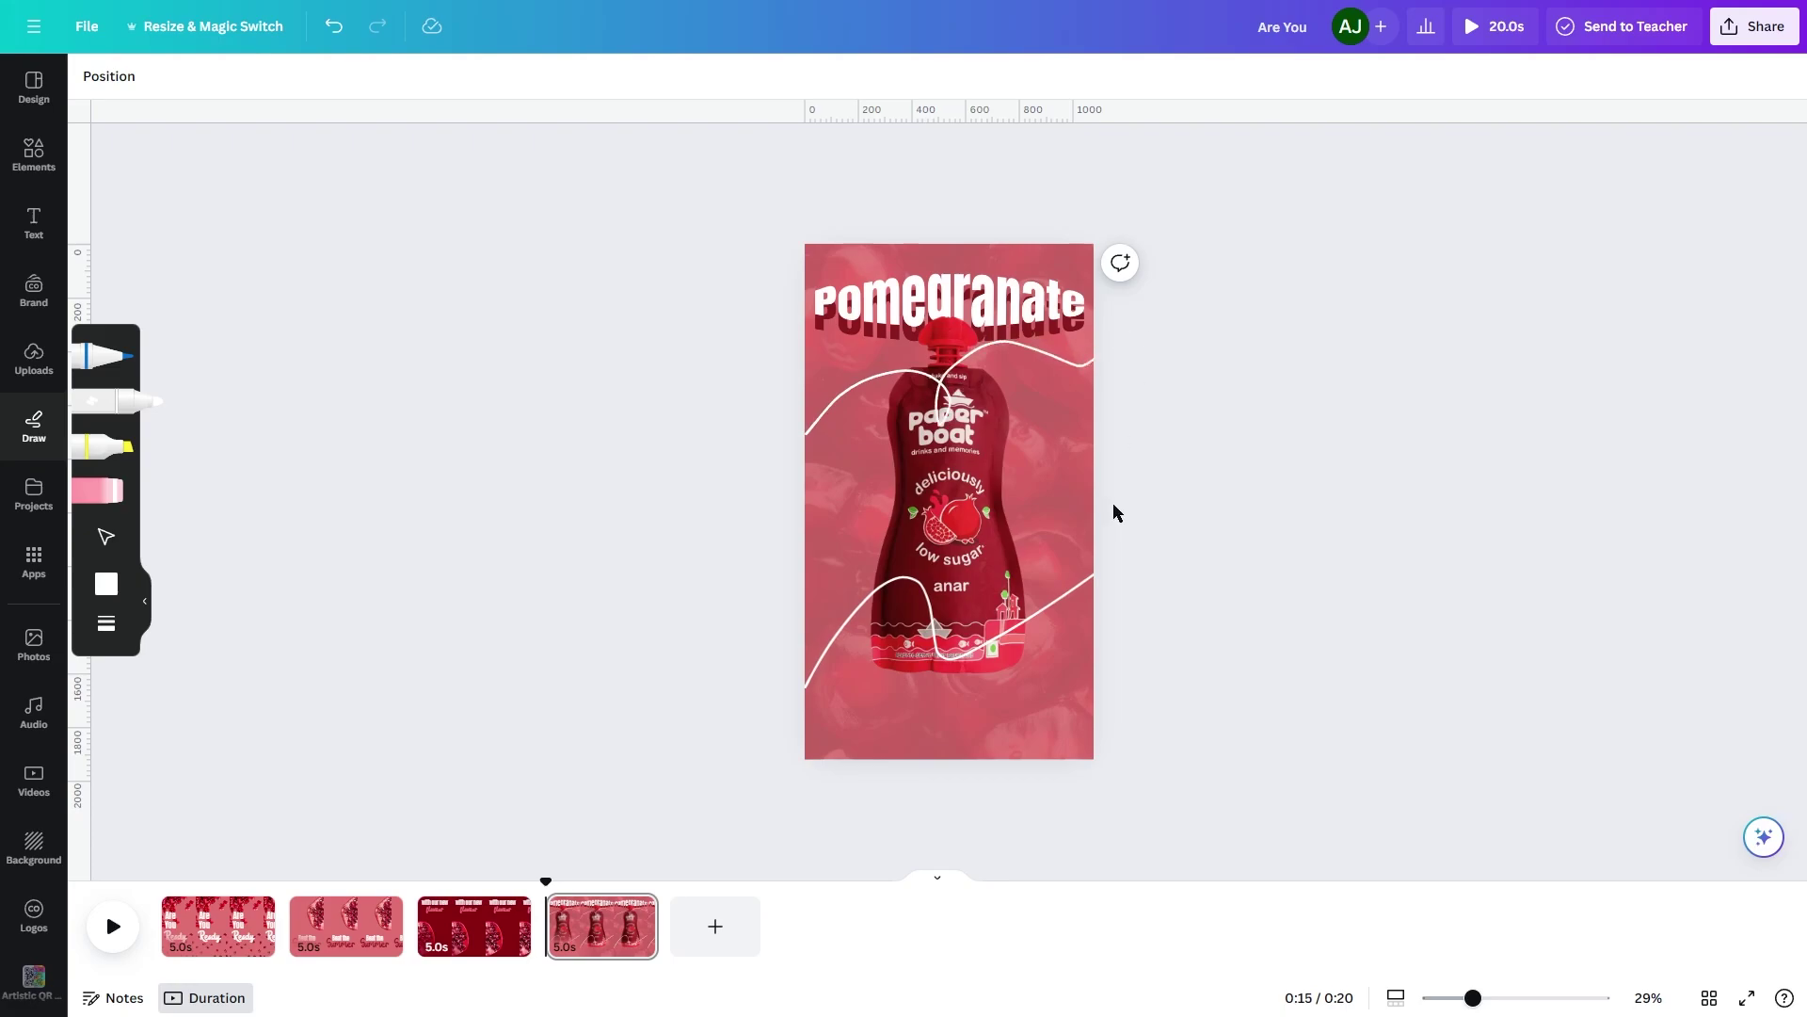
Move the lower white wavy line further down the page.
key("s")
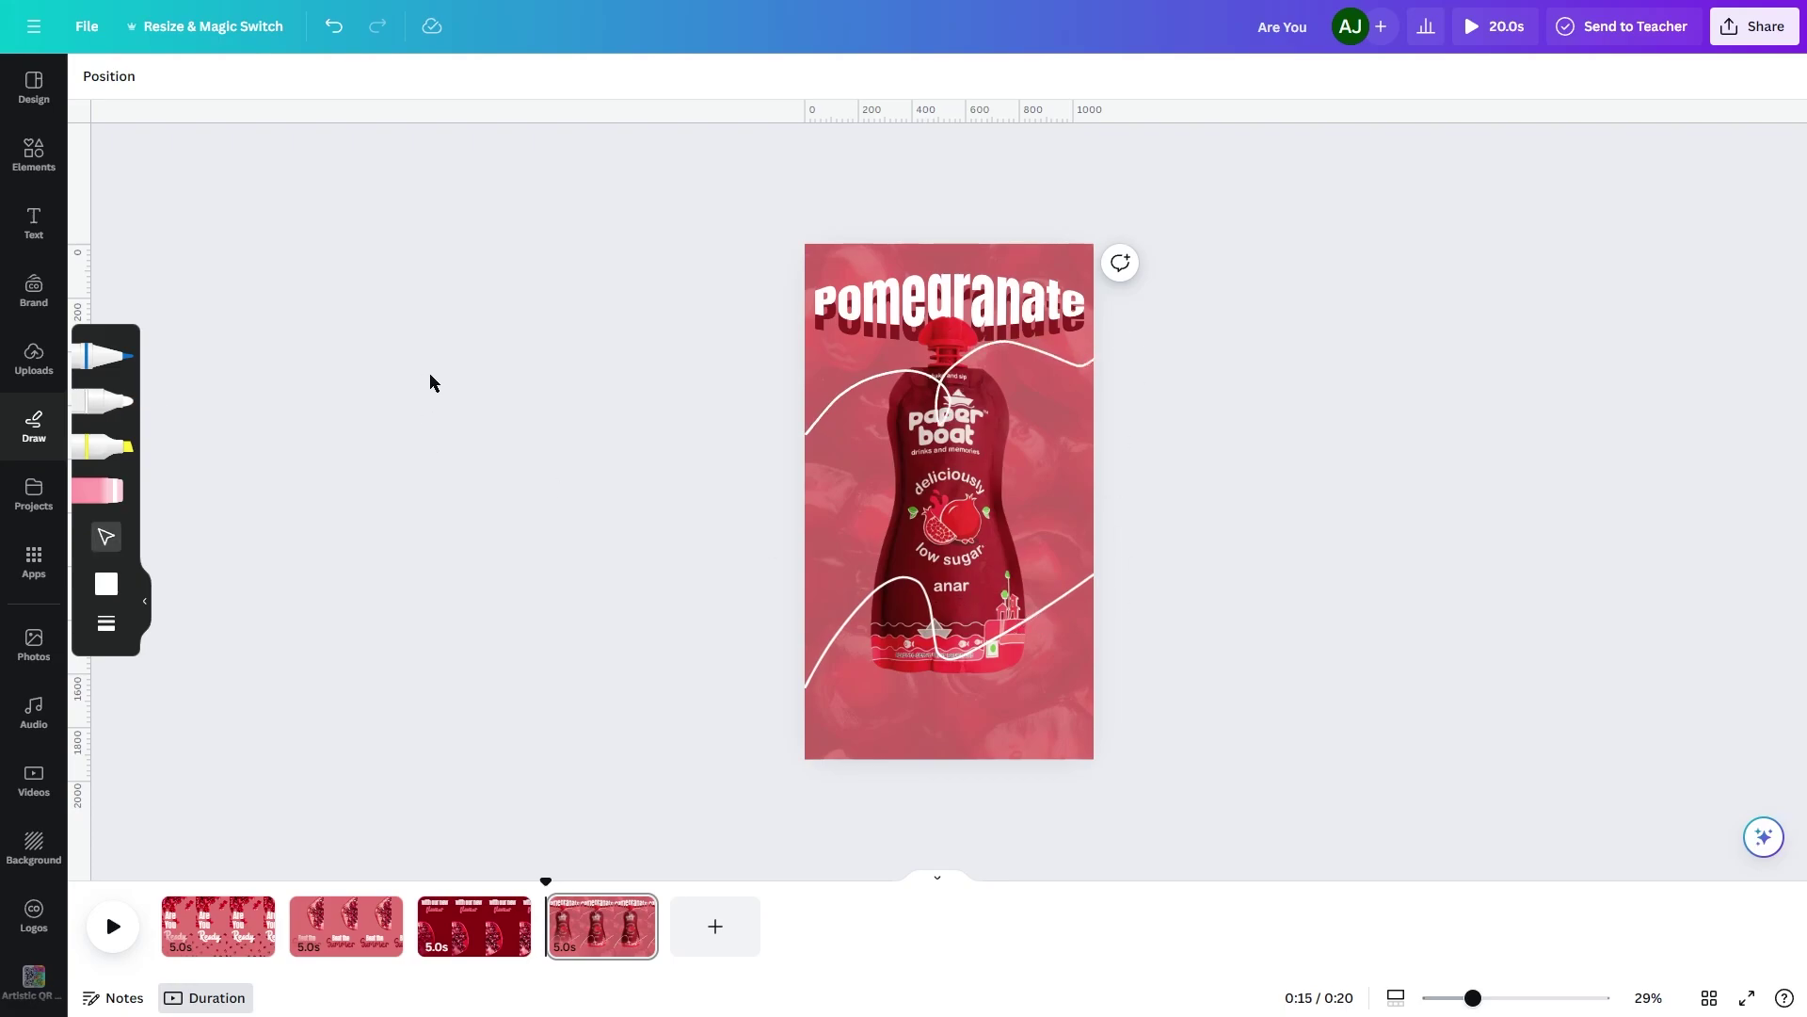
left_click(1039, 621)
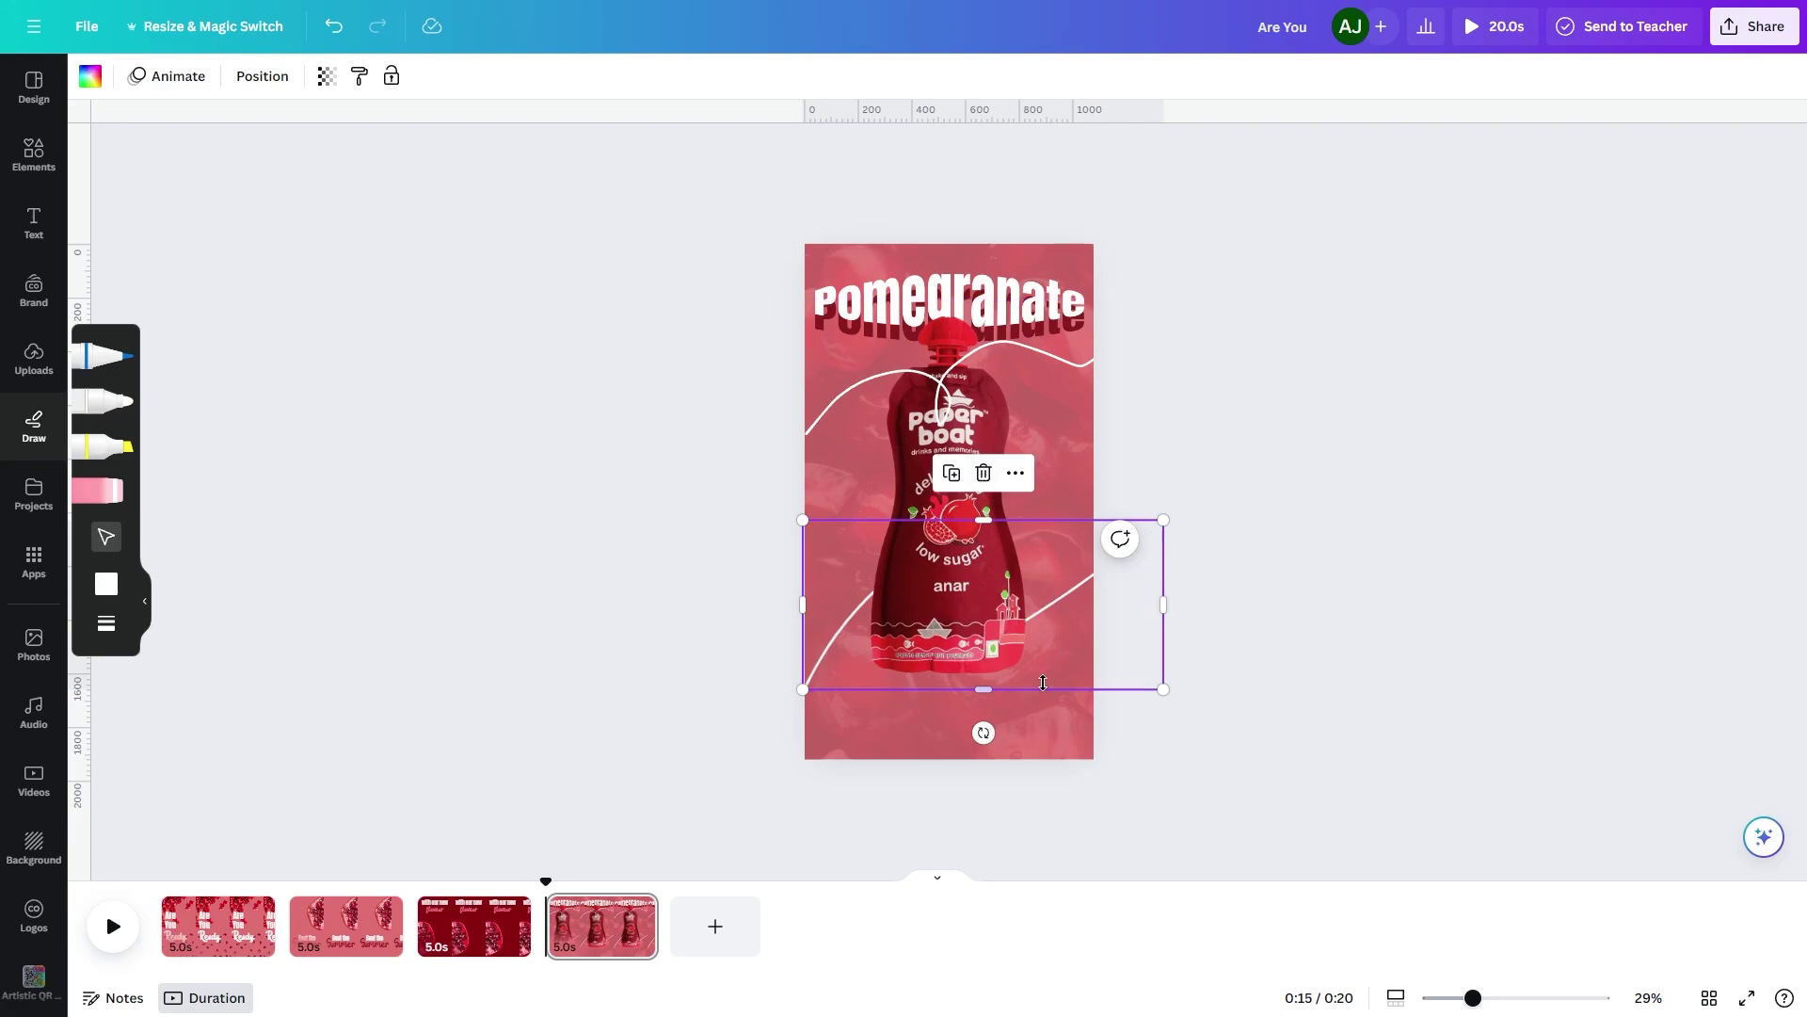
left_click_drag(1150, 657, 1149, 713)
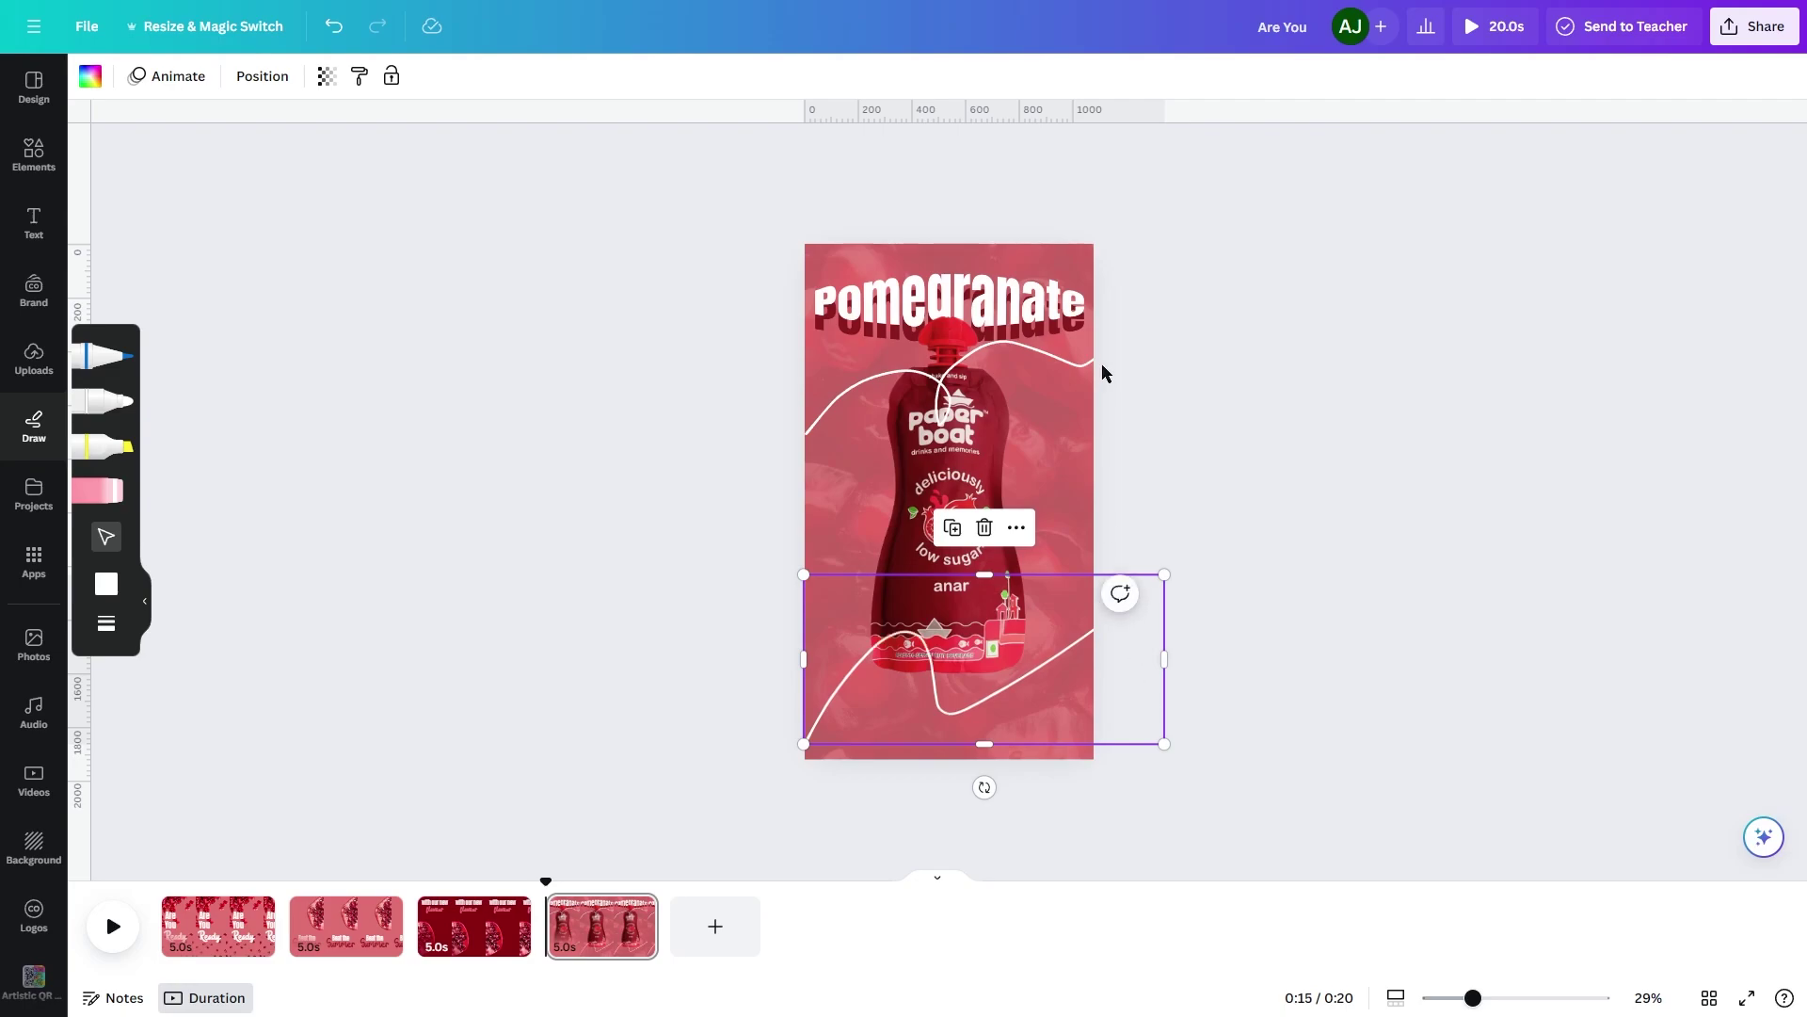
left_click(1071, 366)
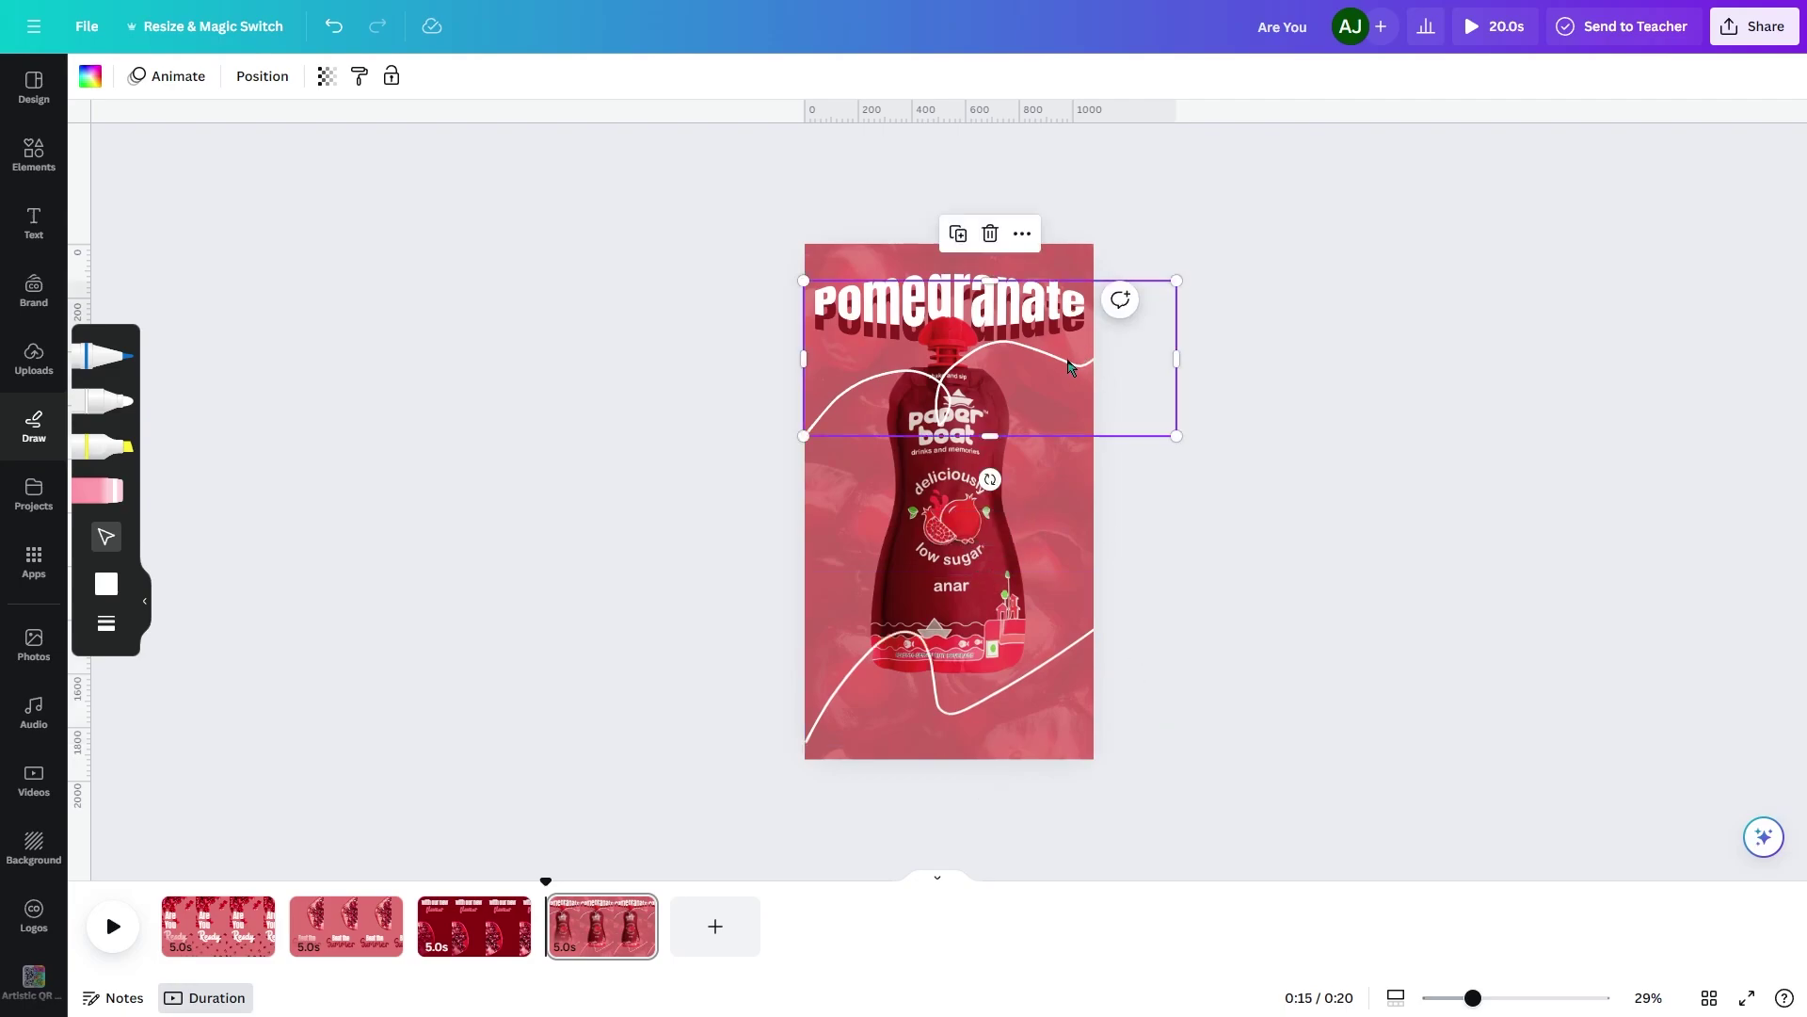
left_click(1291, 512)
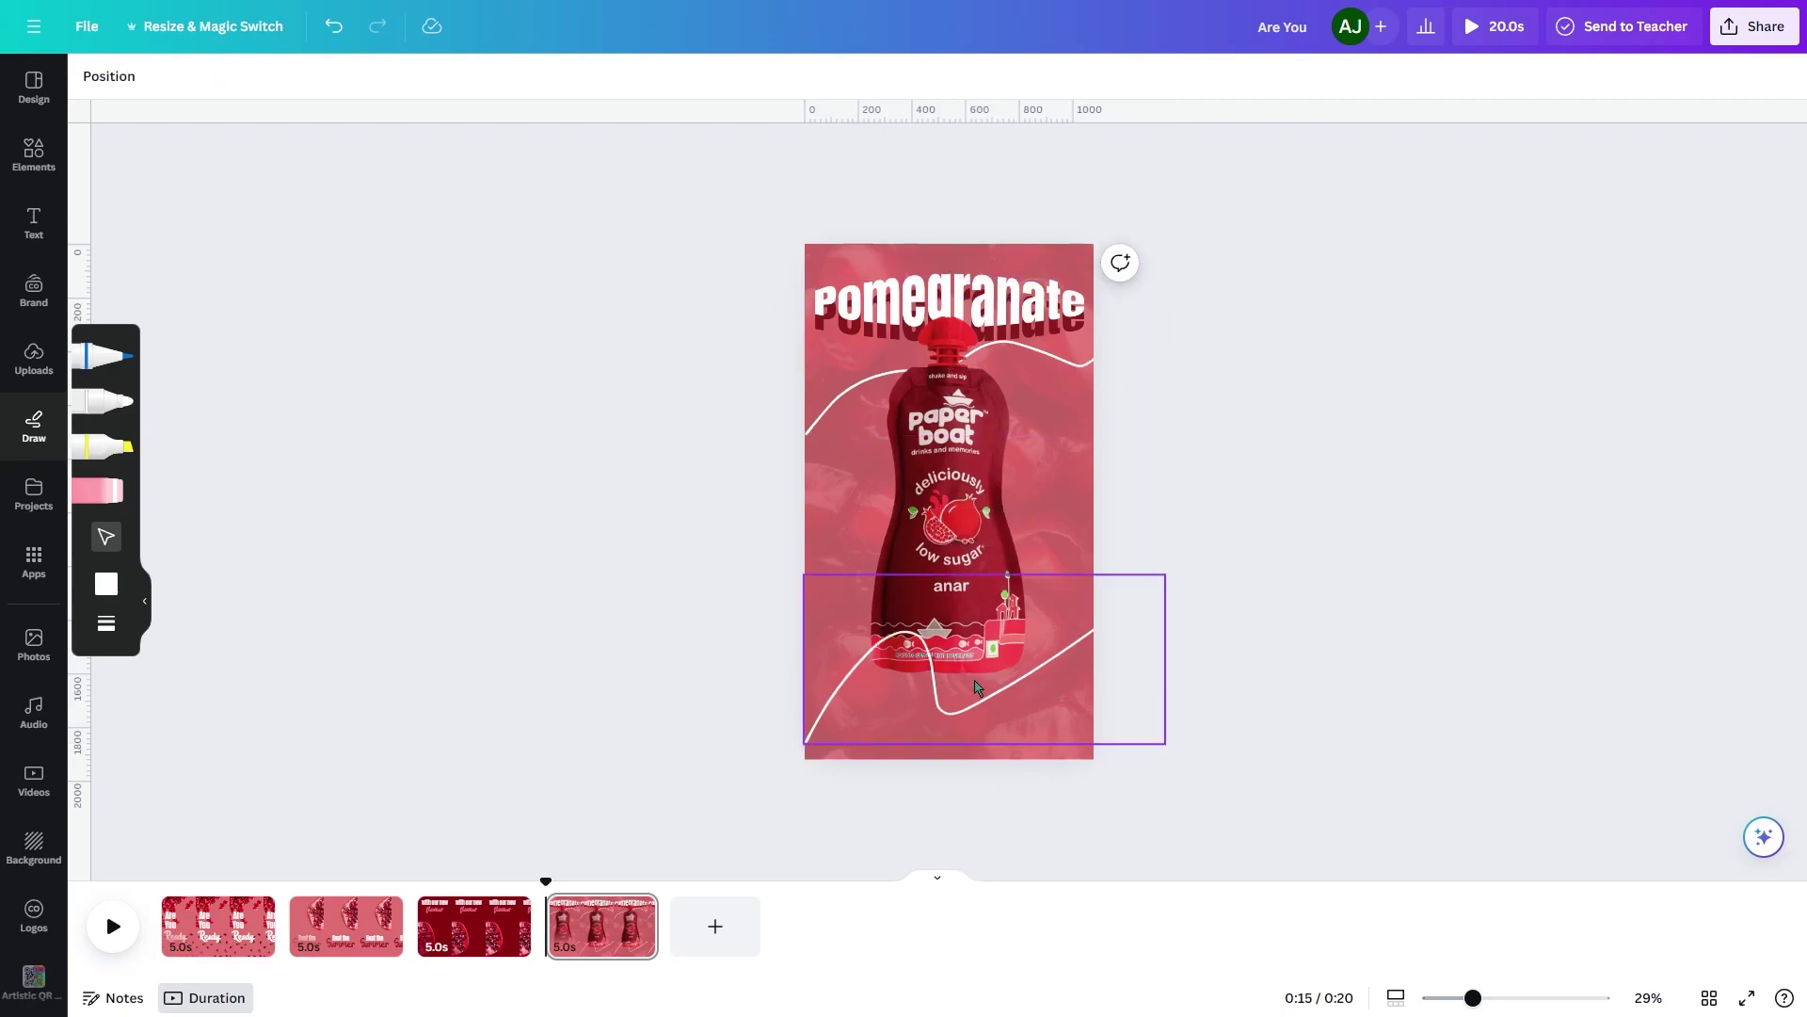
left_click(915, 701)
left_click(1261, 758)
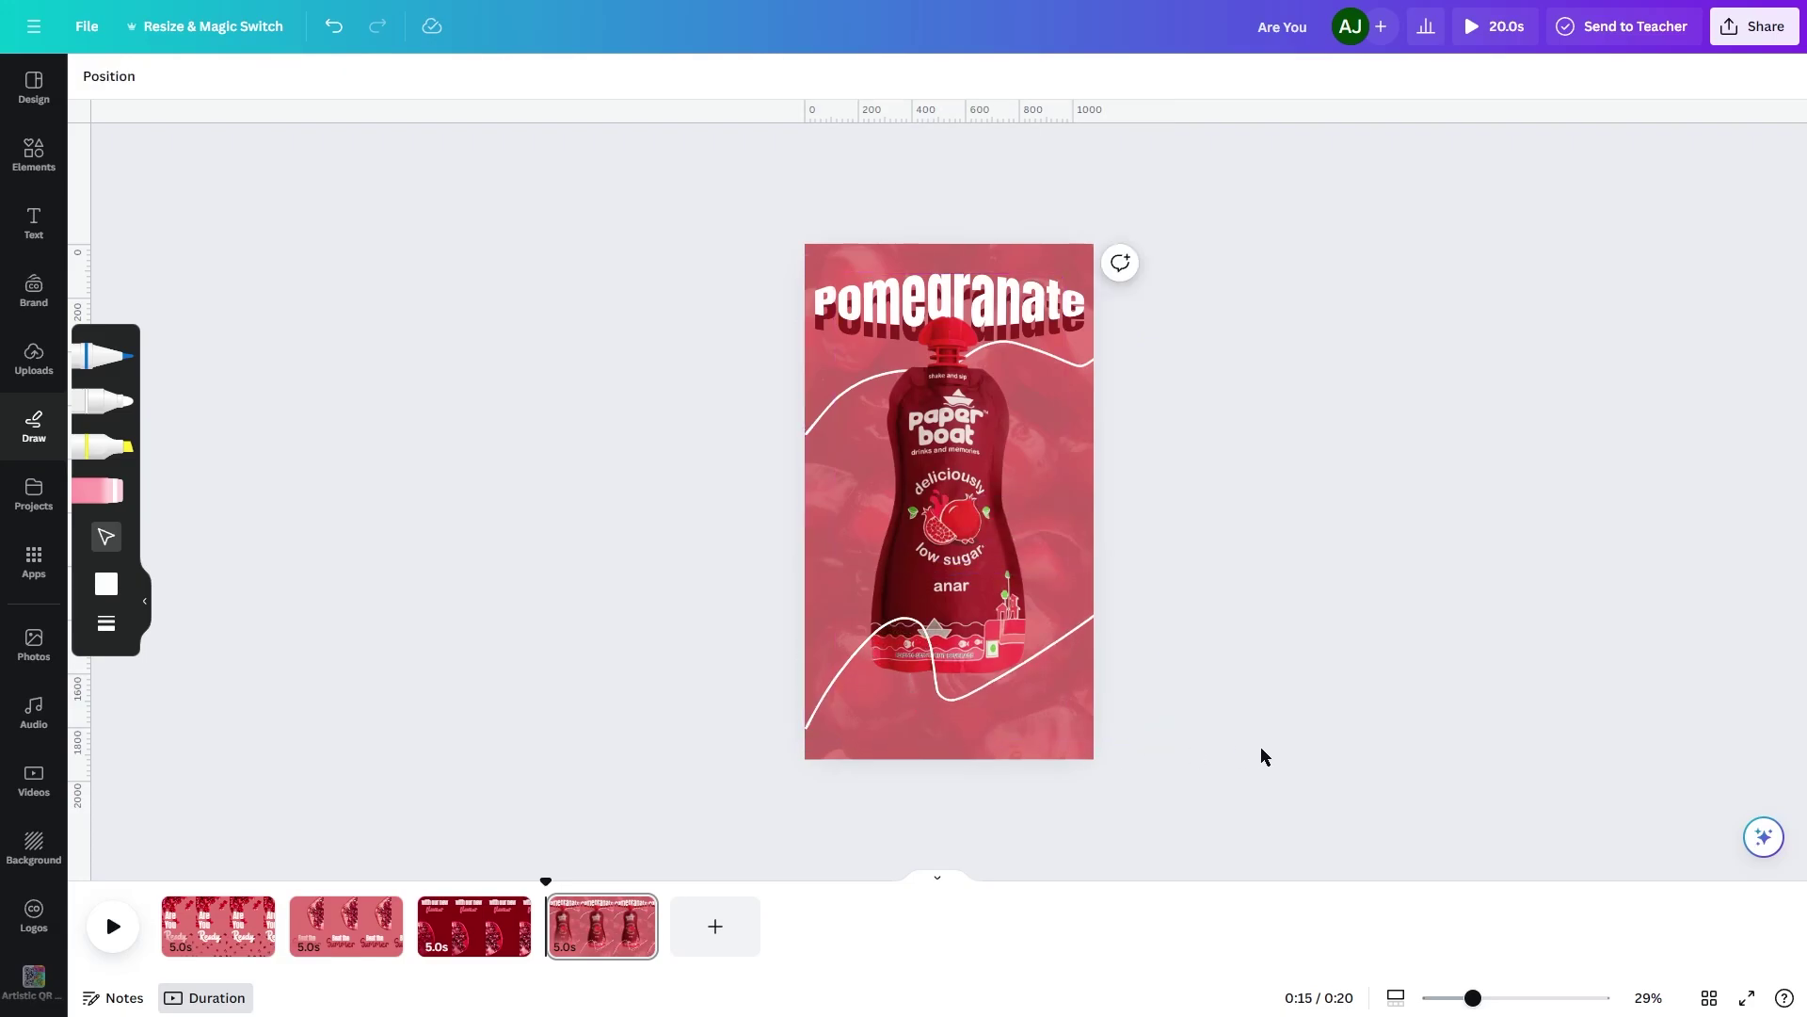
left_click(62, 177)
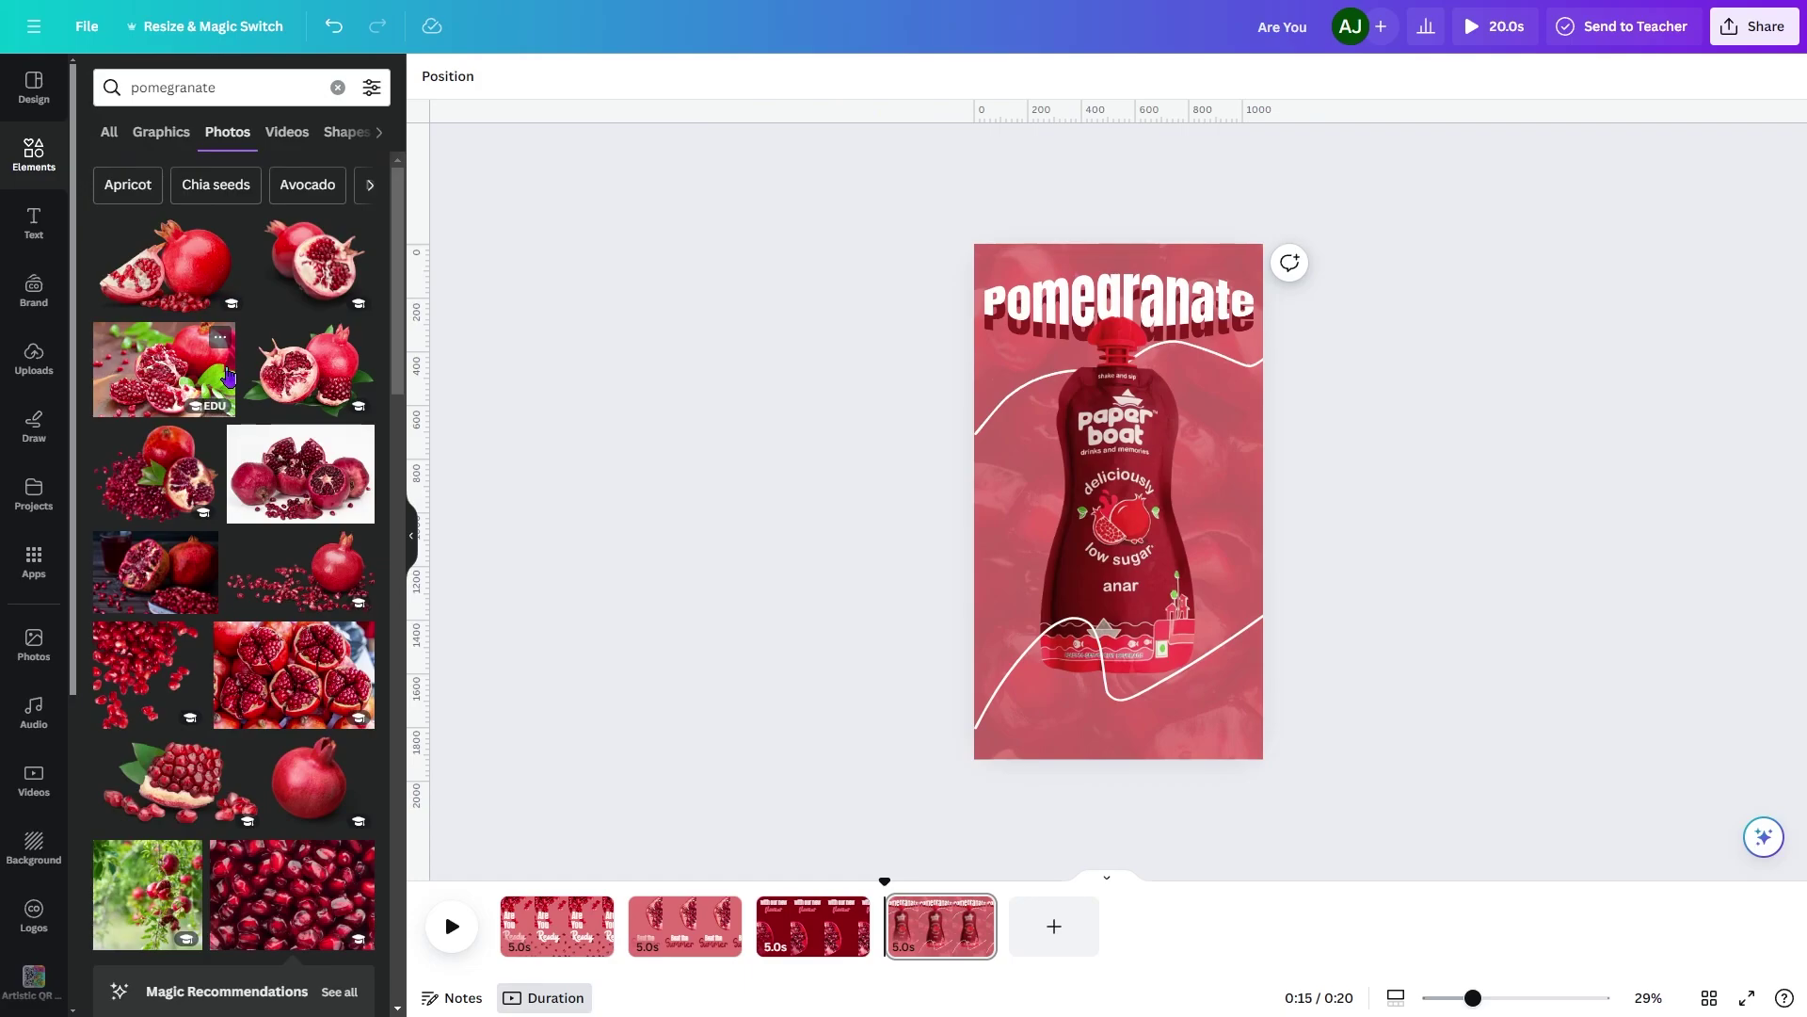
Add a purple gradient graphic from a 'gradient' search and rotate it about -67 degrees.
left_click(243, 83)
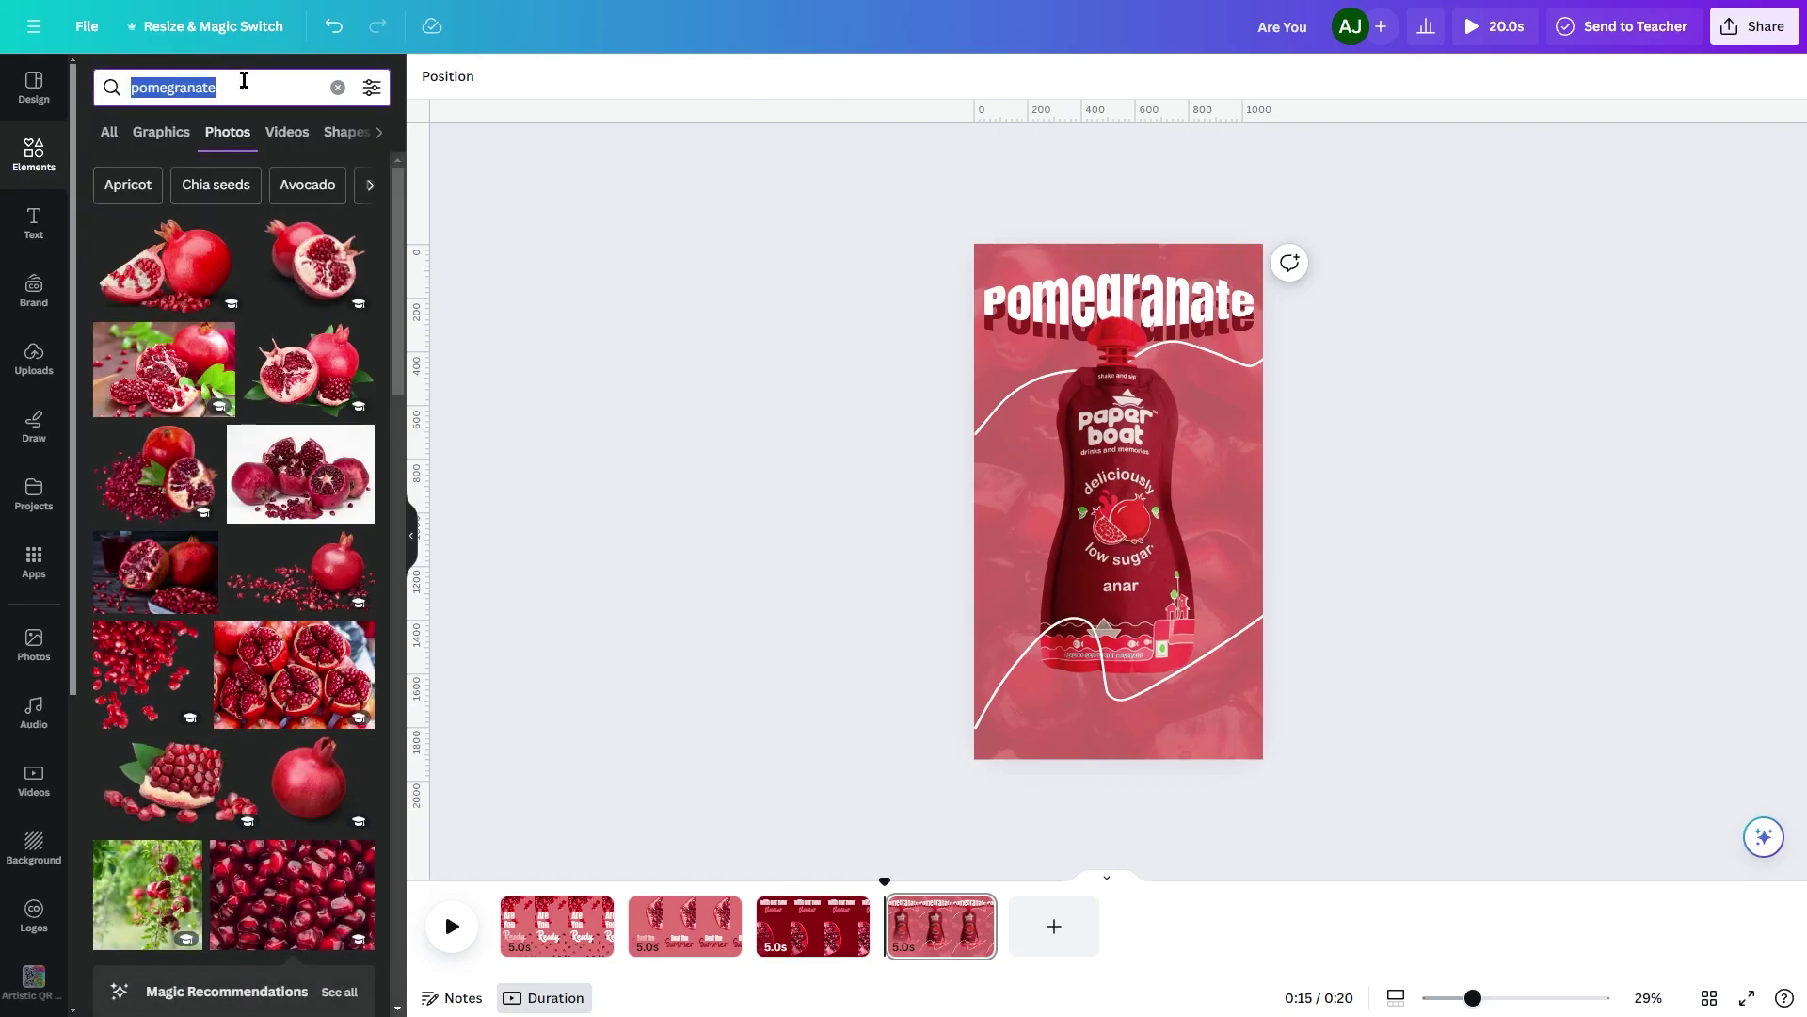
type("gradient")
key("Return")
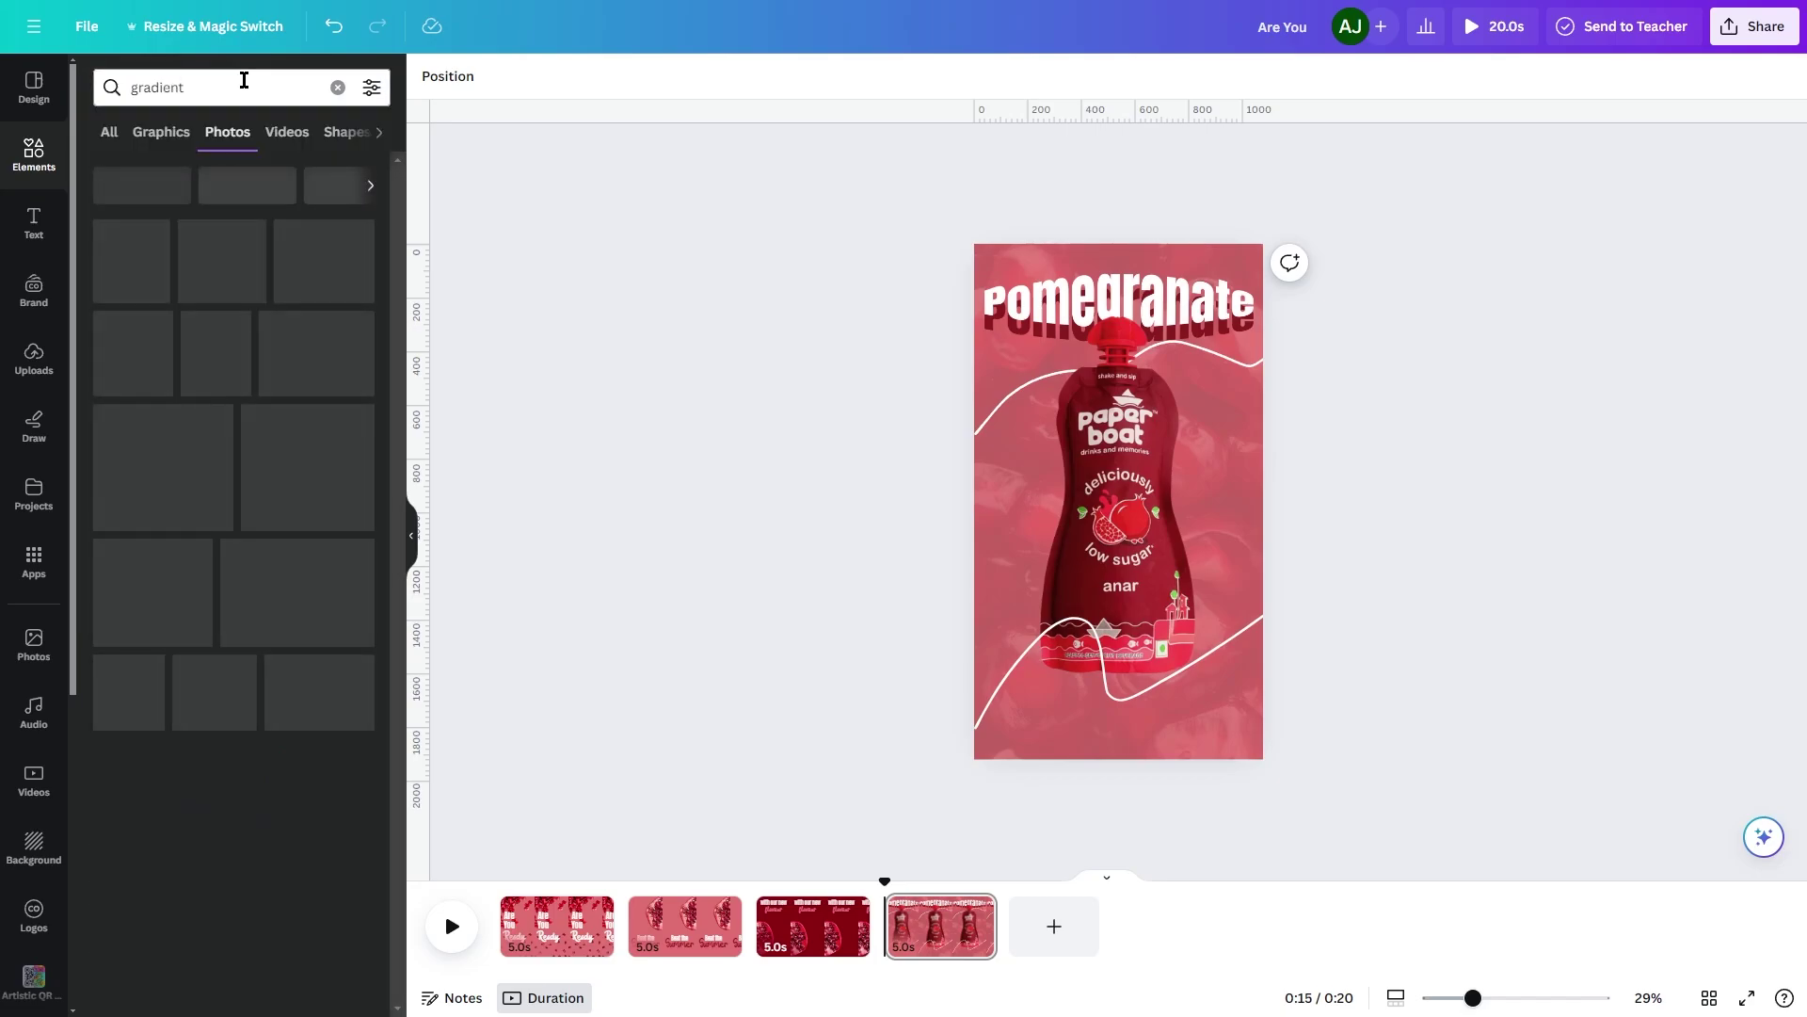
left_click(162, 132)
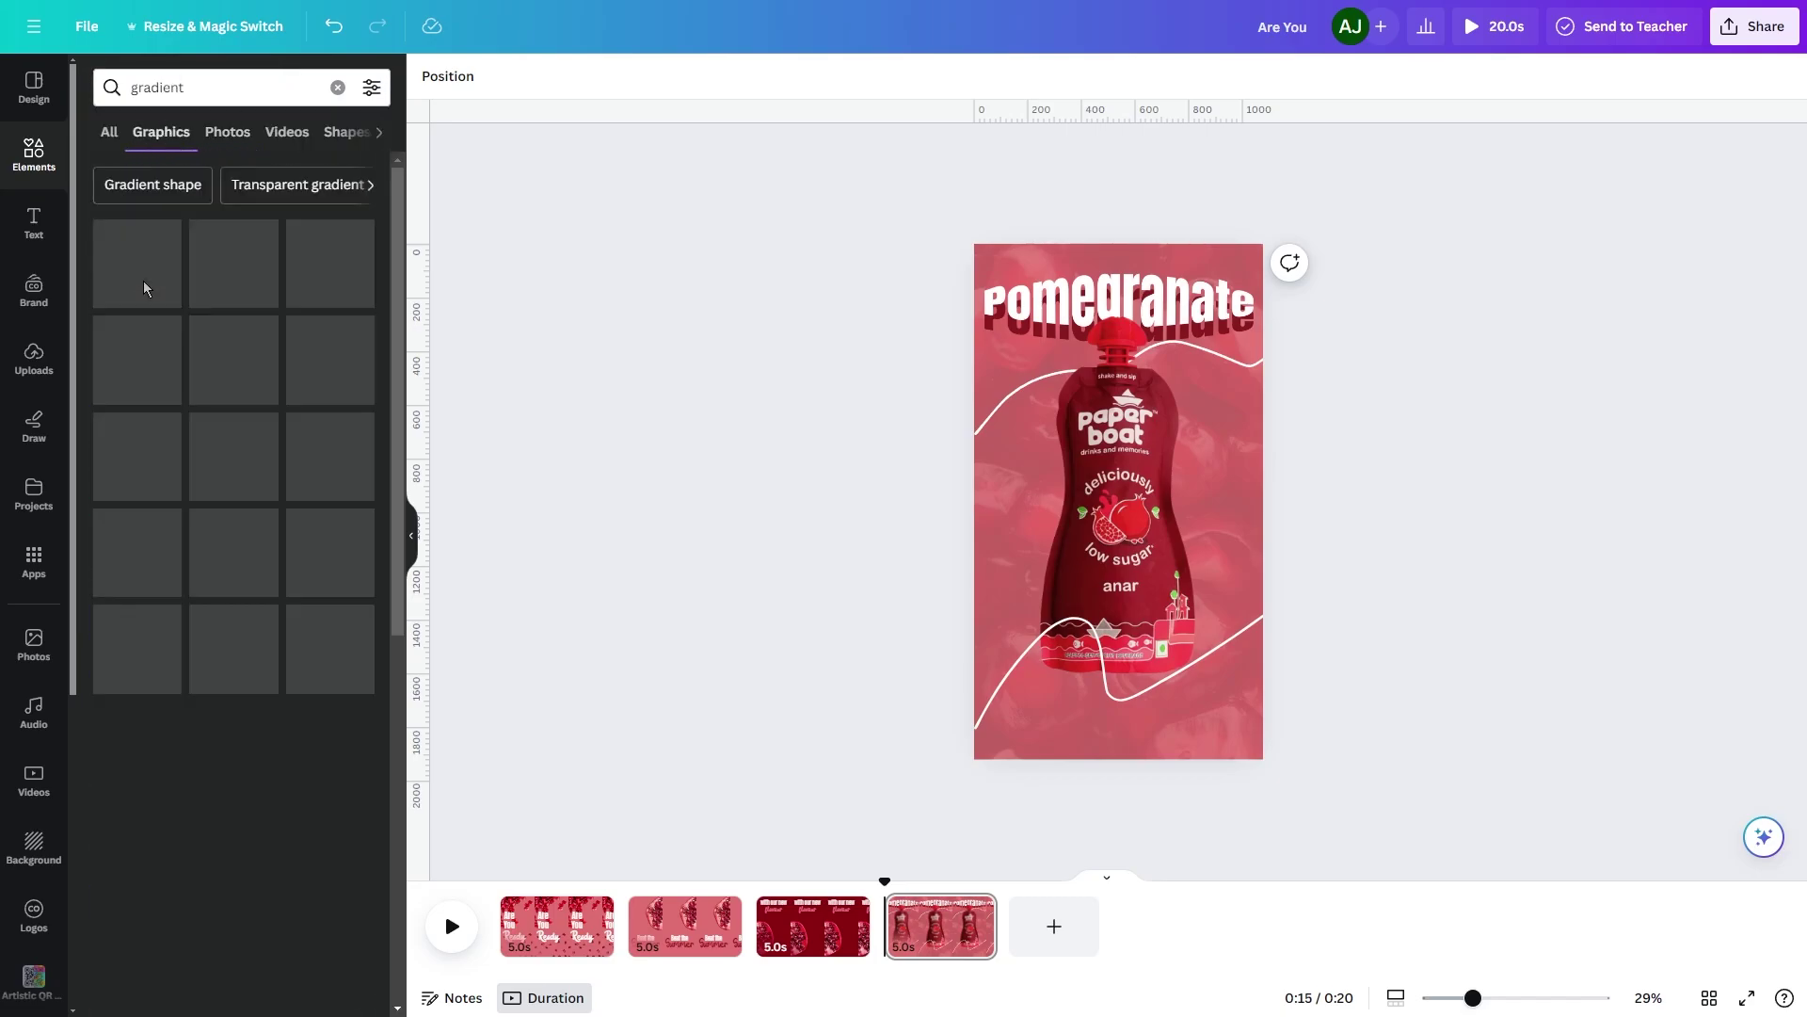
left_click(146, 290)
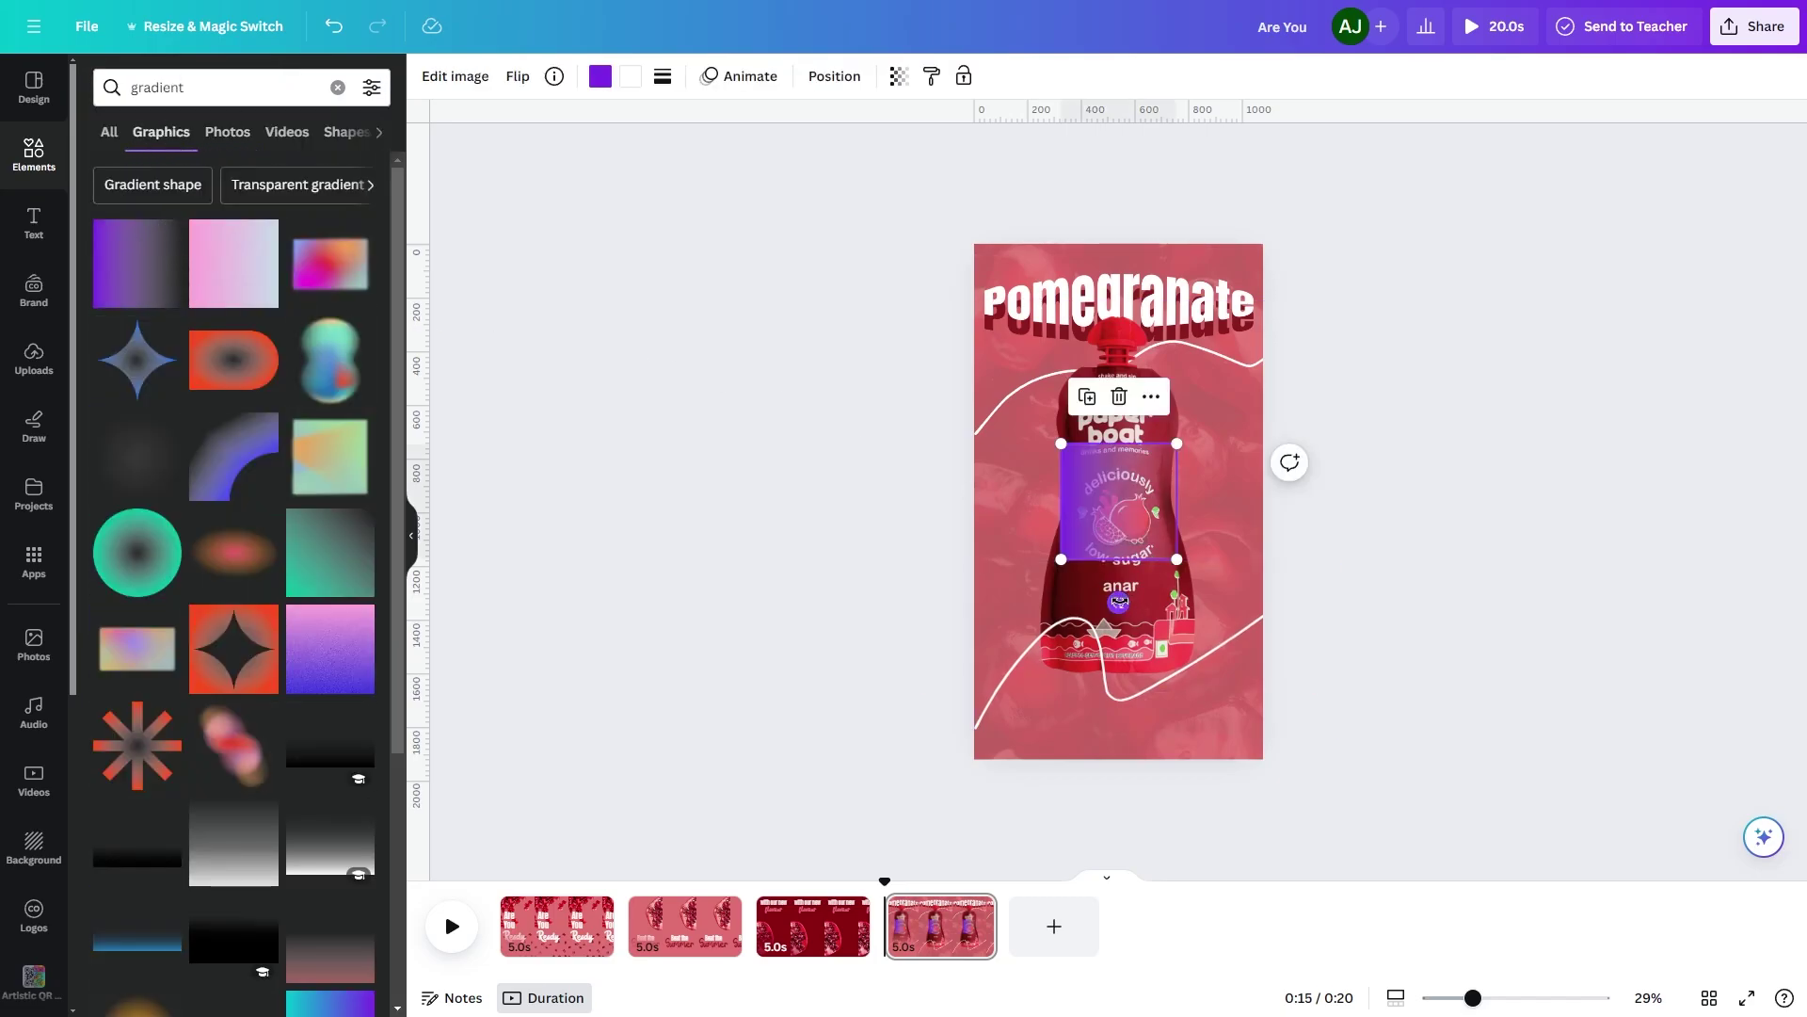
left_click_drag(1119, 603, 1222, 504)
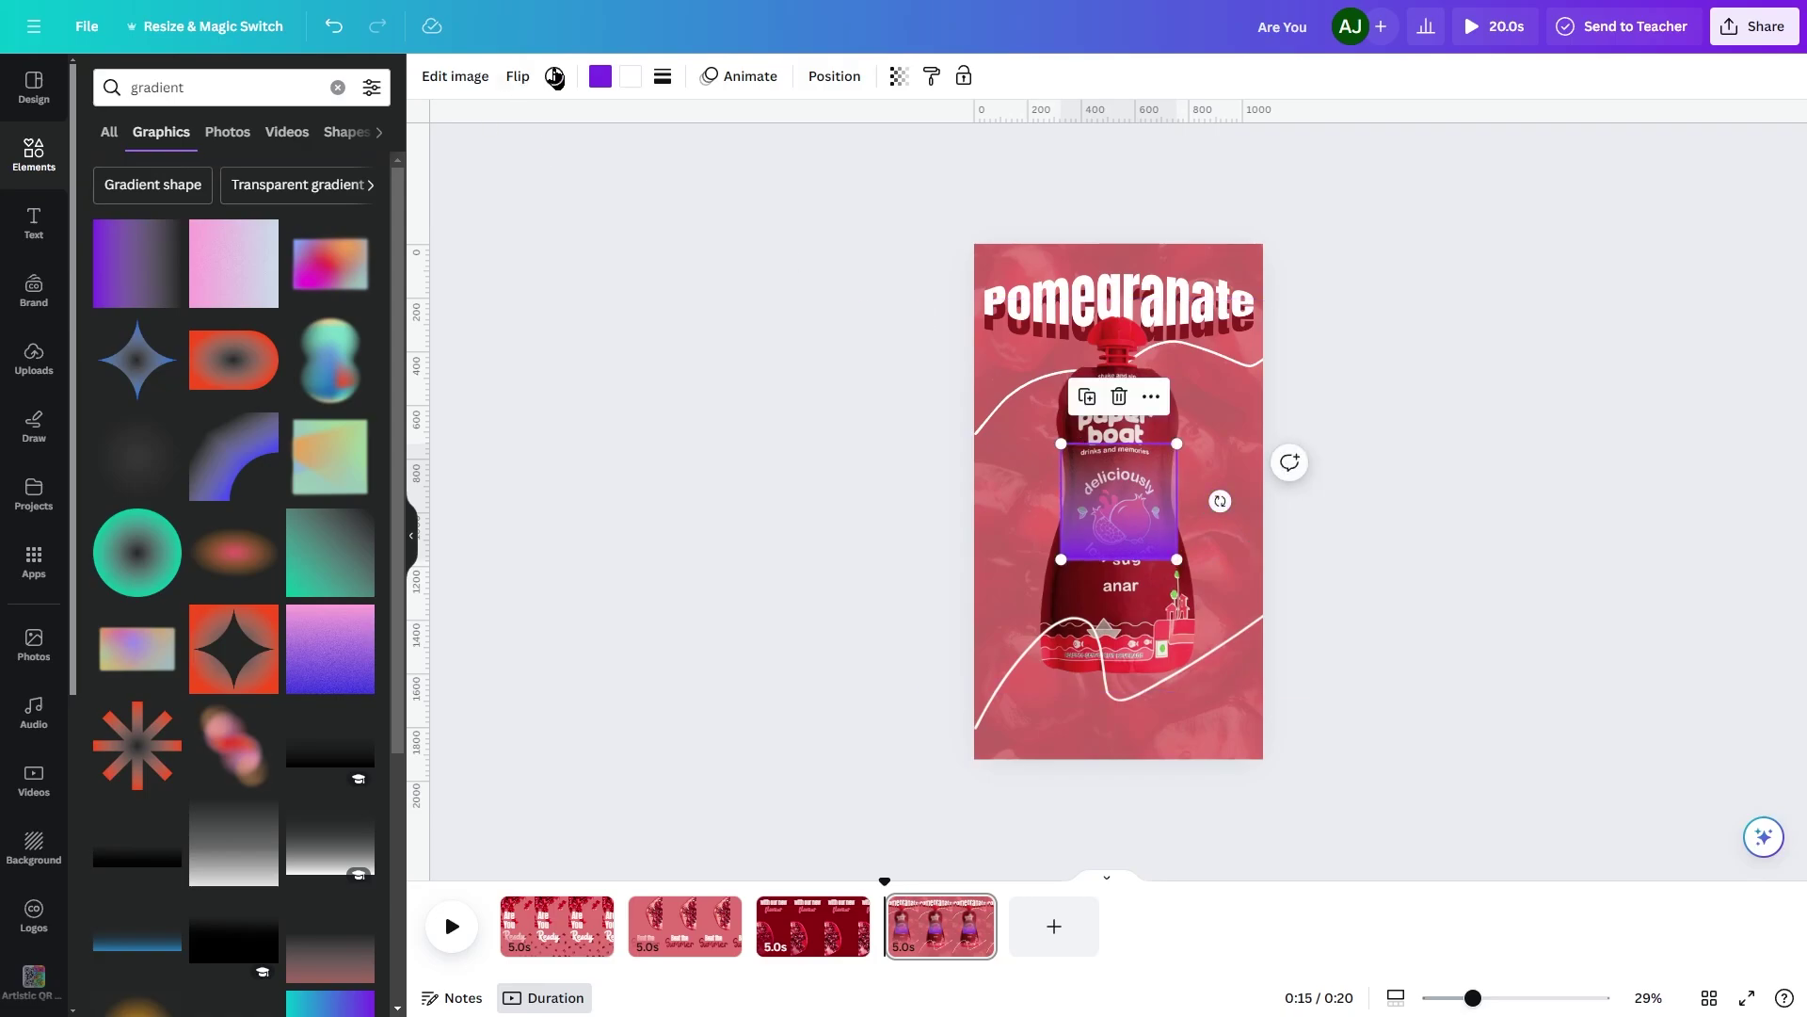
Turn both gradient colours dark red and enlarge it to cover the whole page.
left_click(600, 75)
left_click(206, 191)
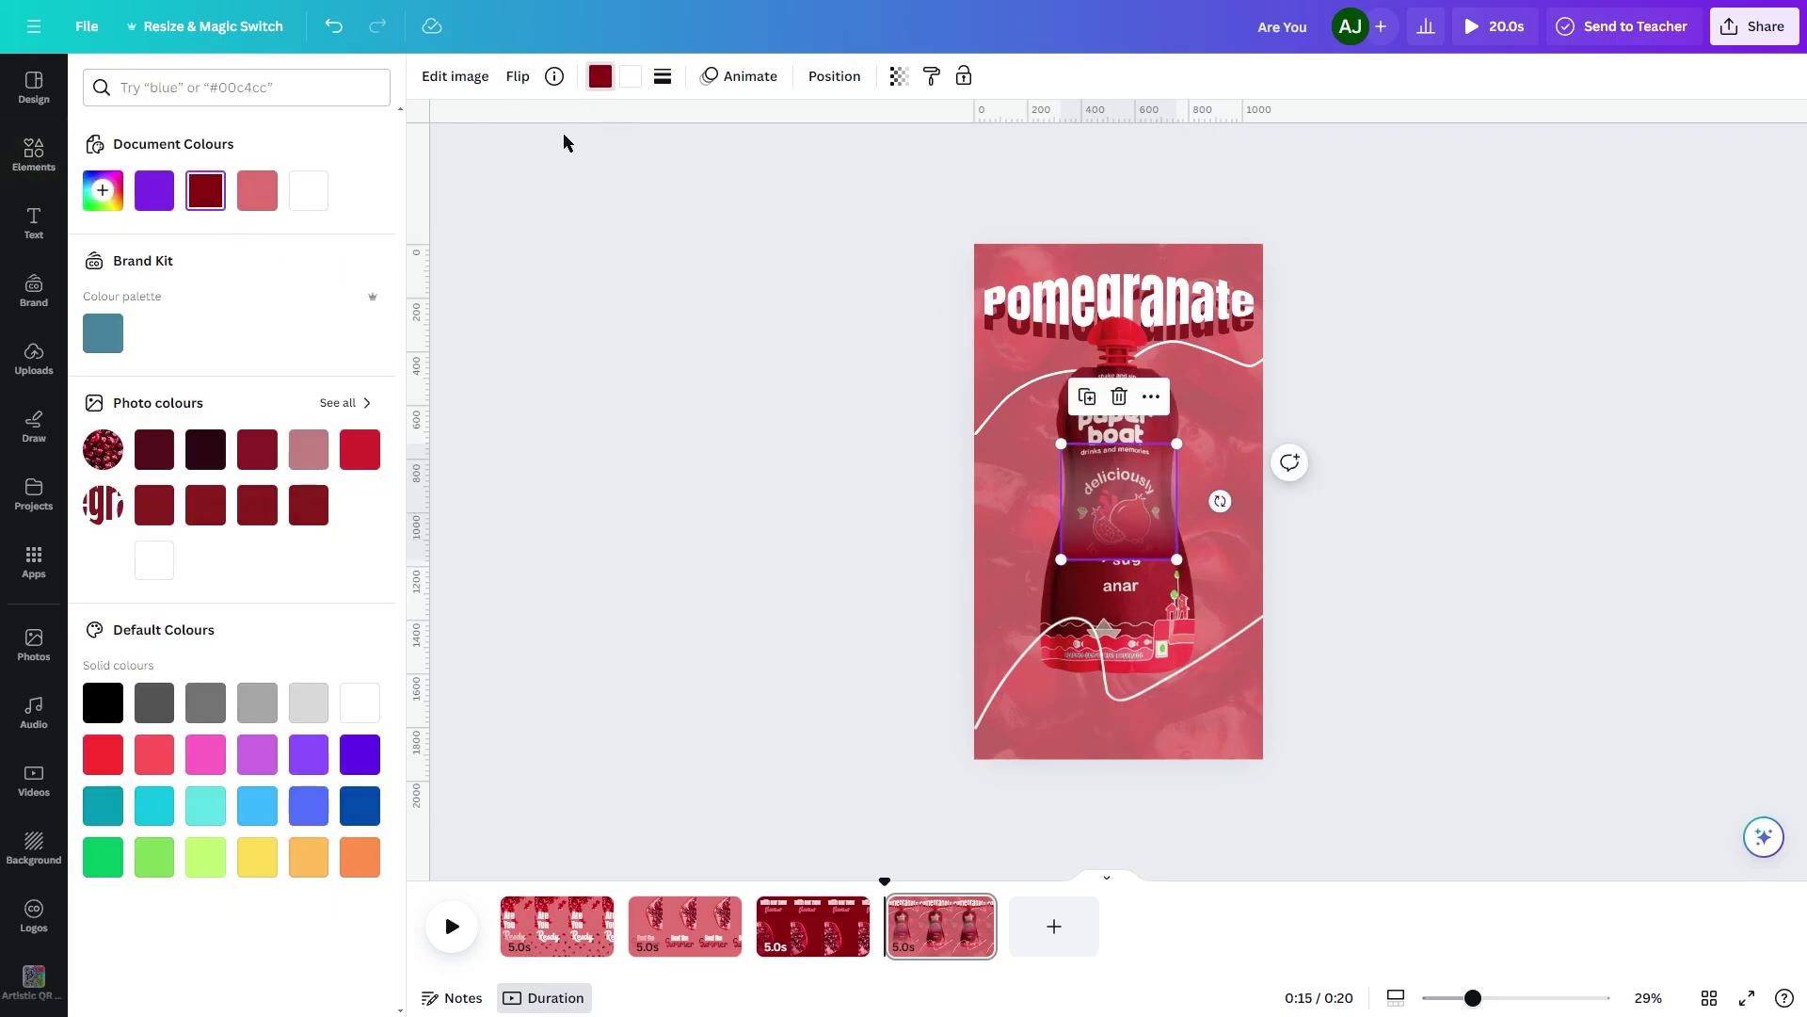
left_click(631, 76)
left_click(211, 192)
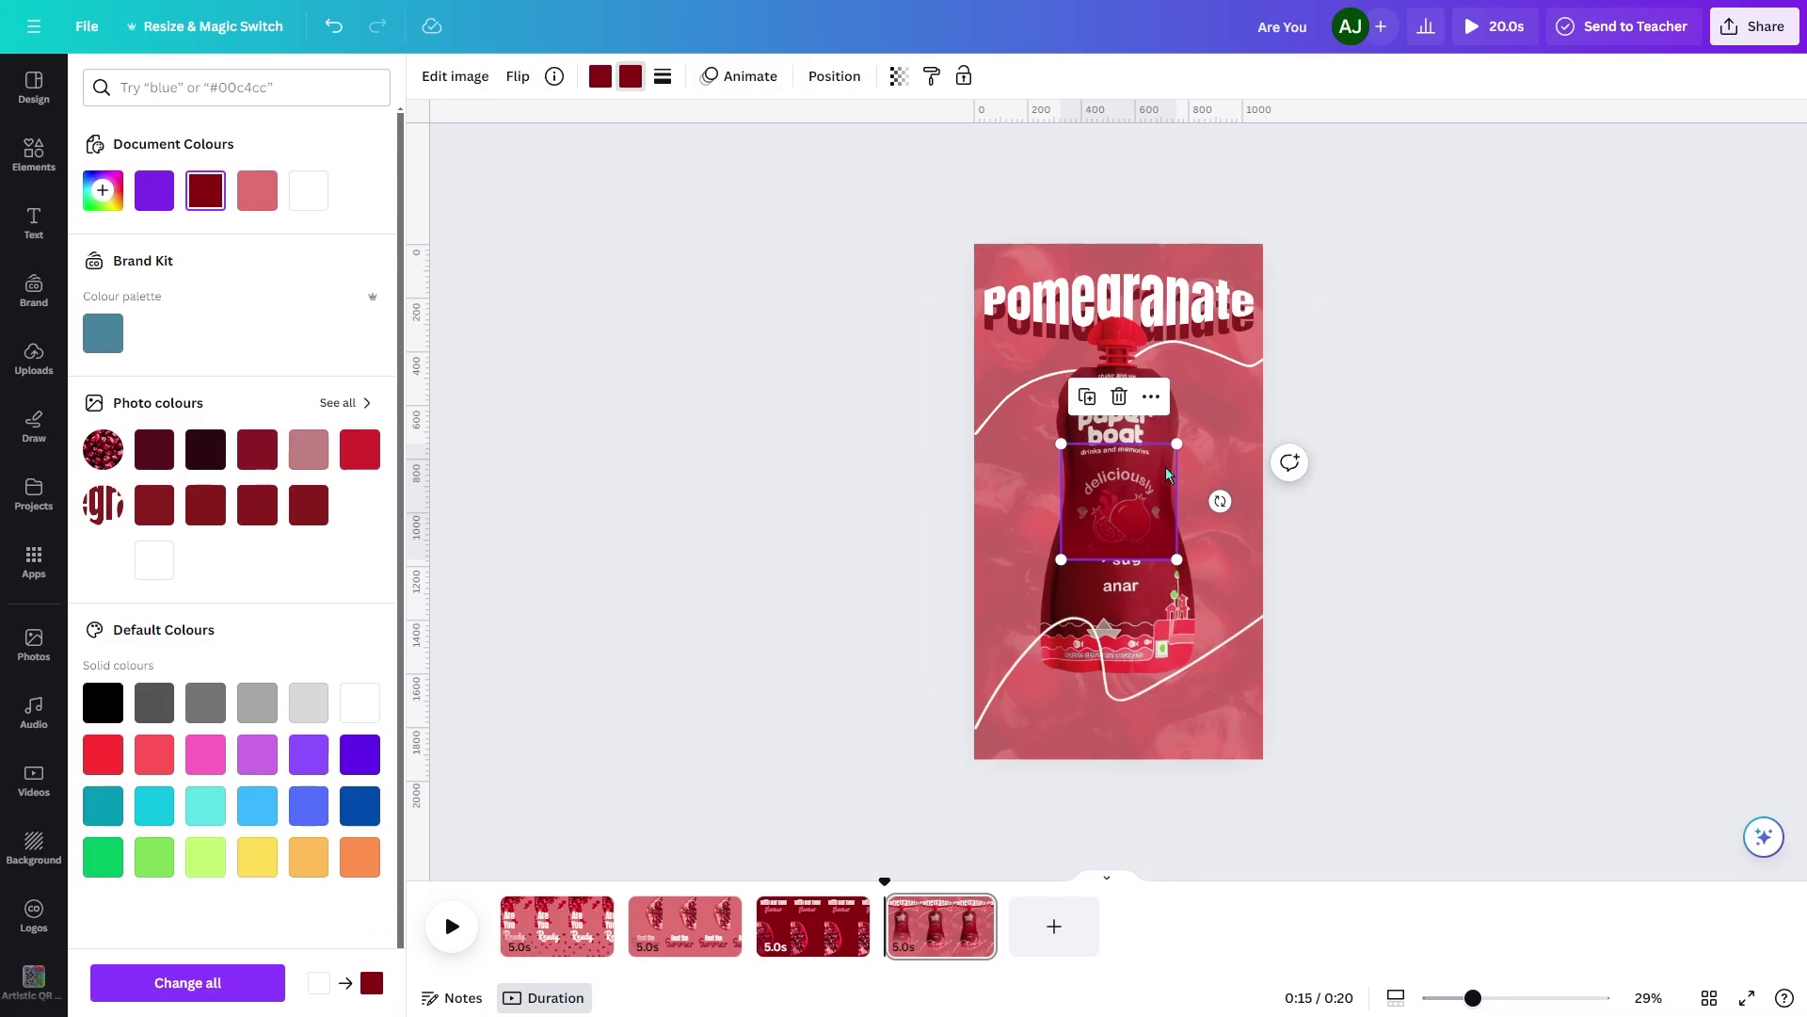
left_click_drag(1176, 444, 1534, 191)
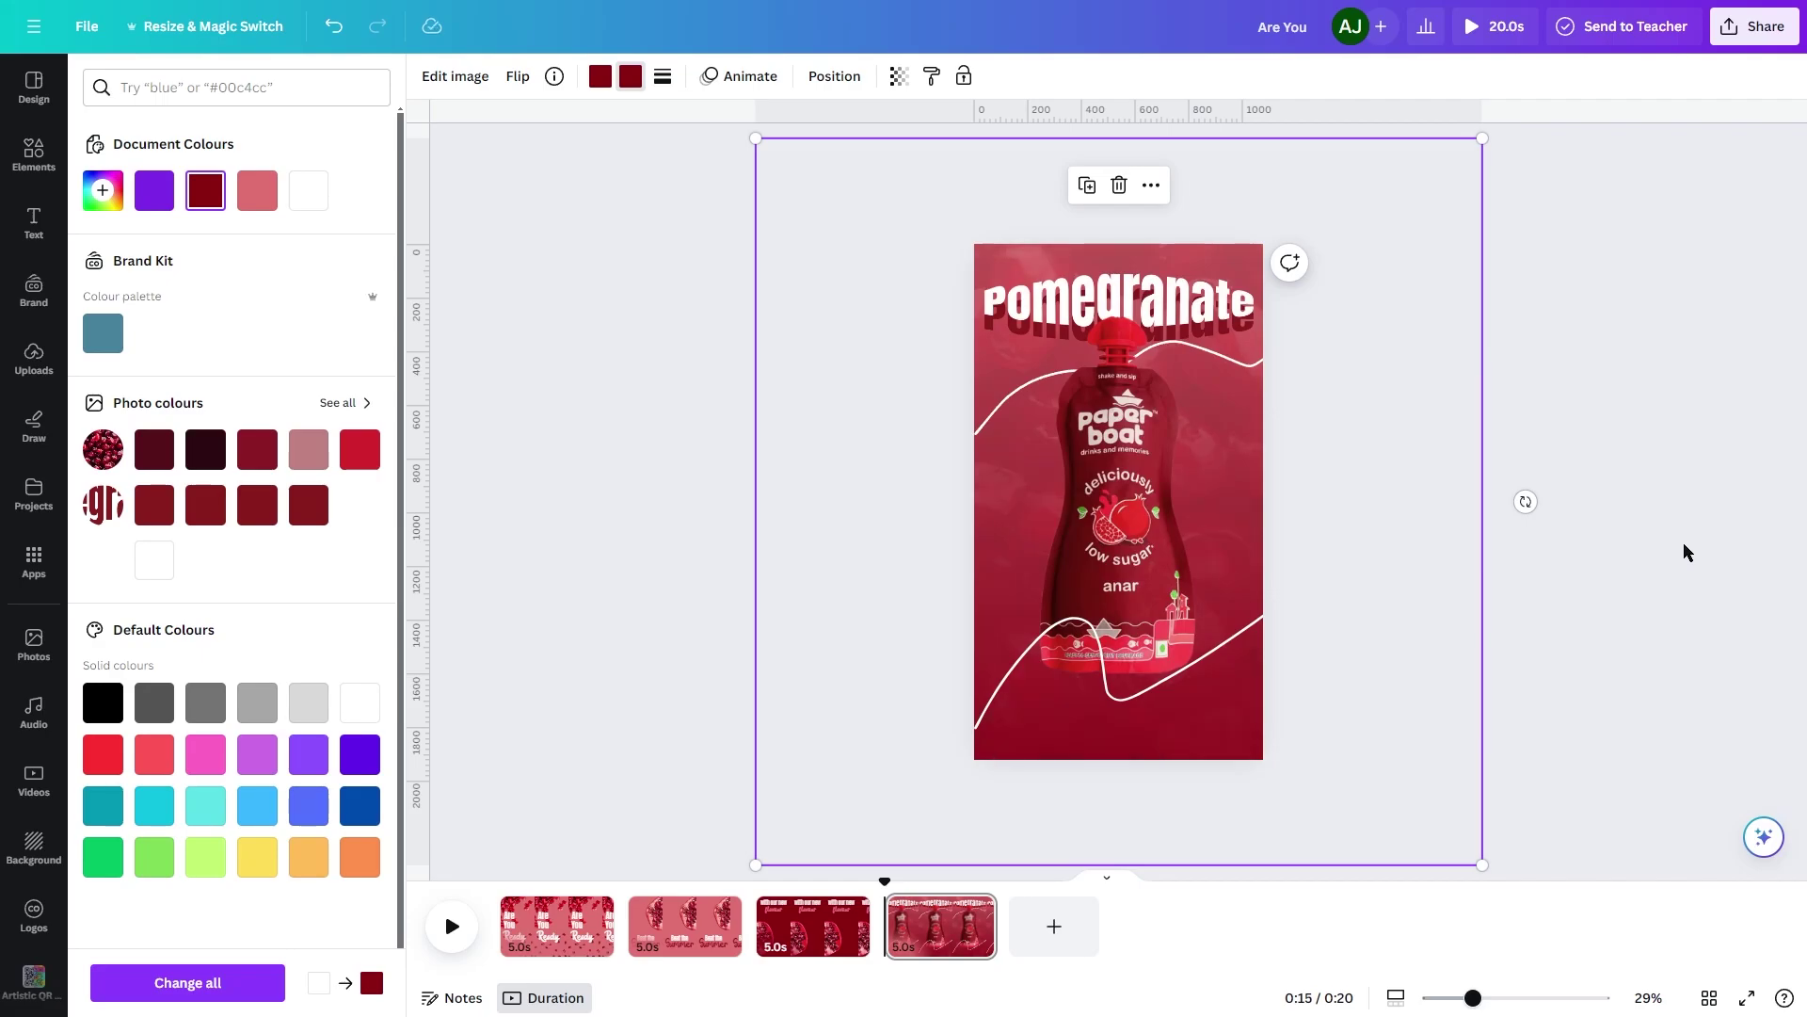
left_click(1672, 605)
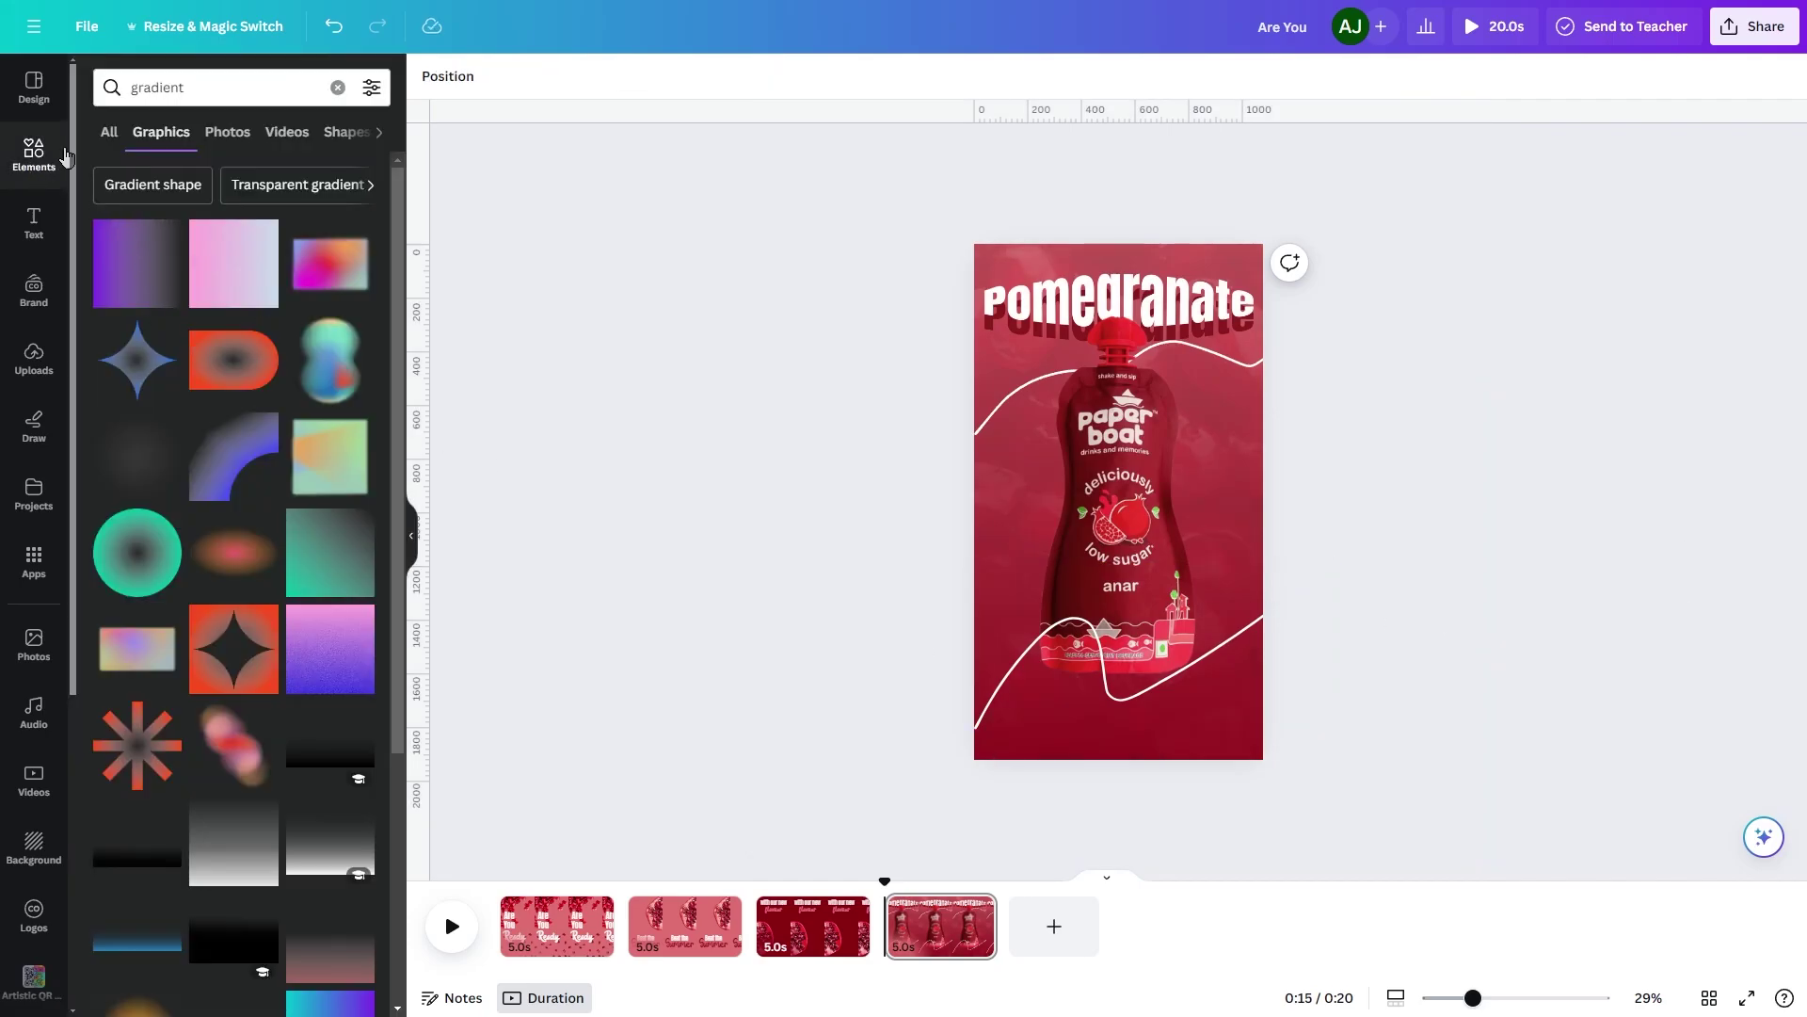
Add the recently used half-pomegranate photo, tilted, at page 4's lower right.
left_click(337, 87)
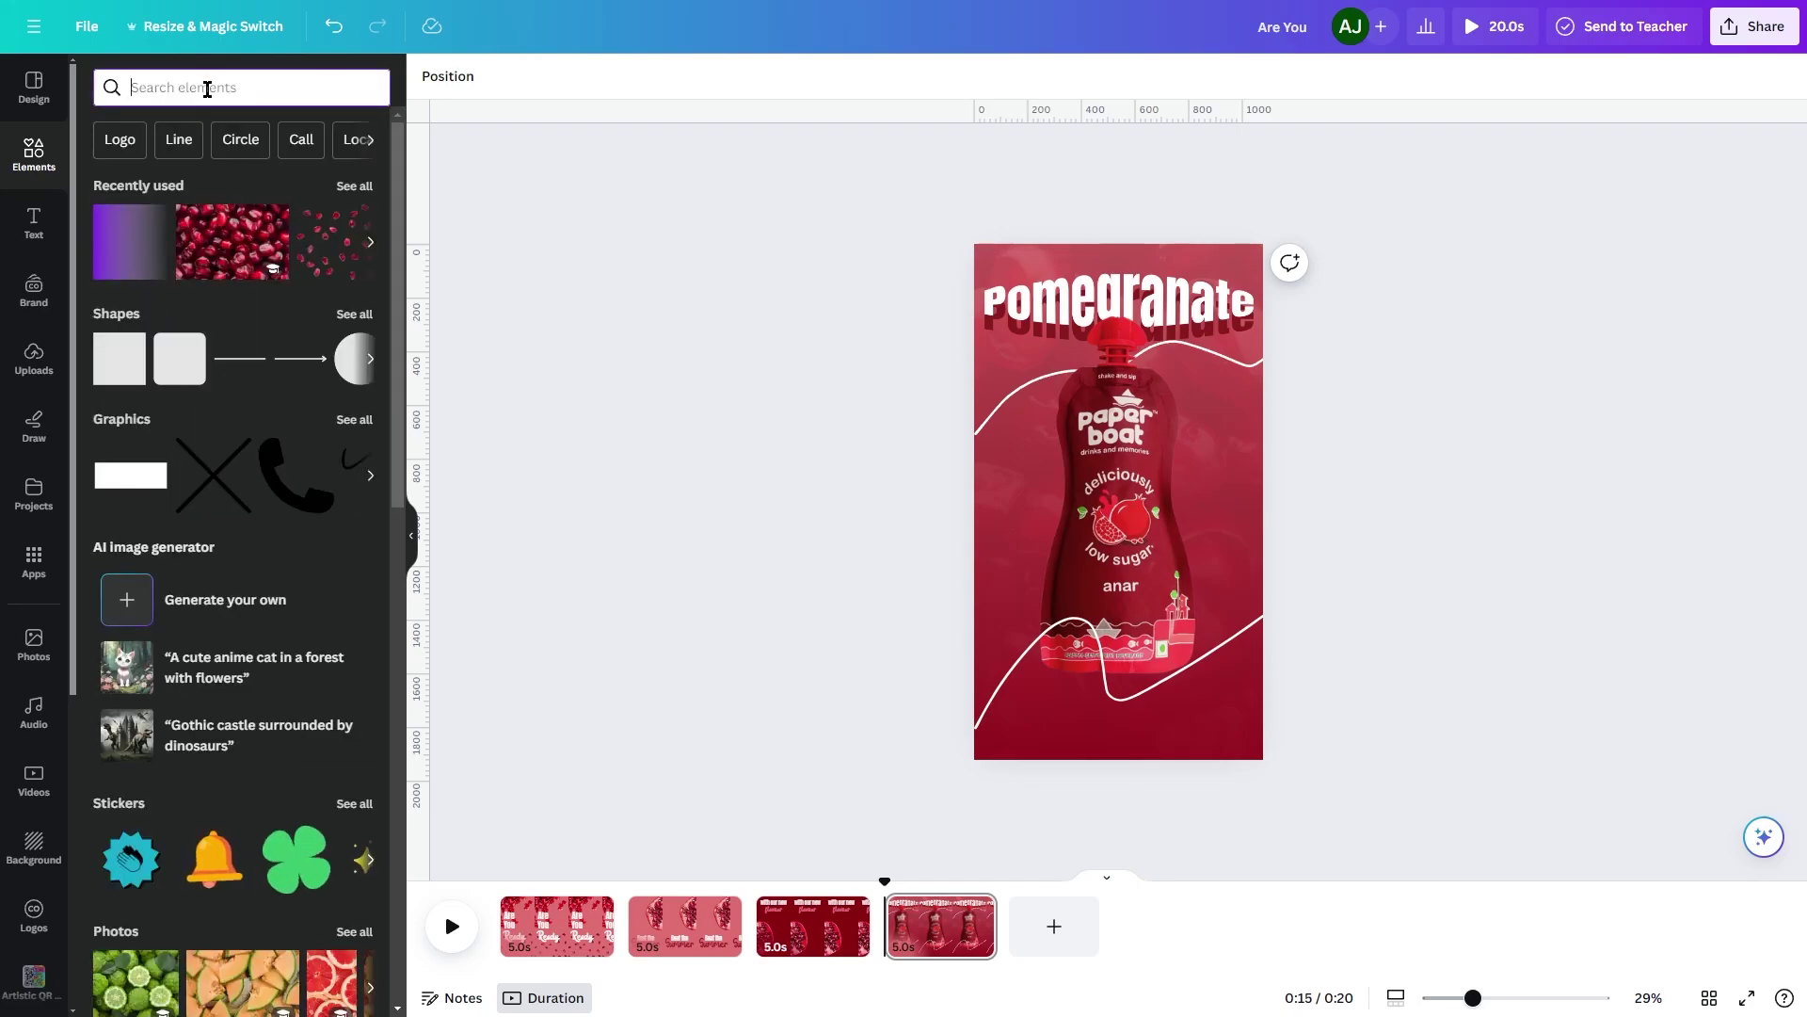
left_click(354, 185)
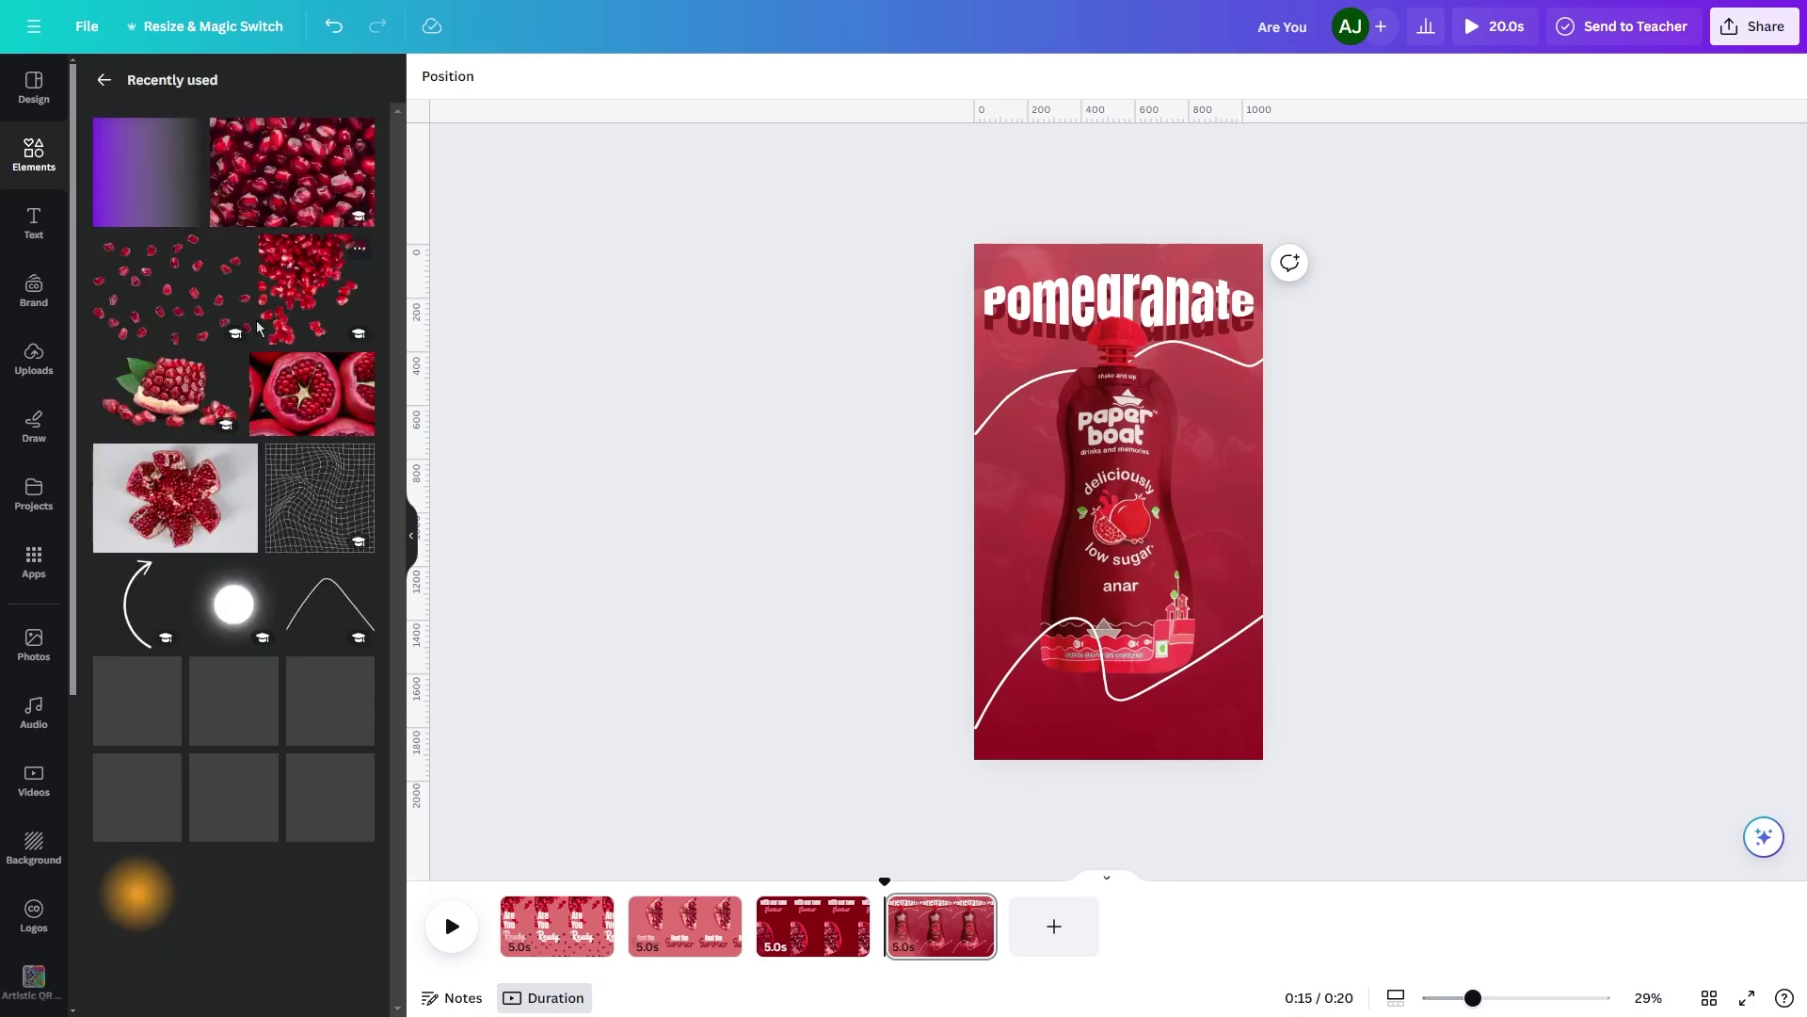
left_click(165, 395)
left_click_drag(1120, 555, 1182, 757)
mouse_move(1236, 834)
left_mouse_down()
mouse_move(1272, 832)
mouse_move(1258, 812)
left_mouse_up()
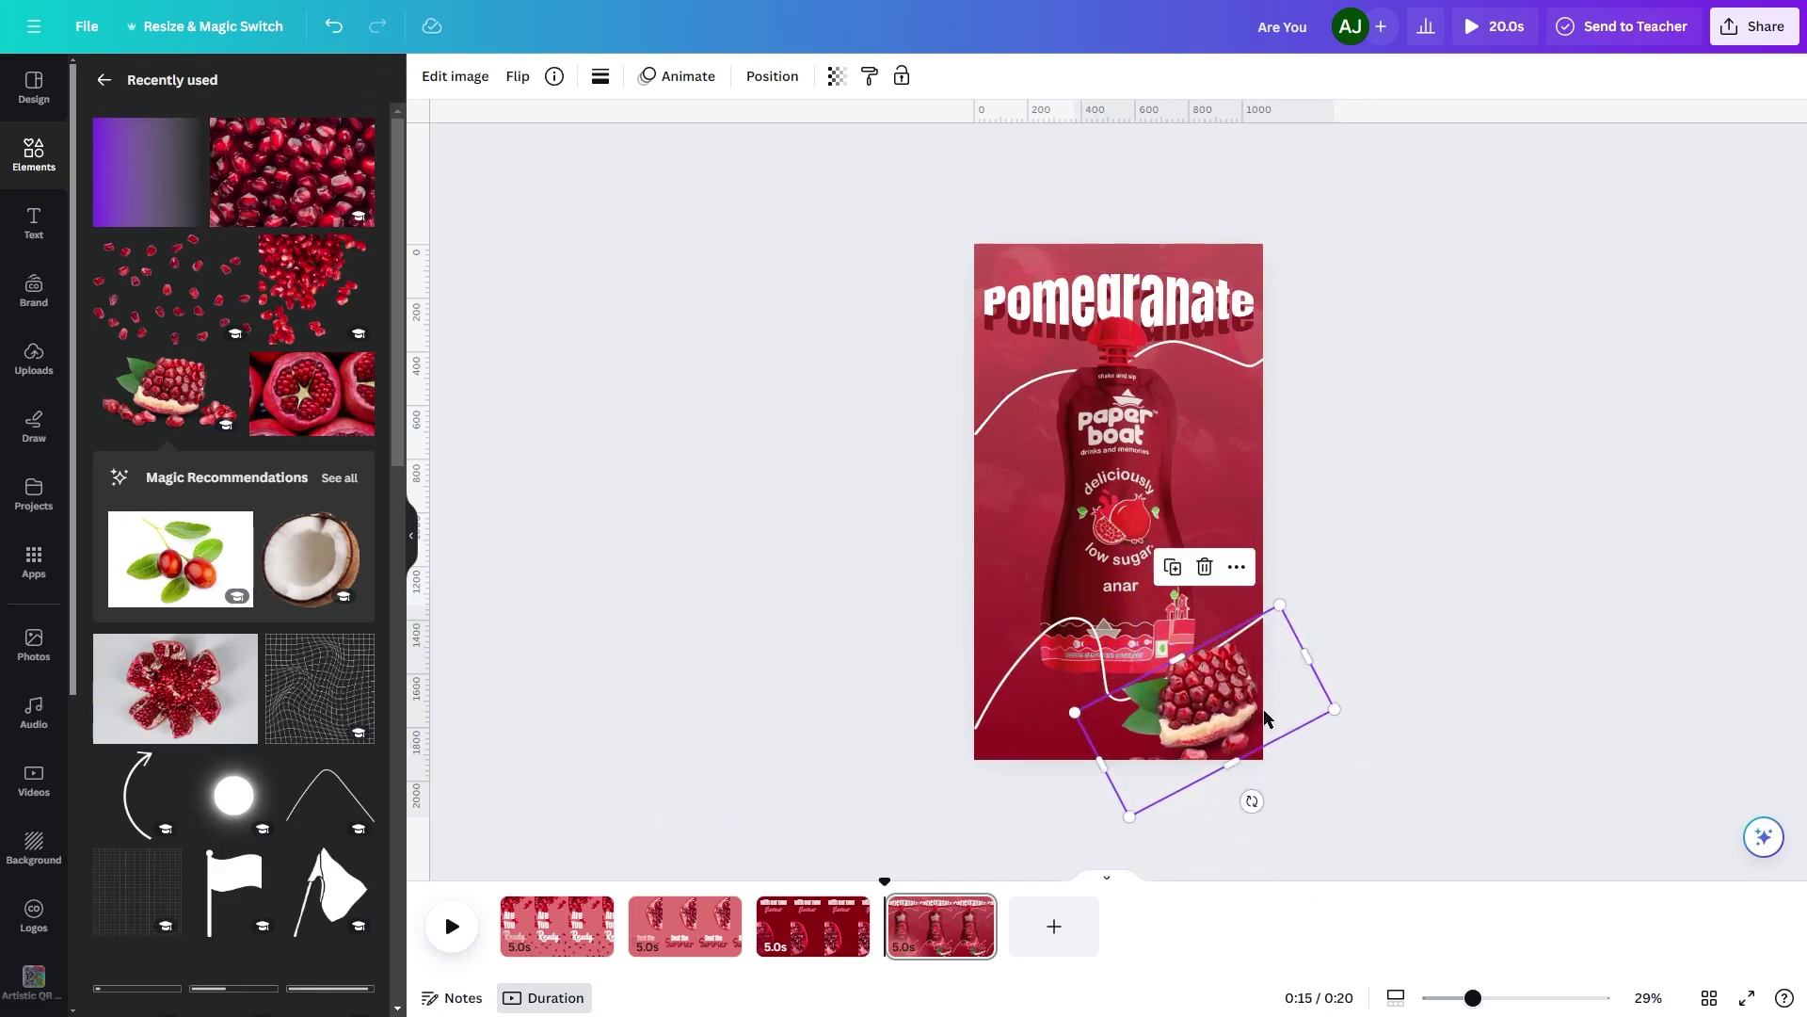
left_click(1420, 761)
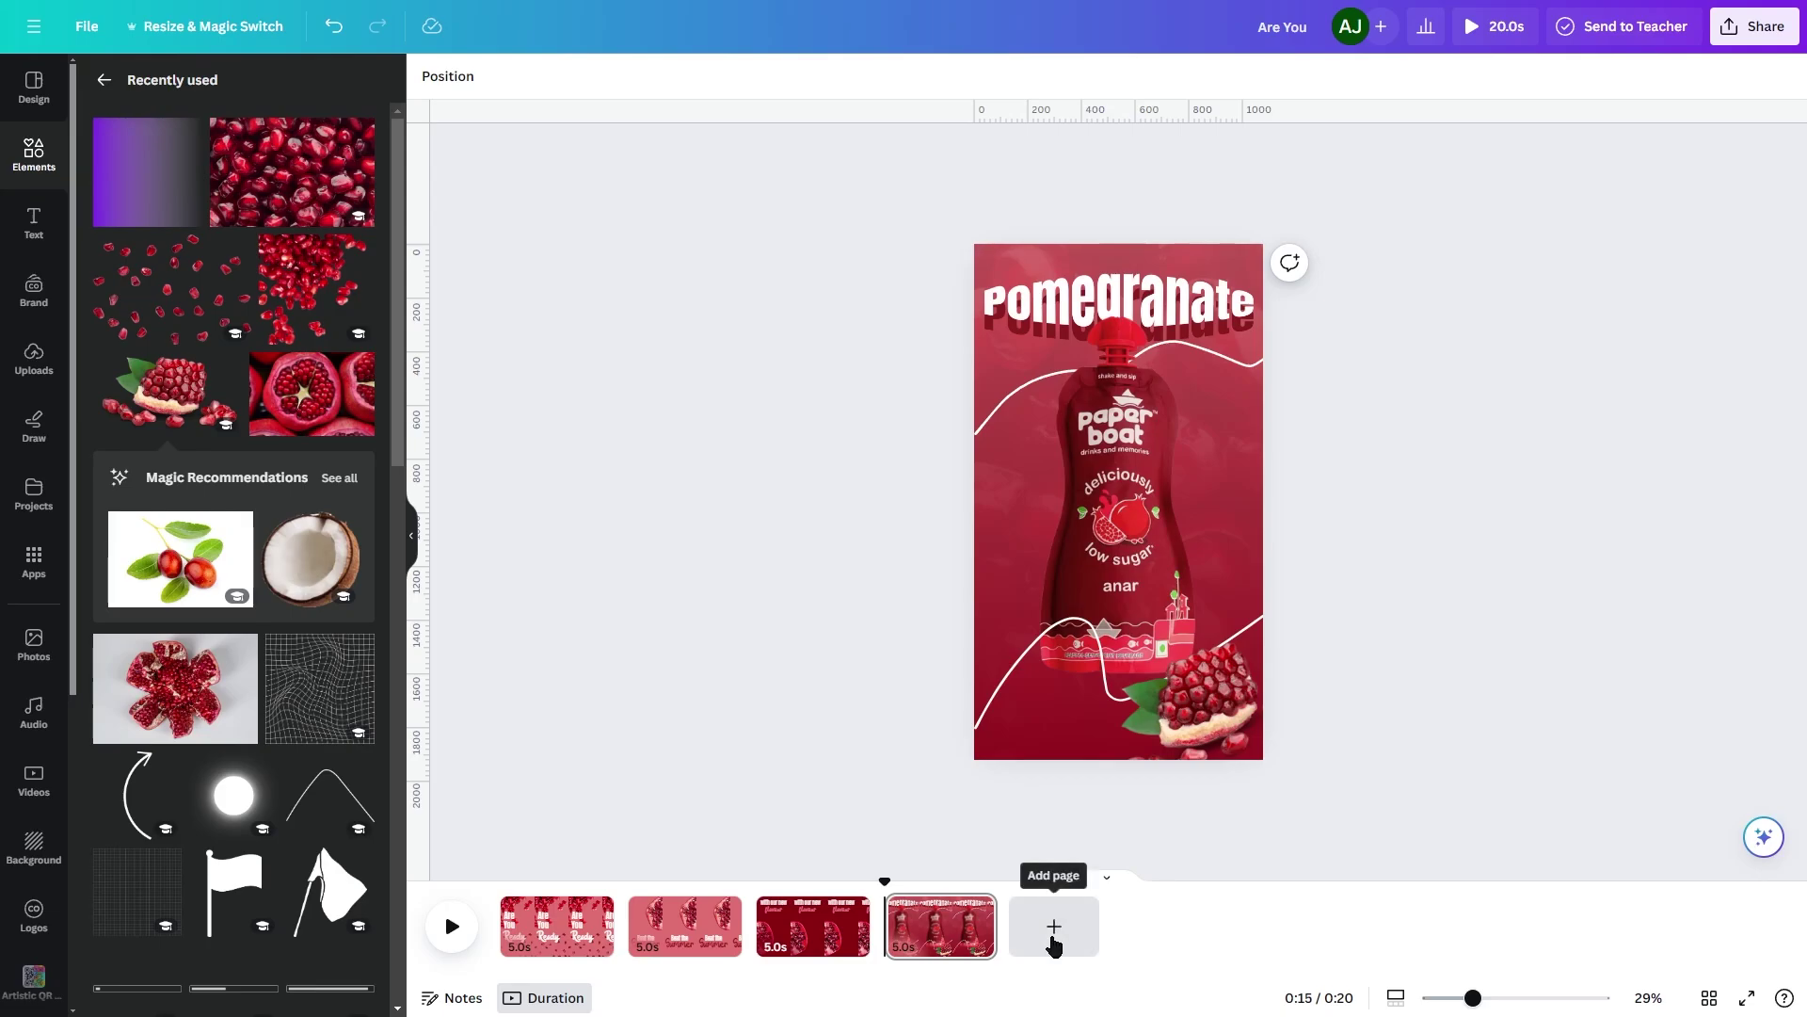
Duplicate page 4, enlarging the bottle beyond the page edges and bringing it to front.
left_click(977, 908)
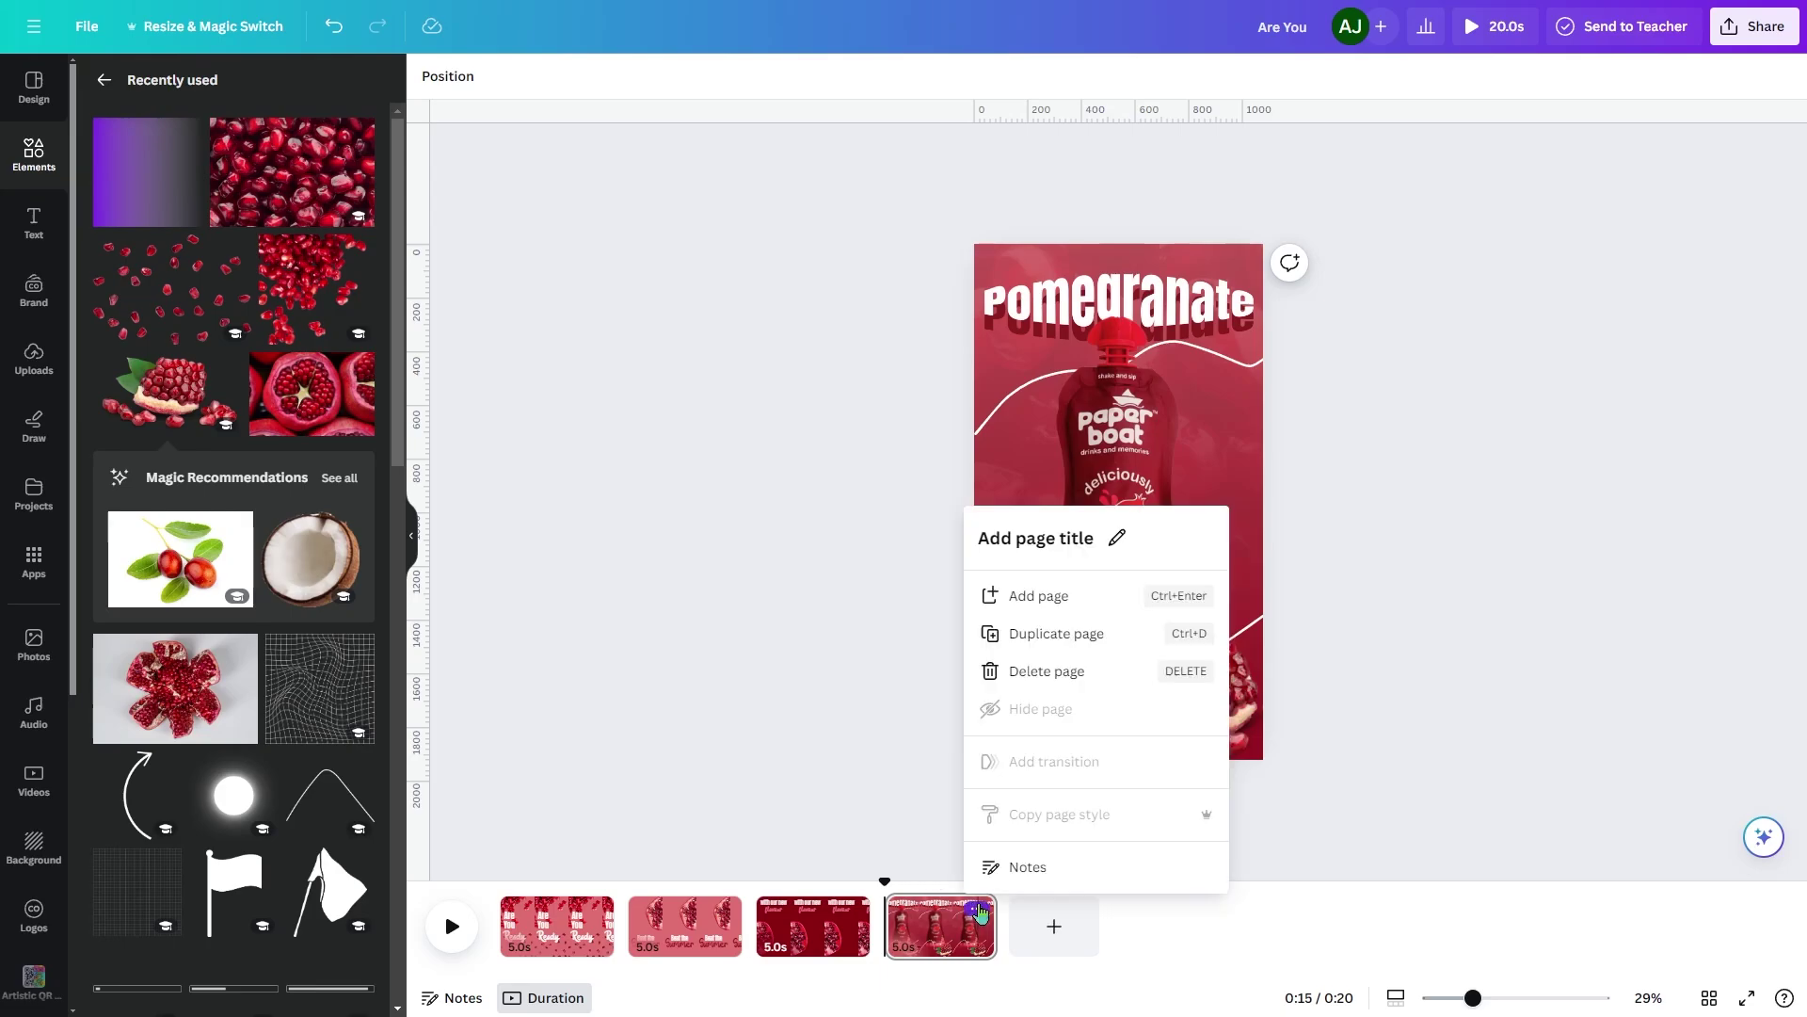
left_click(1106, 624)
left_click(1304, 471)
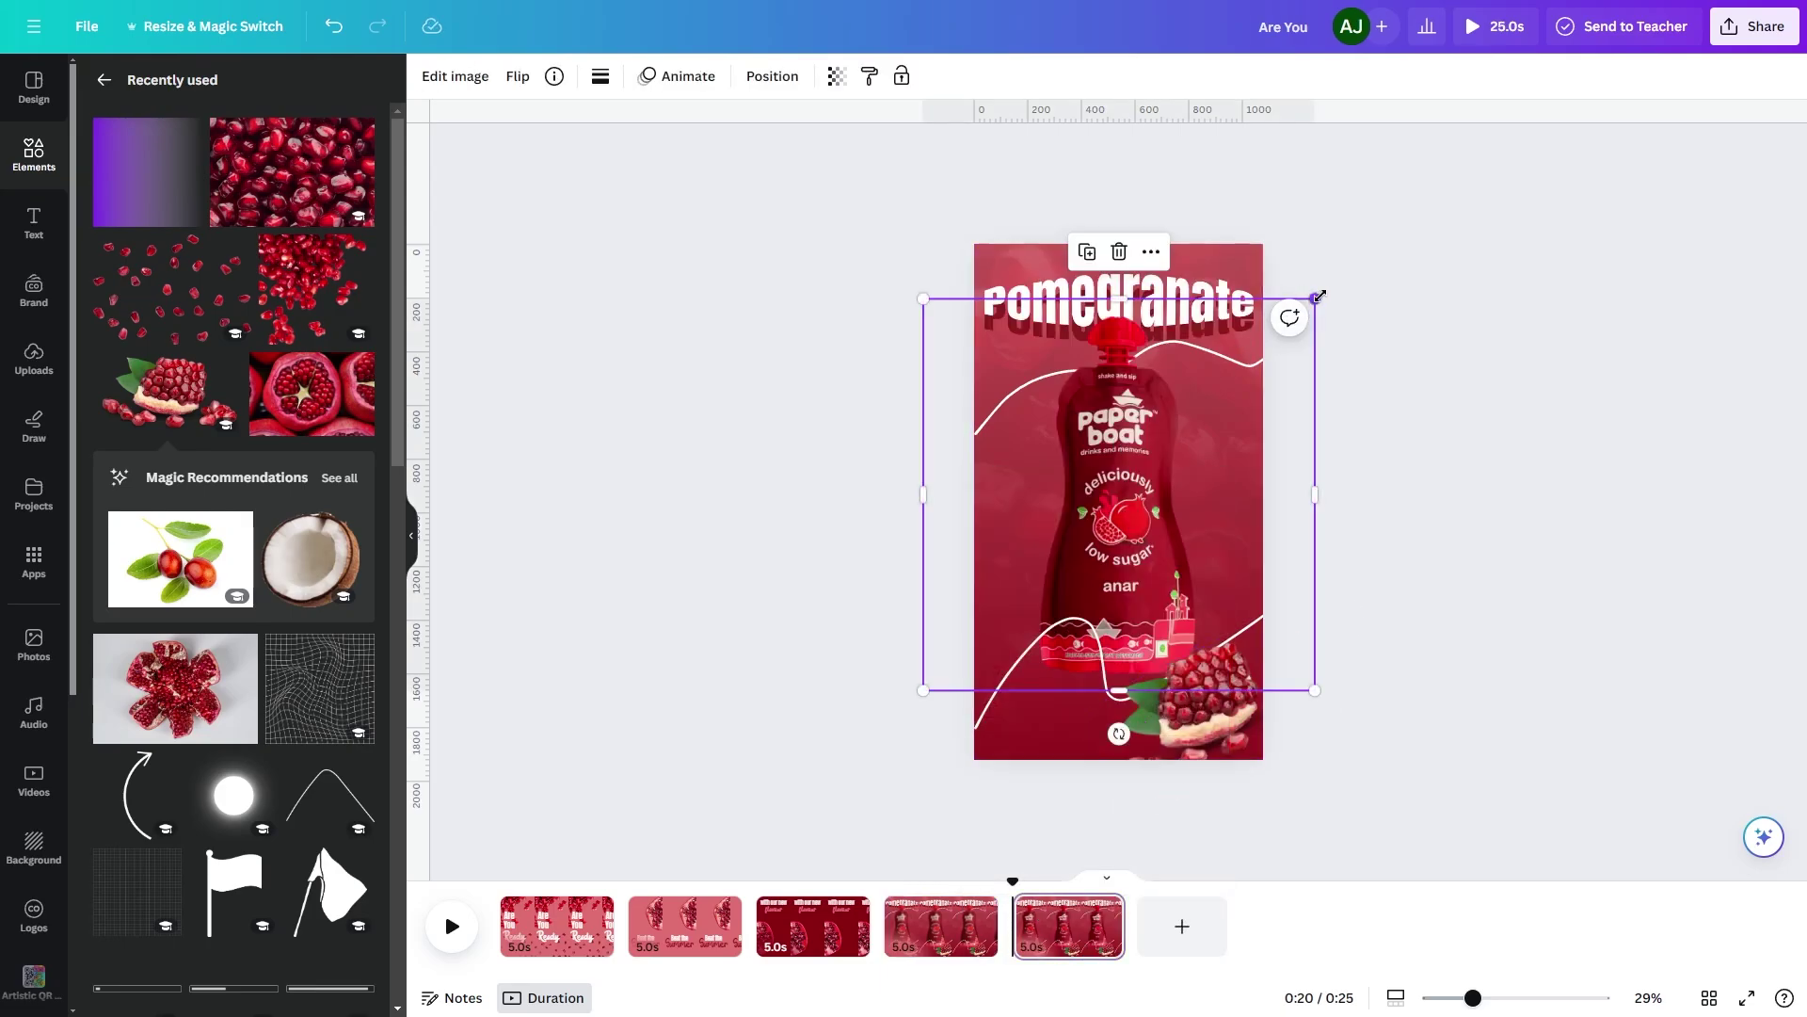
left_click_drag(1333, 283, 1592, 652)
key("ctrl+bracketright")
key("ctrl+bracketright")
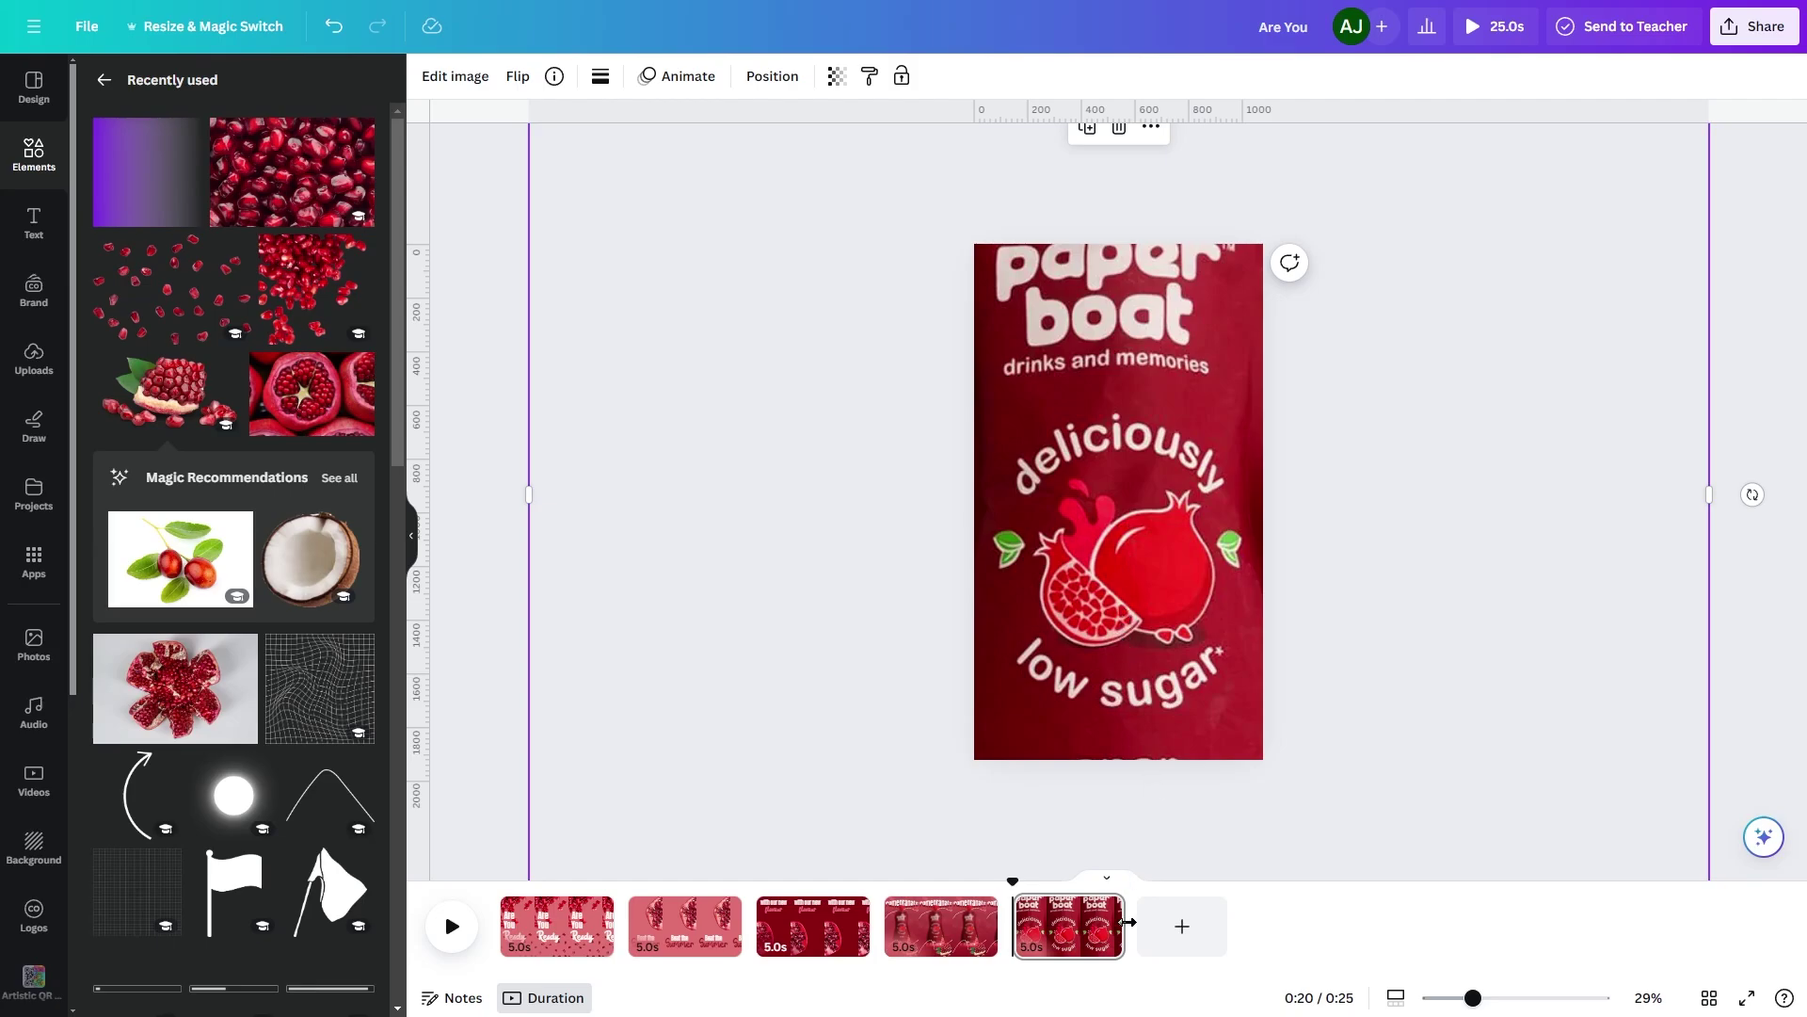
Add a sixth blank page with a dark red background.
left_click(1190, 931)
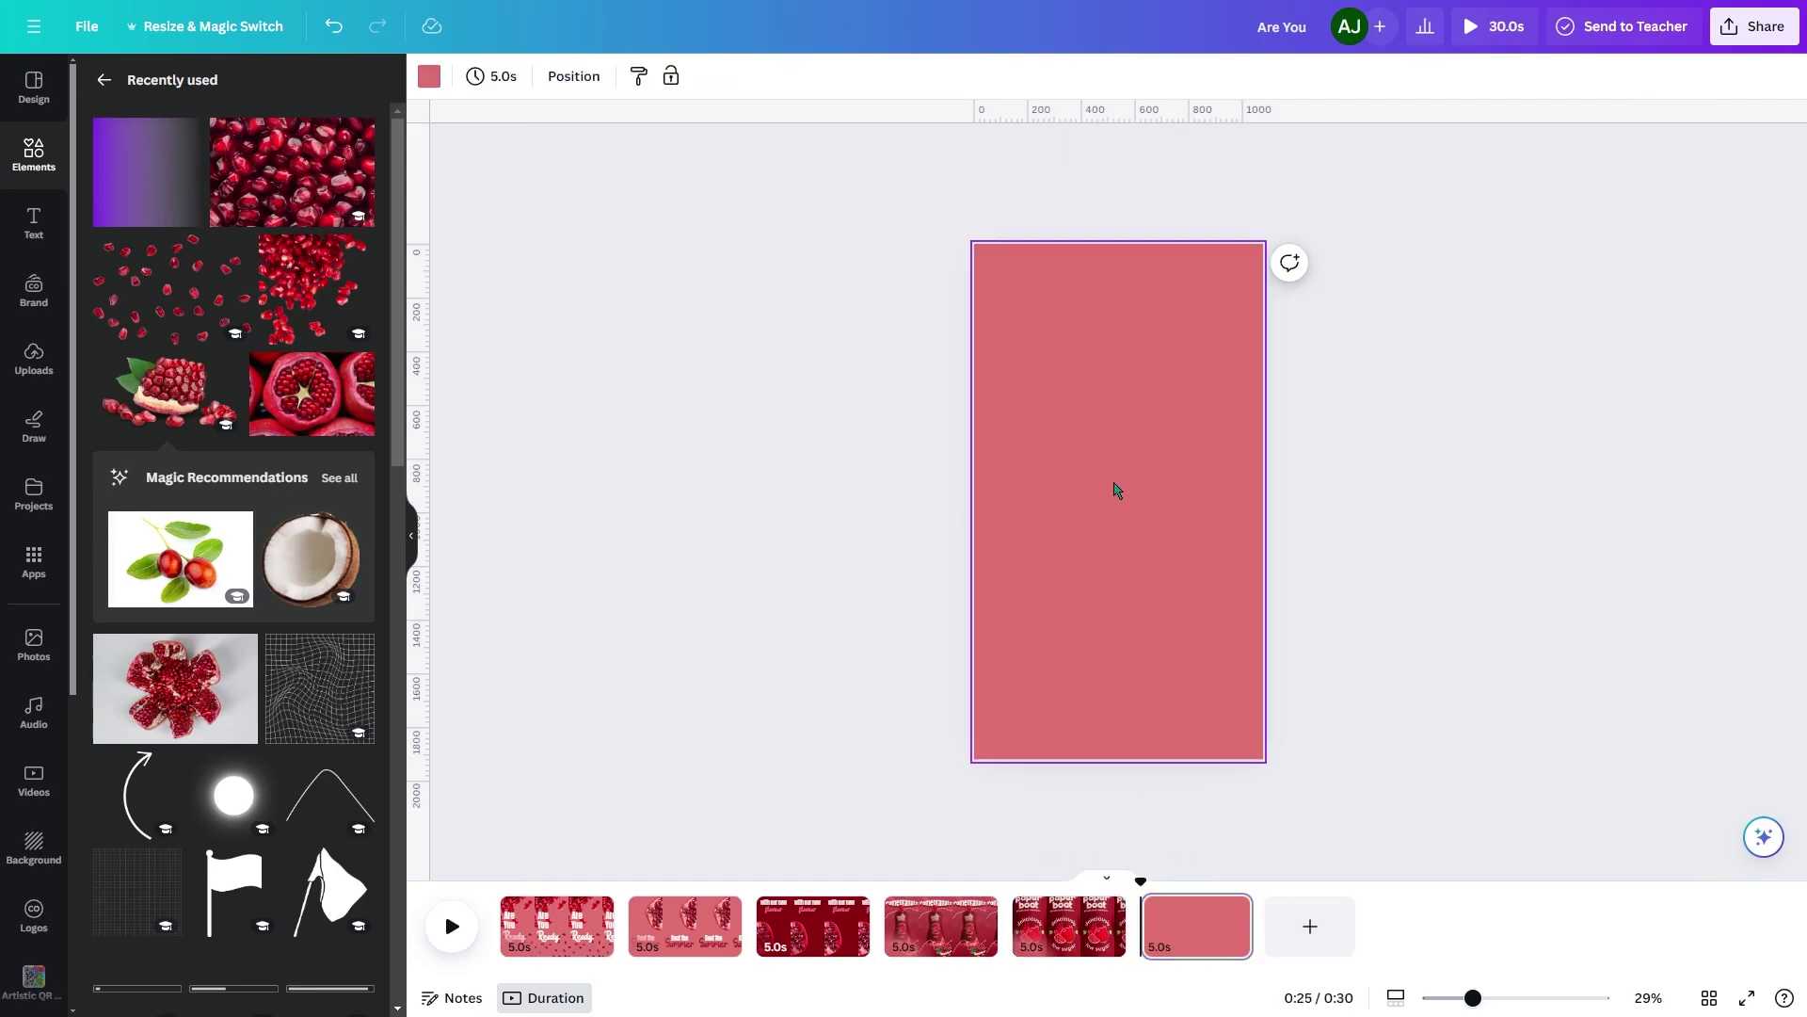
left_click(429, 76)
left_click(155, 191)
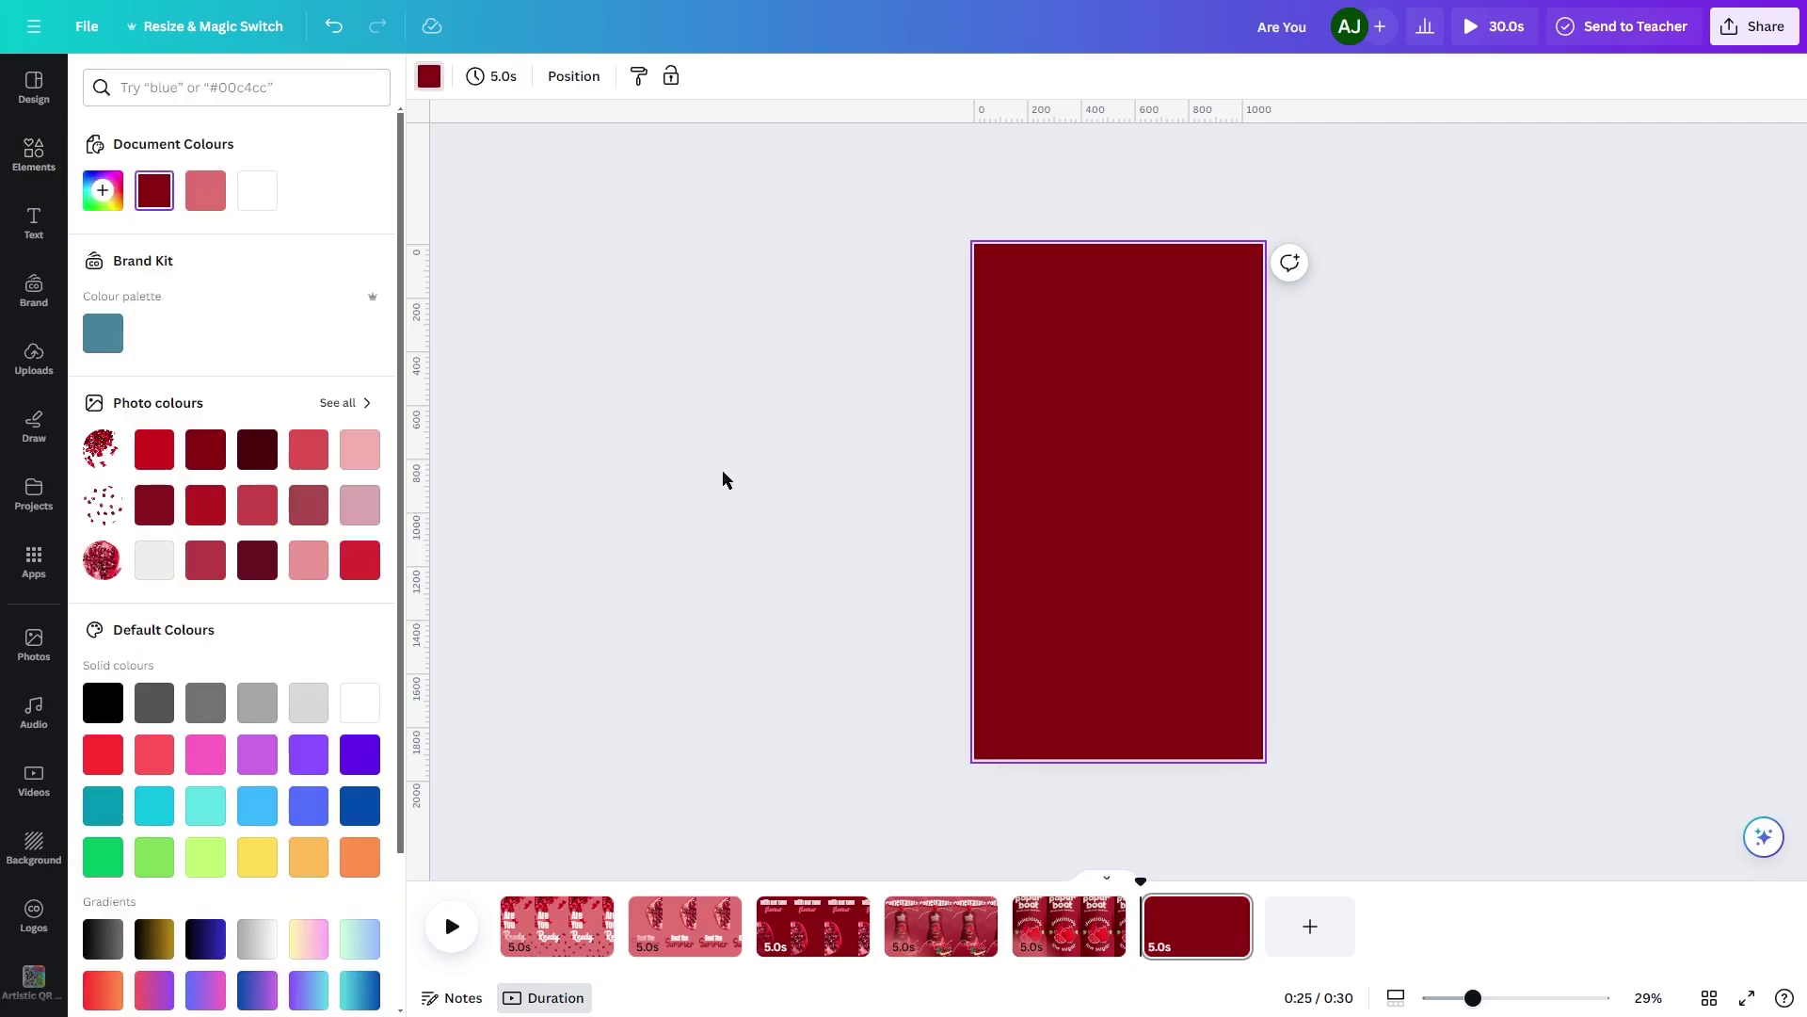
left_click(723, 483)
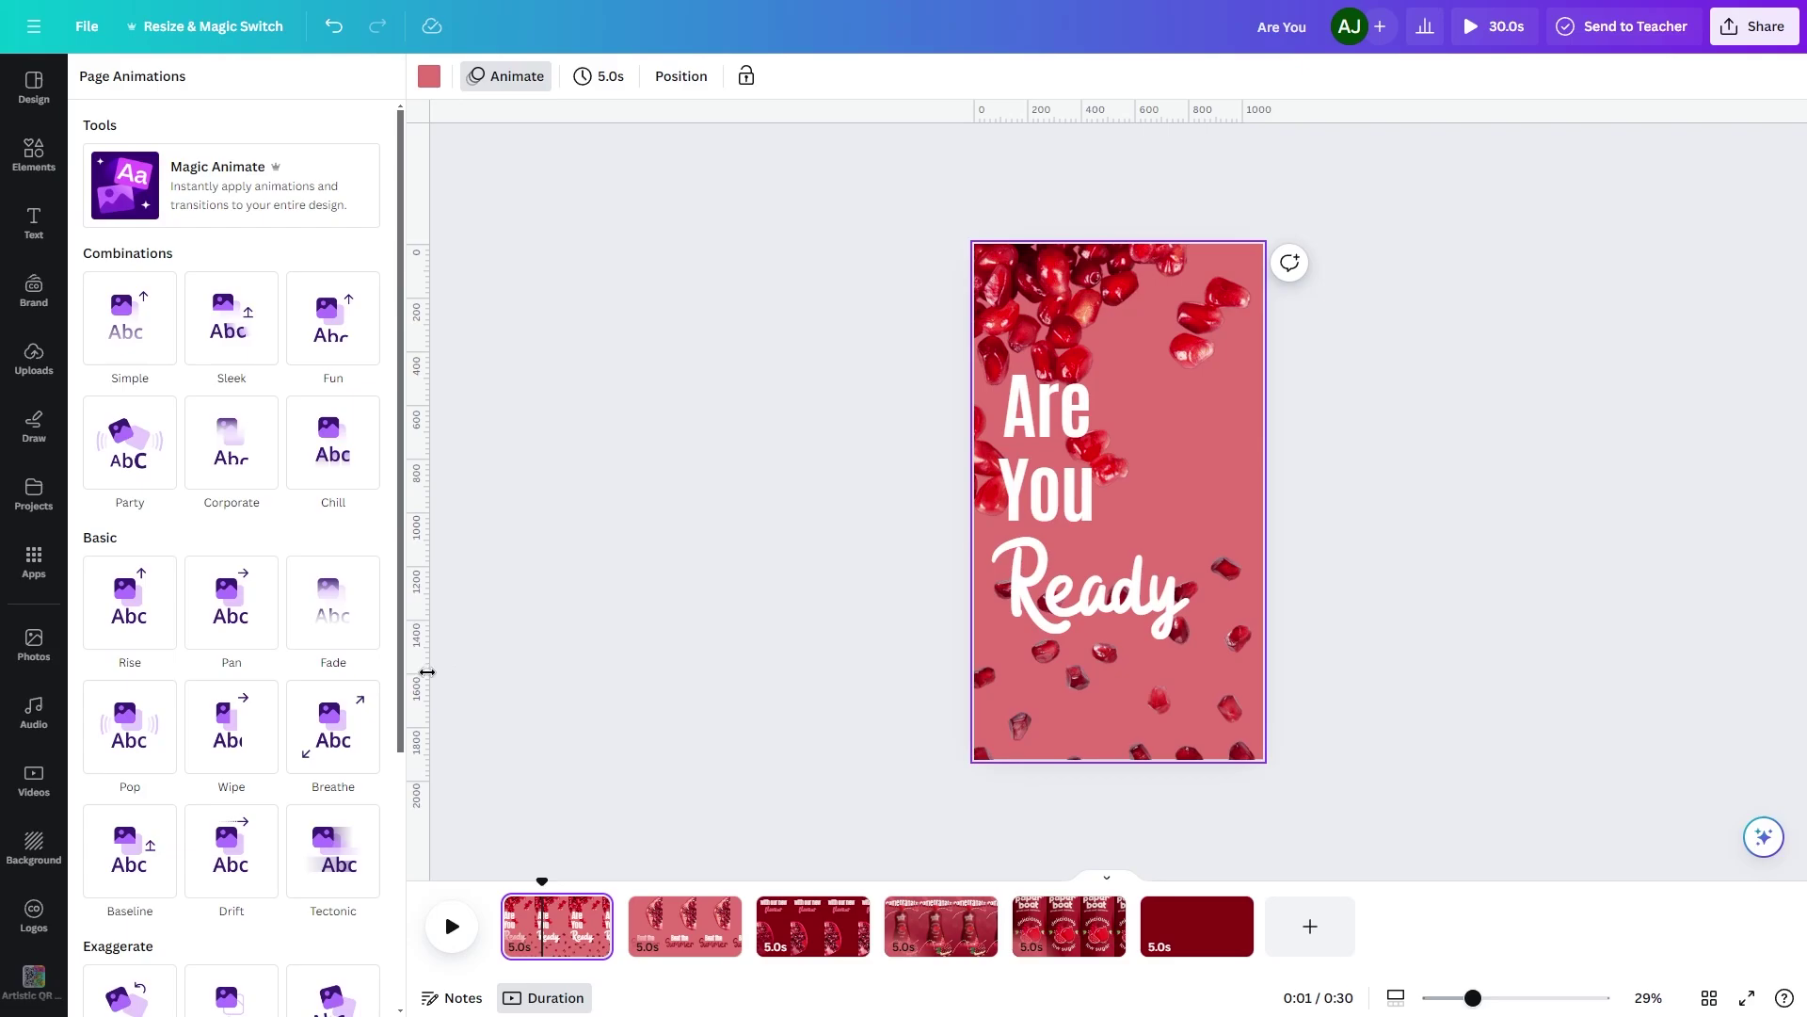
Apply the Drift page animation to the first 'Are You Ready' page.
left_click(219, 857)
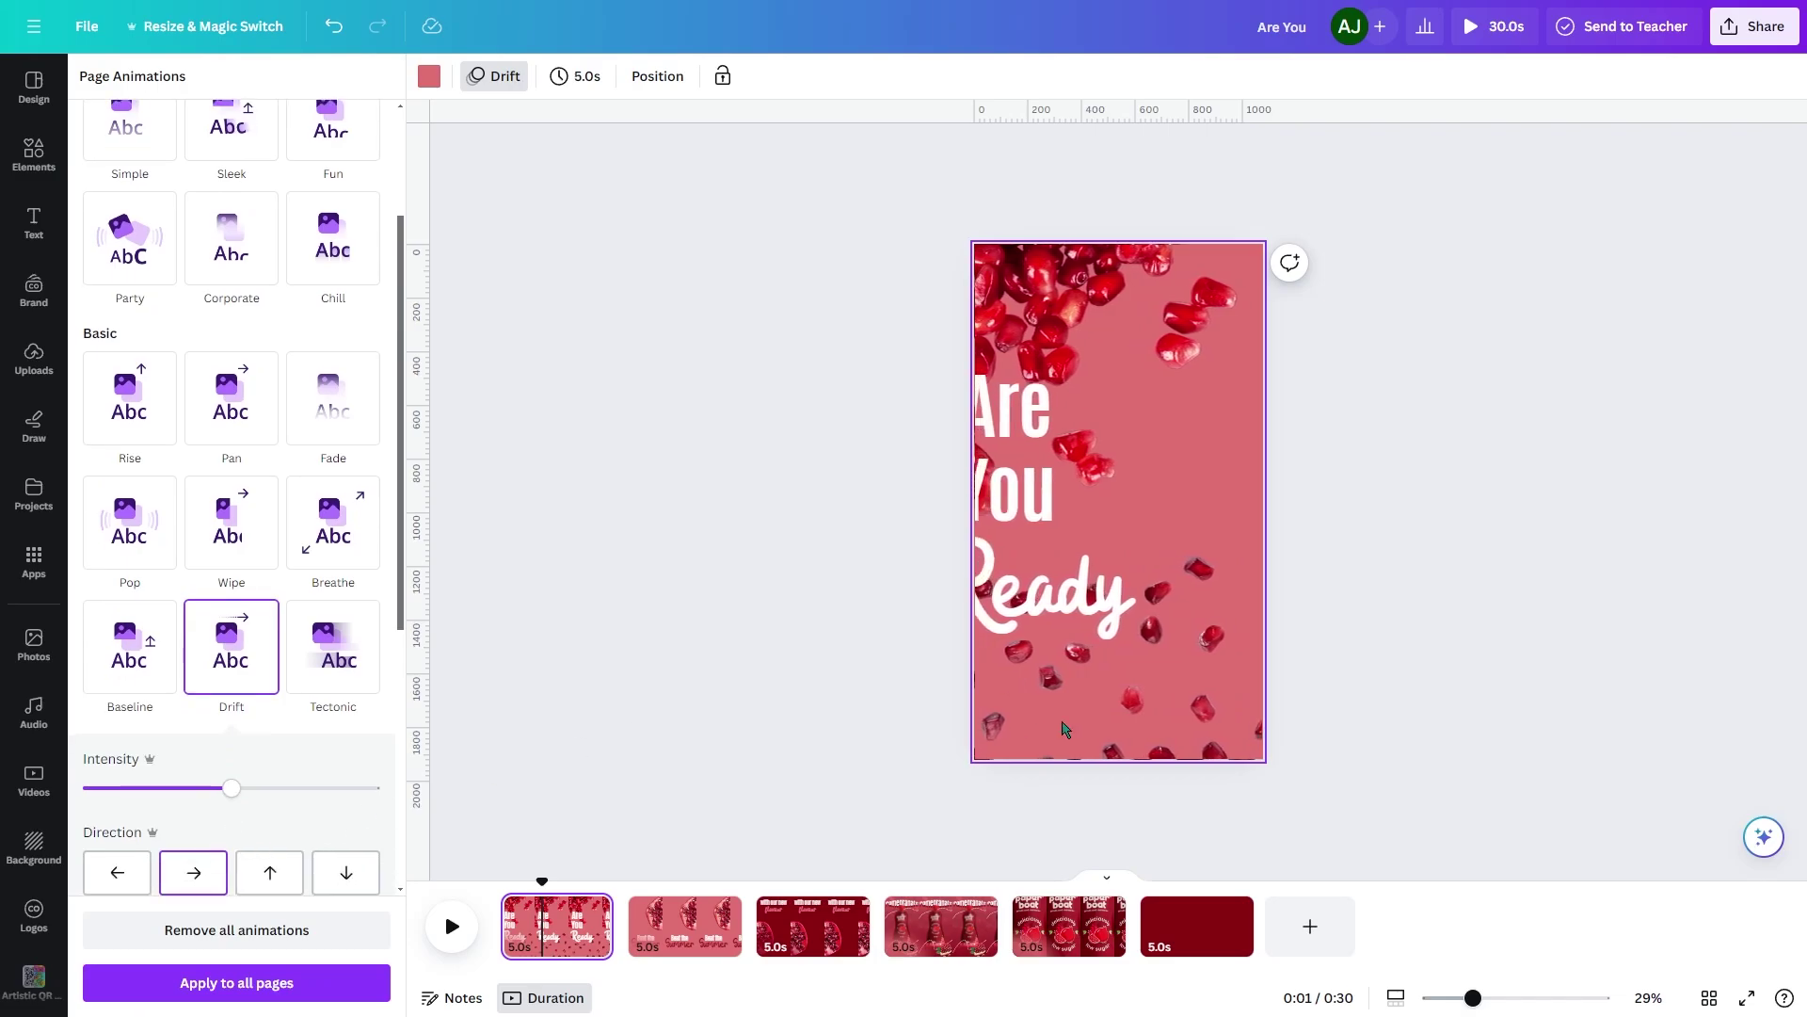
left_click(1098, 724)
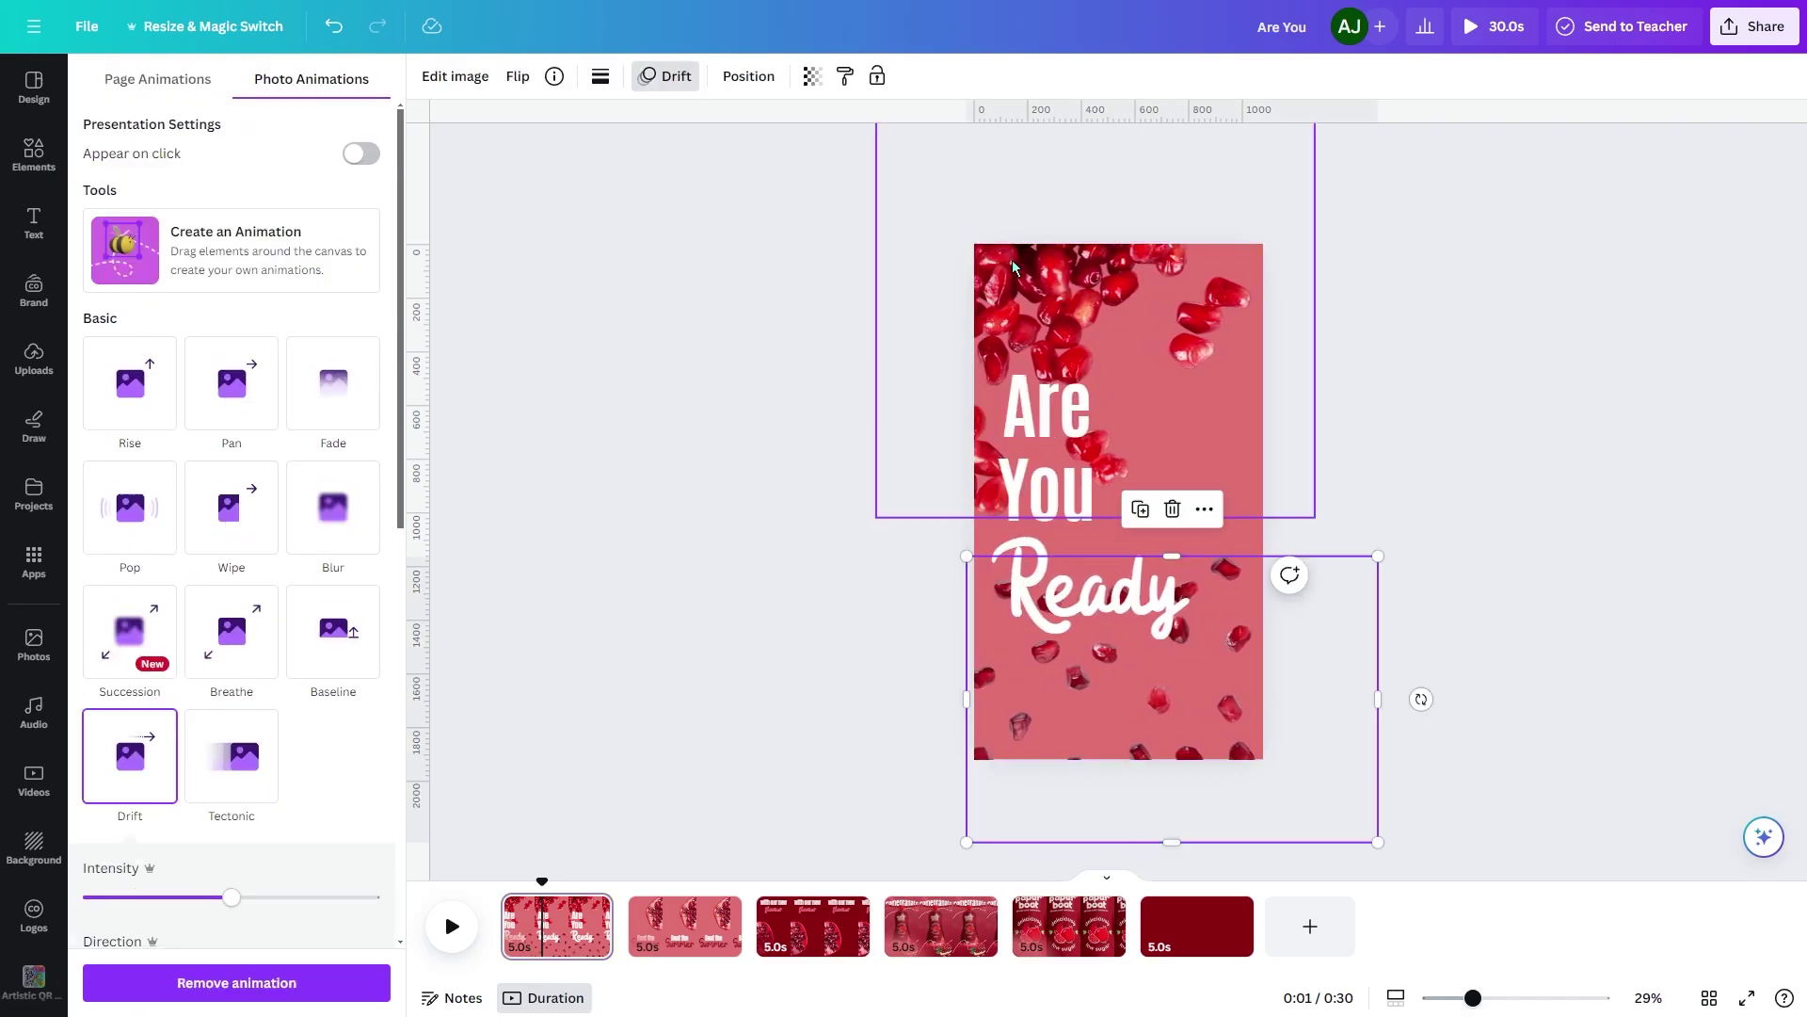
left_click(1113, 296)
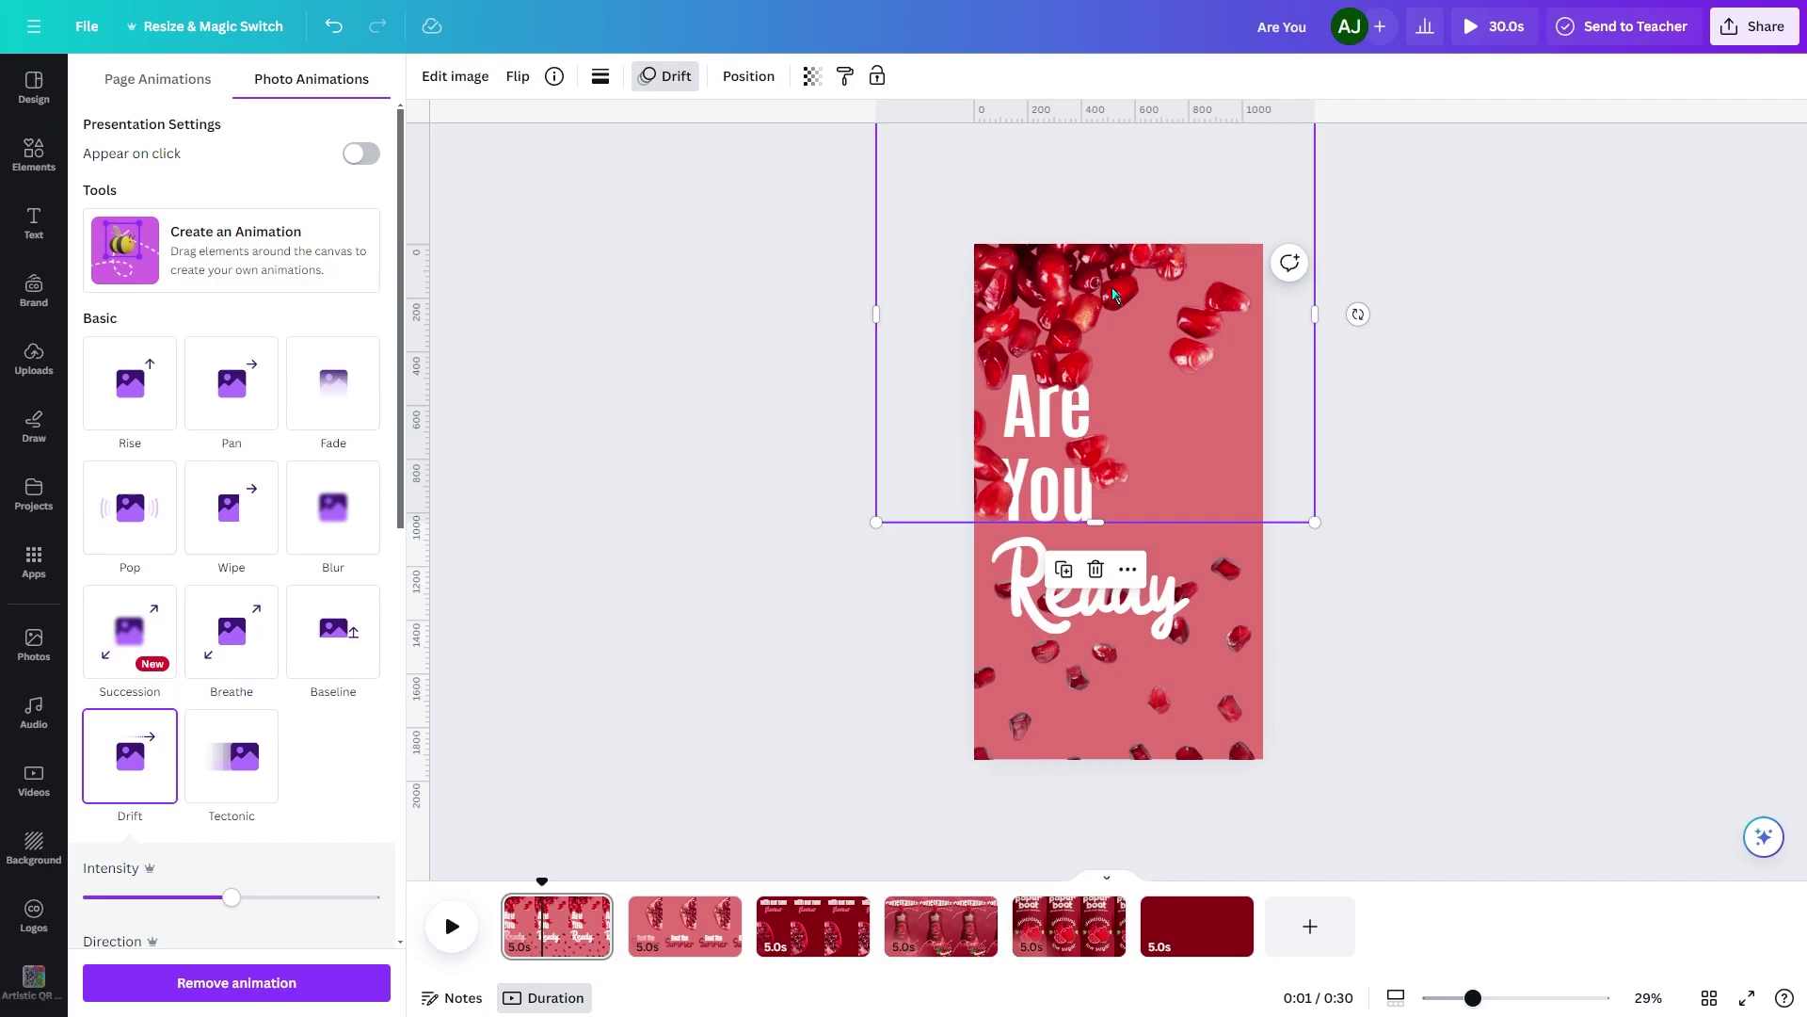
key("Escape")
left_click(1594, 606)
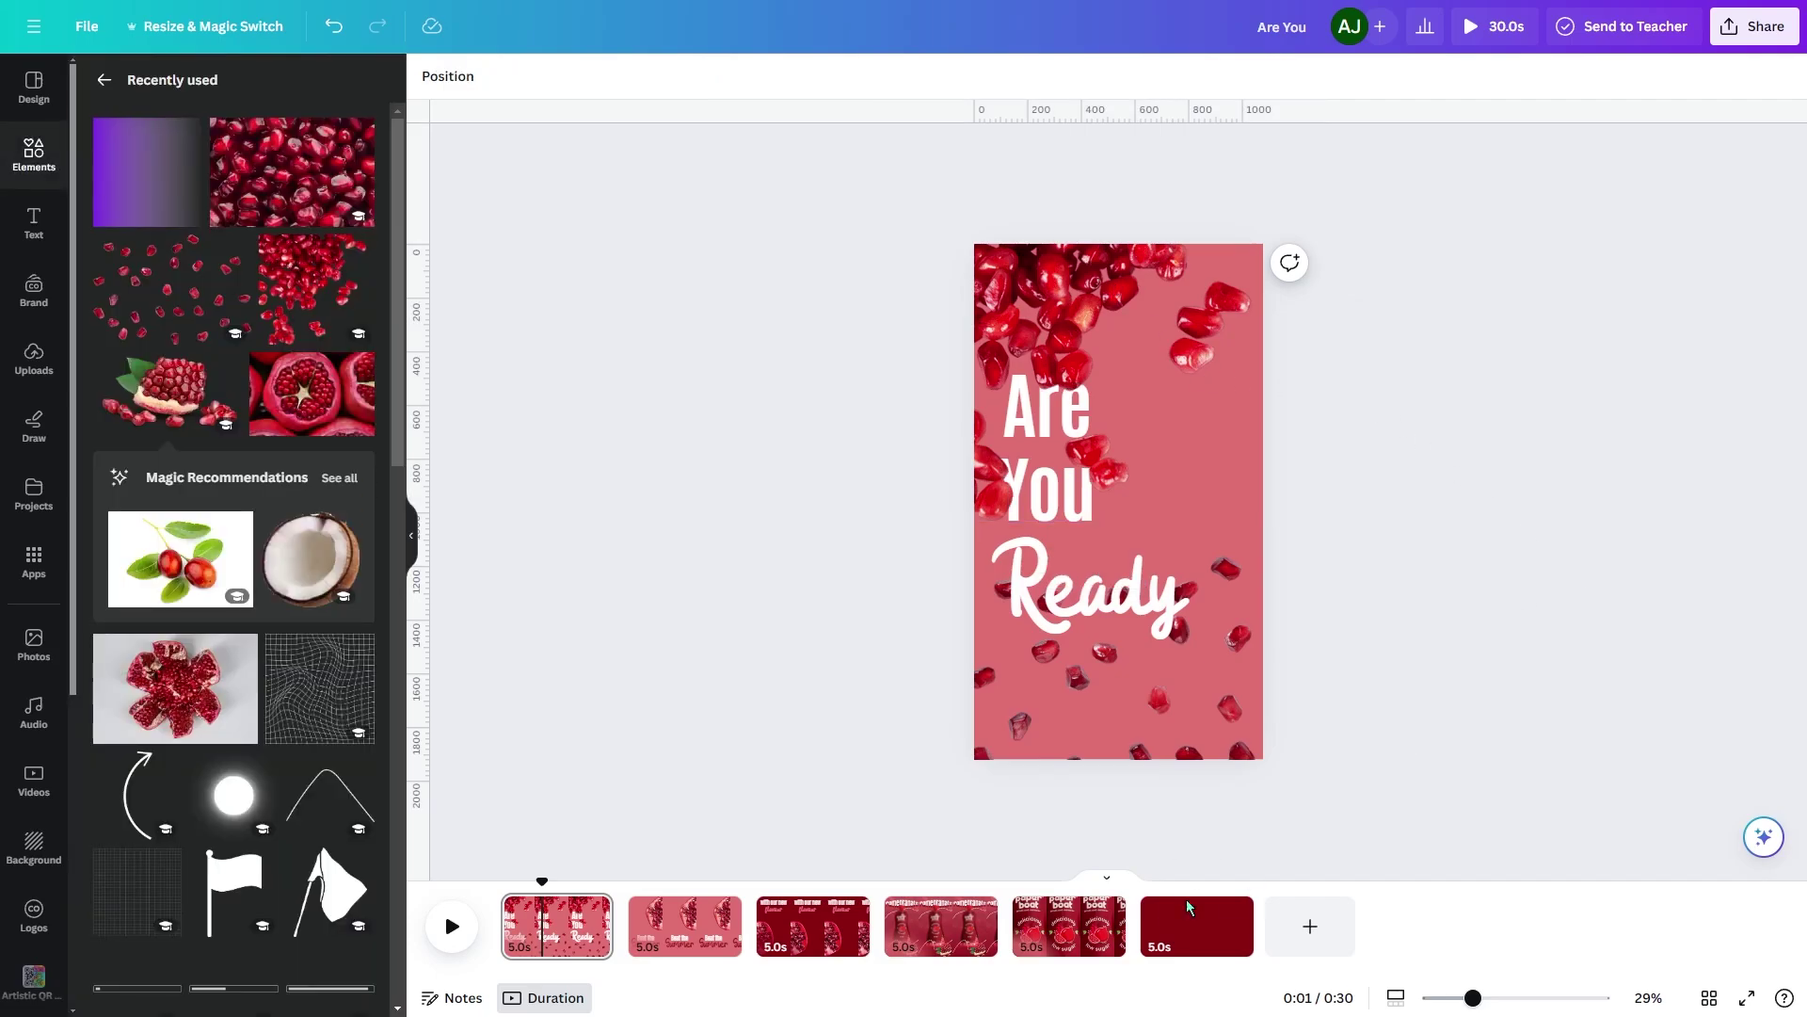
On page 2, give the halved pomegranate Rotate and the 'Beat the Summer' text Succession.
left_click(667, 920)
left_click(1186, 395)
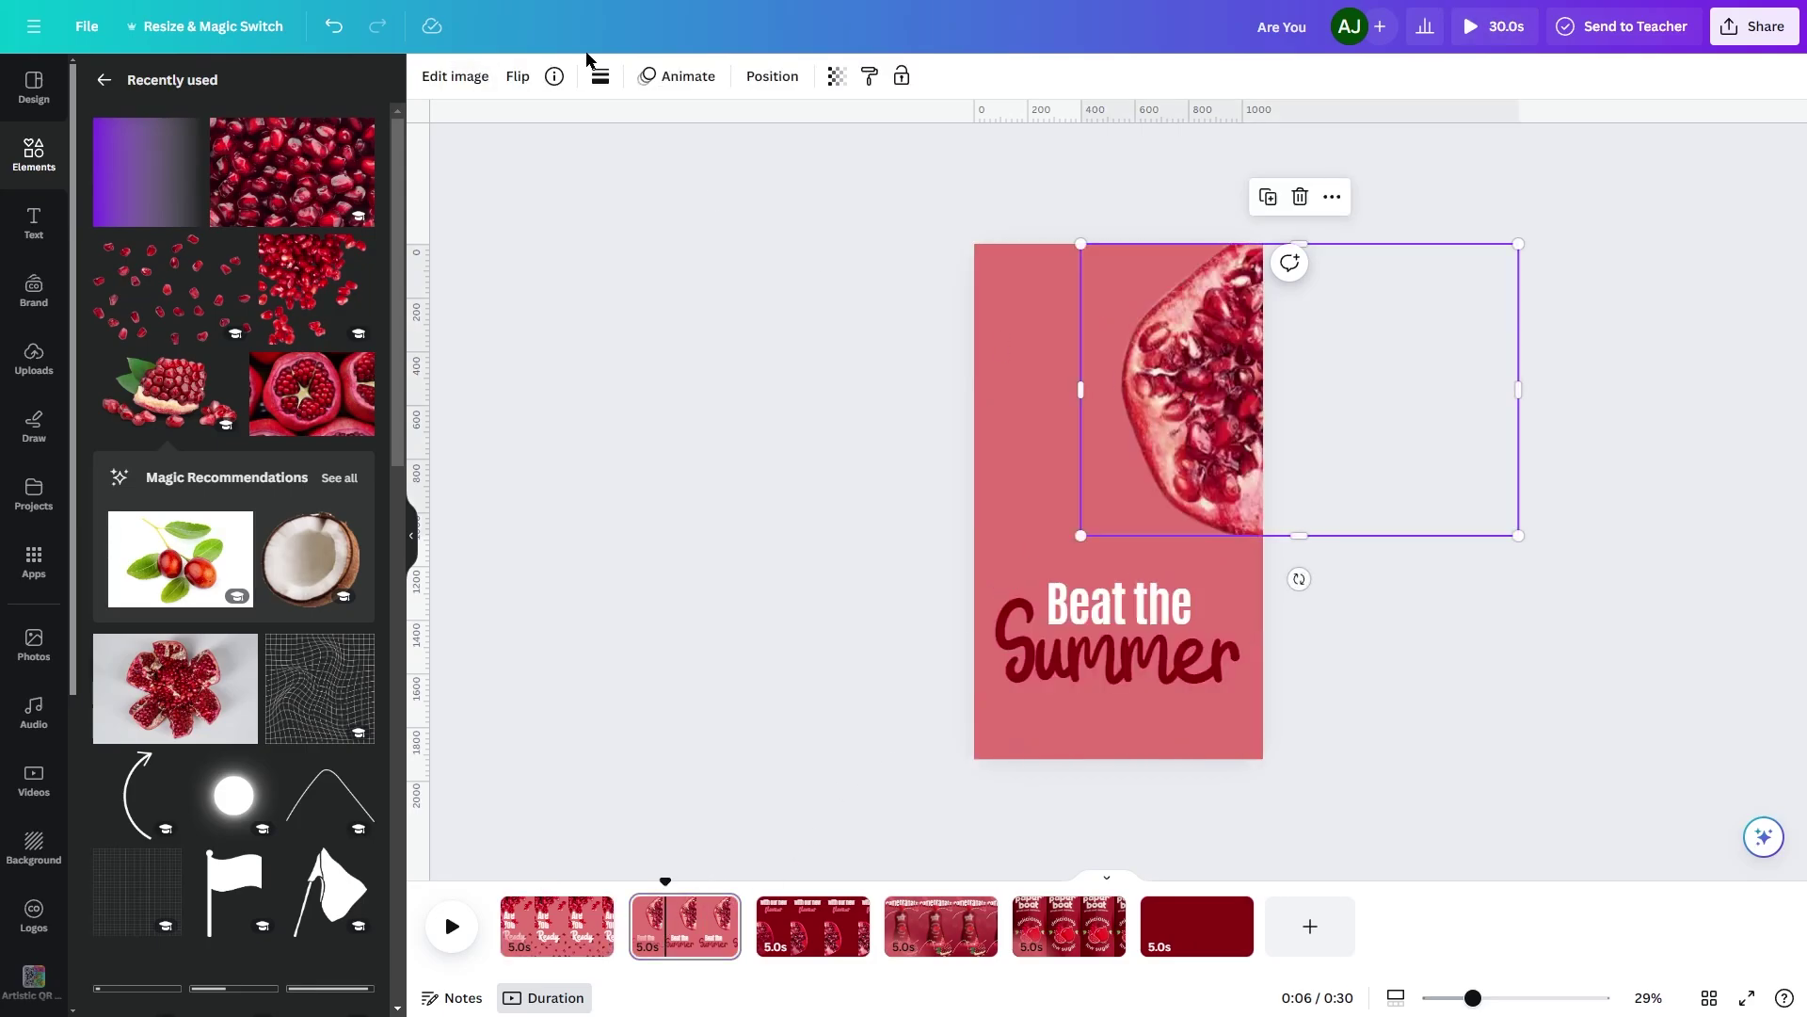
left_click(659, 74)
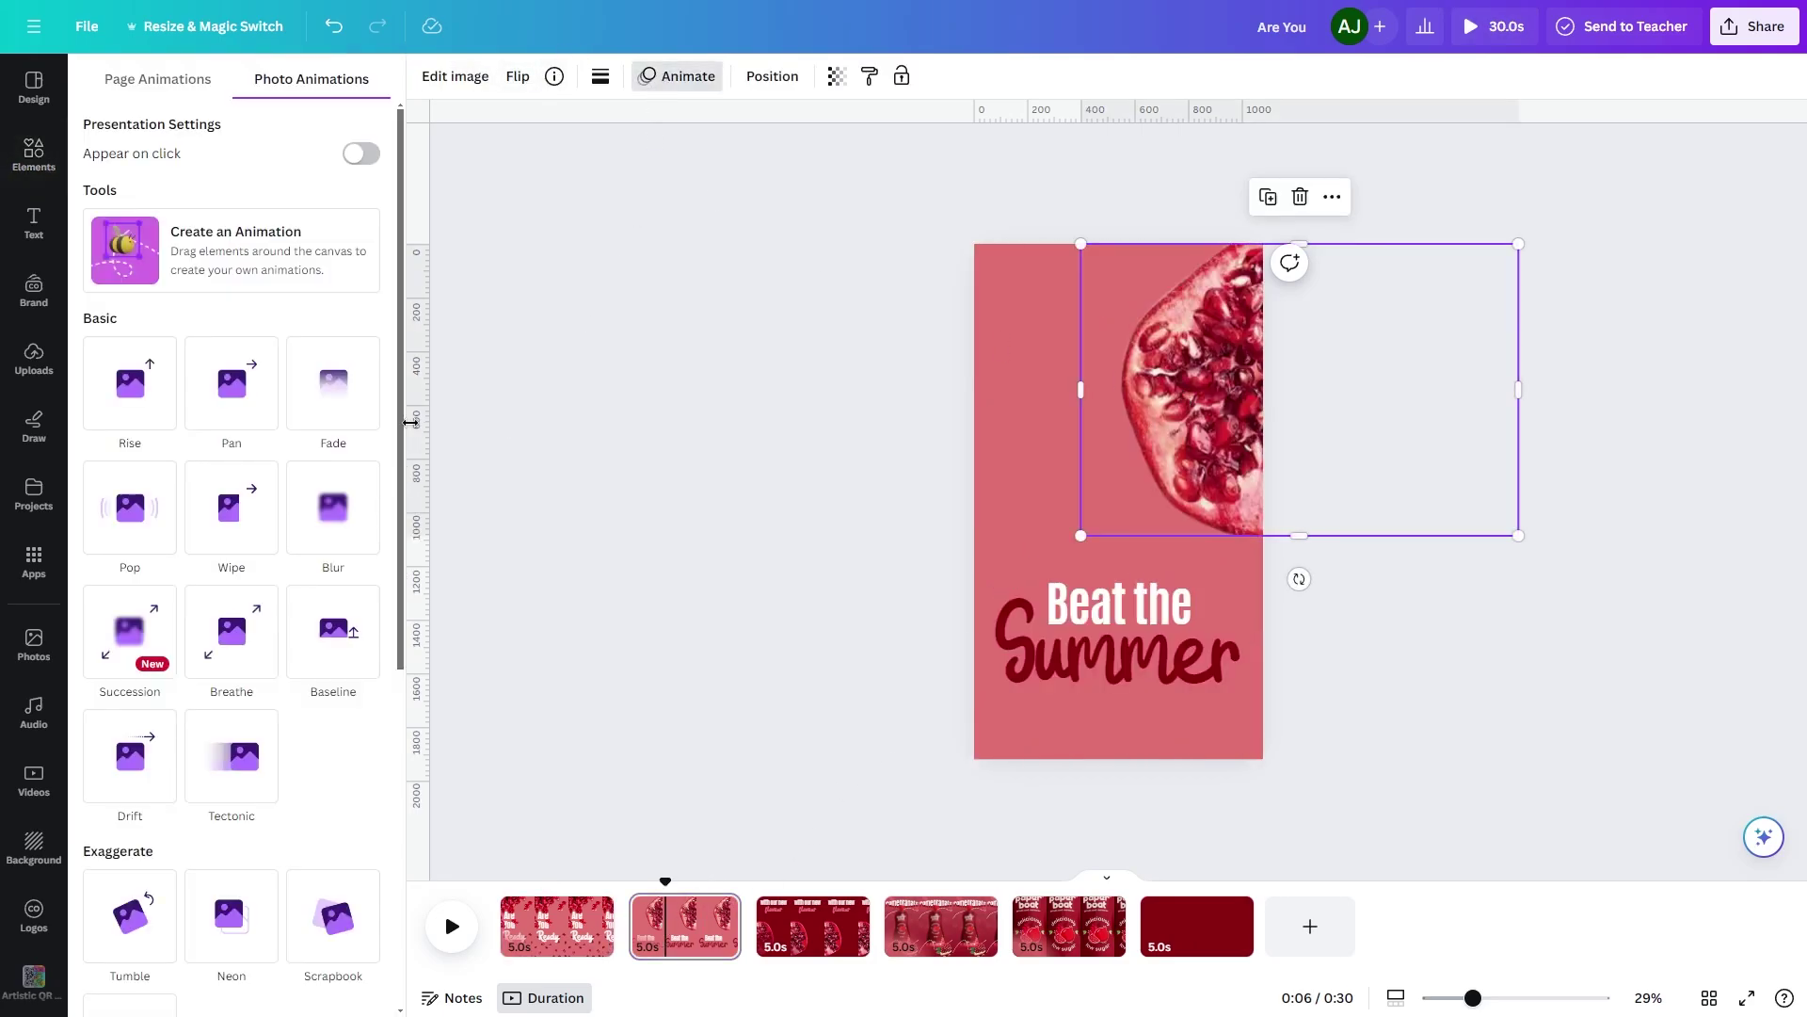
scroll(390, 524, "down", 6)
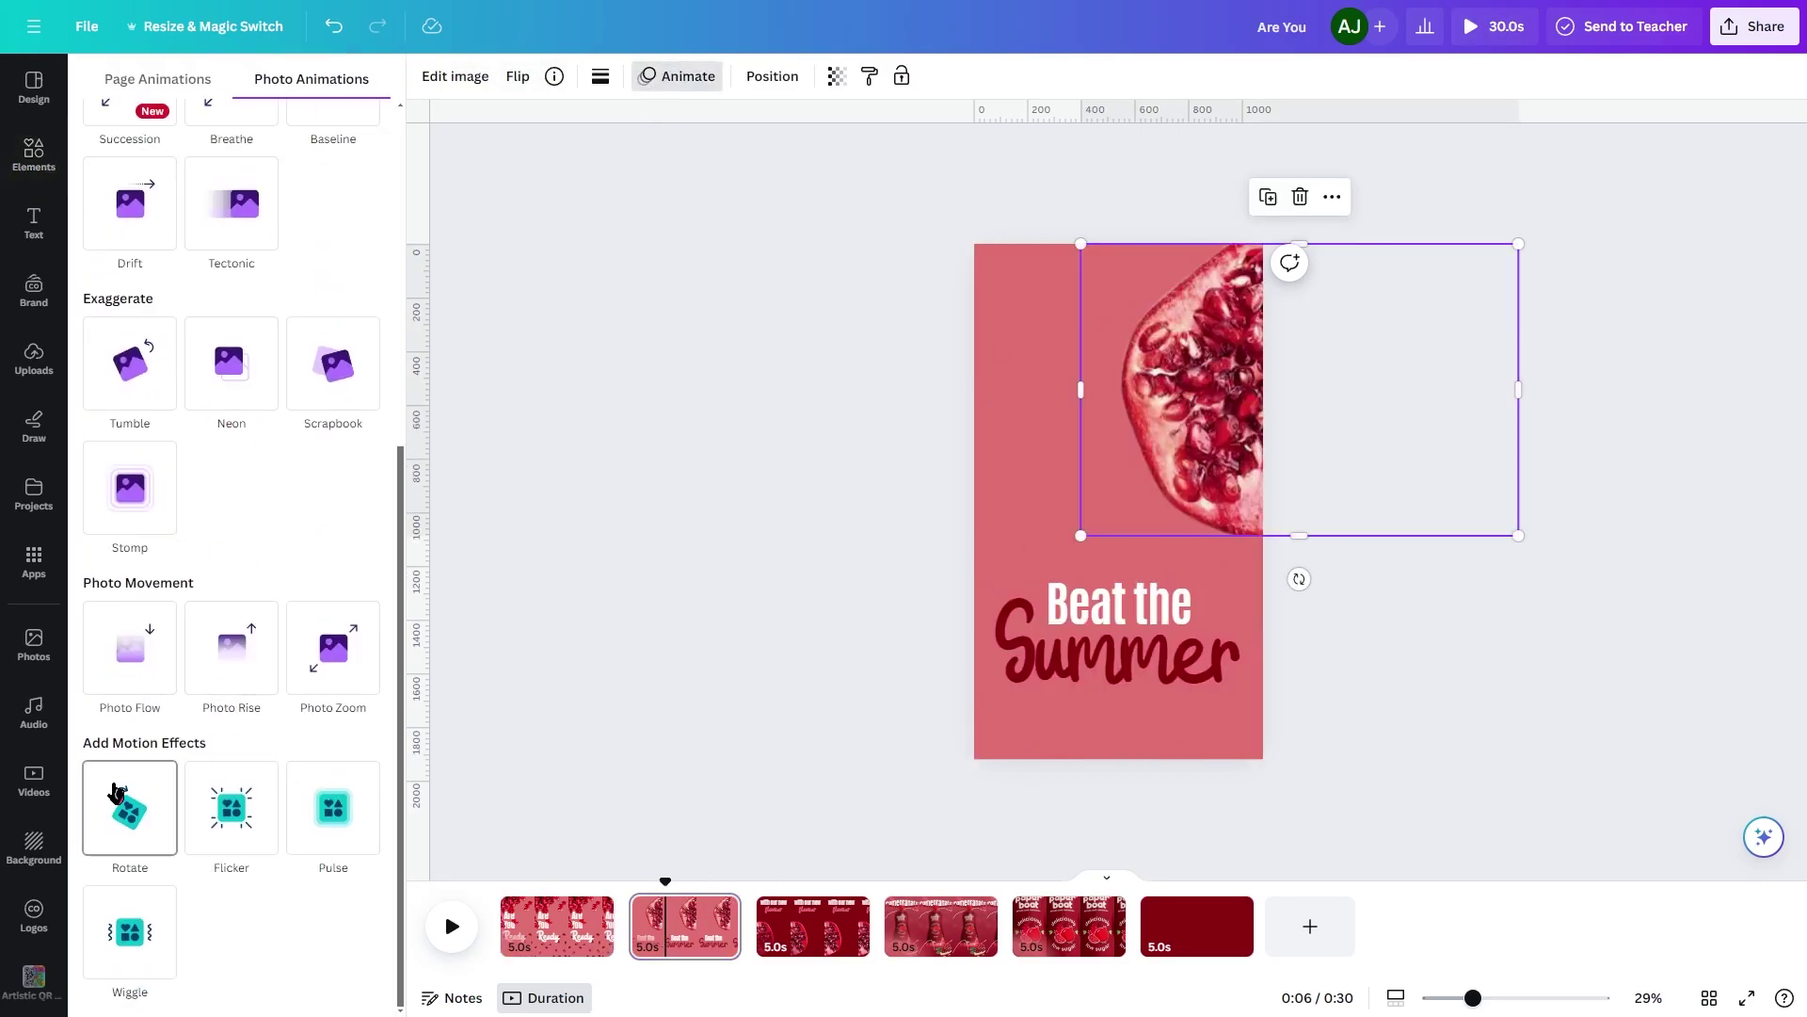
left_click(121, 793)
left_click(1066, 684)
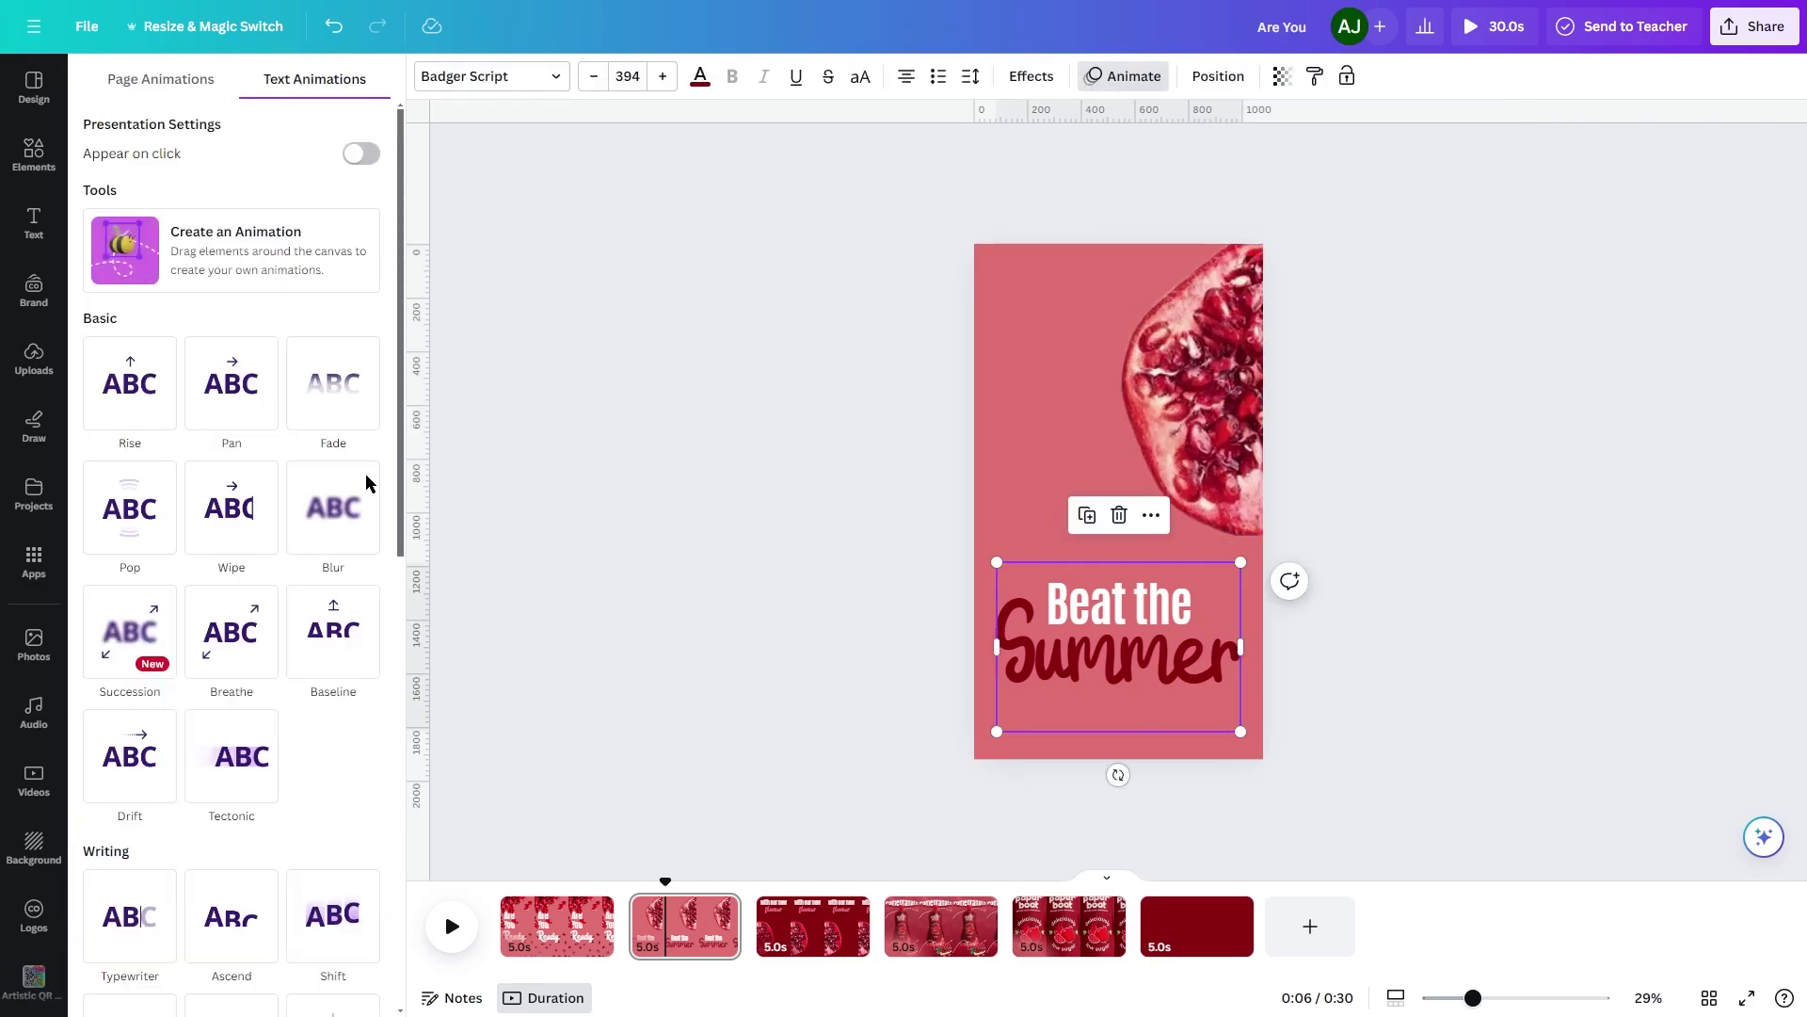
left_click(162, 649)
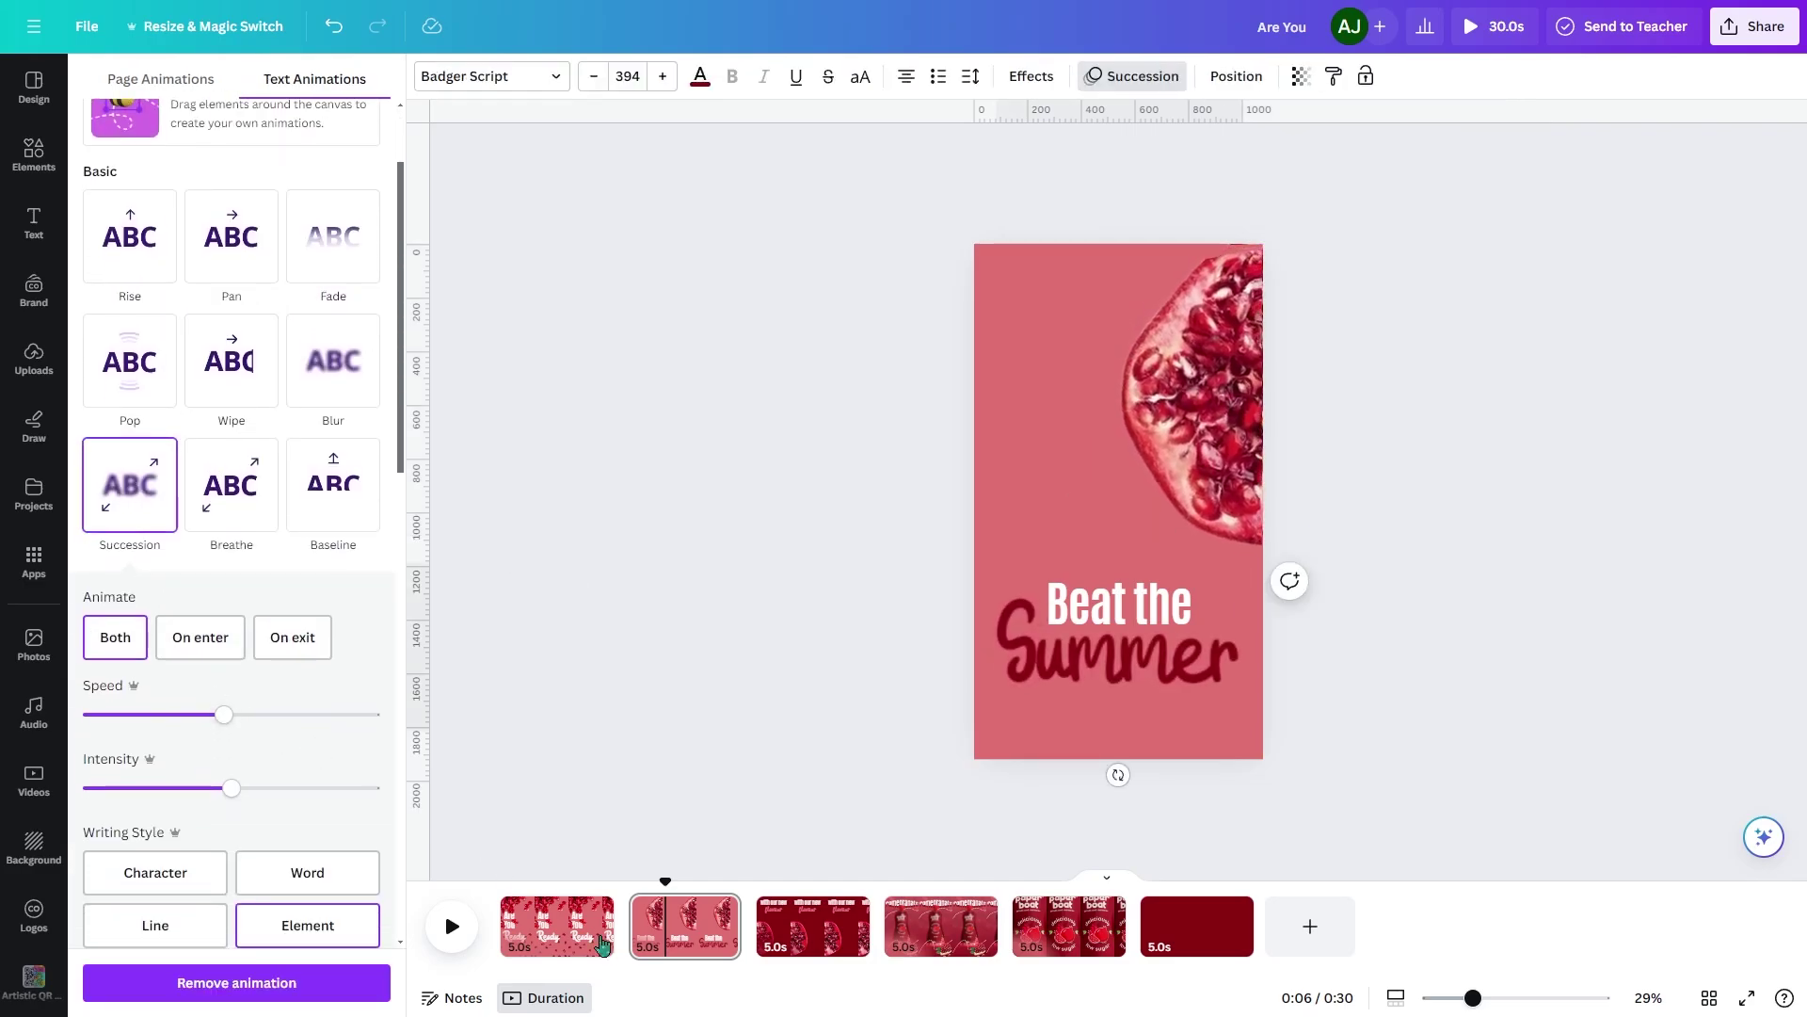
Apply a counter-clockwise Rotate motion effect to page 3's pomegranate image.
left_click(810, 923)
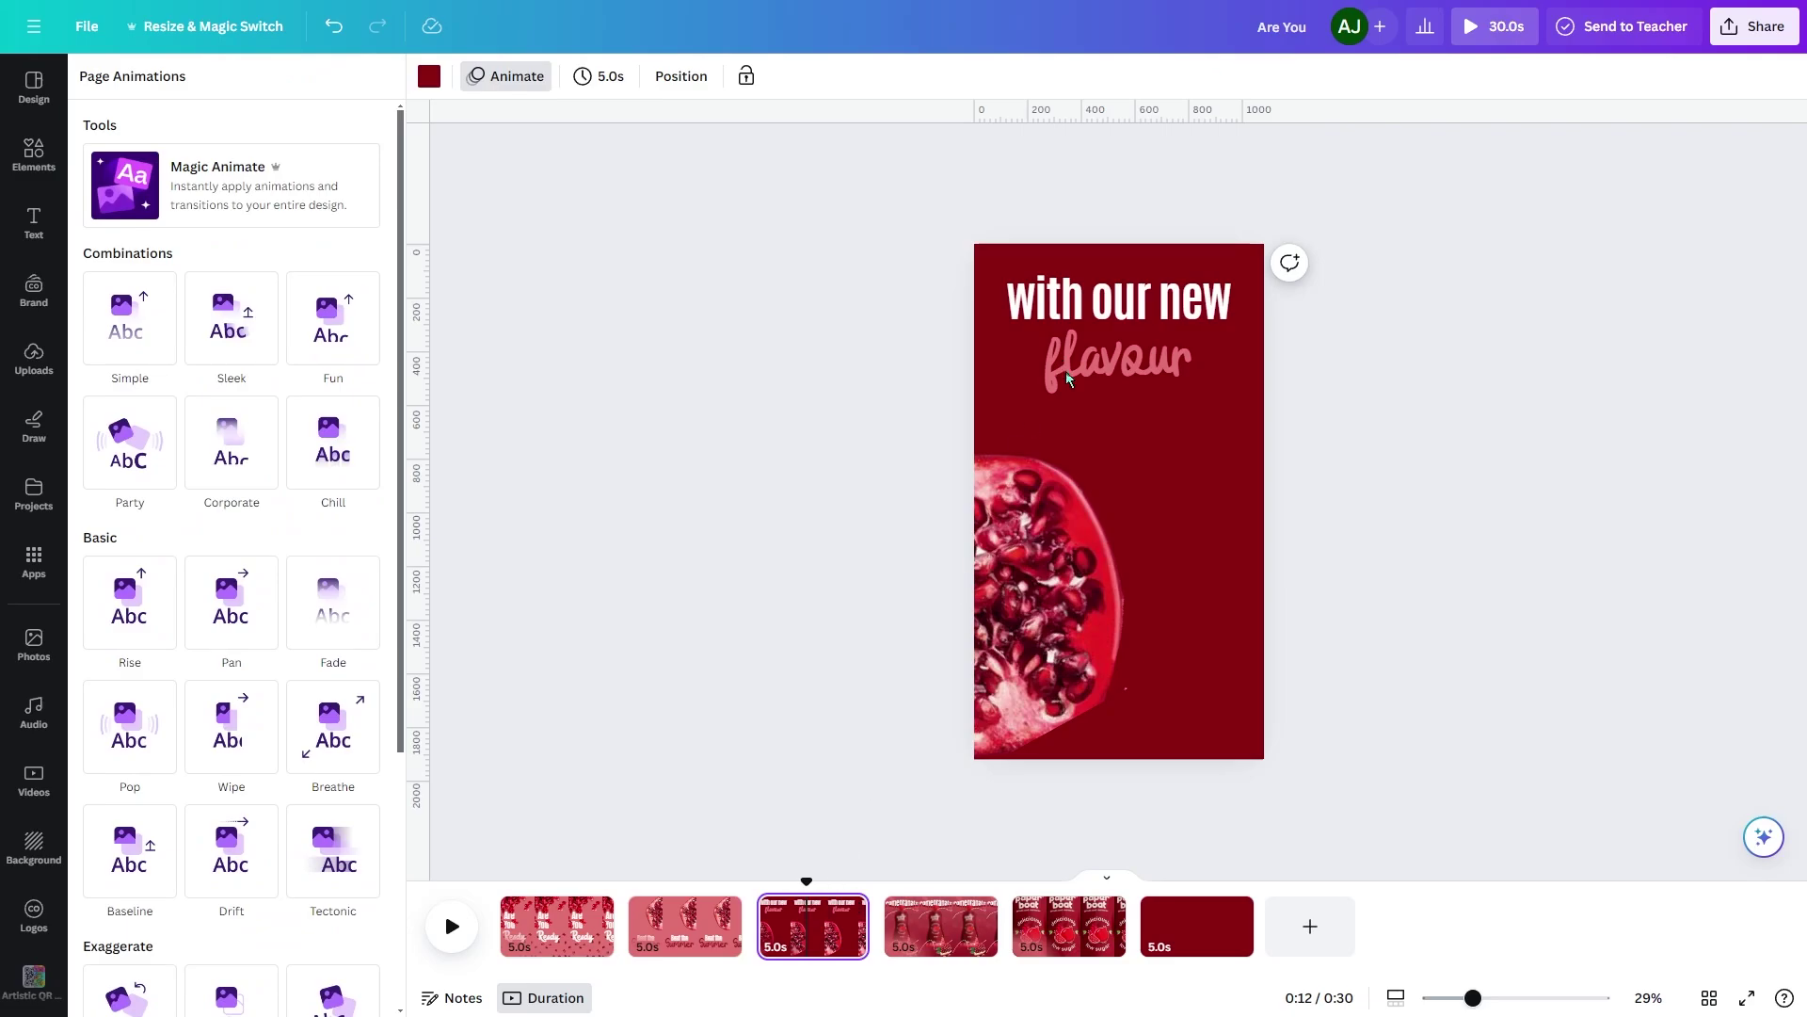
left_click(1066, 629)
scroll(170, 791, "down", 5)
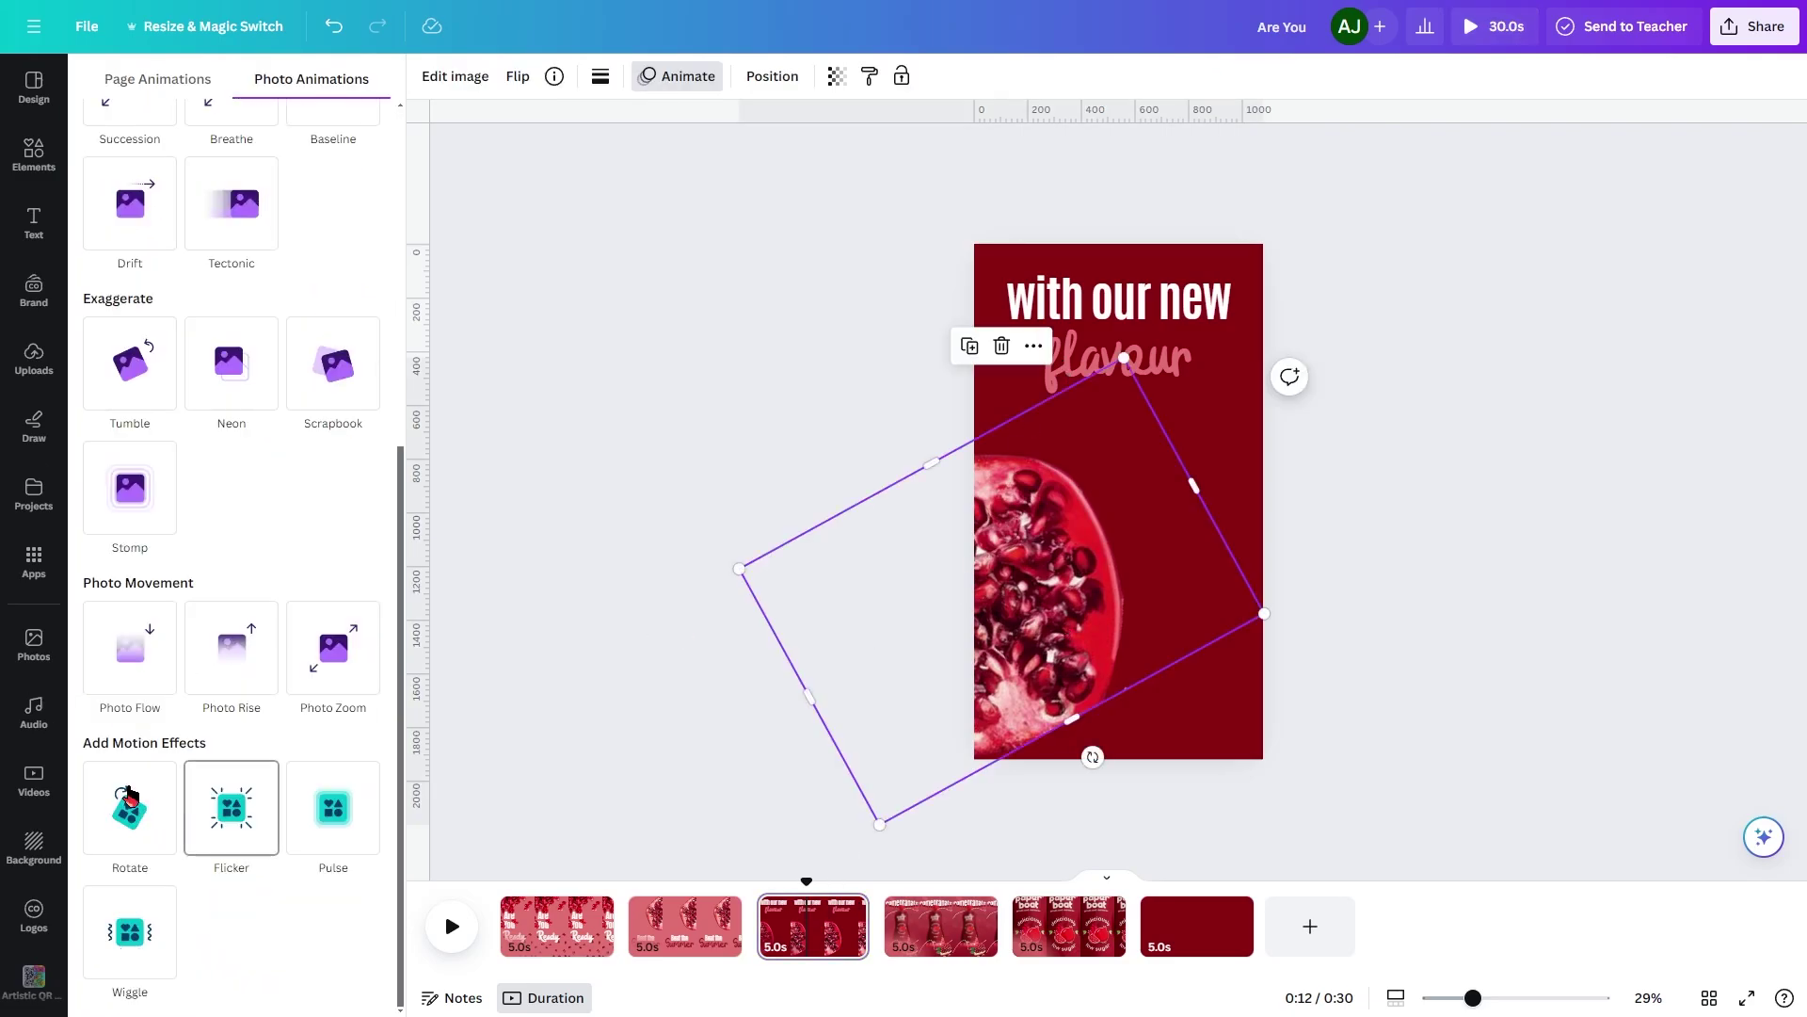
left_click(127, 817)
left_click(193, 926)
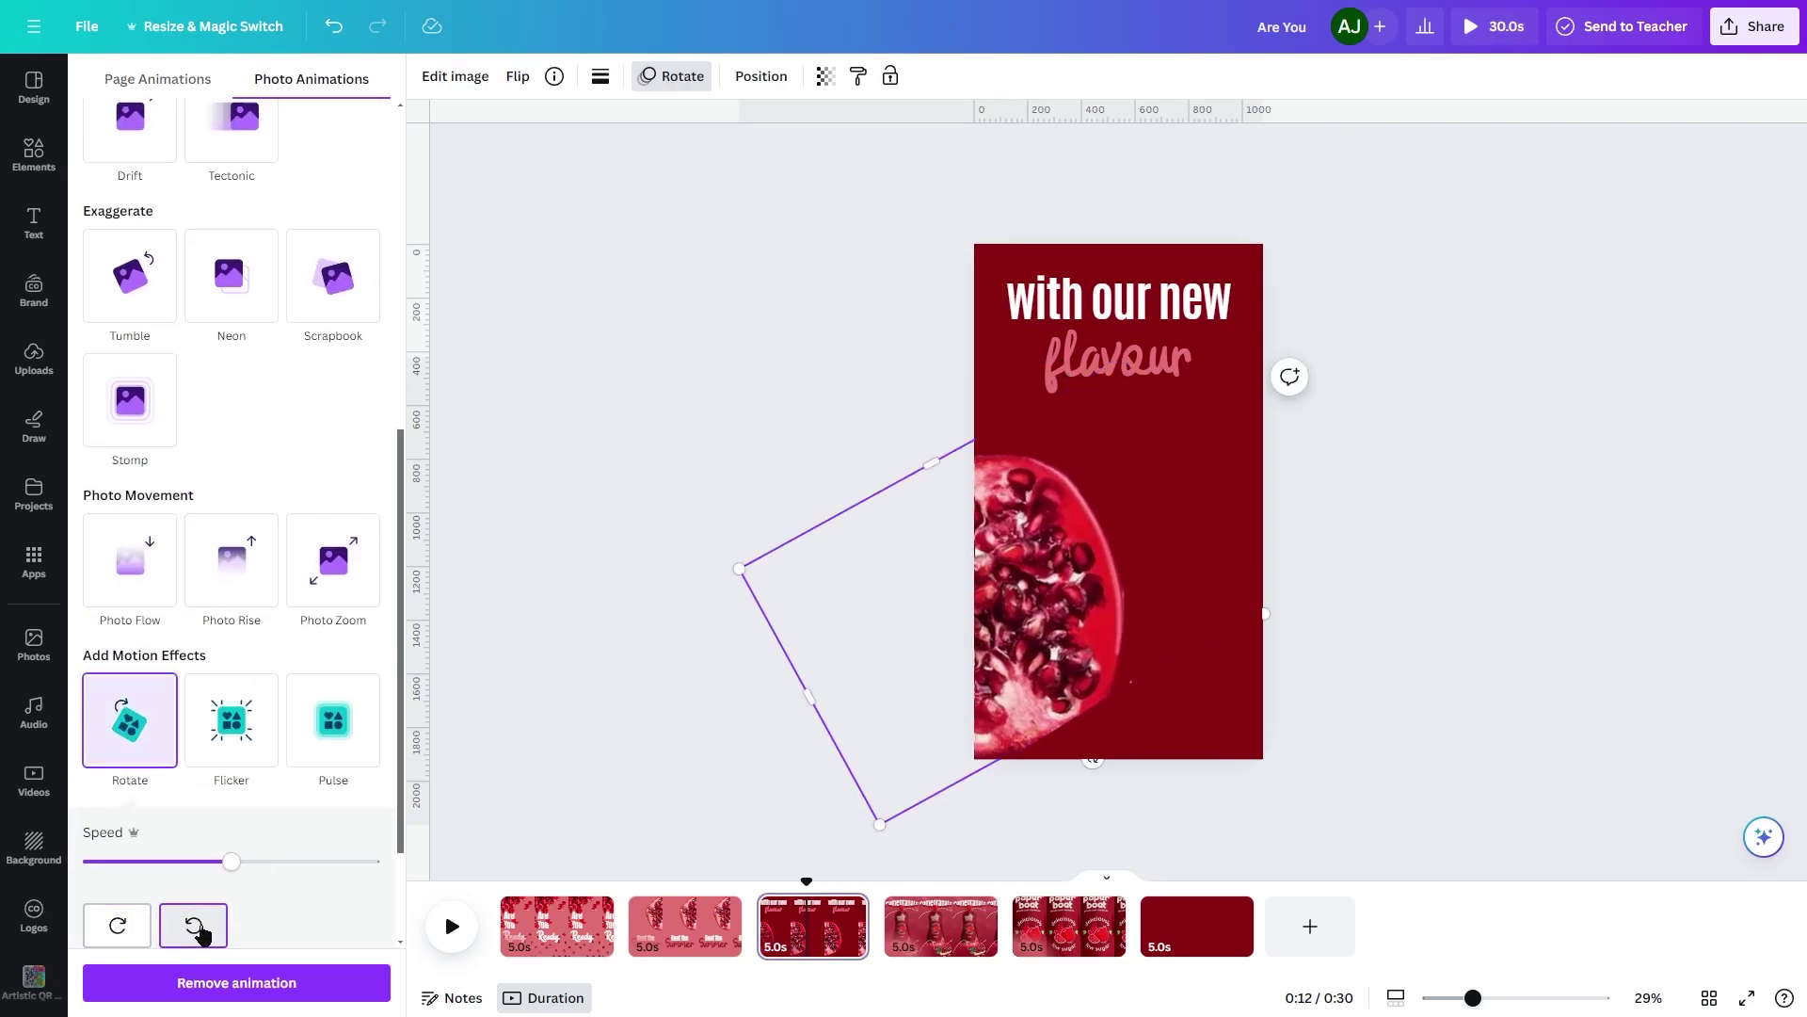
left_click(1060, 369)
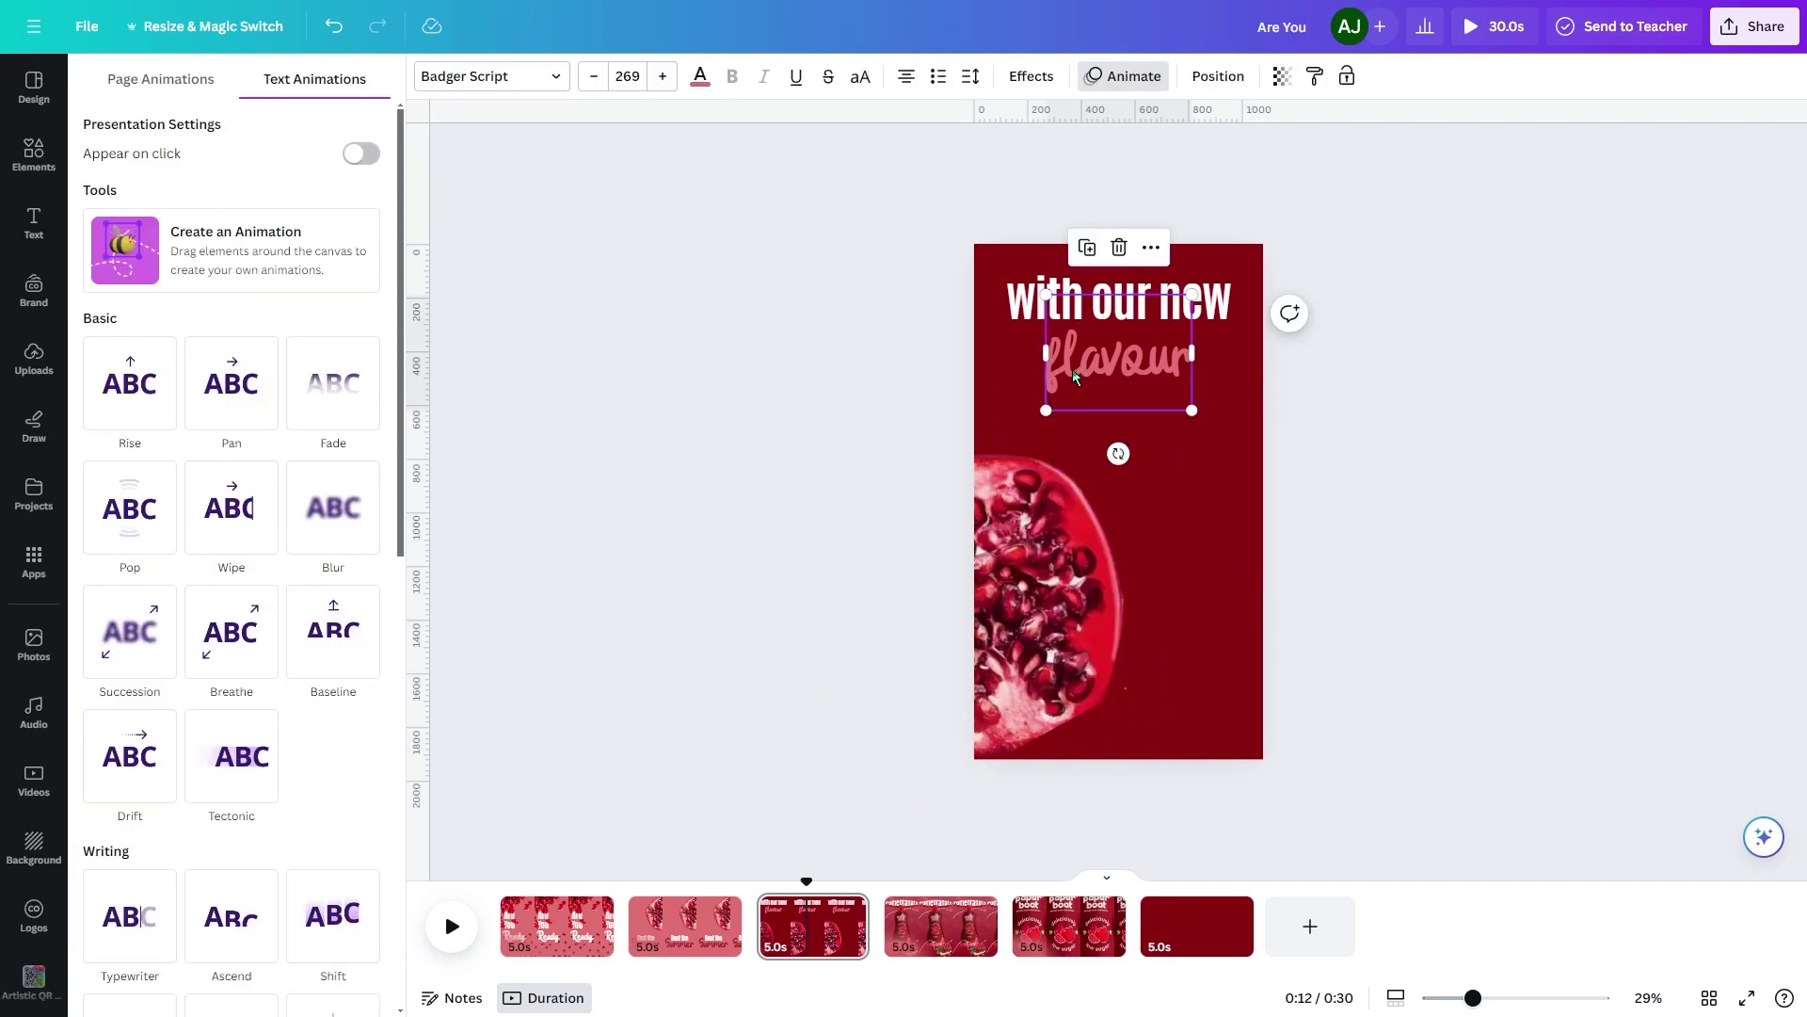
Animate the bottle image on page 4 with Breathe.
left_click(941, 927)
left_click(1107, 499)
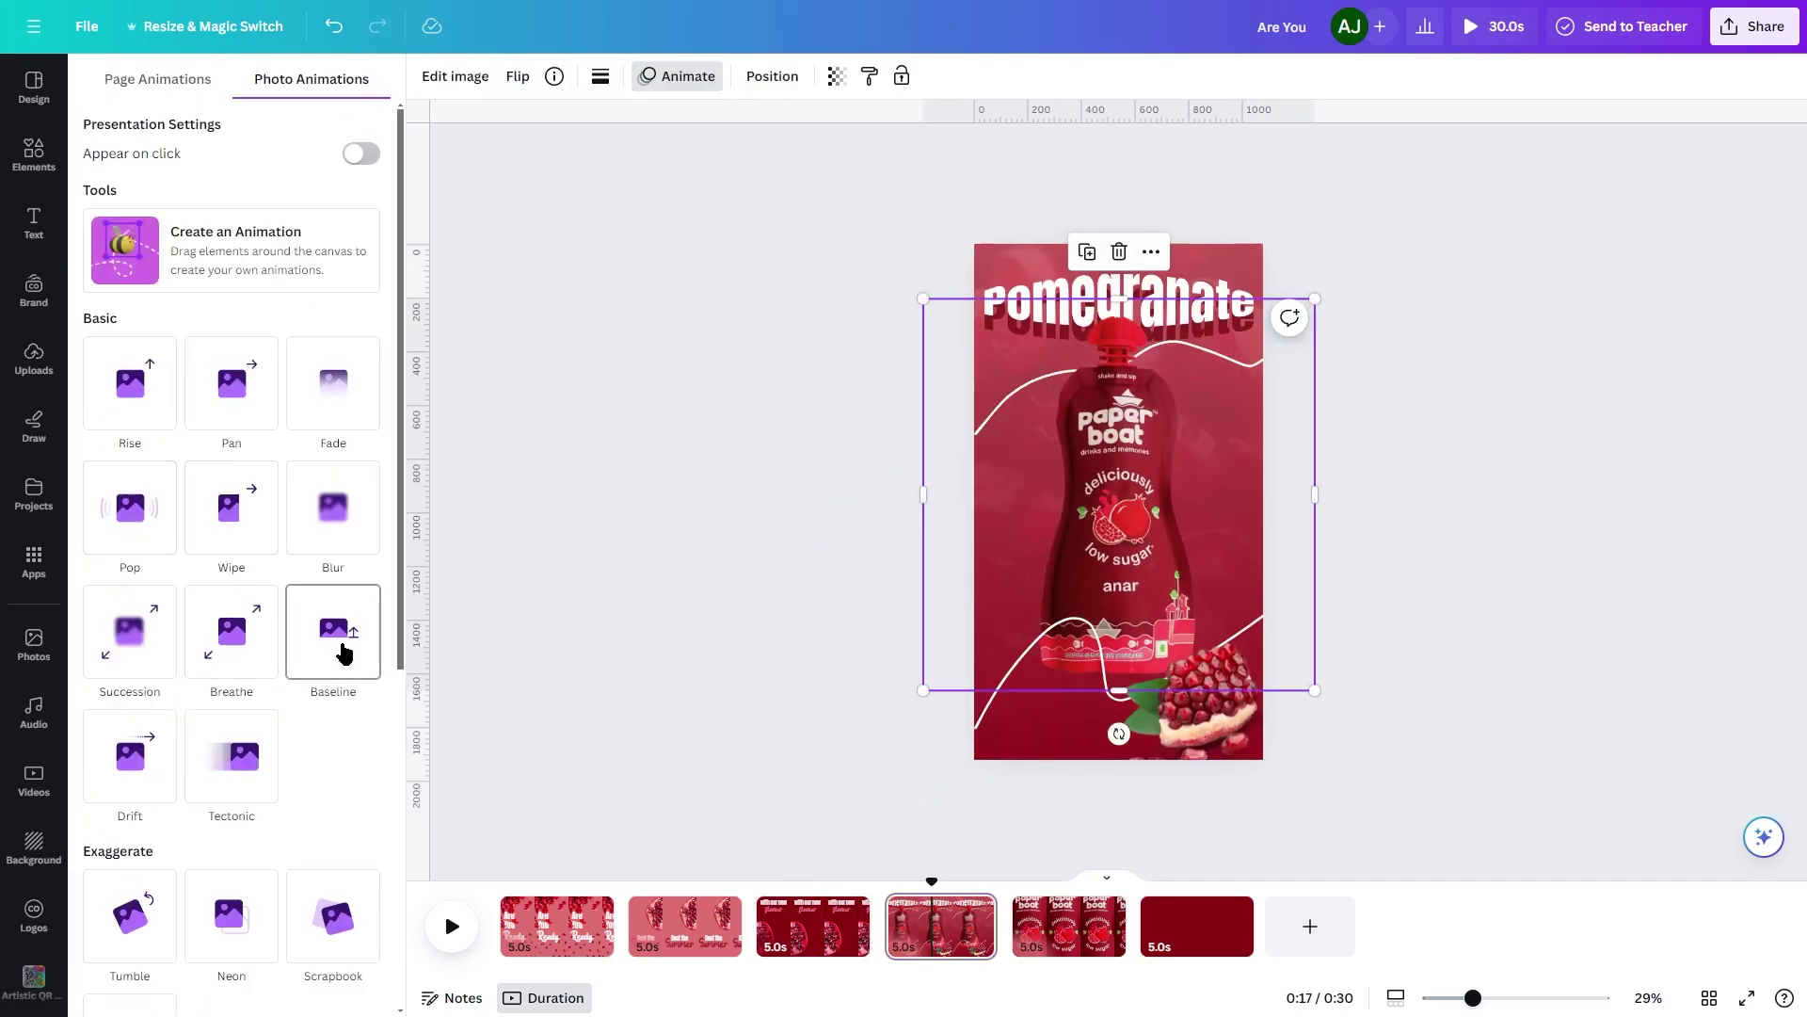
left_click(252, 666)
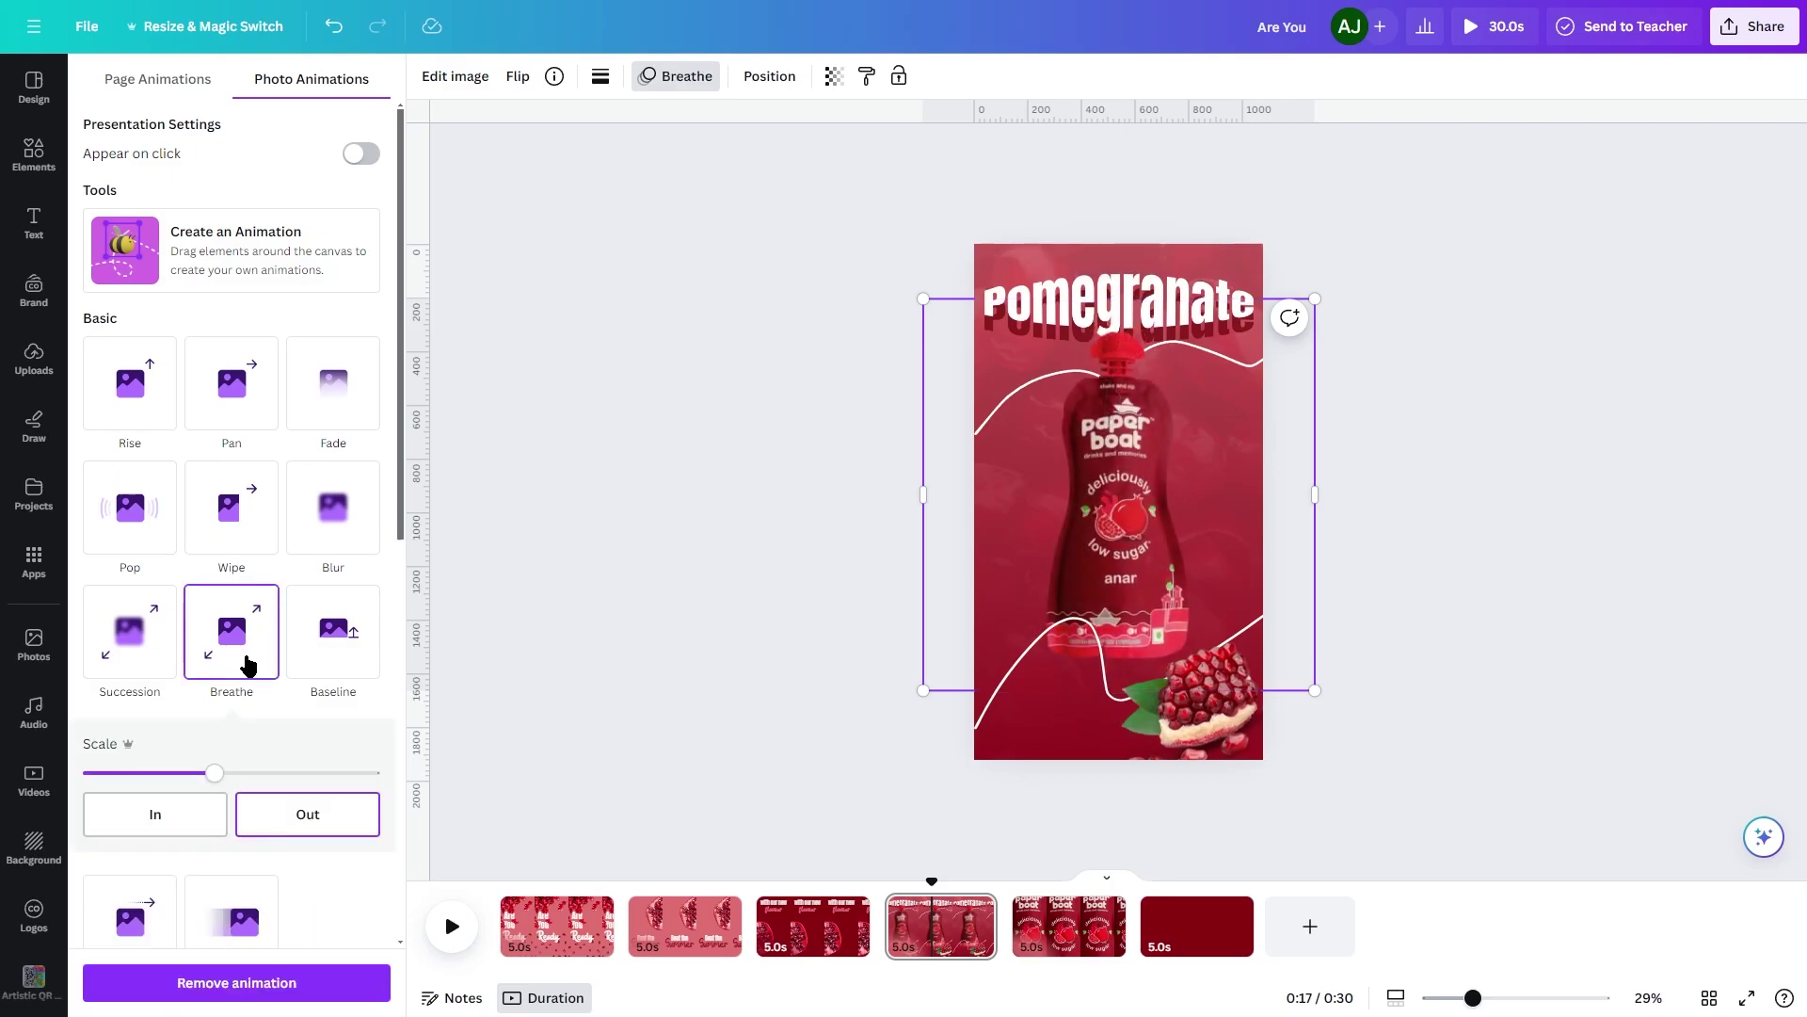
Animate the Pomegranate title with Pop and the bottom pomegranate piece with Baseline, entry only.
left_click(1222, 732)
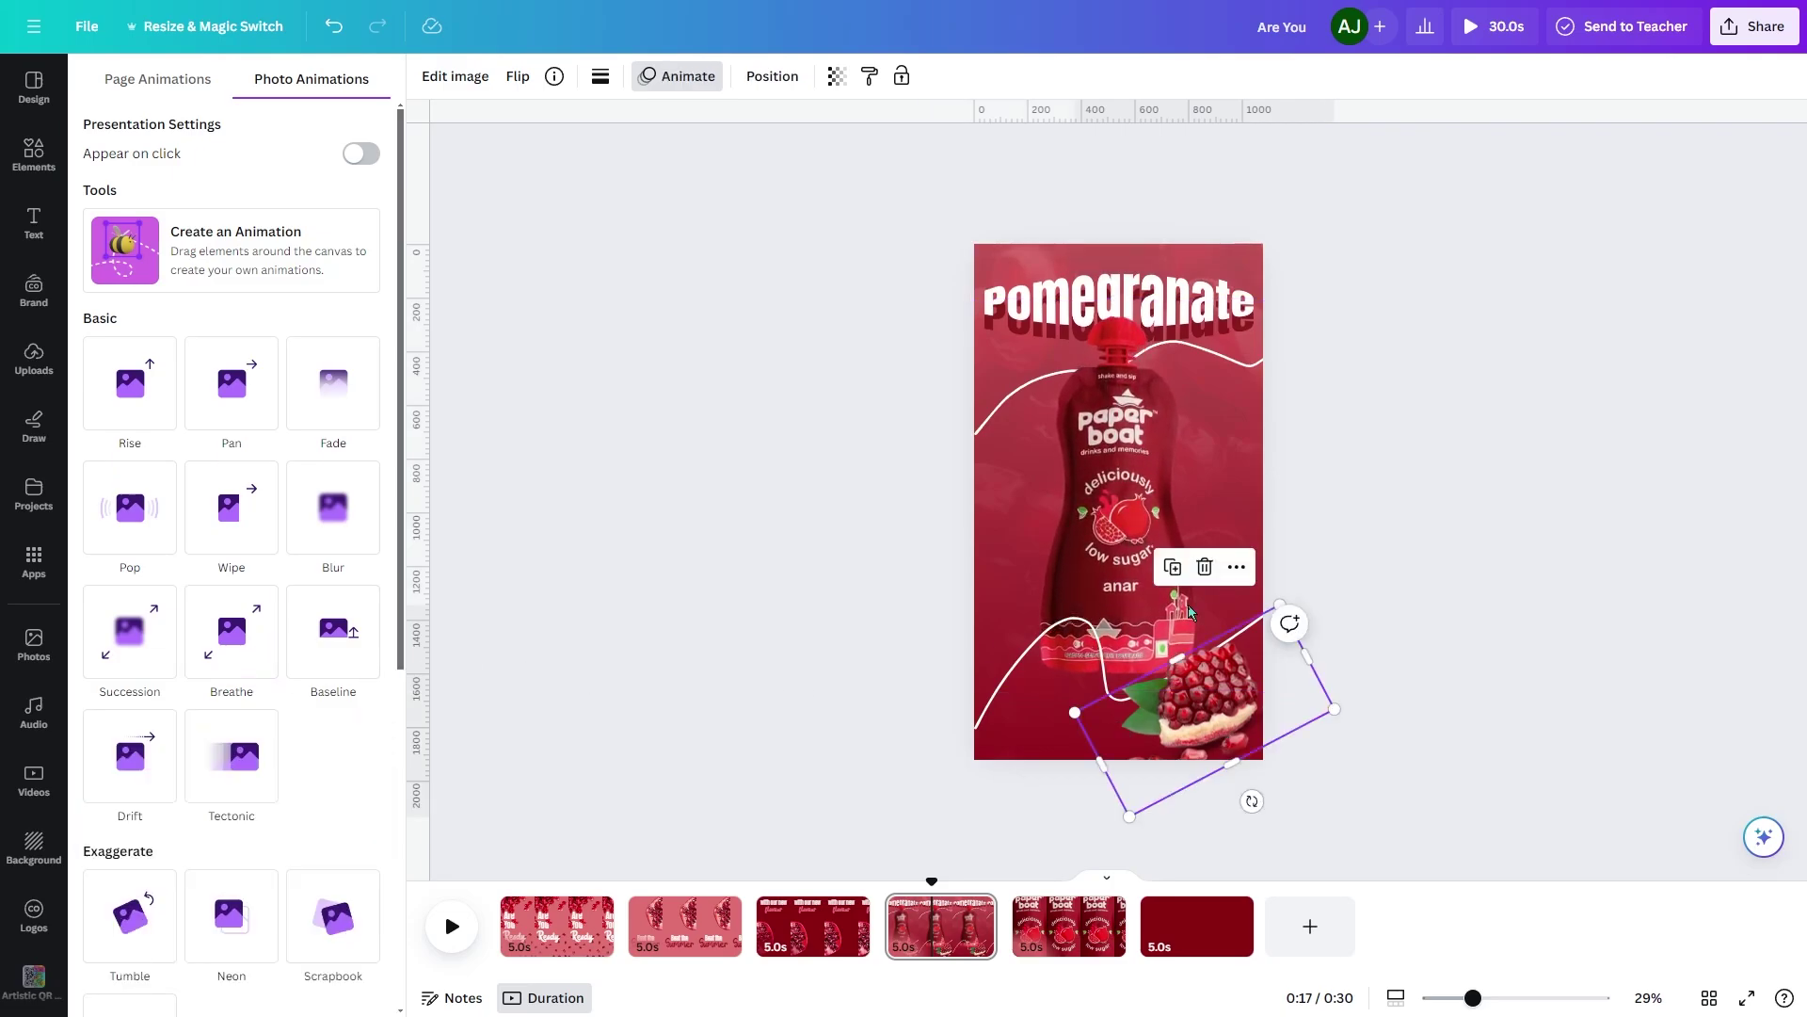
left_click(1125, 284)
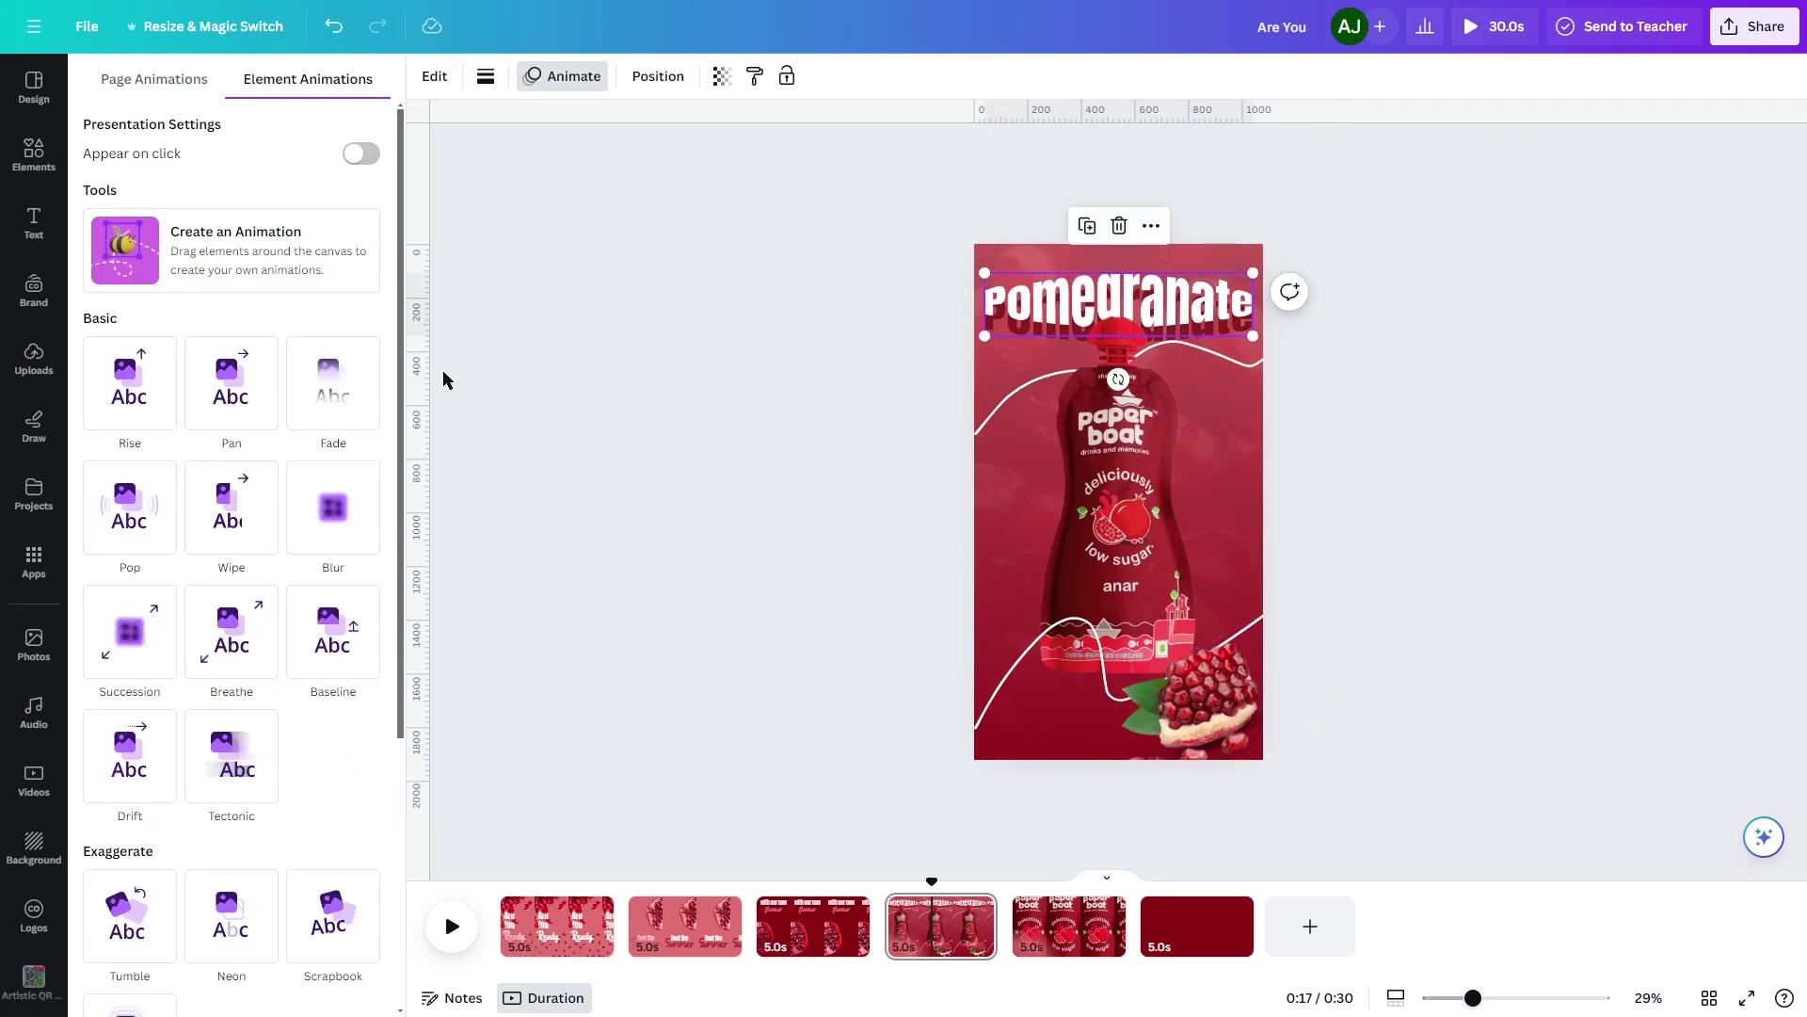
left_click(156, 550)
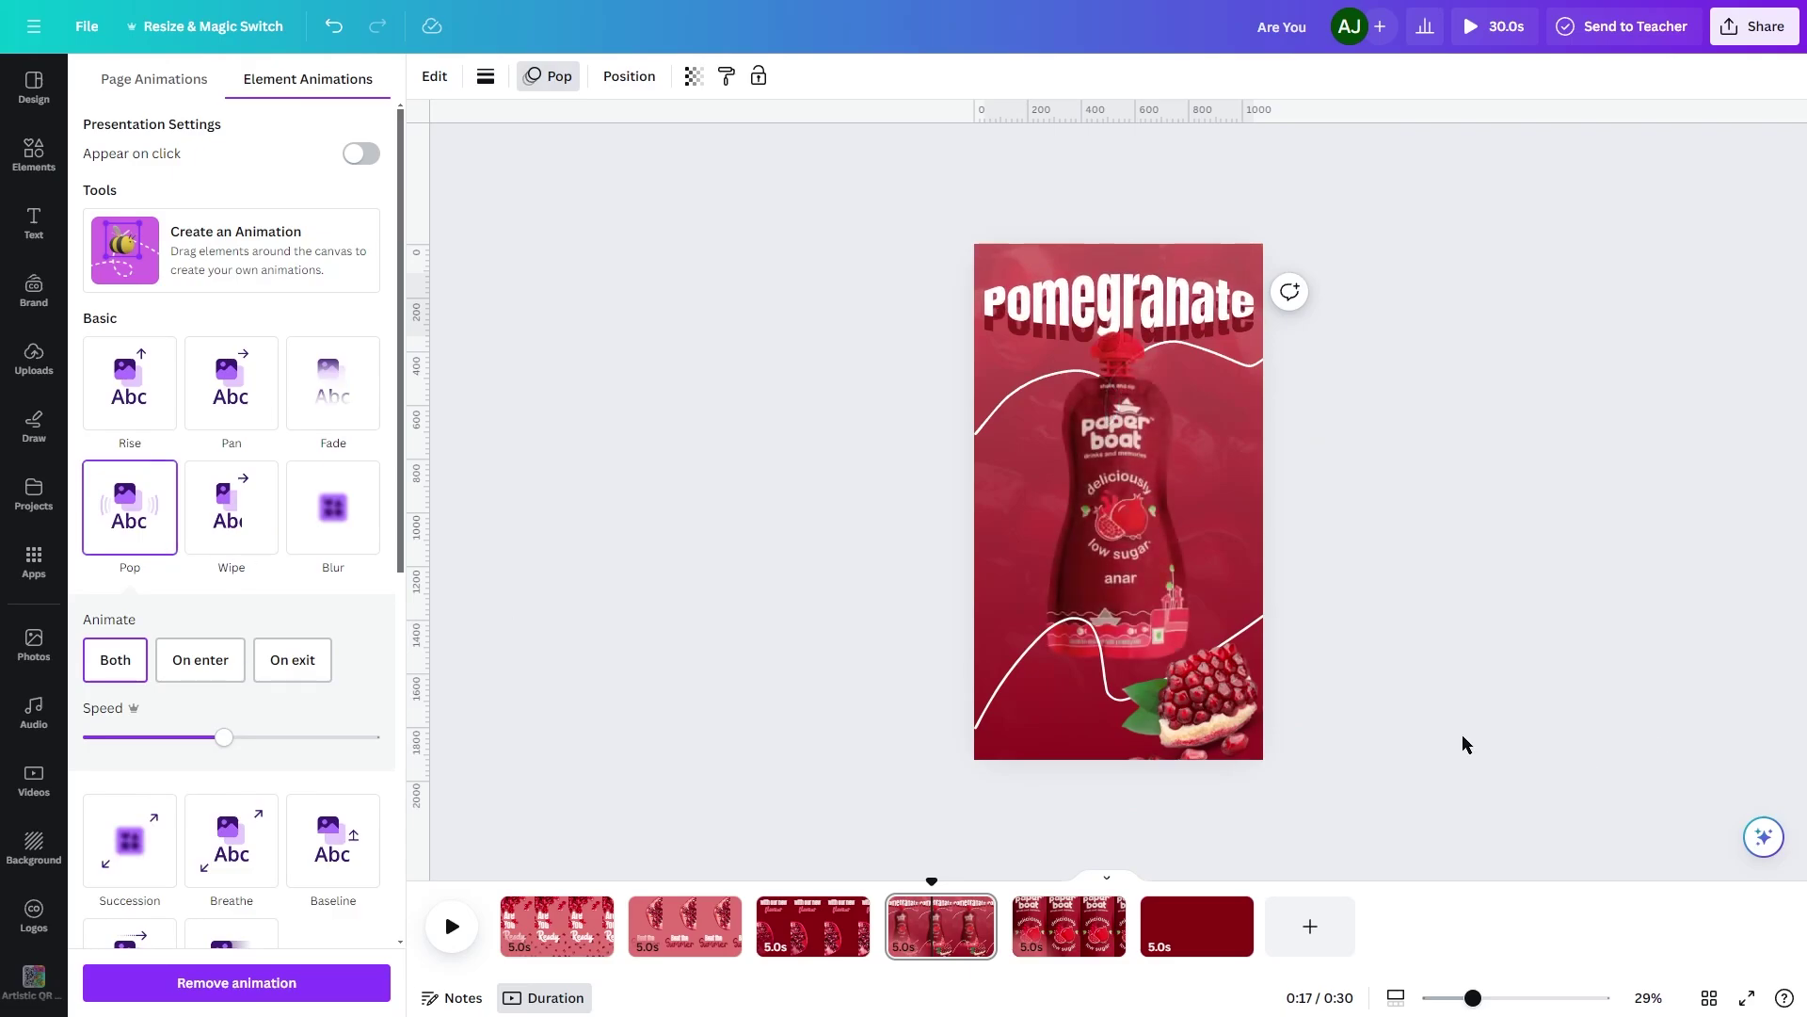
left_click(1219, 720)
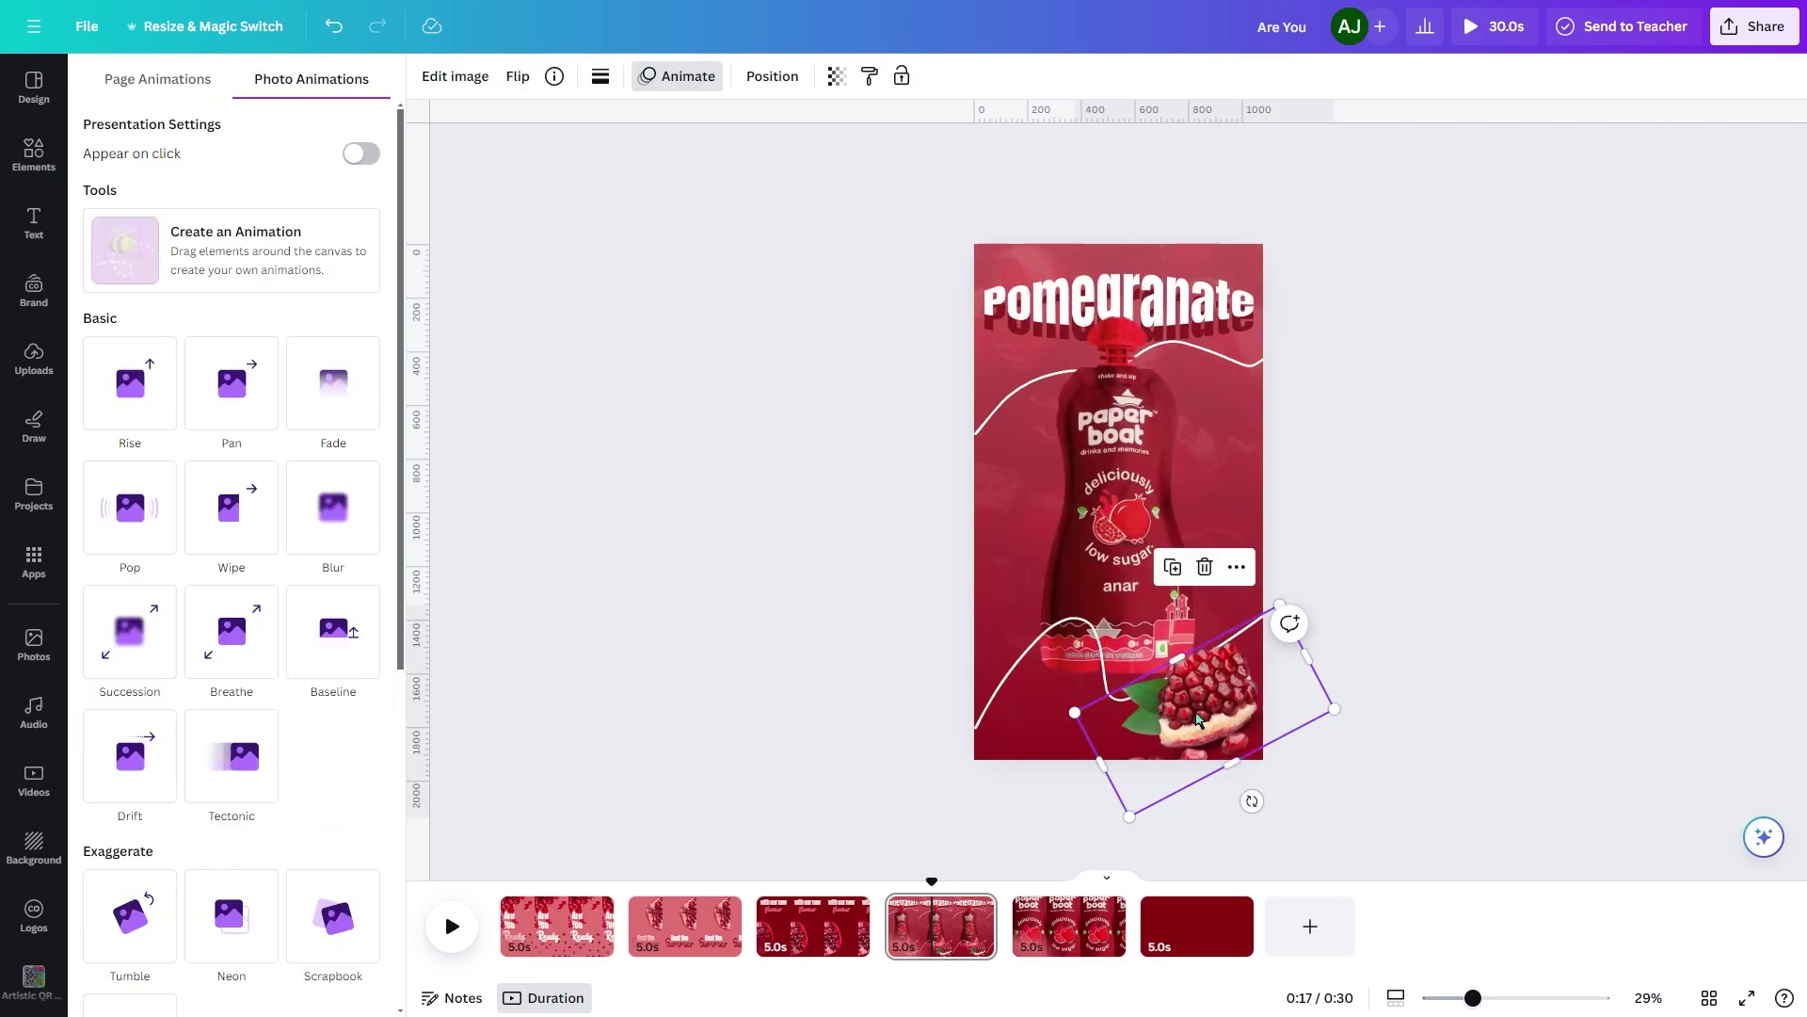
left_click(333, 631)
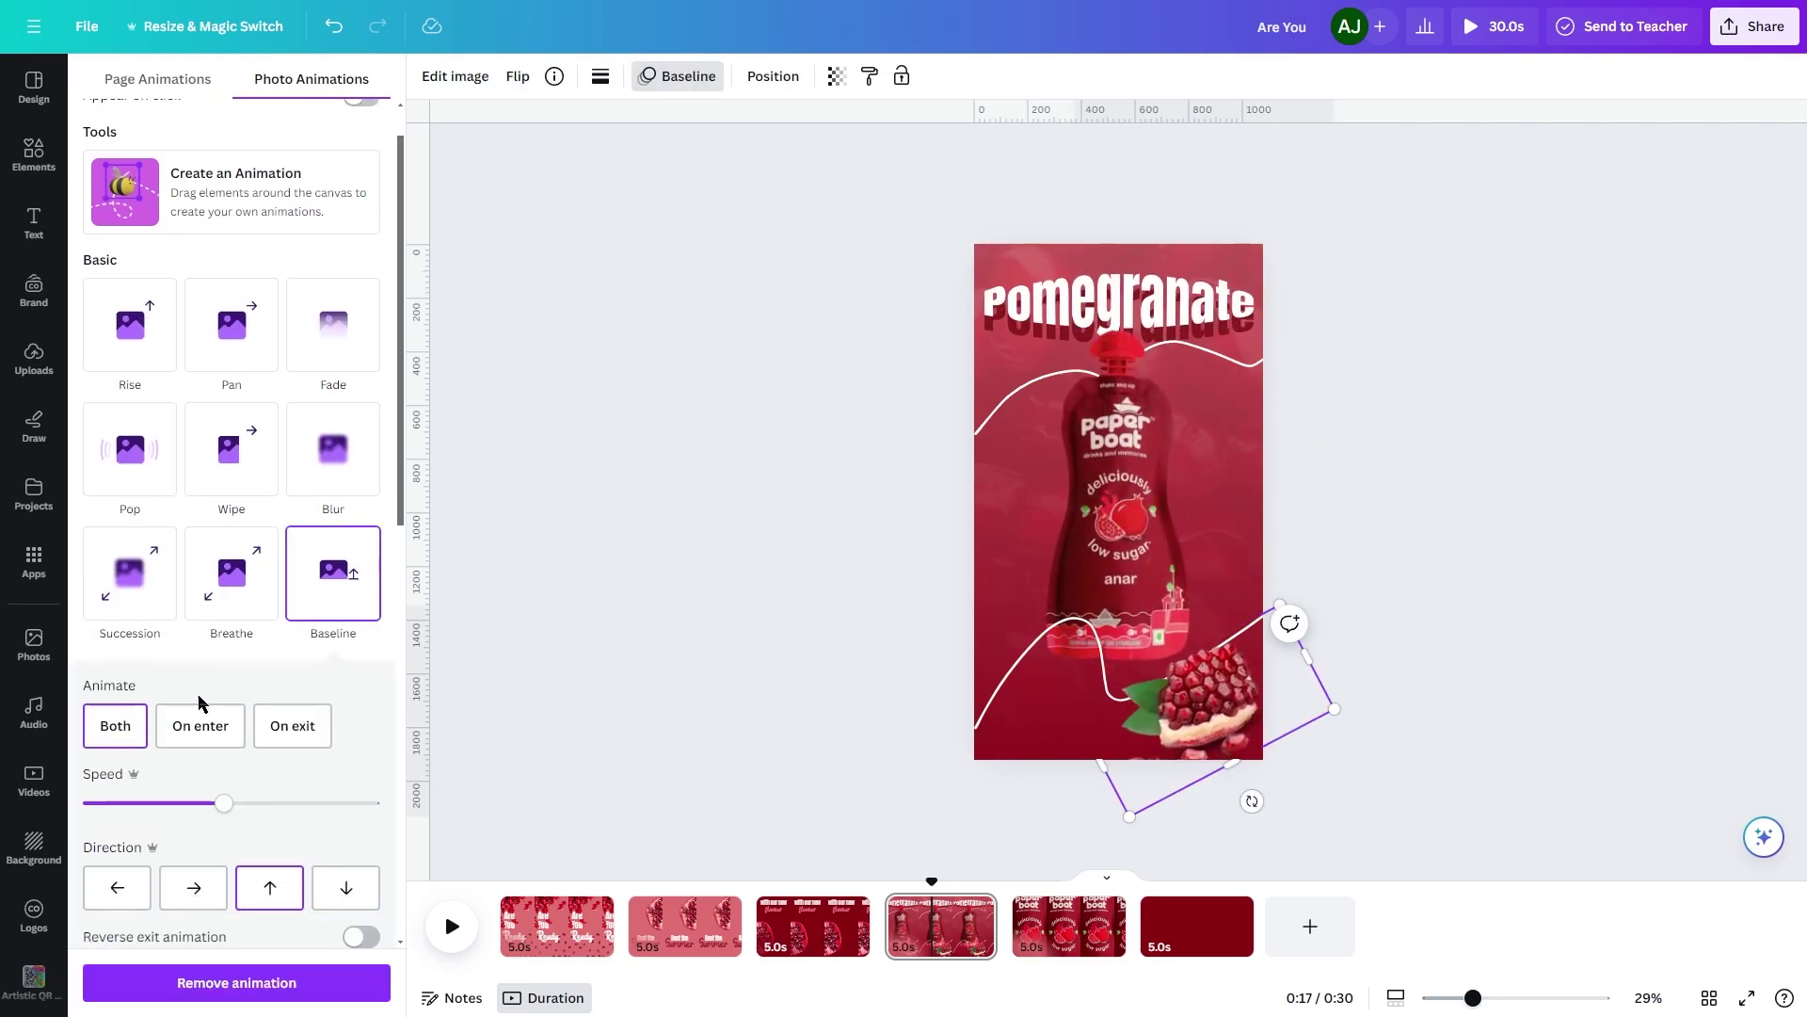
left_click(224, 729)
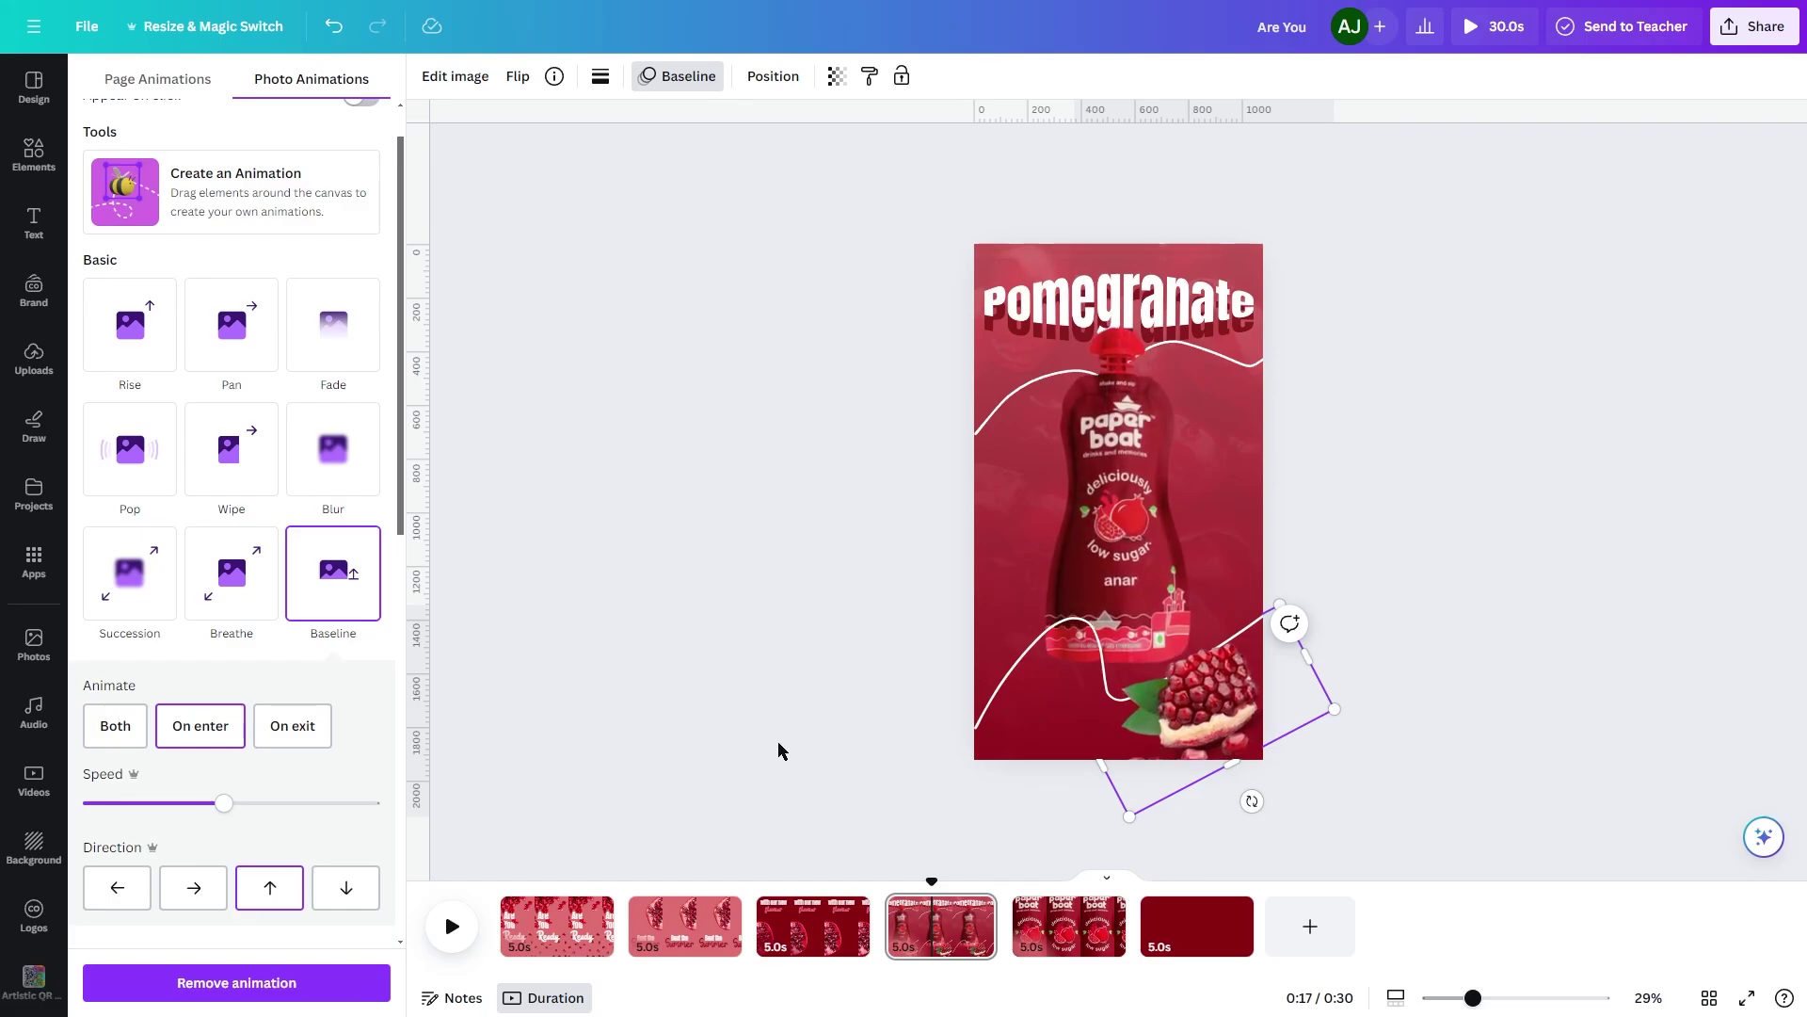
Give both white wavy curves a Wipe animation and reposition the bottle photo.
left_click(996, 692)
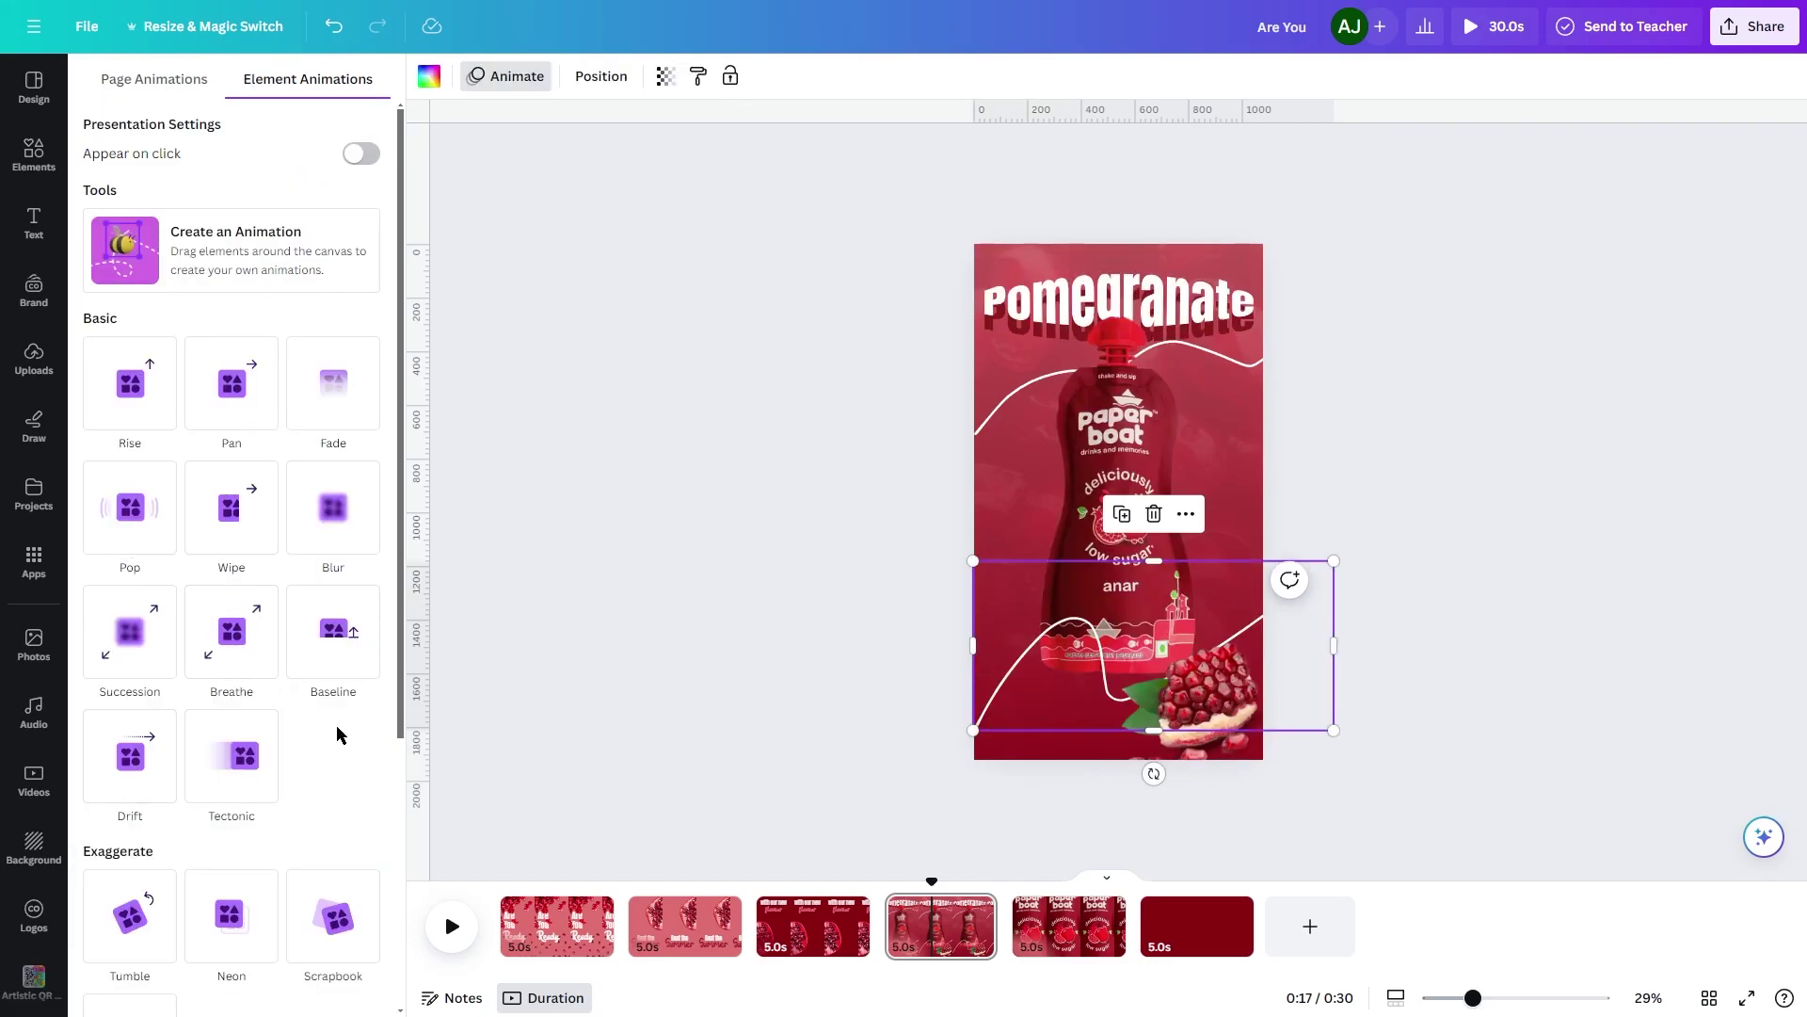
left_click(238, 508)
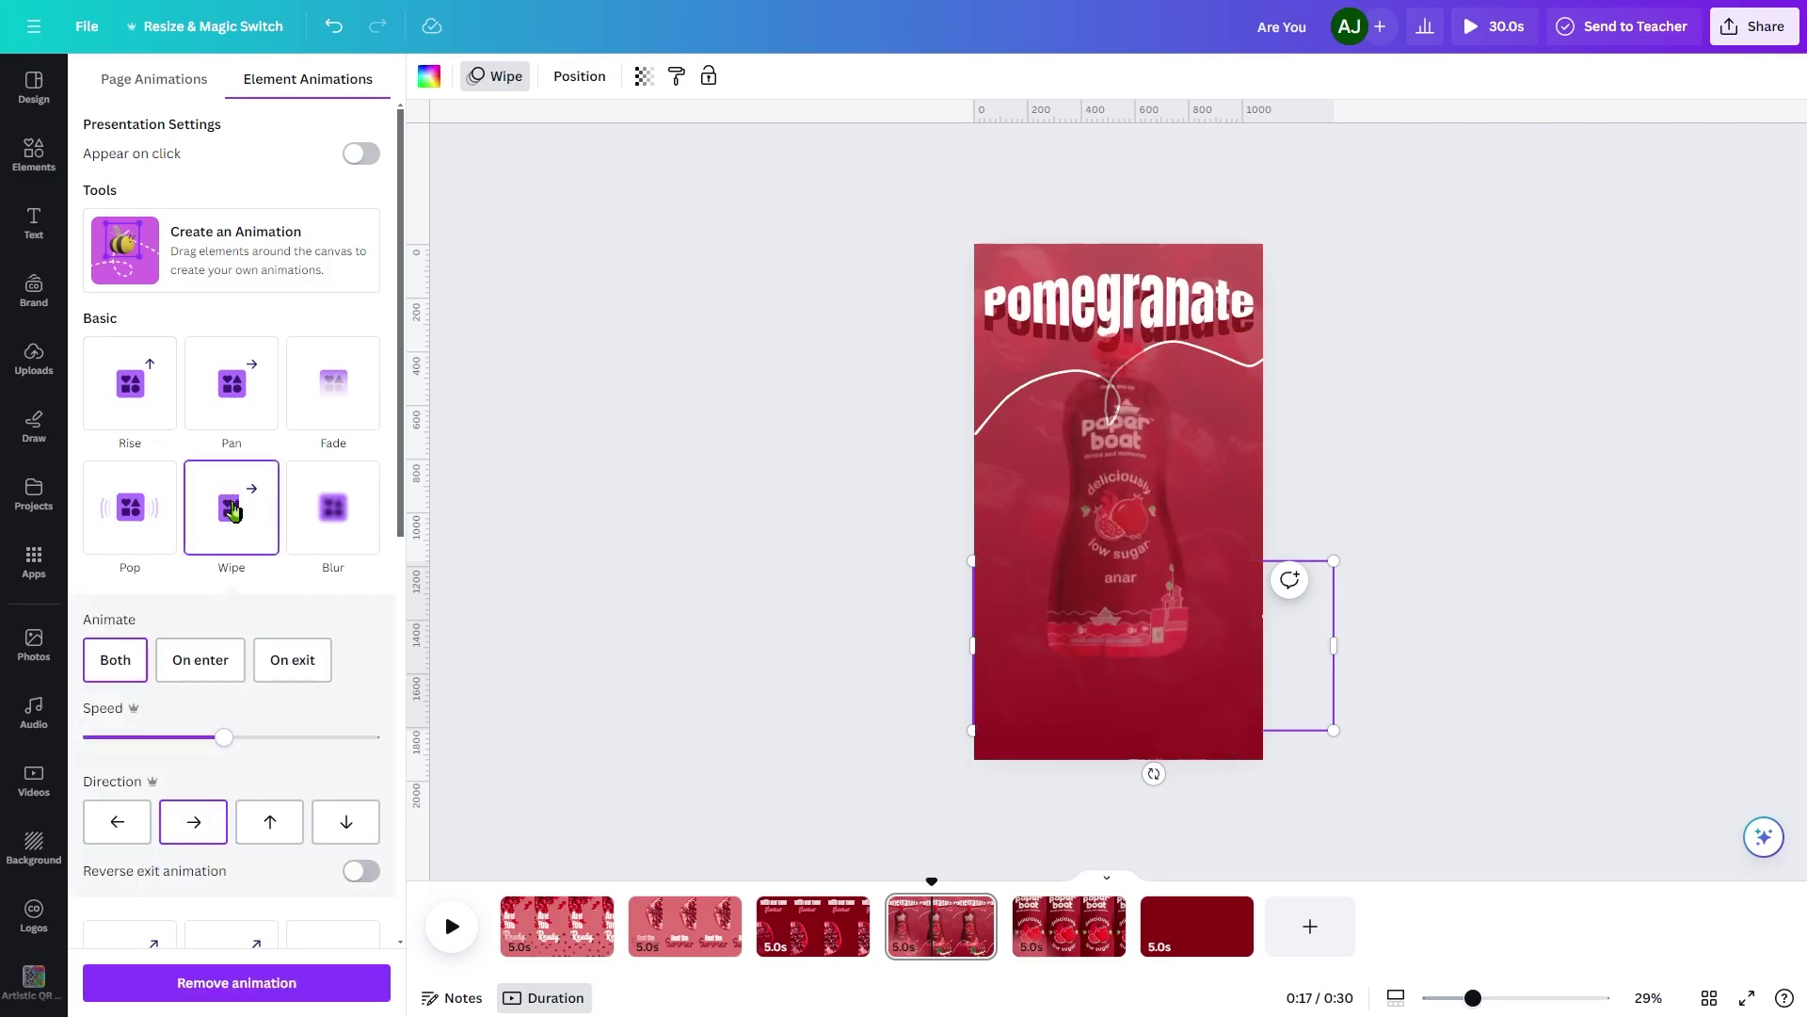
left_click(993, 417)
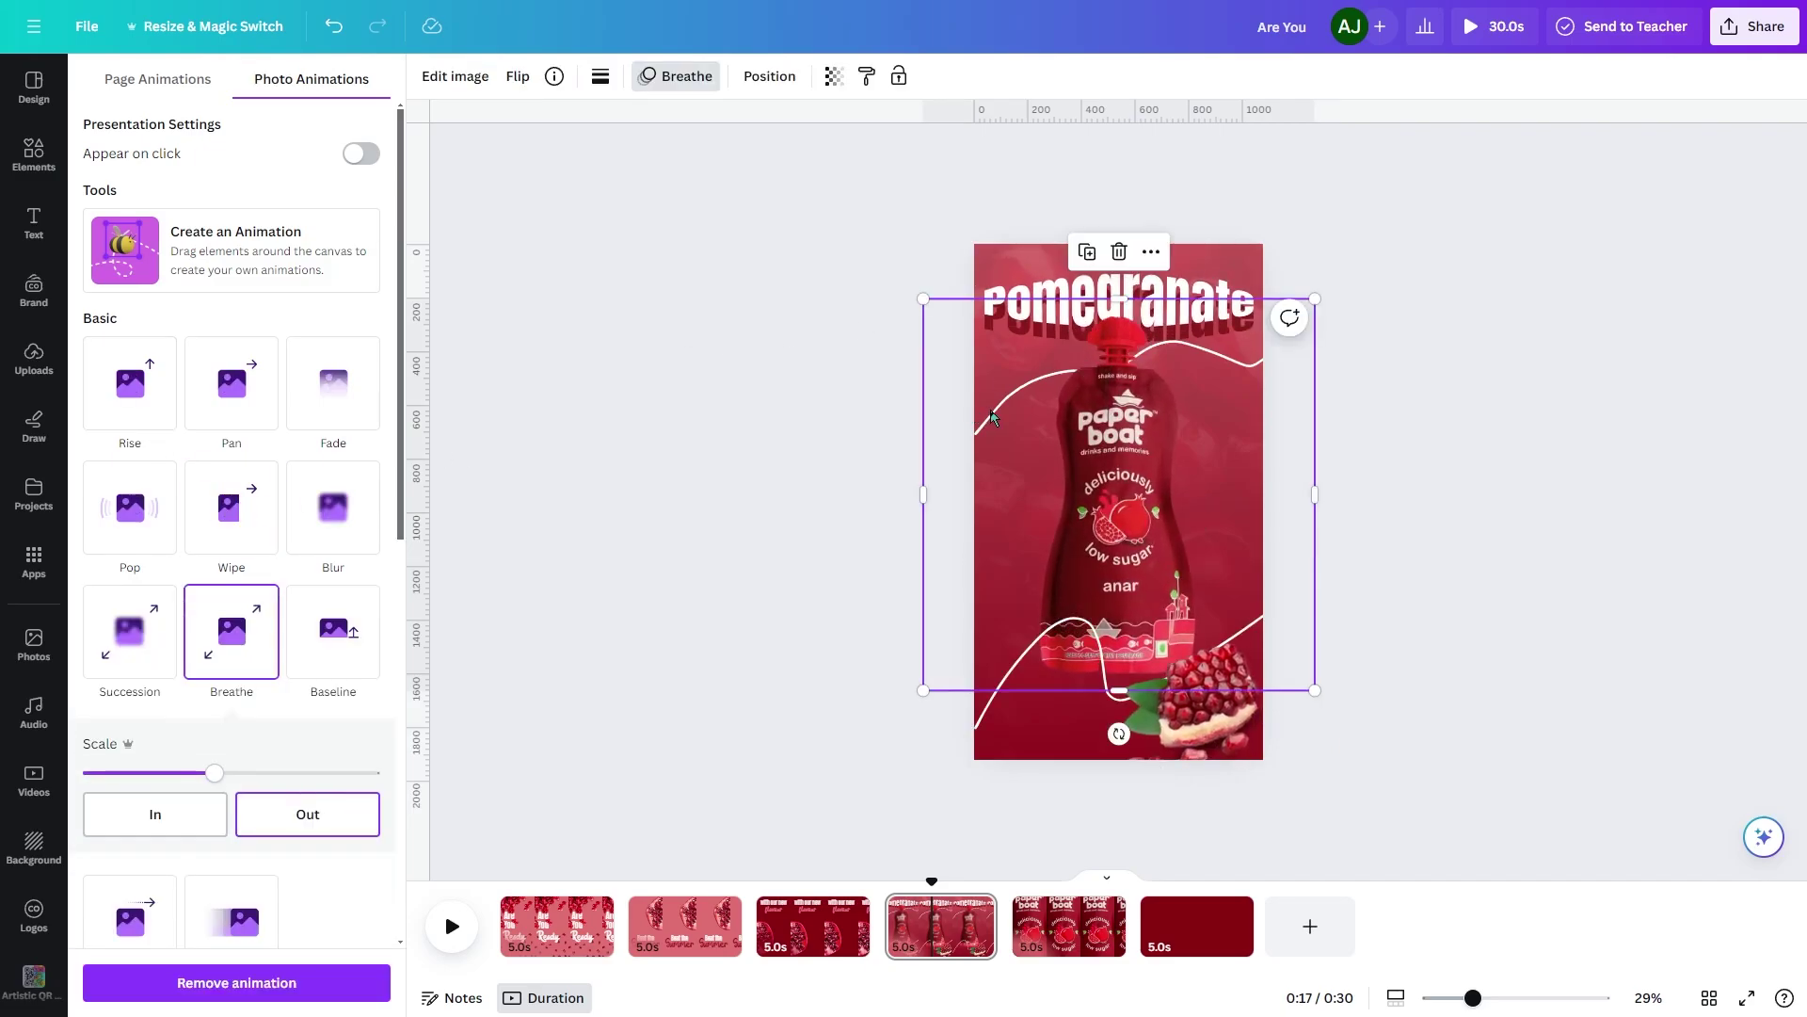
left_click(977, 422)
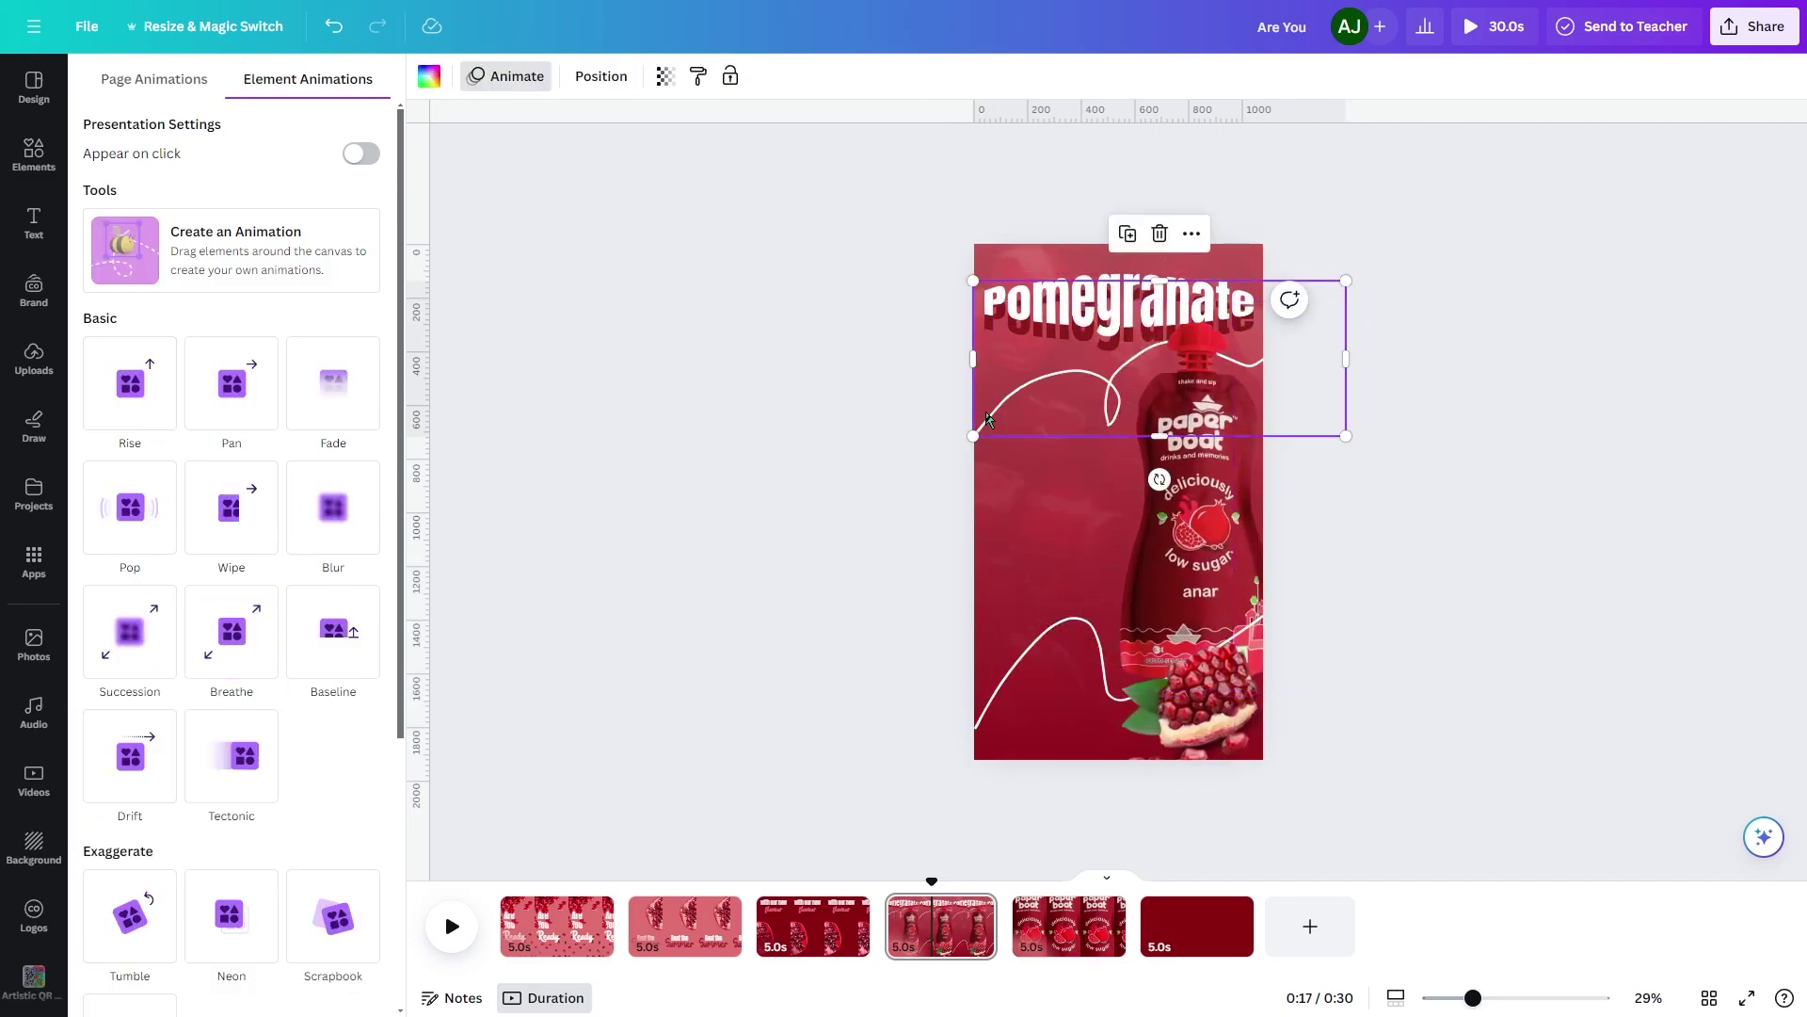
left_click(231, 508)
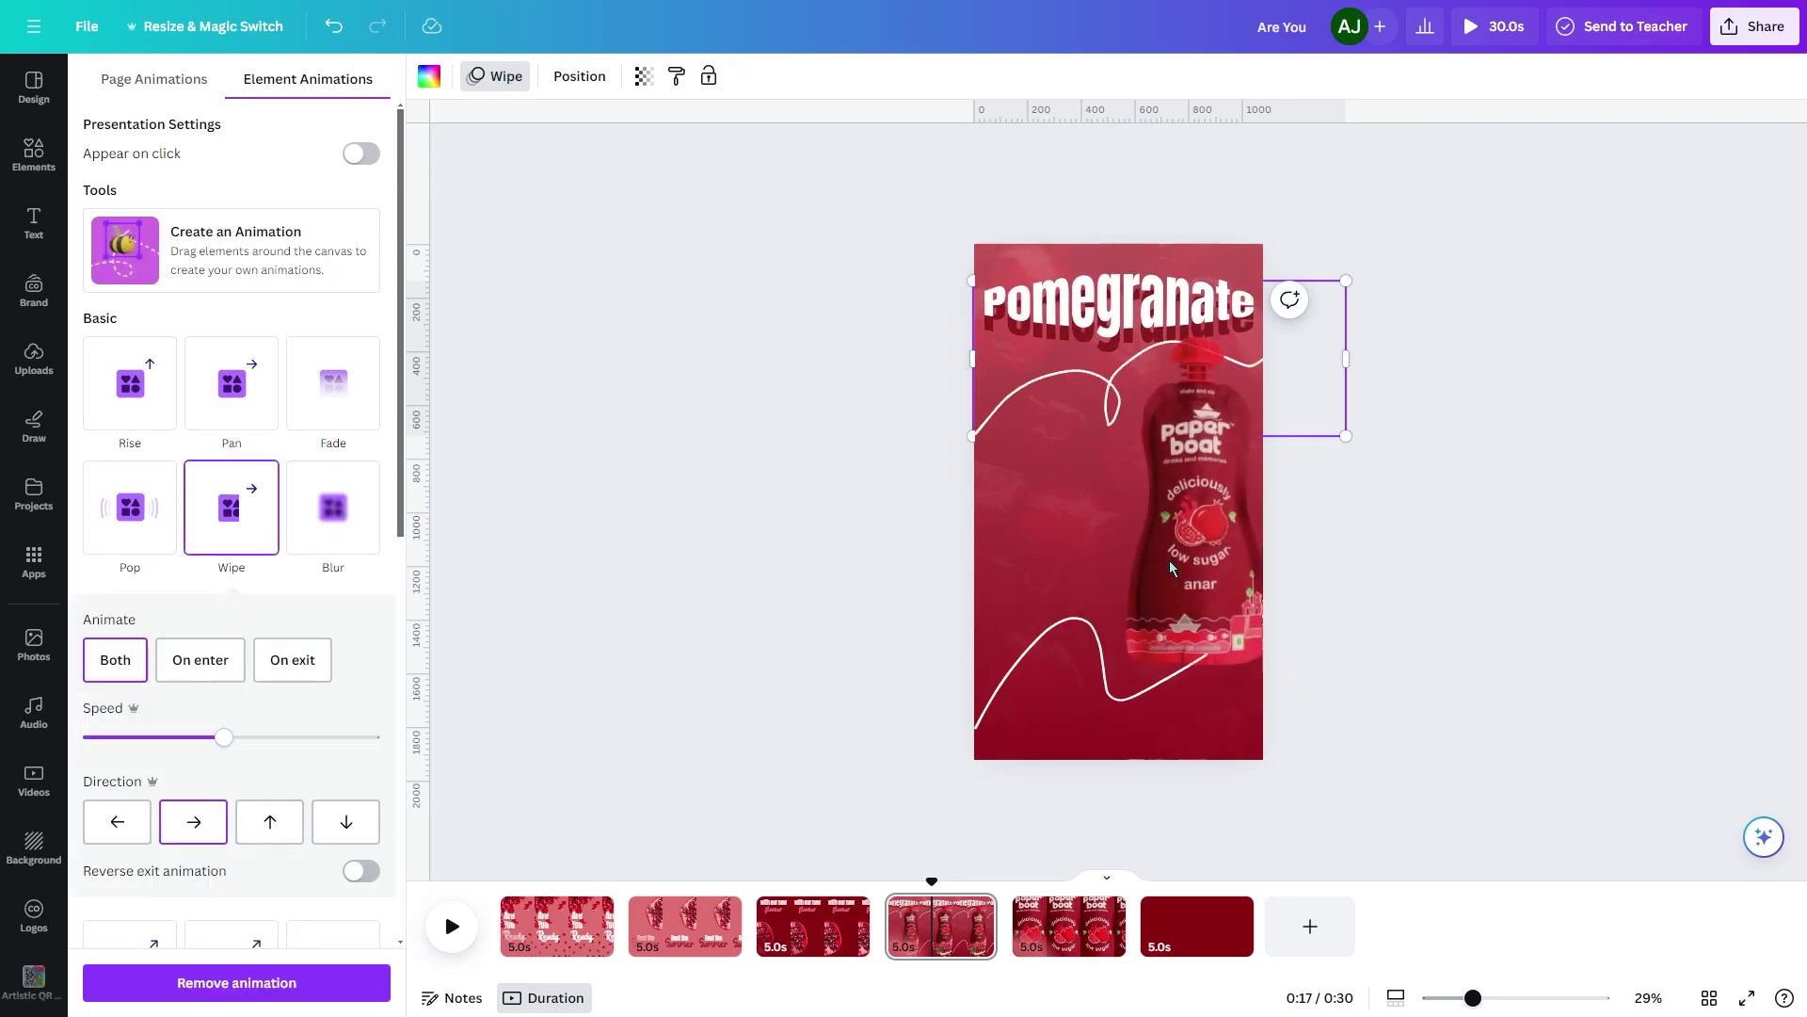
left_click(1126, 559)
left_click_drag(1196, 458, 1116, 459)
Animate page 5's large paper boat photo with Breathe, with the scale raised near maximum.
left_click(1391, 527)
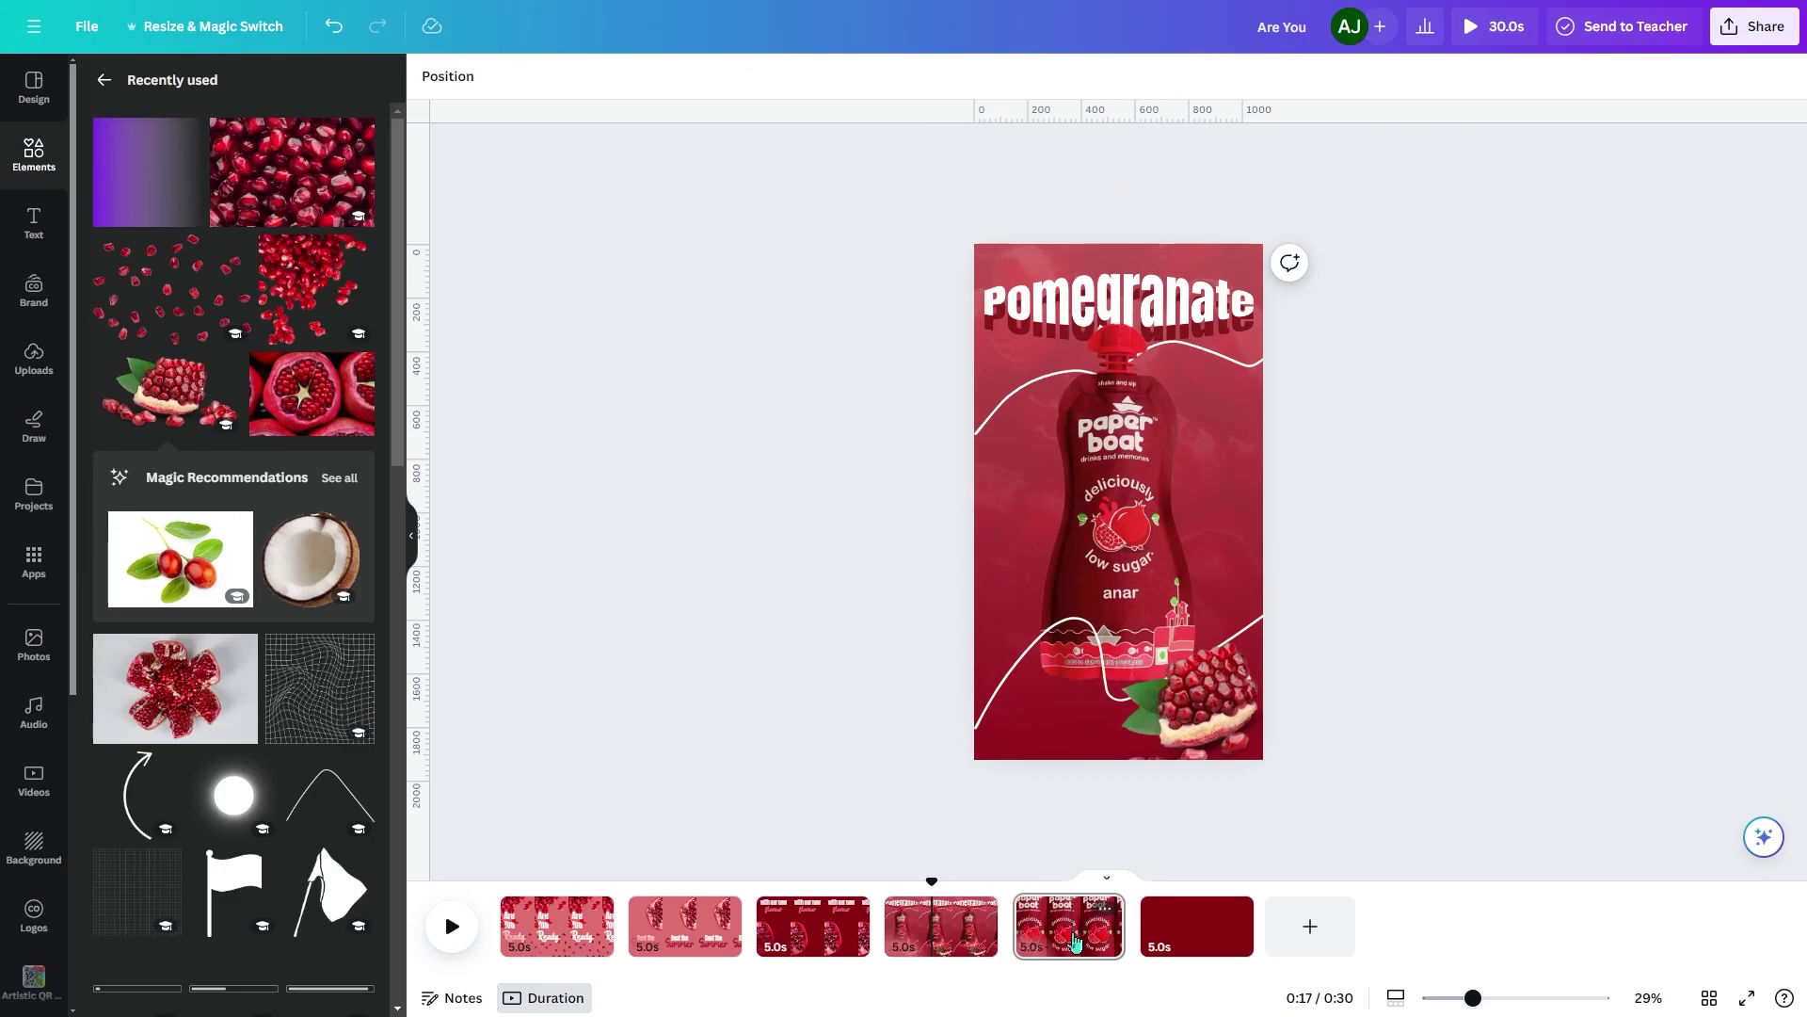
left_click(1063, 918)
left_click(1164, 525)
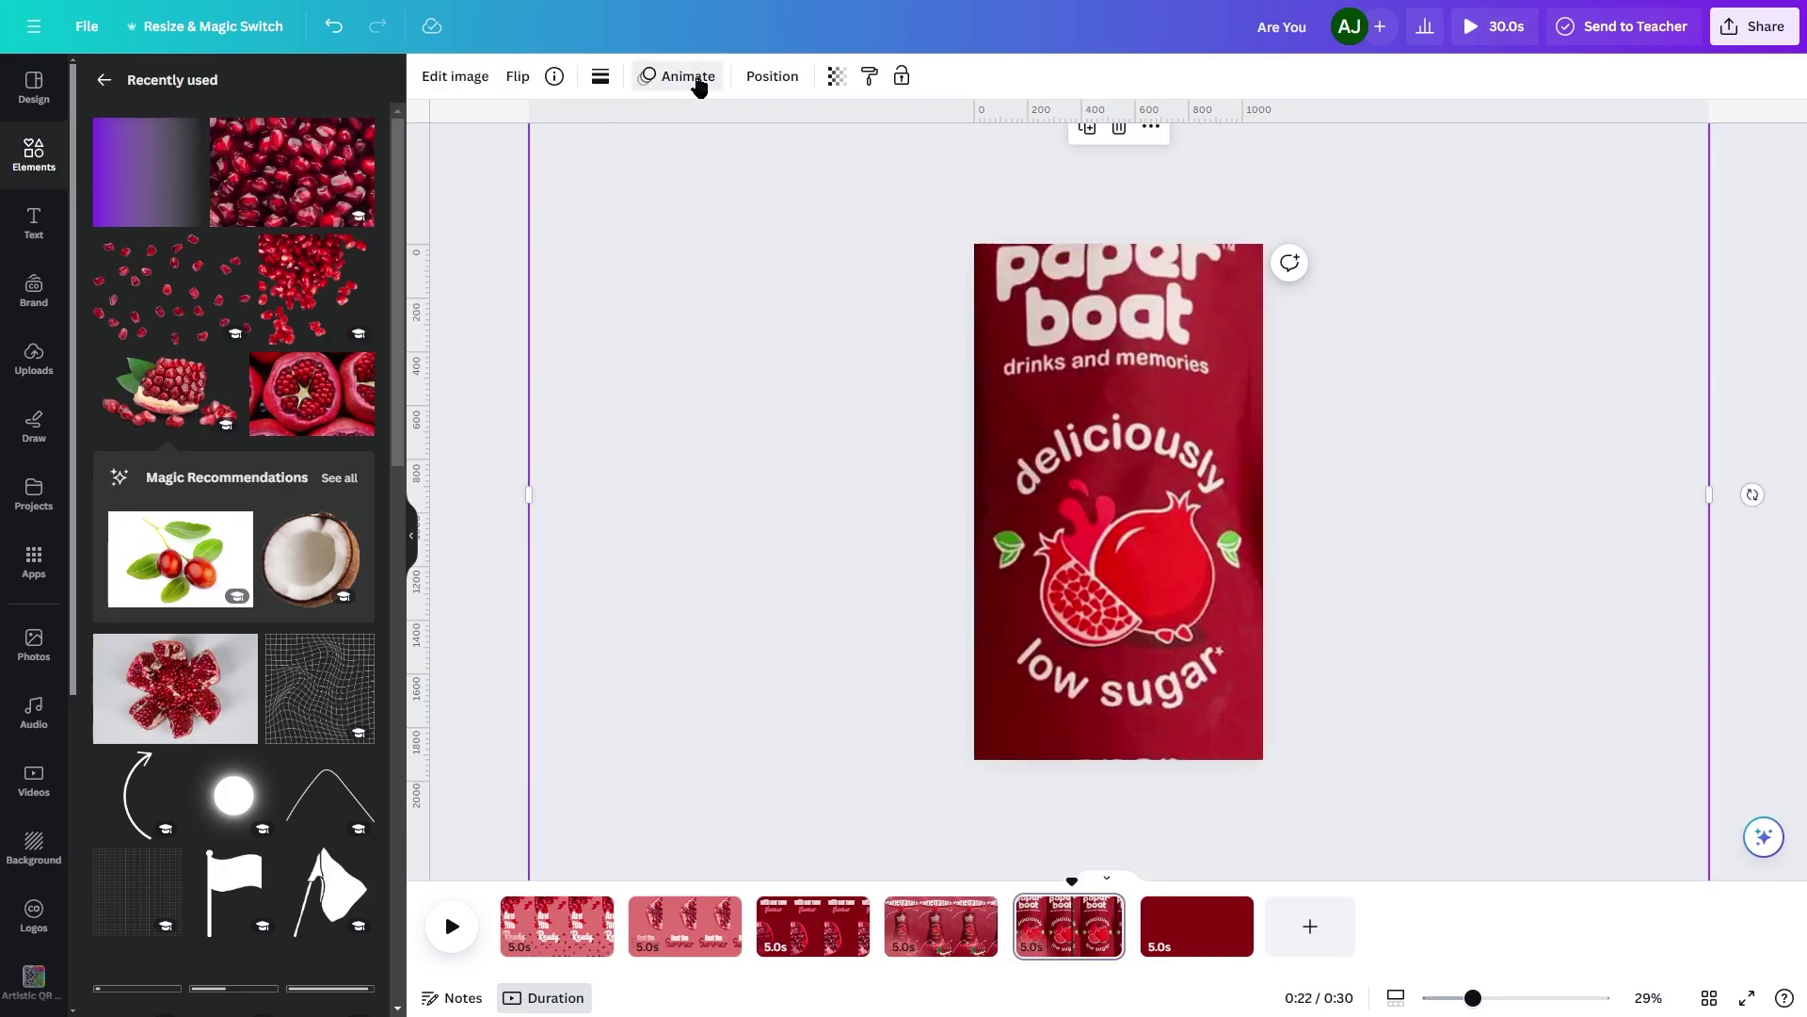
left_click(692, 77)
left_click(268, 659)
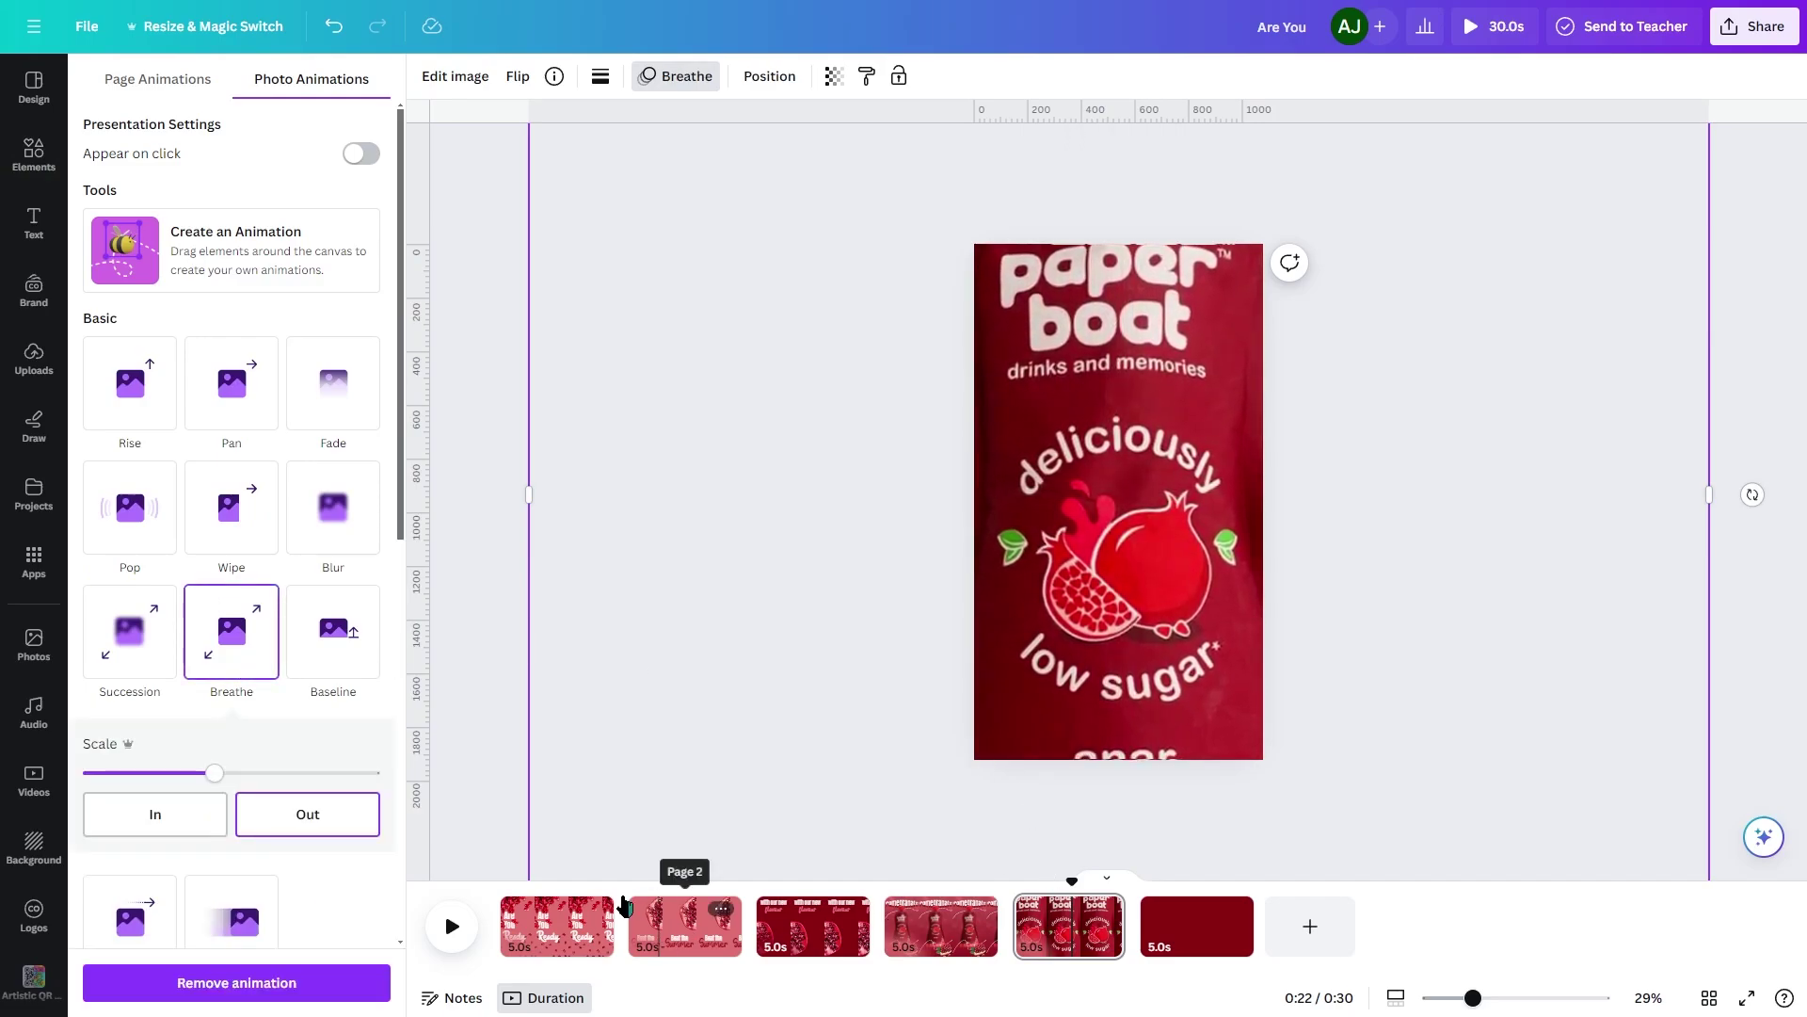
left_click_drag(215, 779, 343, 778)
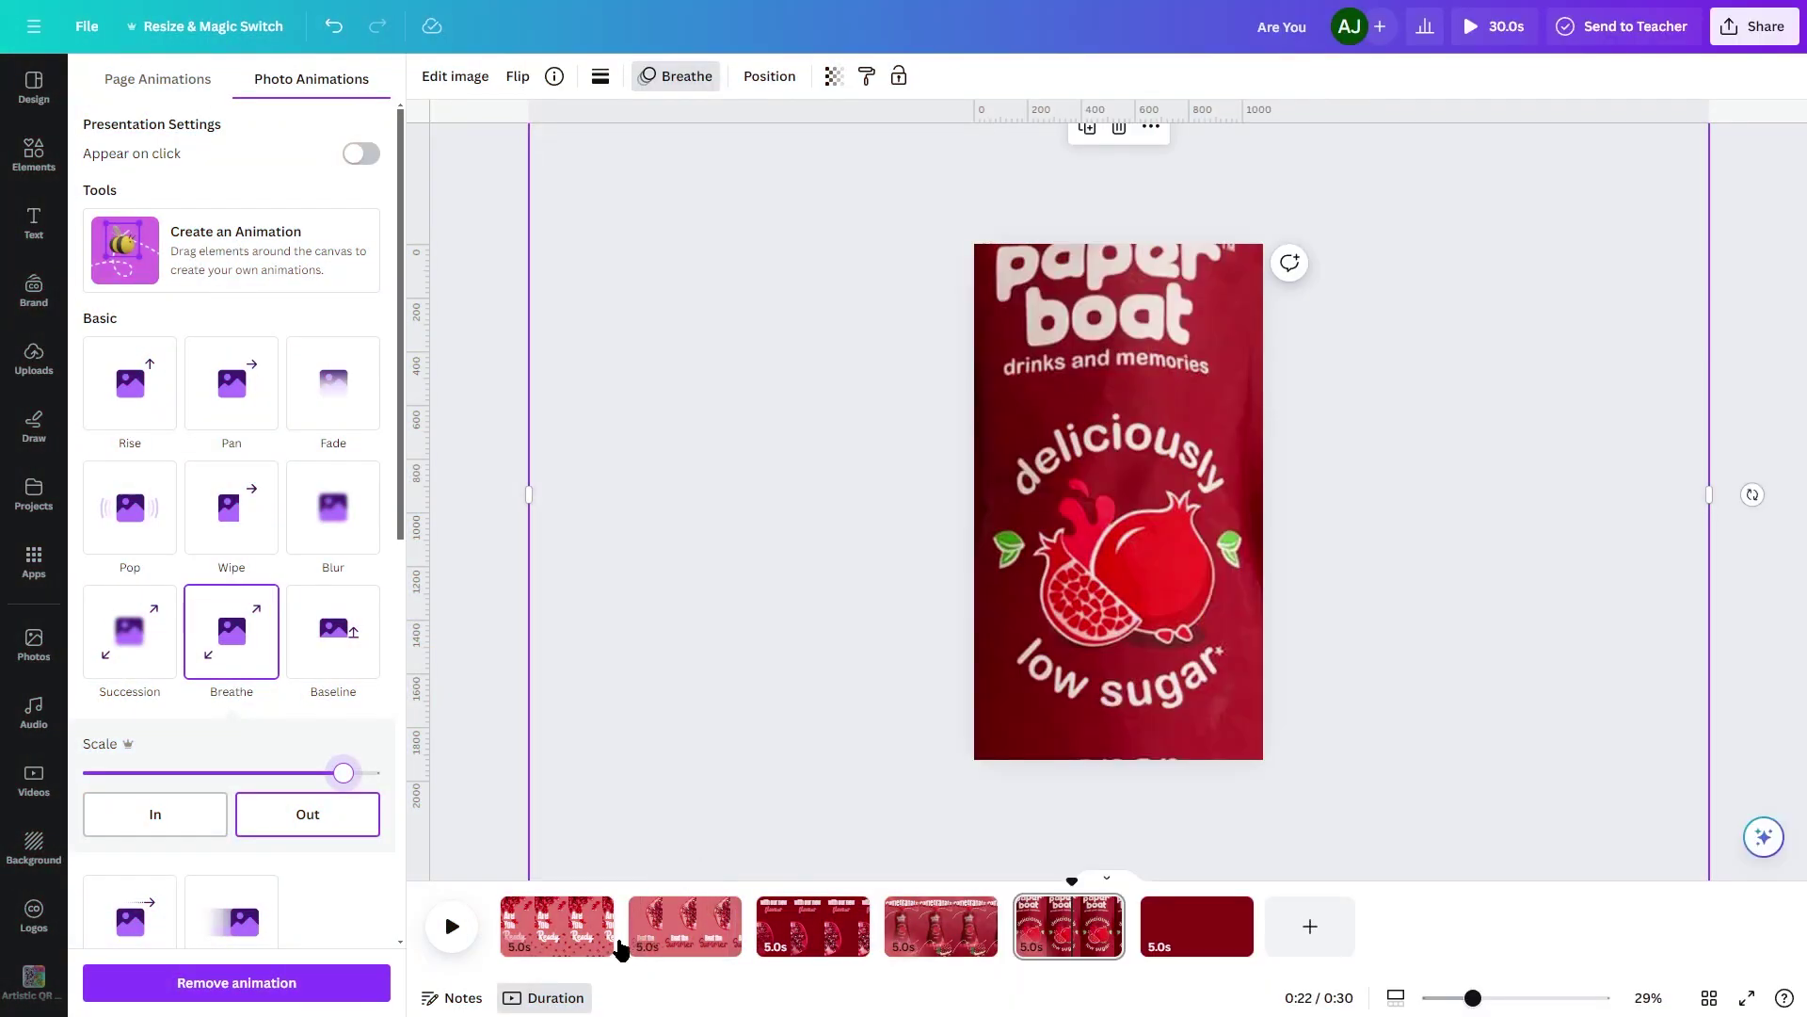
Add a Circle Wipe transition after page 1 and Match & Move after page 2.
left_click(629, 941)
left_click(130, 286)
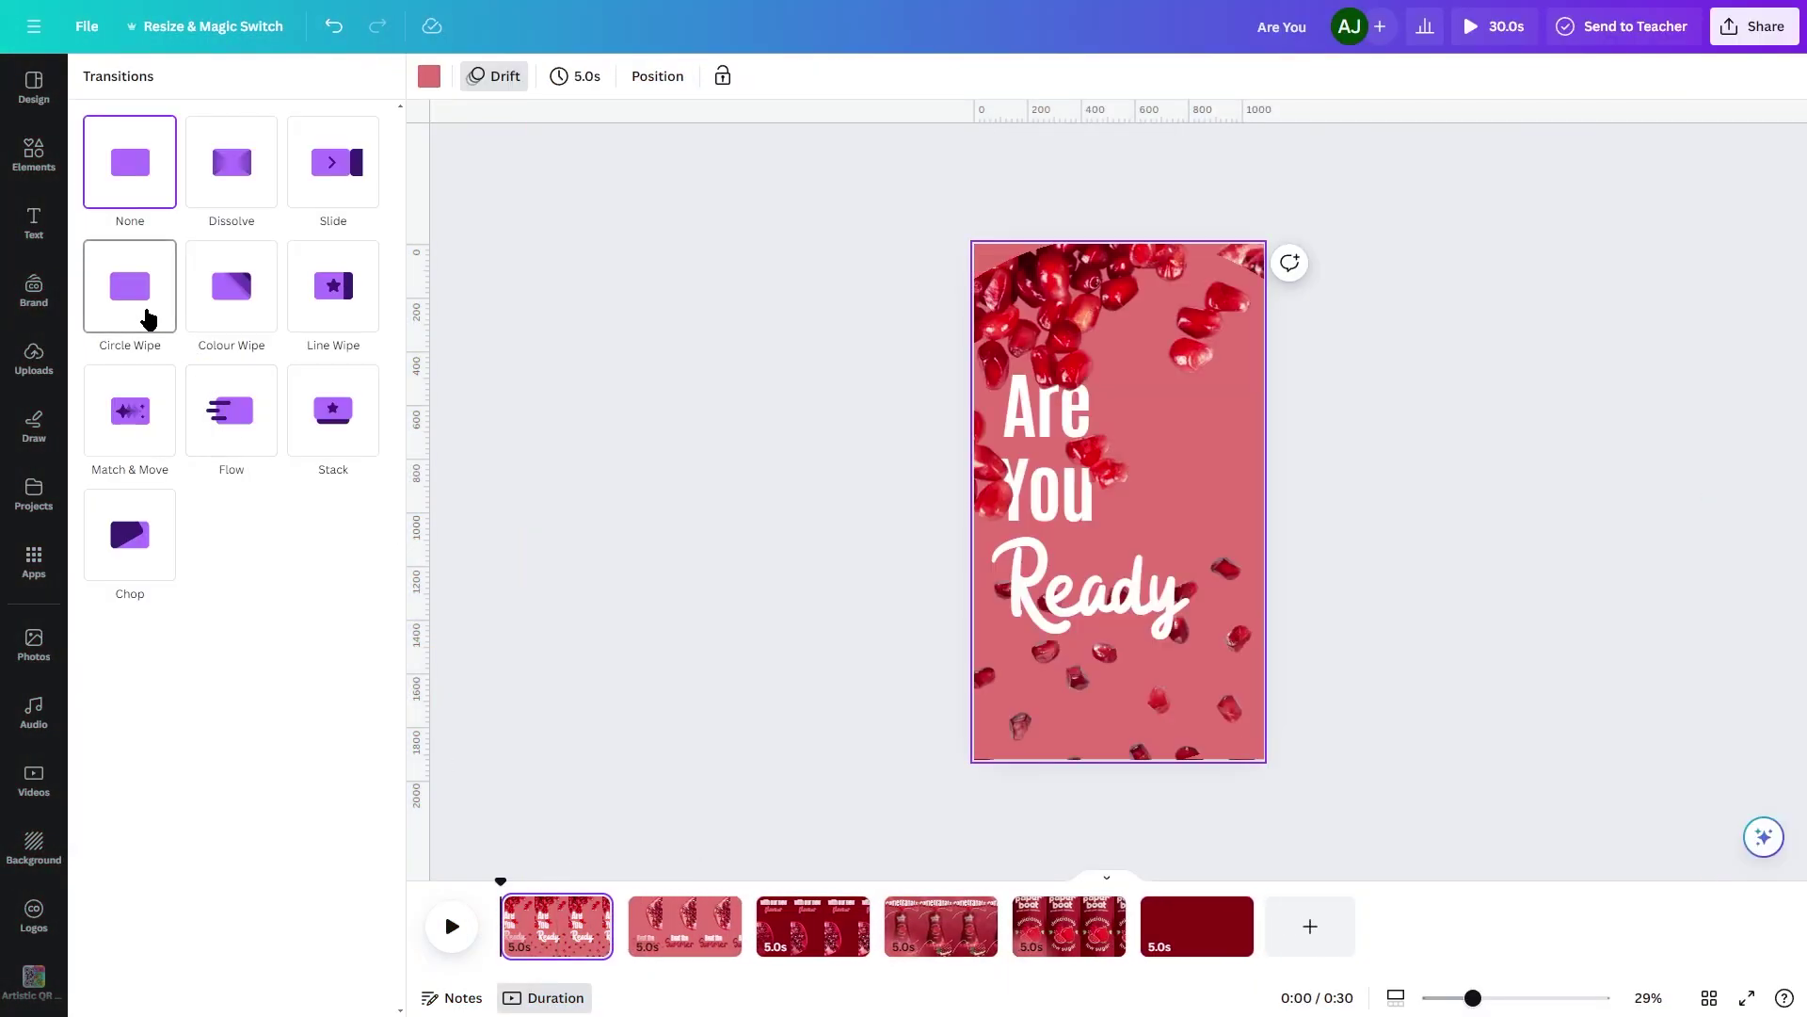
mouse_move(743, 949)
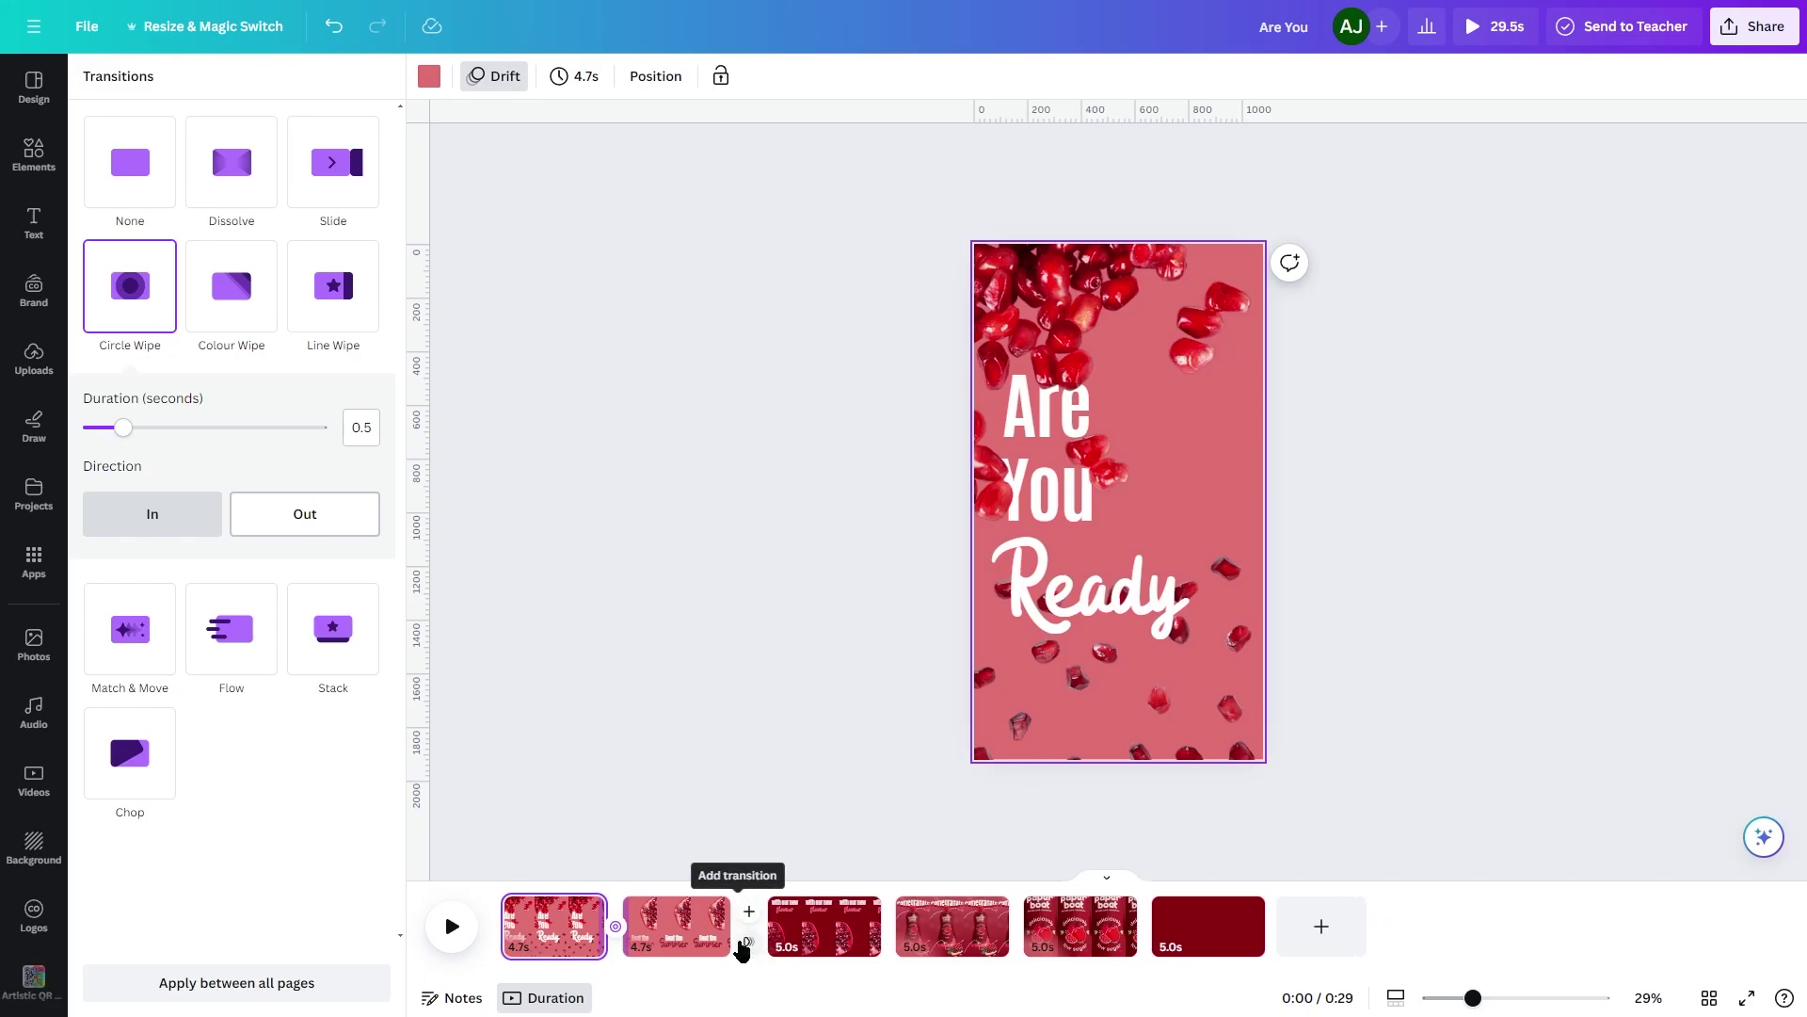
left_click(748, 946)
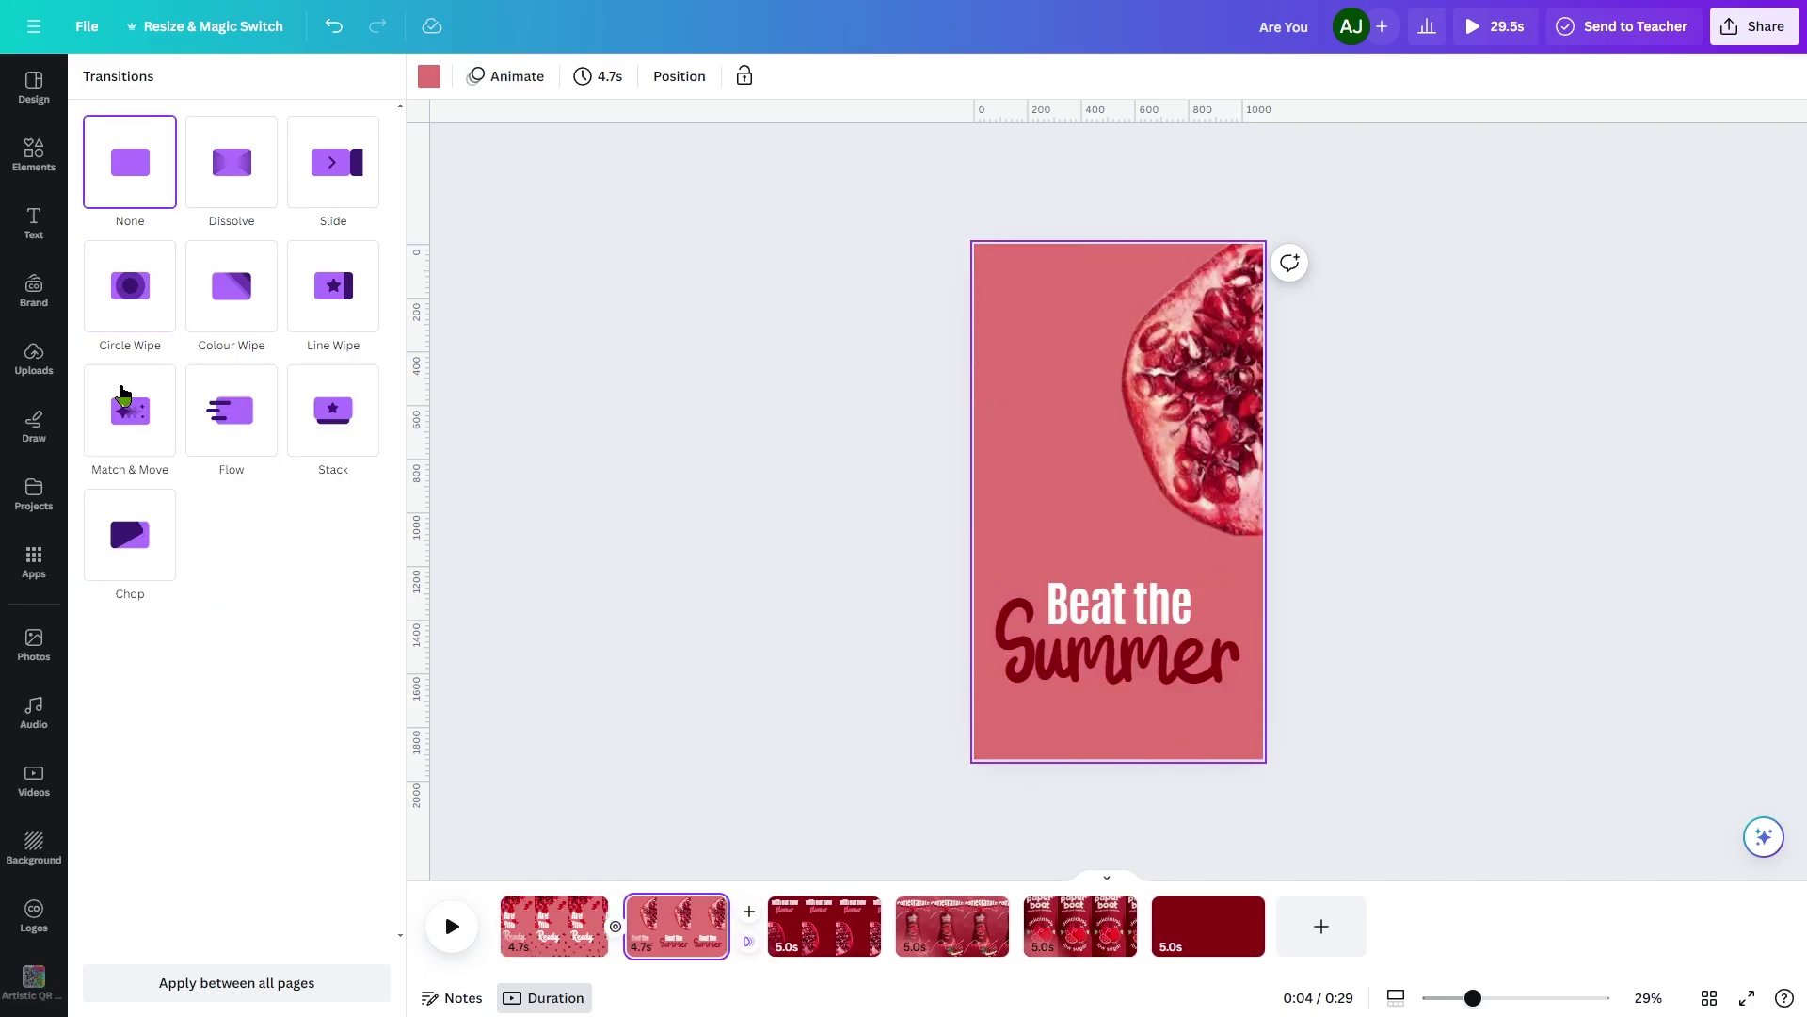
left_click(141, 414)
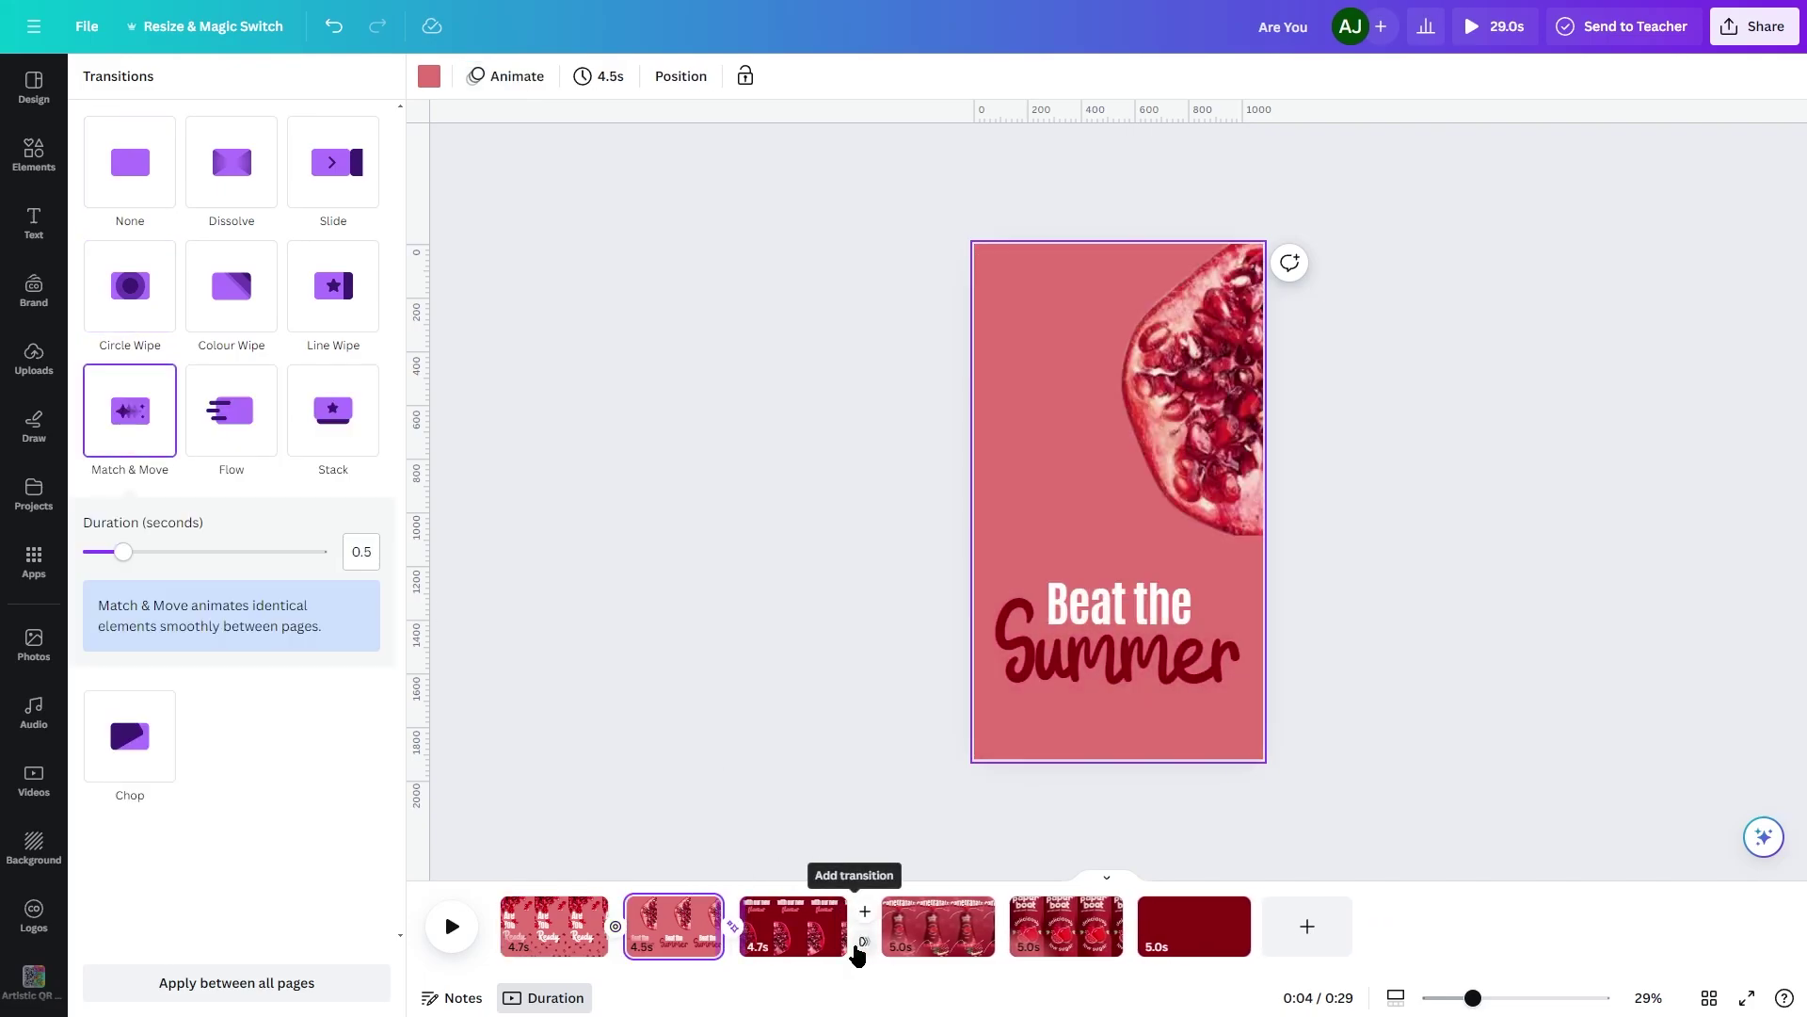
Add Flow after page 3, Match & Move after page 4, and Dissolve after page 5.
left_click(863, 943)
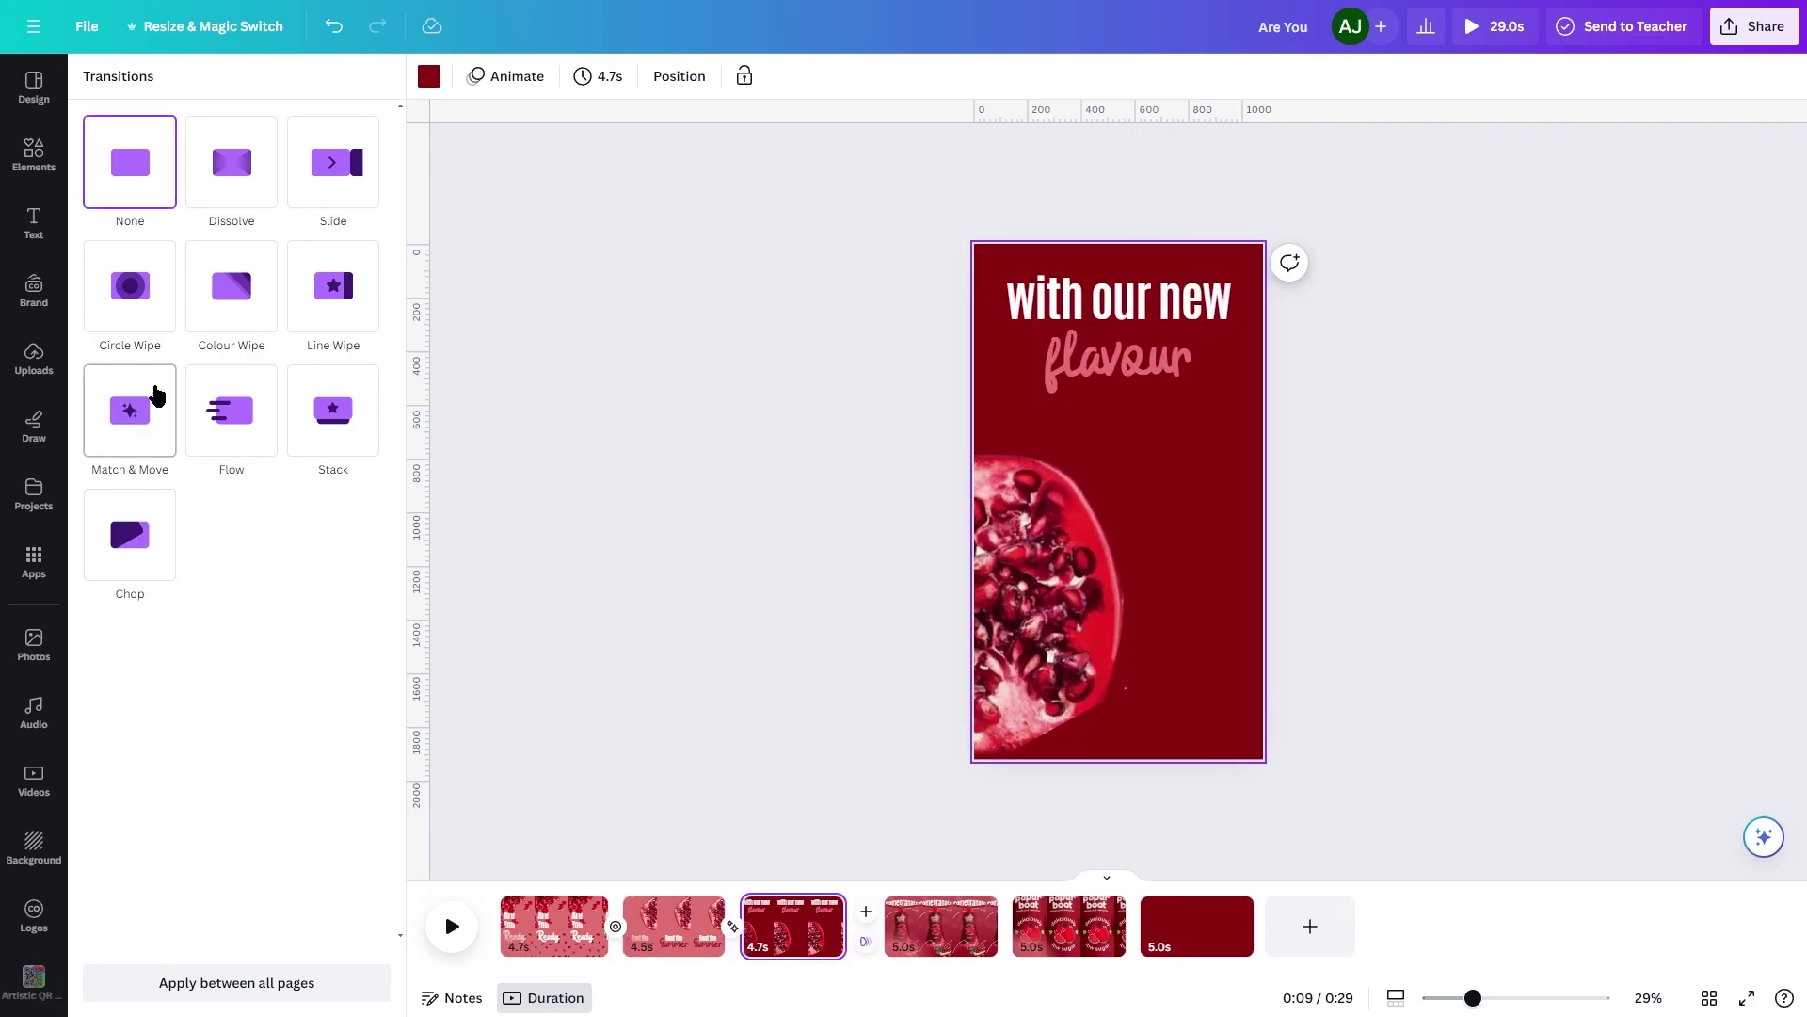
left_click(222, 414)
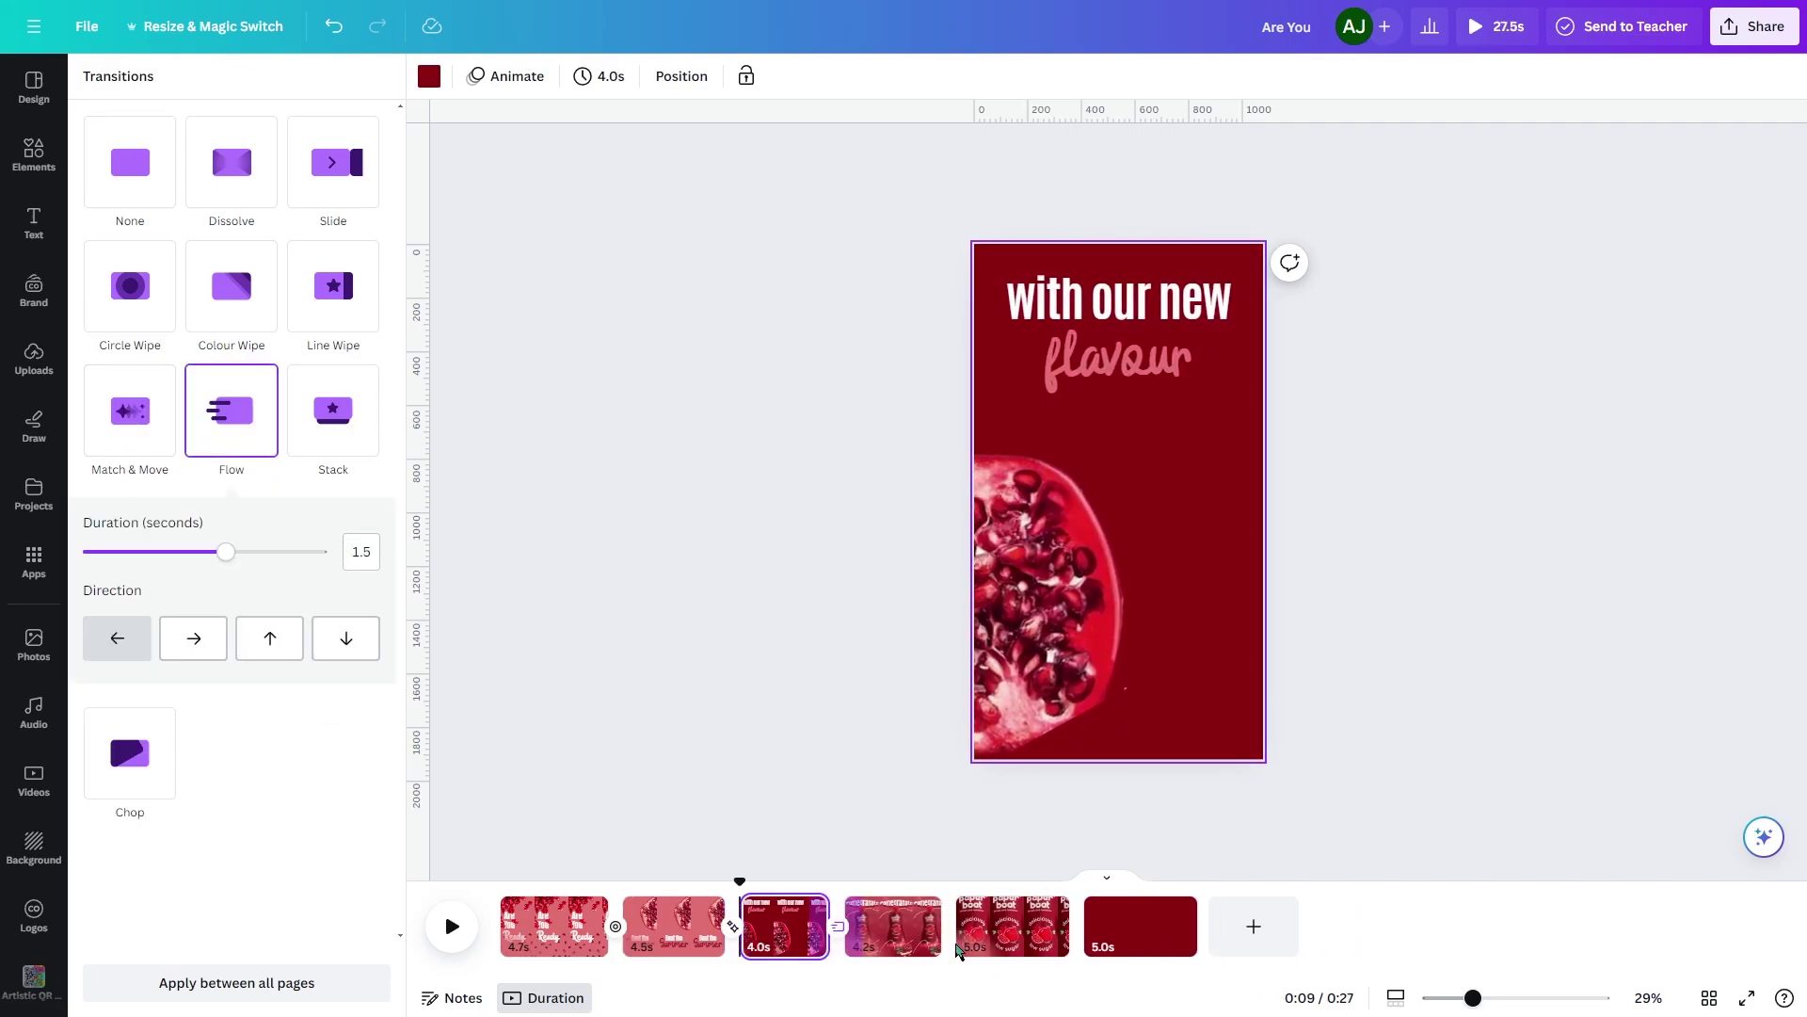
left_click(952, 948)
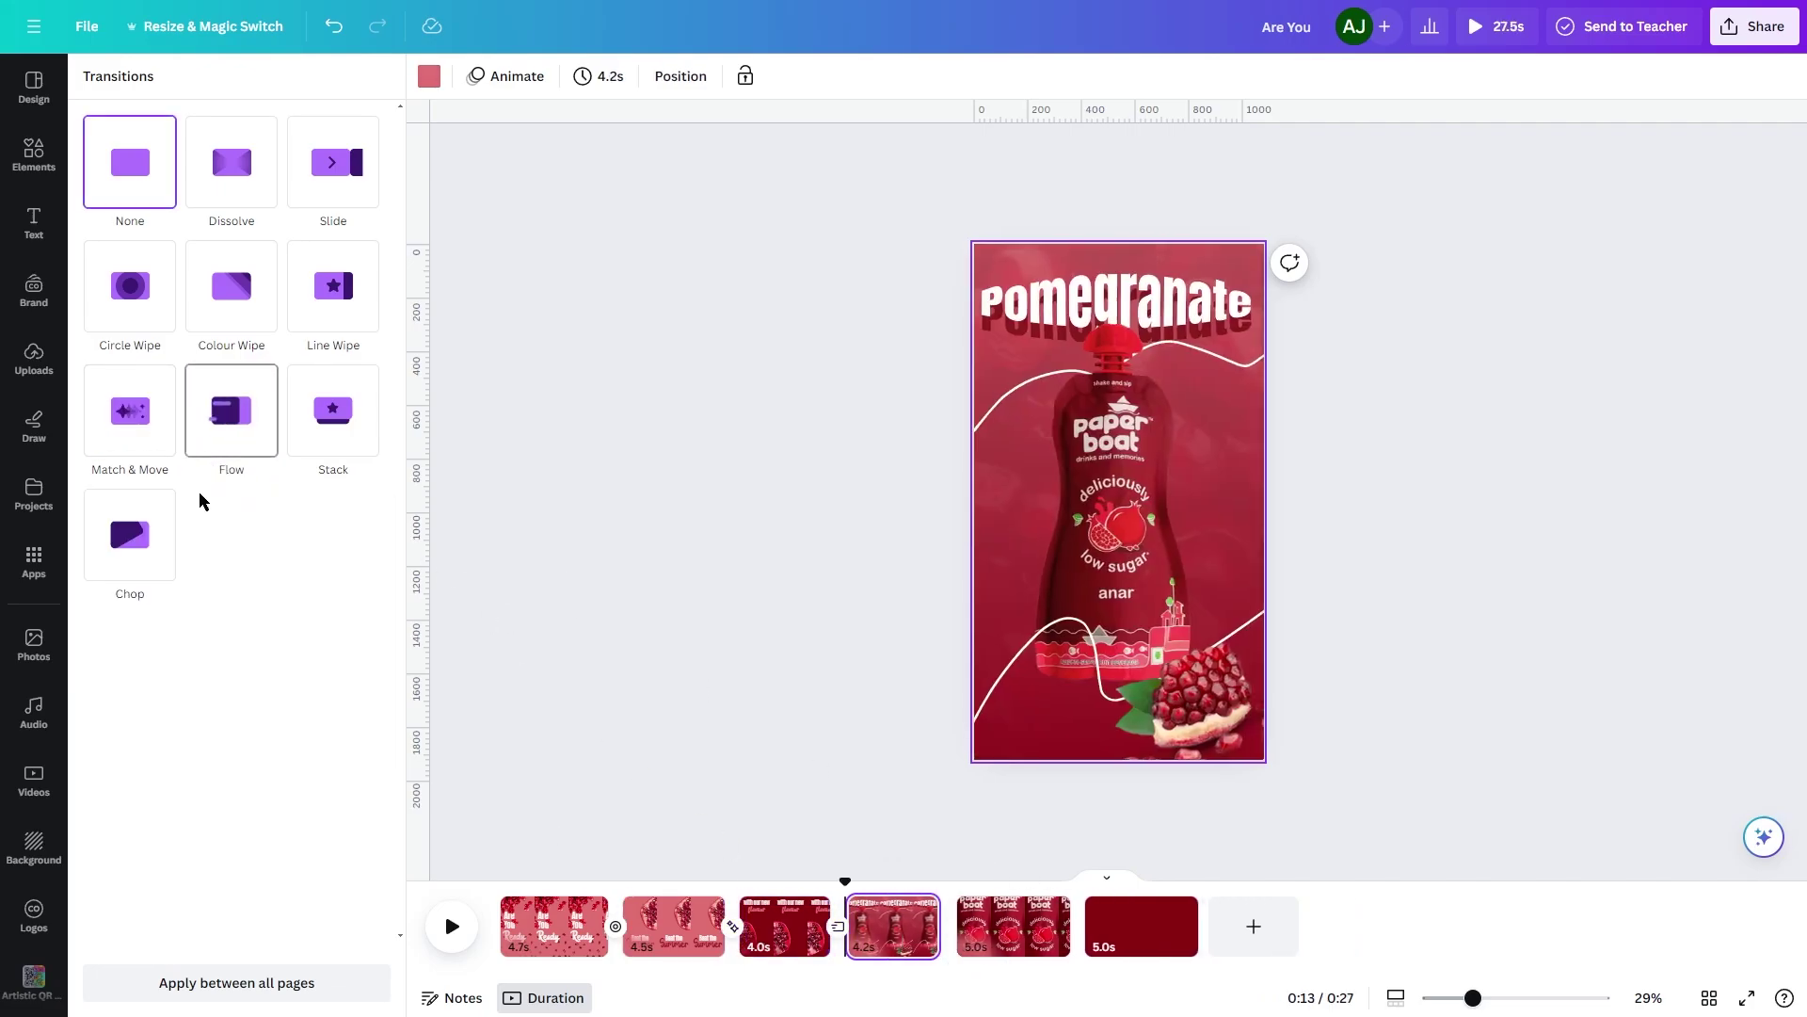
left_click(132, 414)
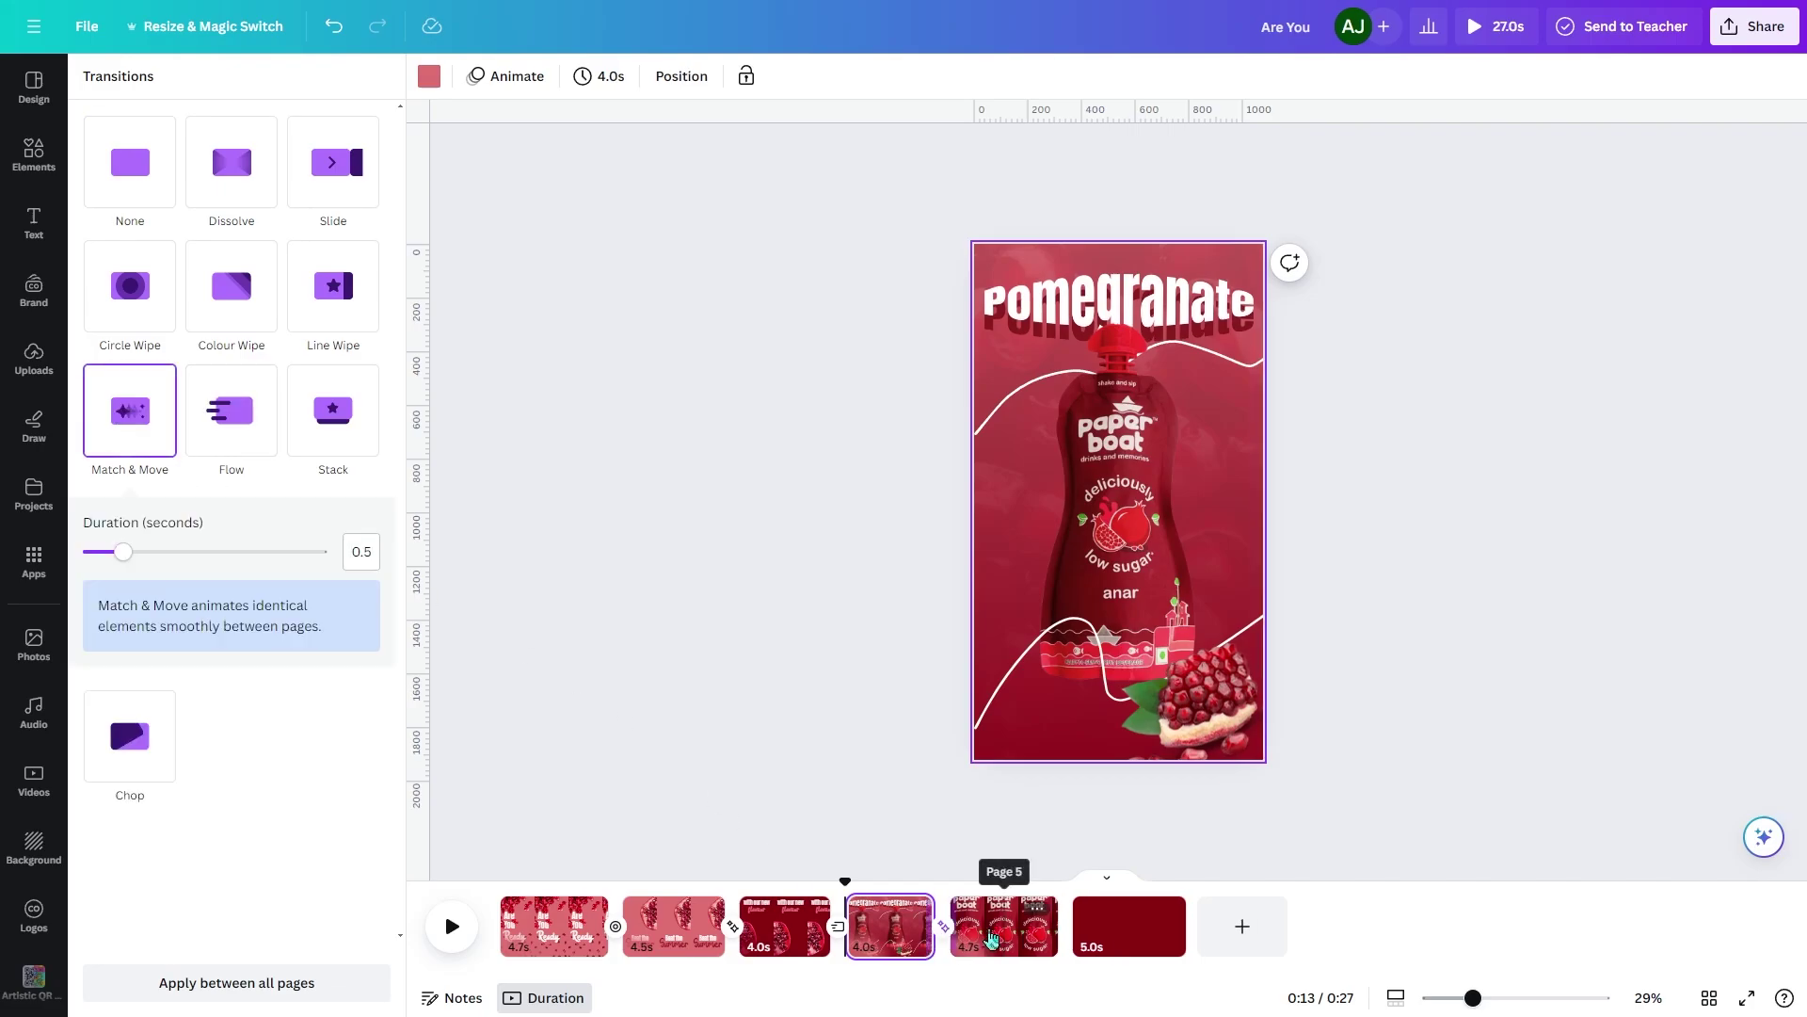
left_click(1065, 930)
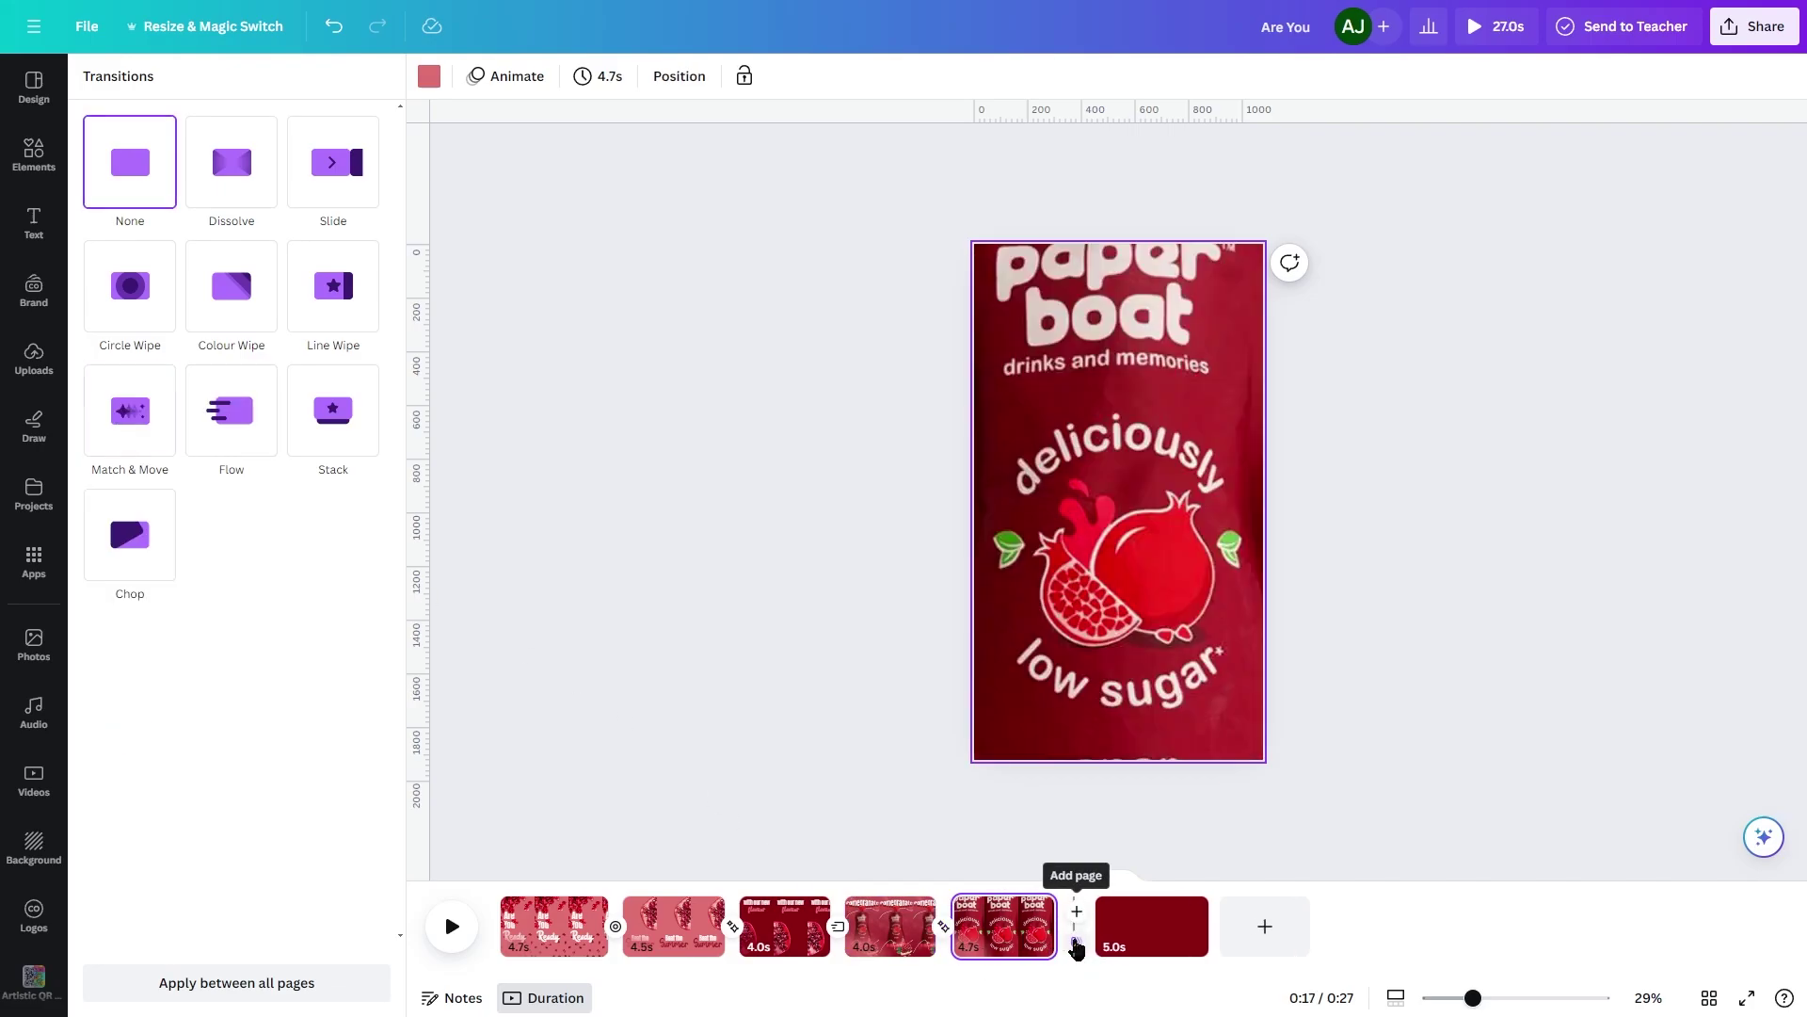
left_click(260, 191)
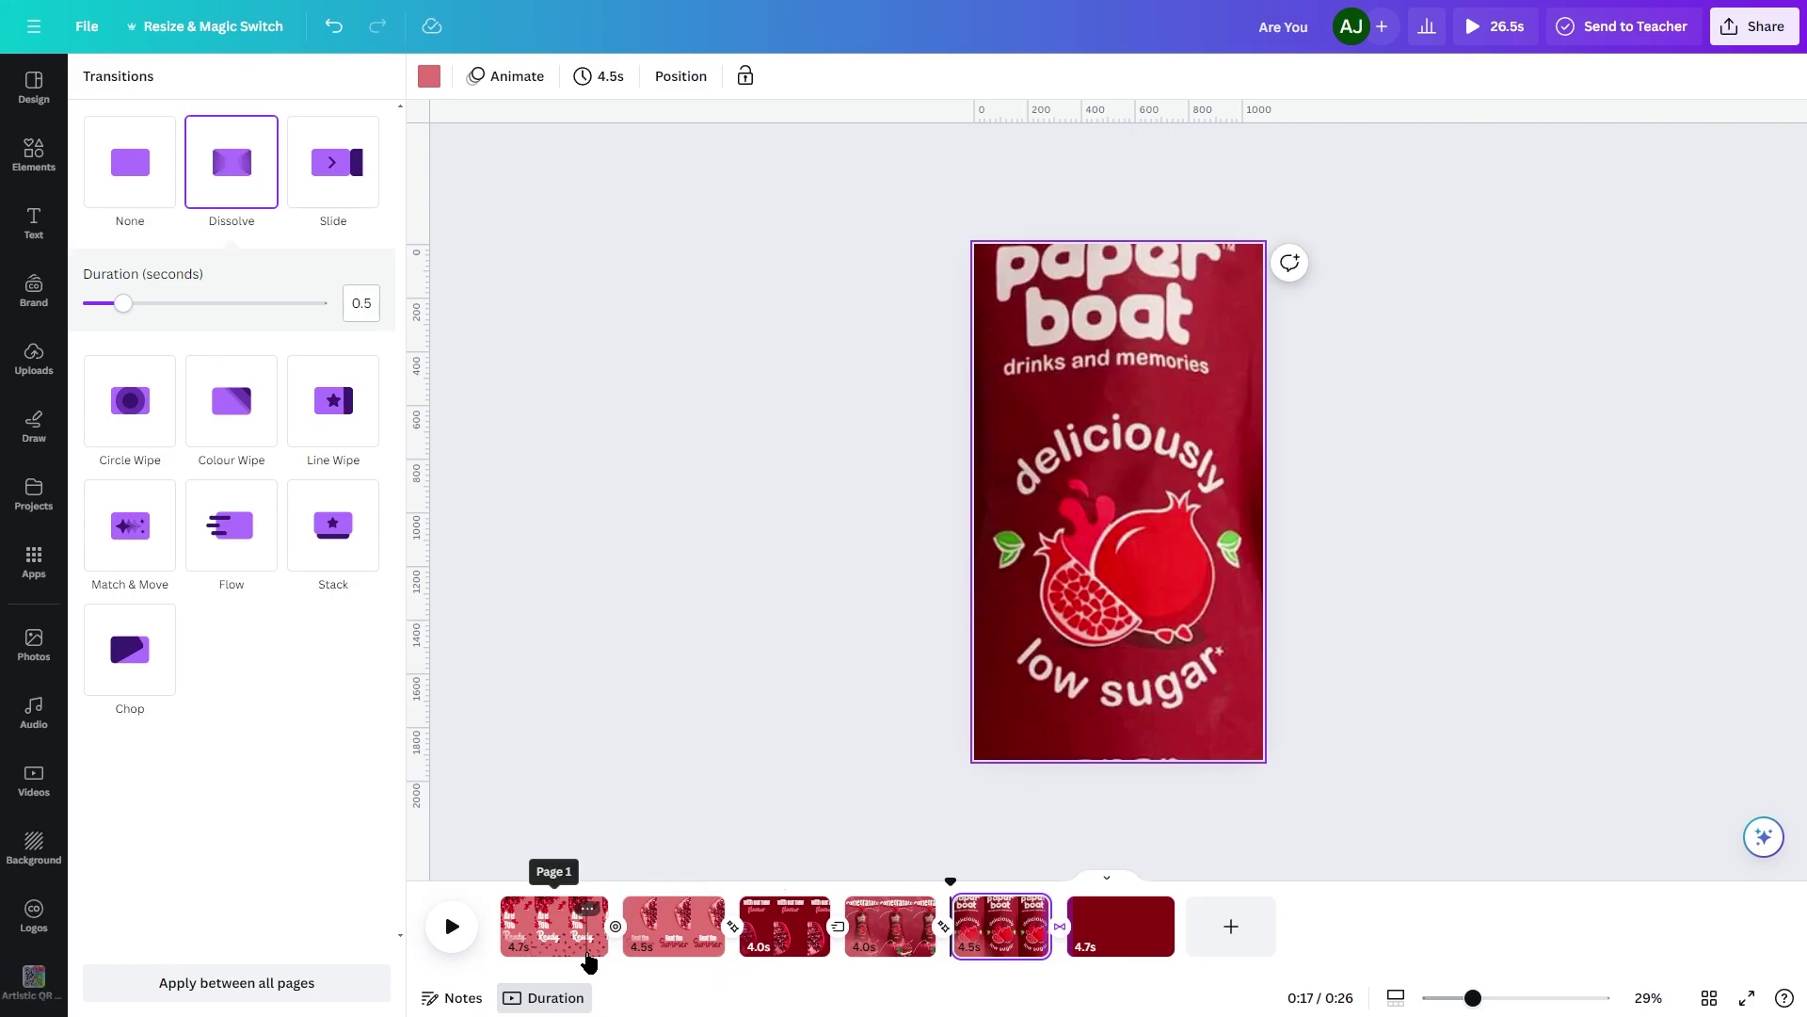
Set page 3's duration to 3.6 seconds.
left_click(785, 928)
left_click(600, 77)
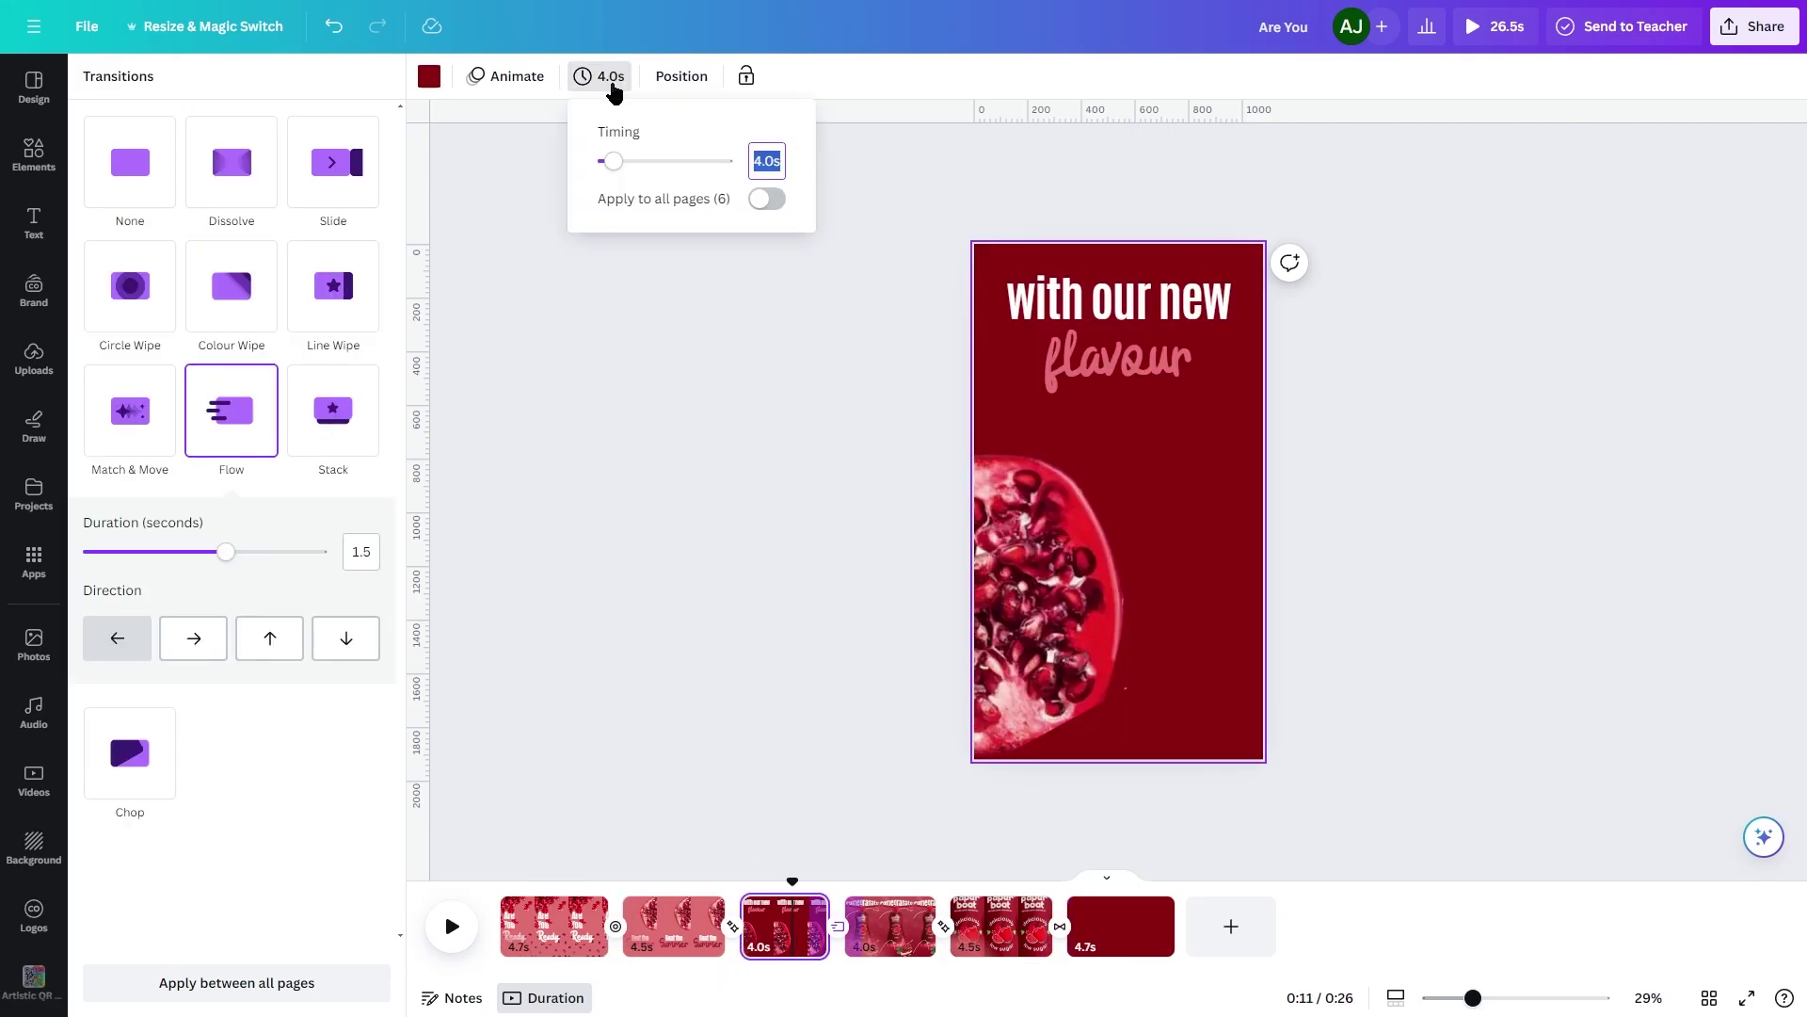
type("4.6")
key("Return")
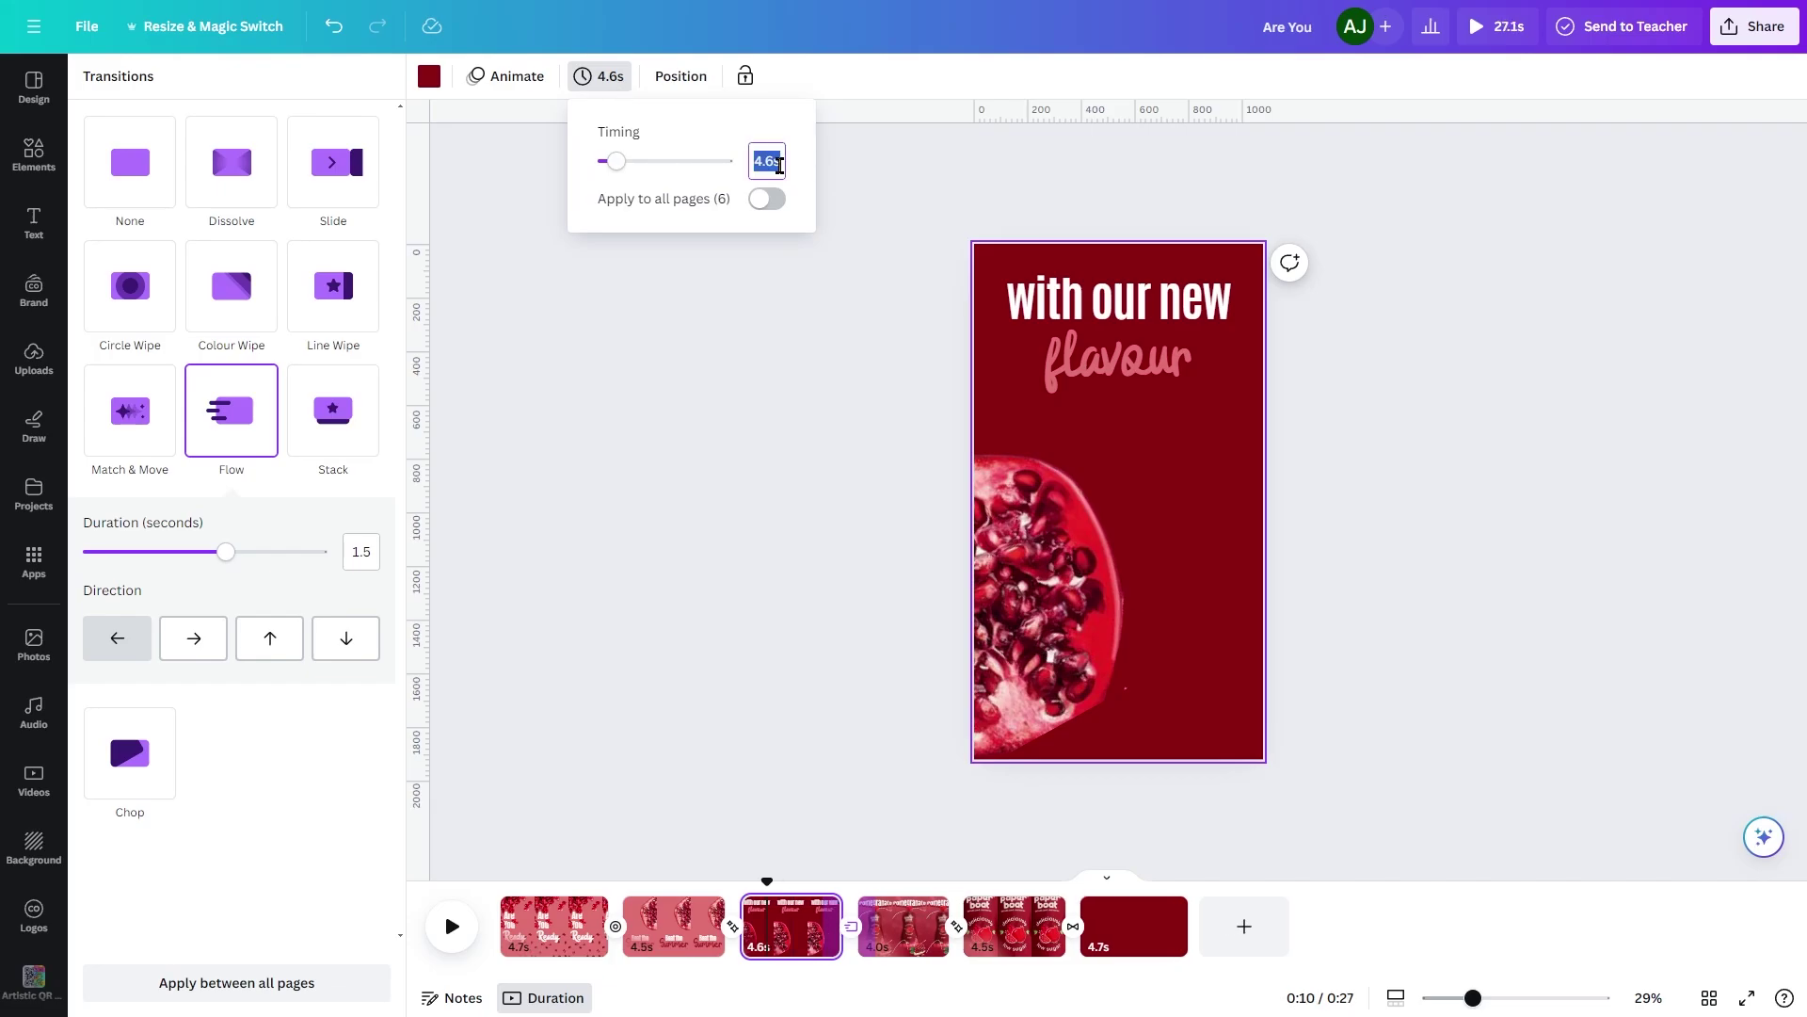
type("3.6")
key("Return")
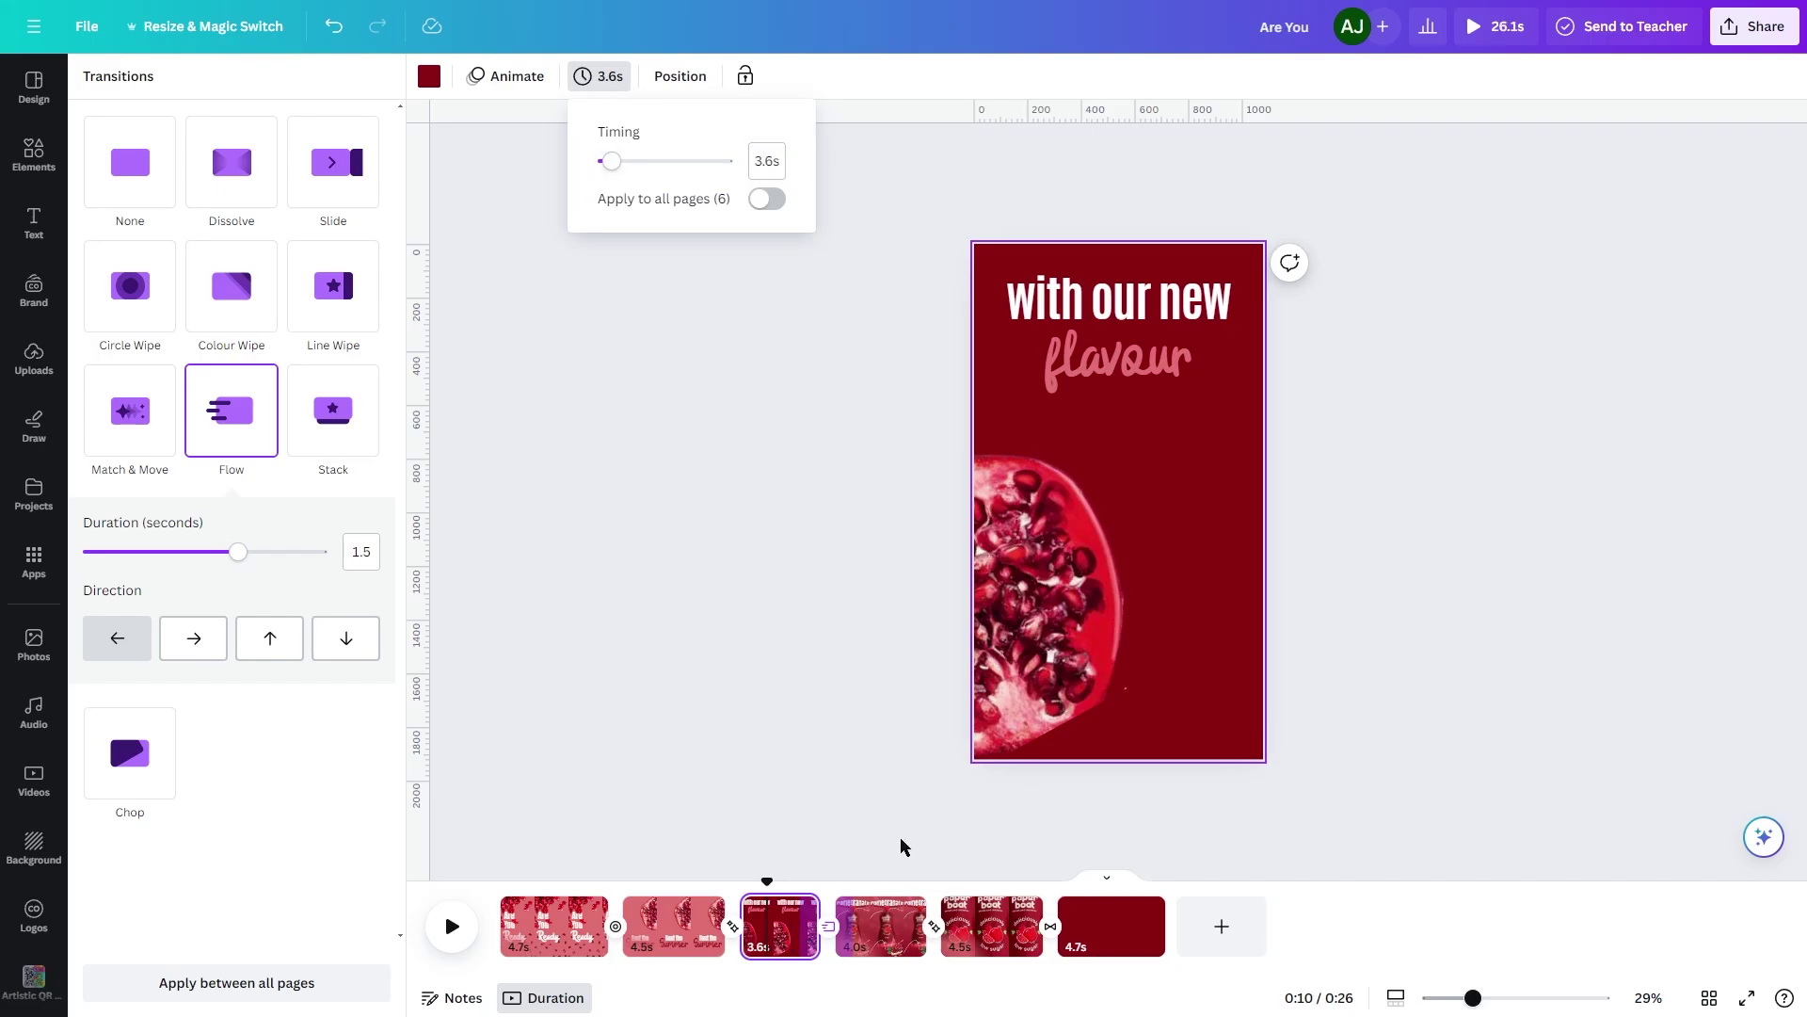
Set page 4 to 4.6 seconds and shorten page 5 to its minimum duration.
left_click(880, 927)
left_click(610, 76)
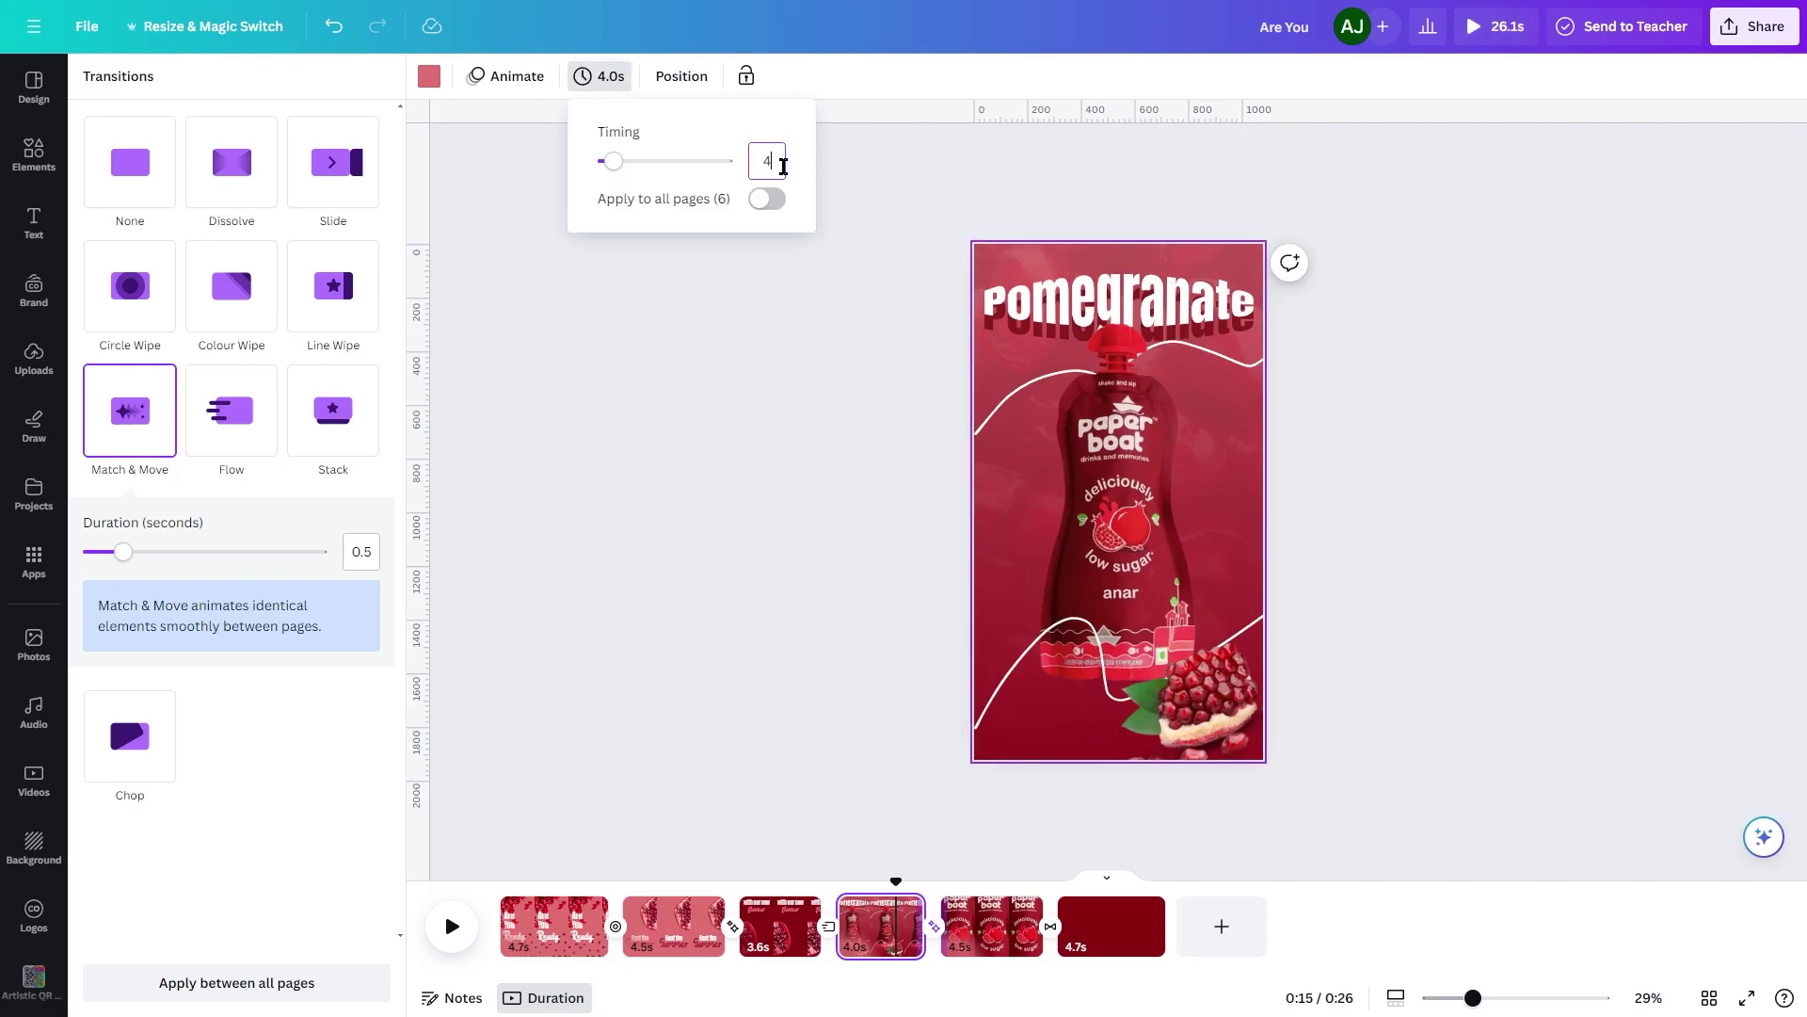
type("4.6")
key("Return")
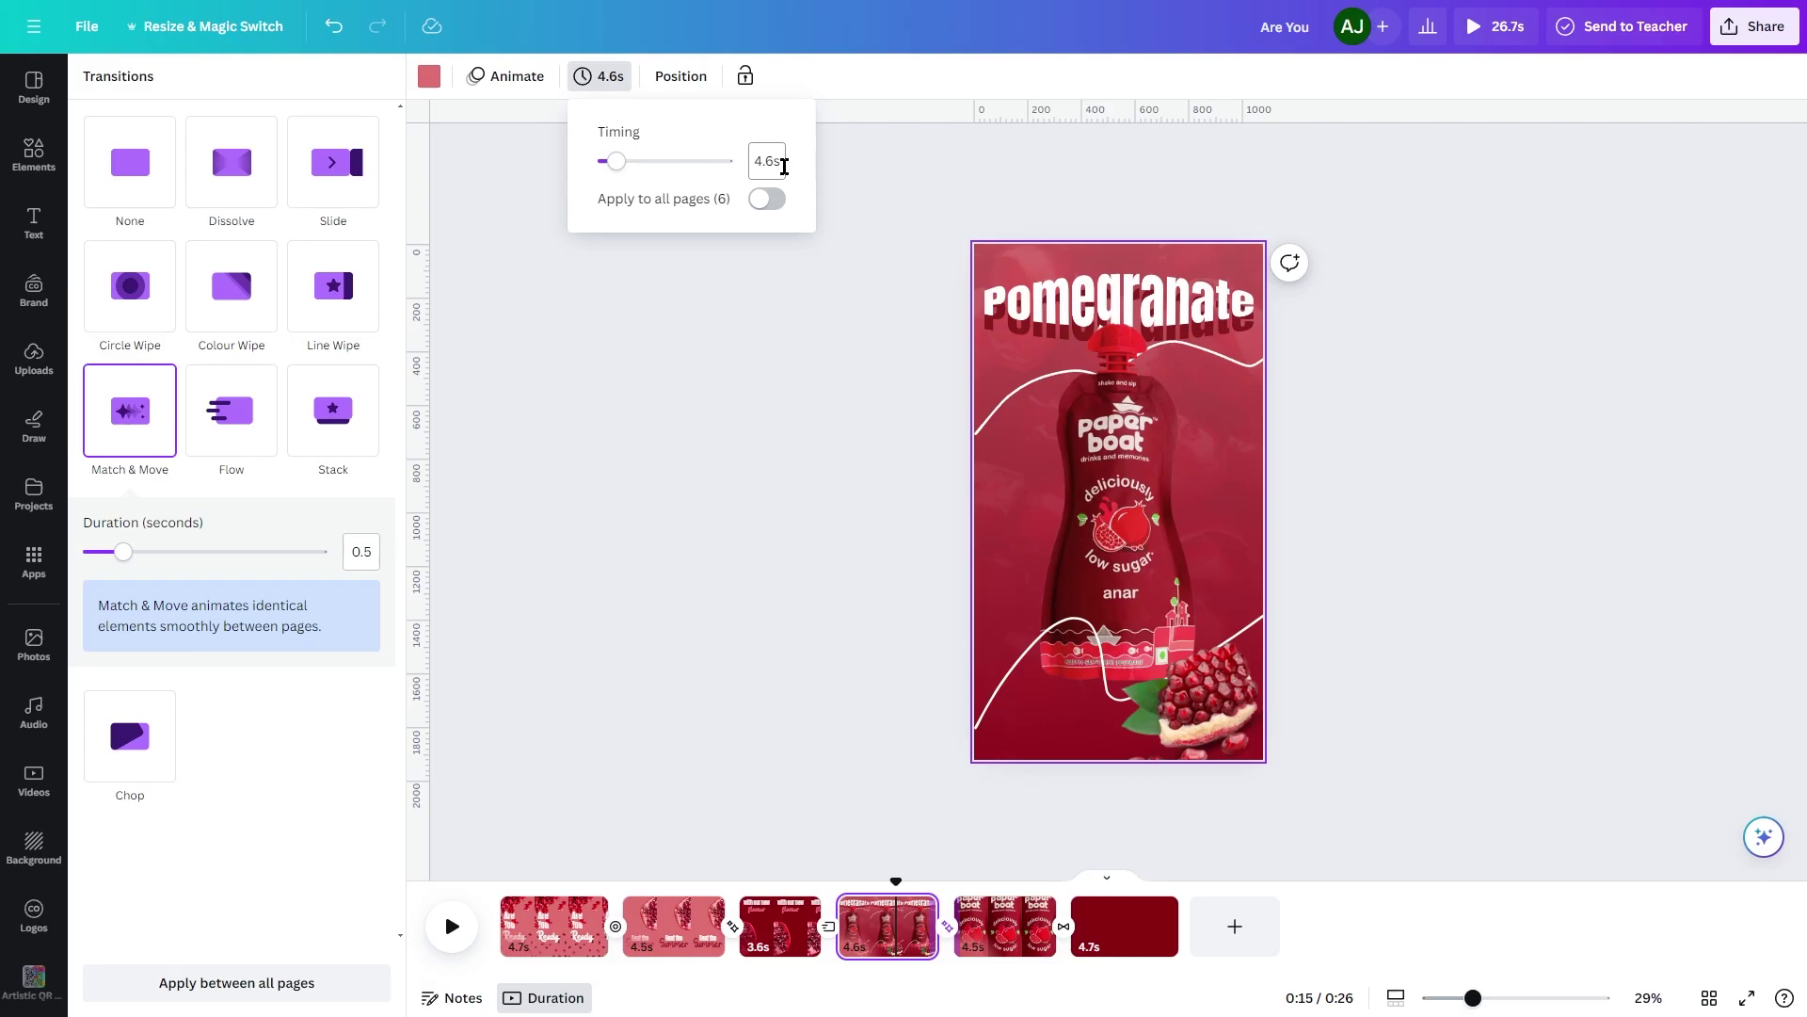
left_click(996, 932)
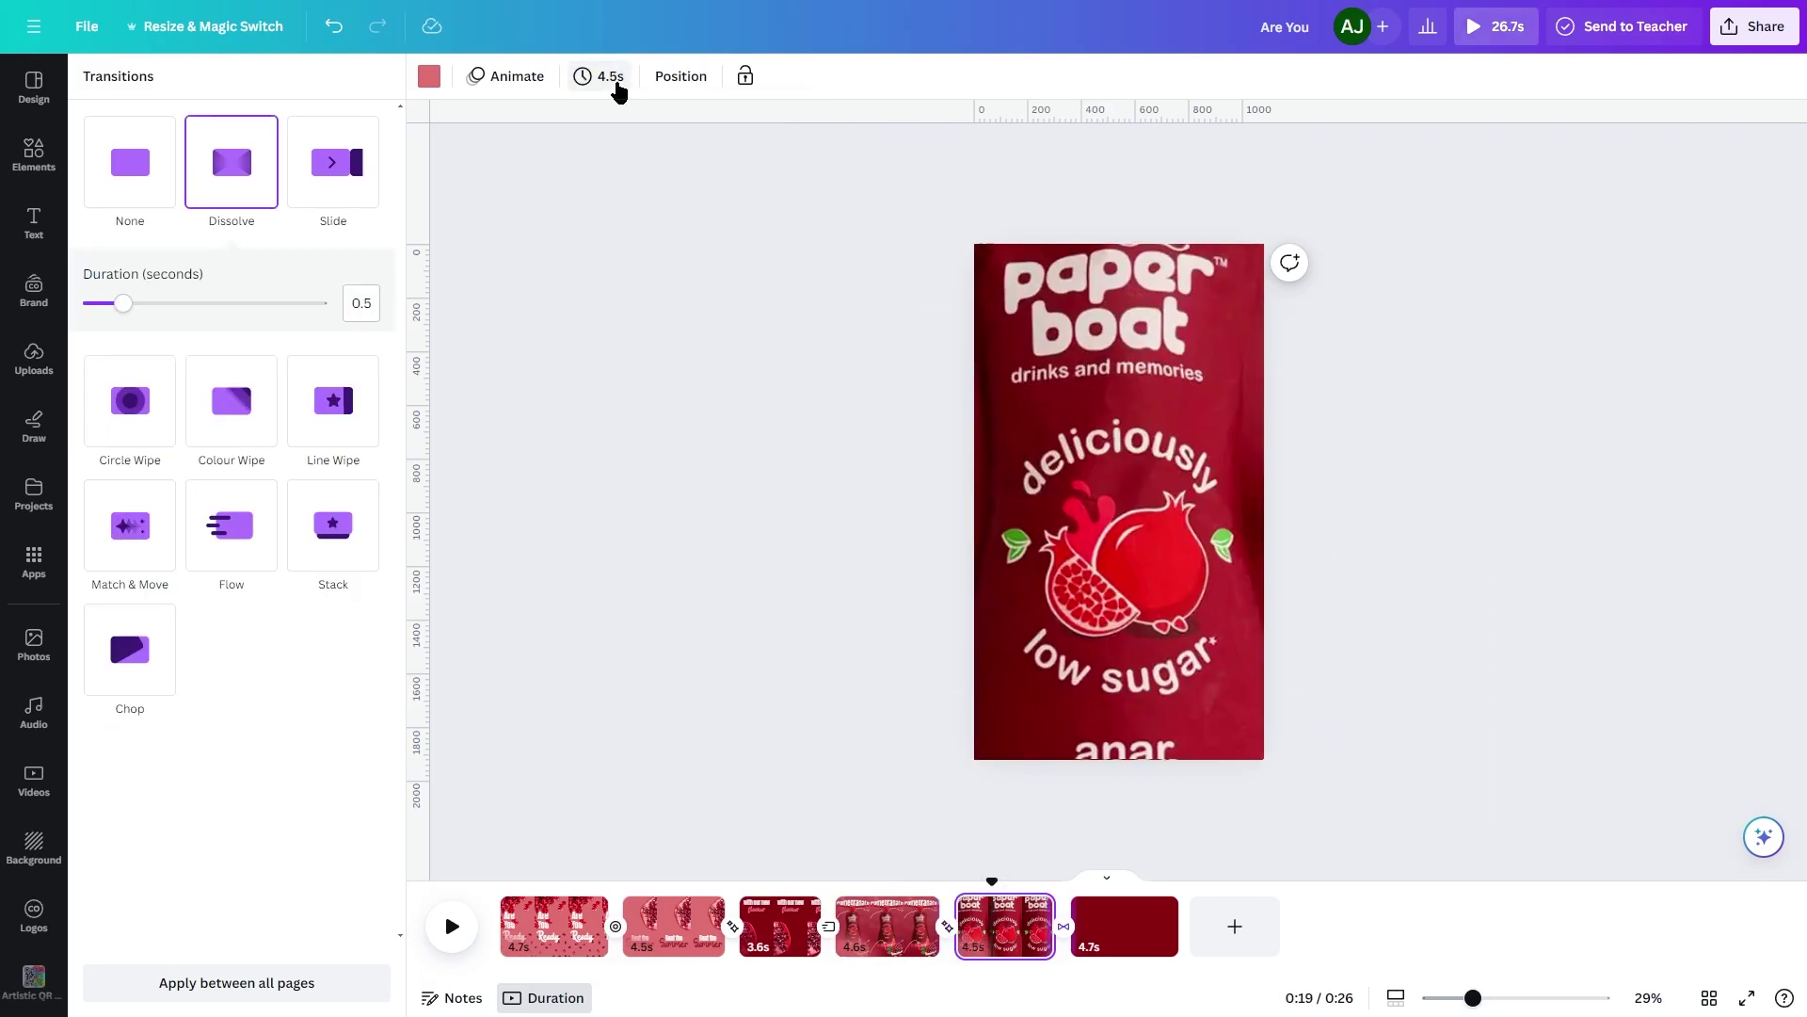
left_click(610, 77)
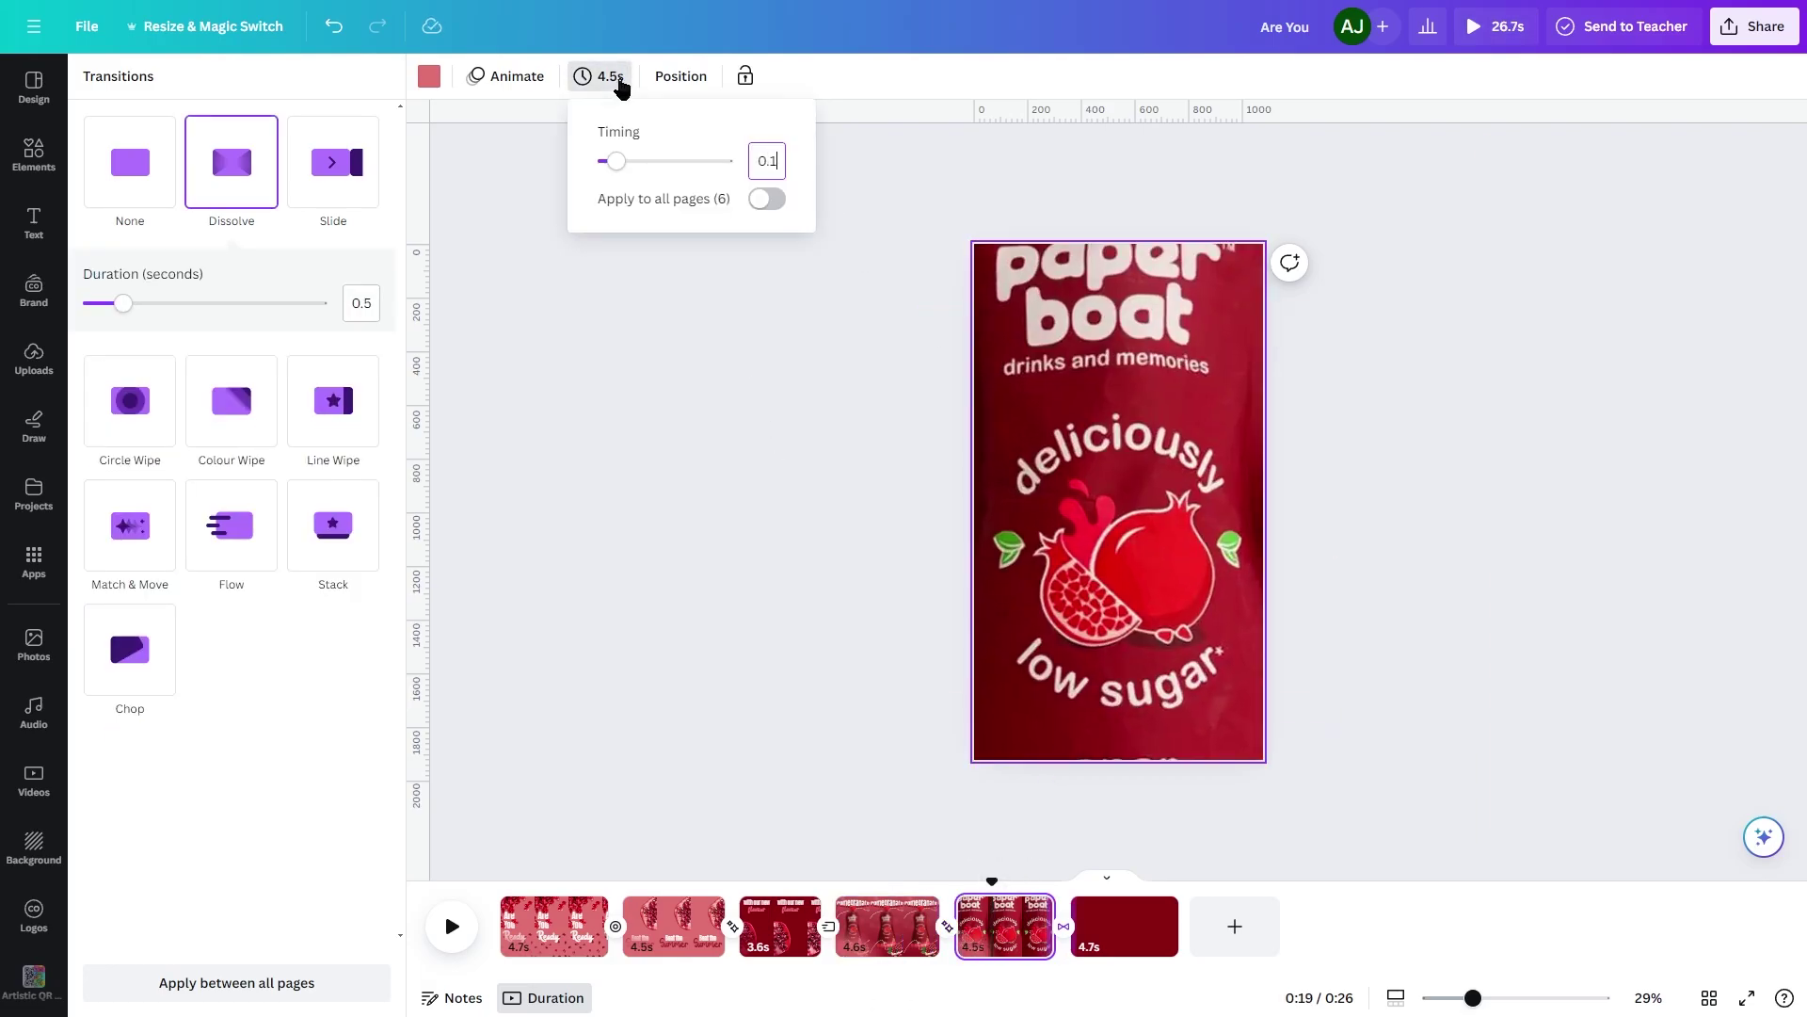
key("Return")
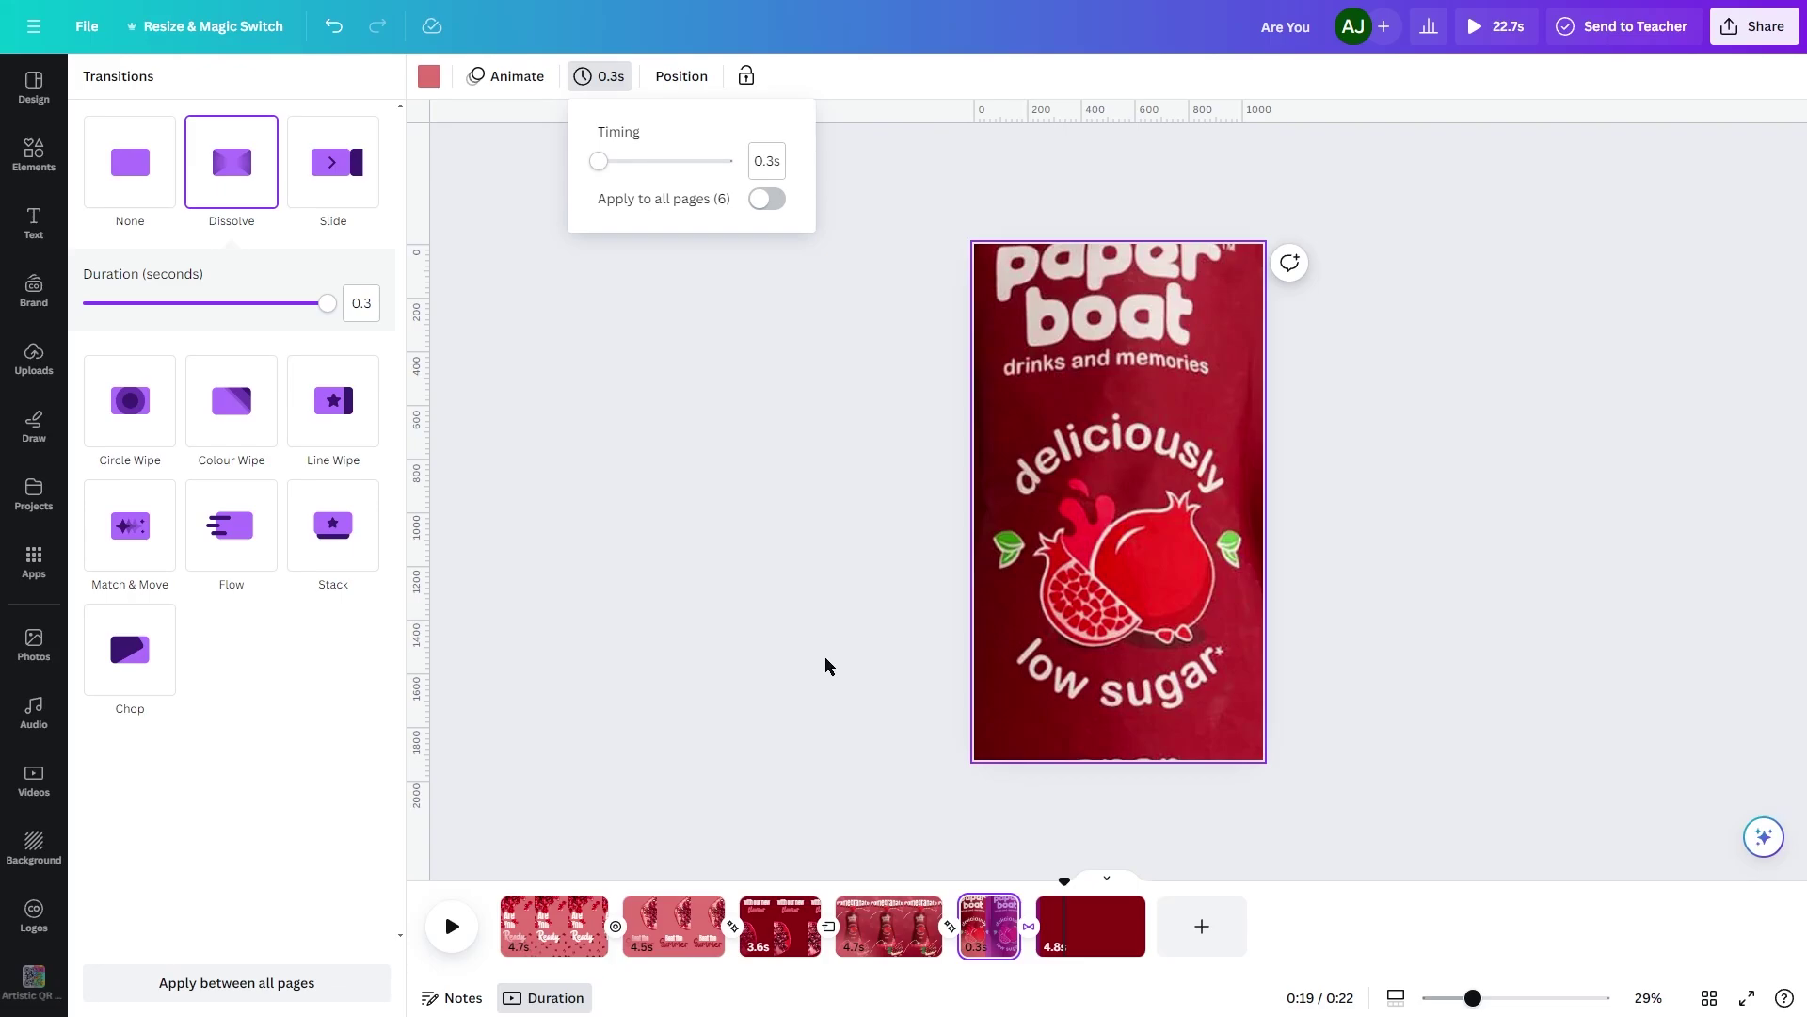
From the final red page, add Jam On (Instrumental) from the audio library as background music.
left_click(1092, 927)
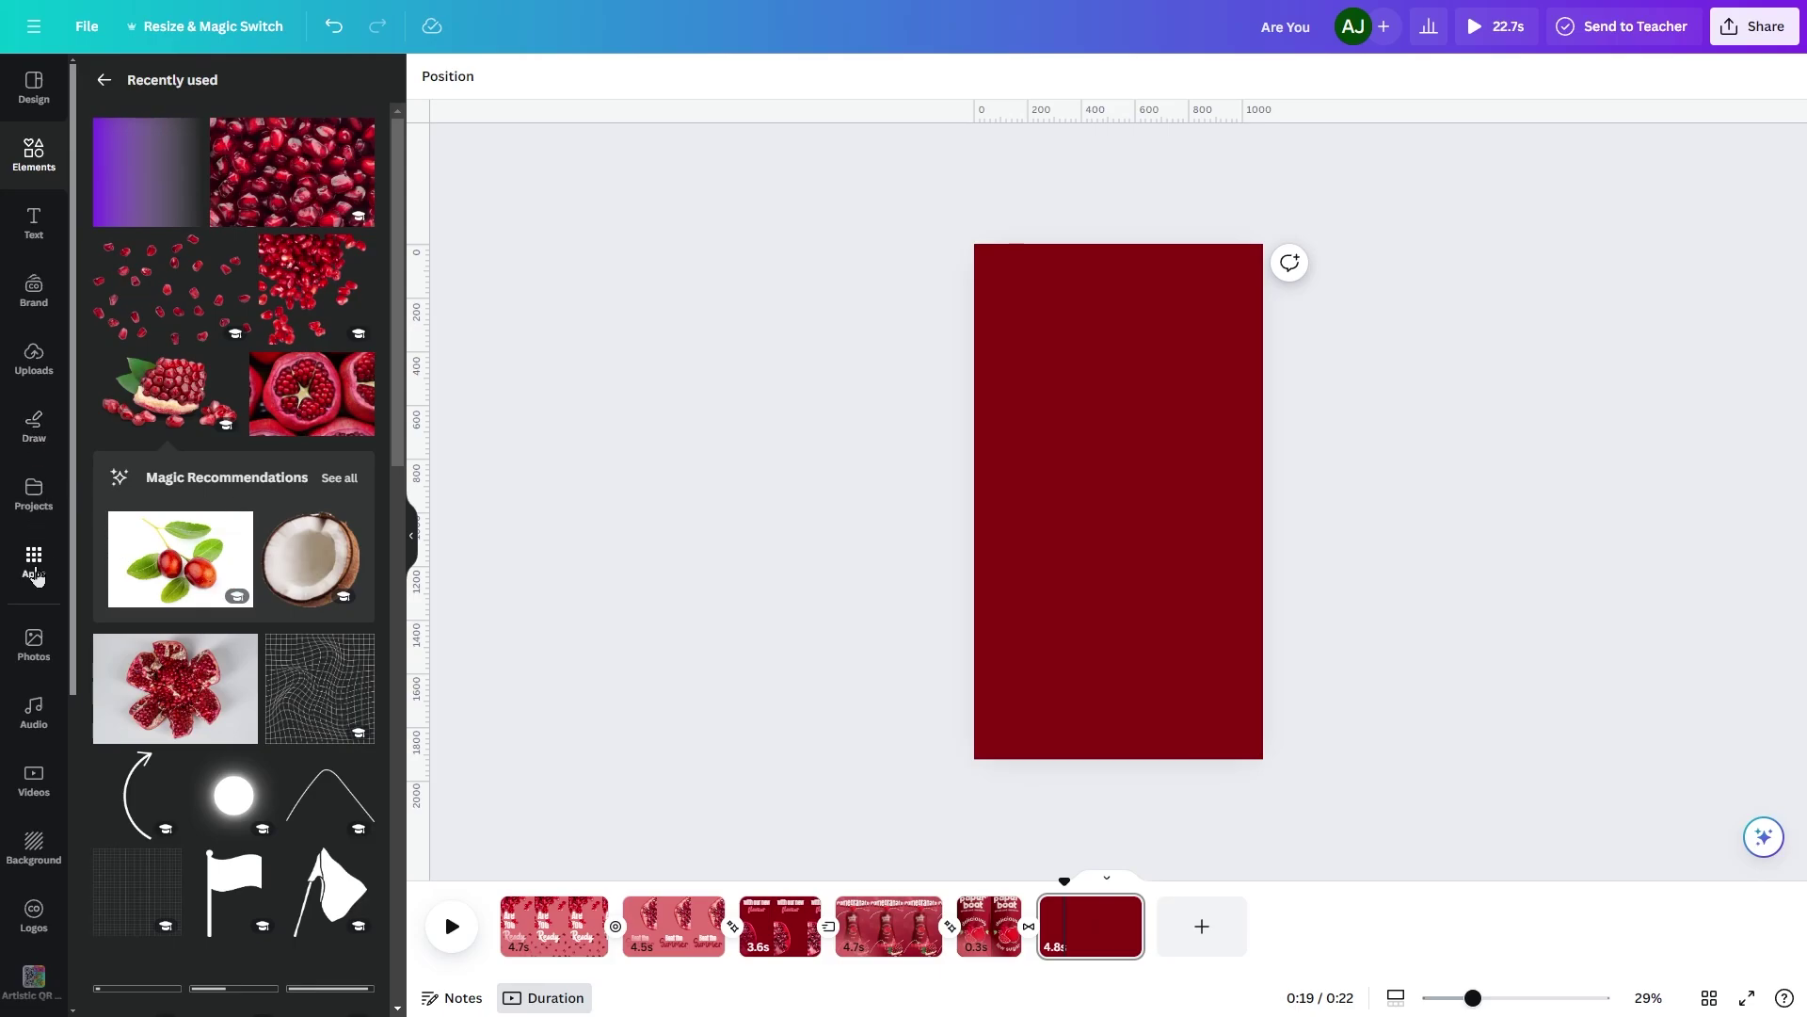
left_click(32, 711)
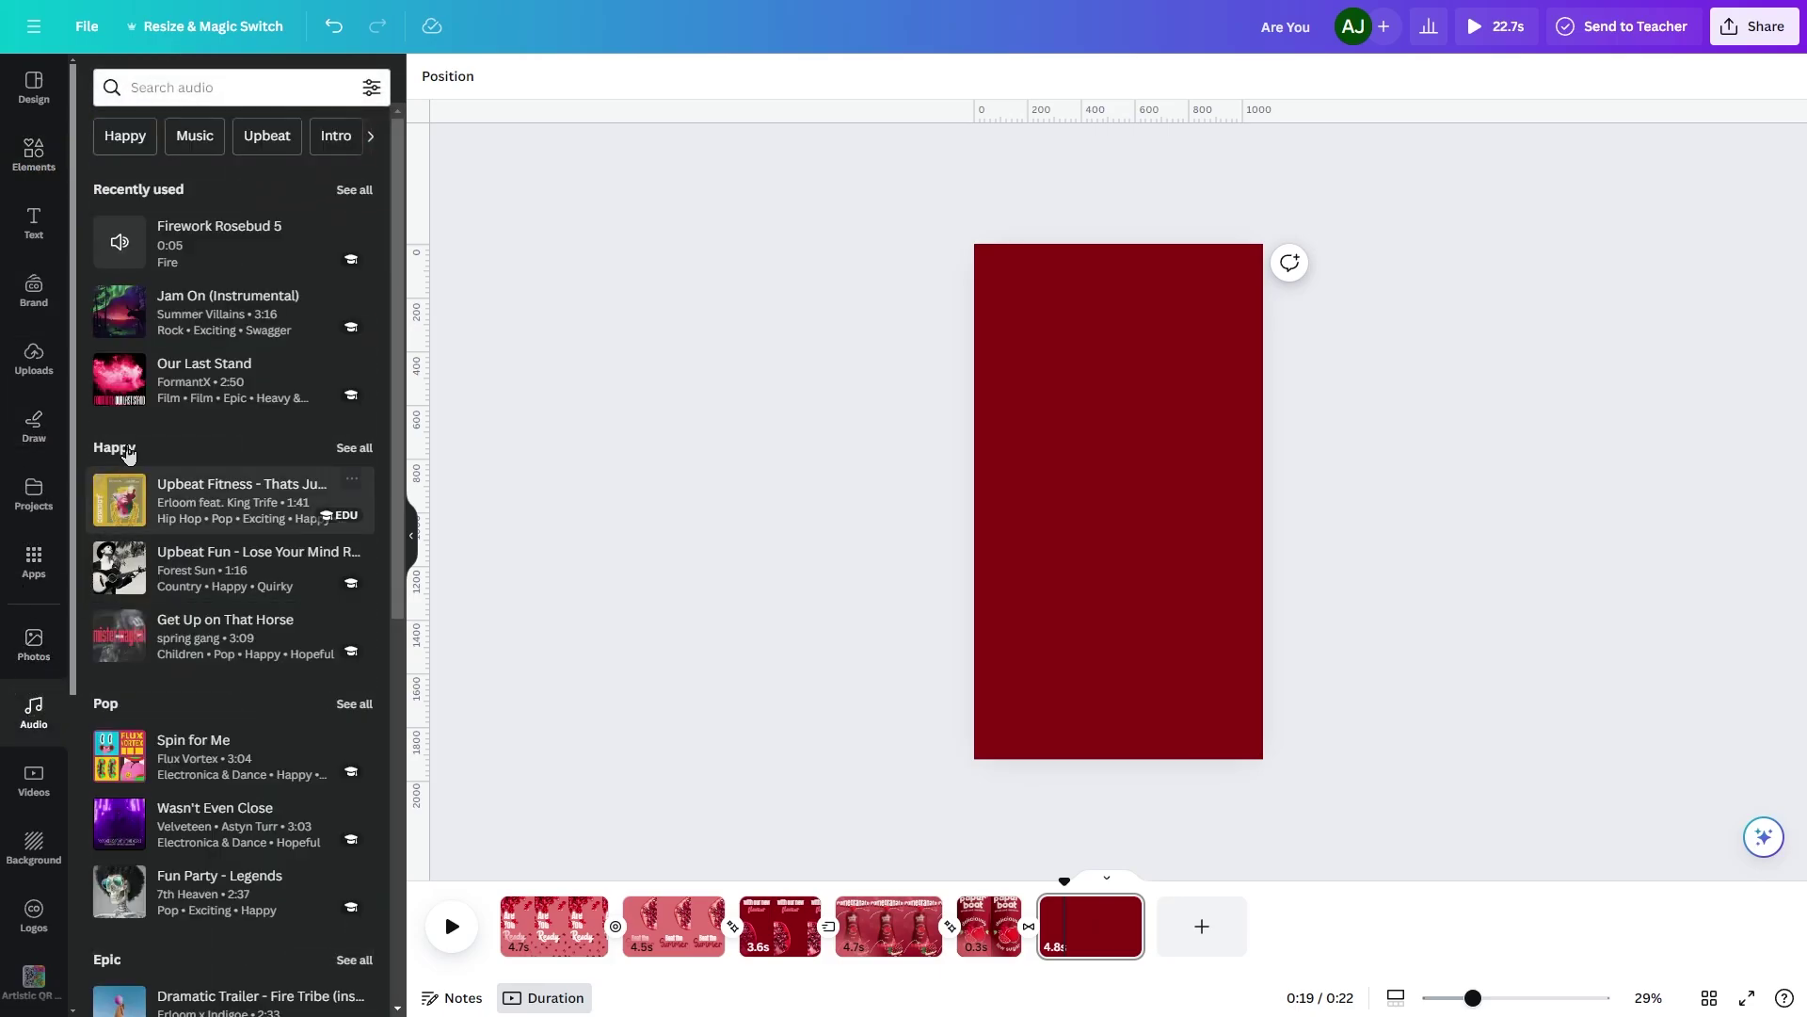
left_click(228, 311)
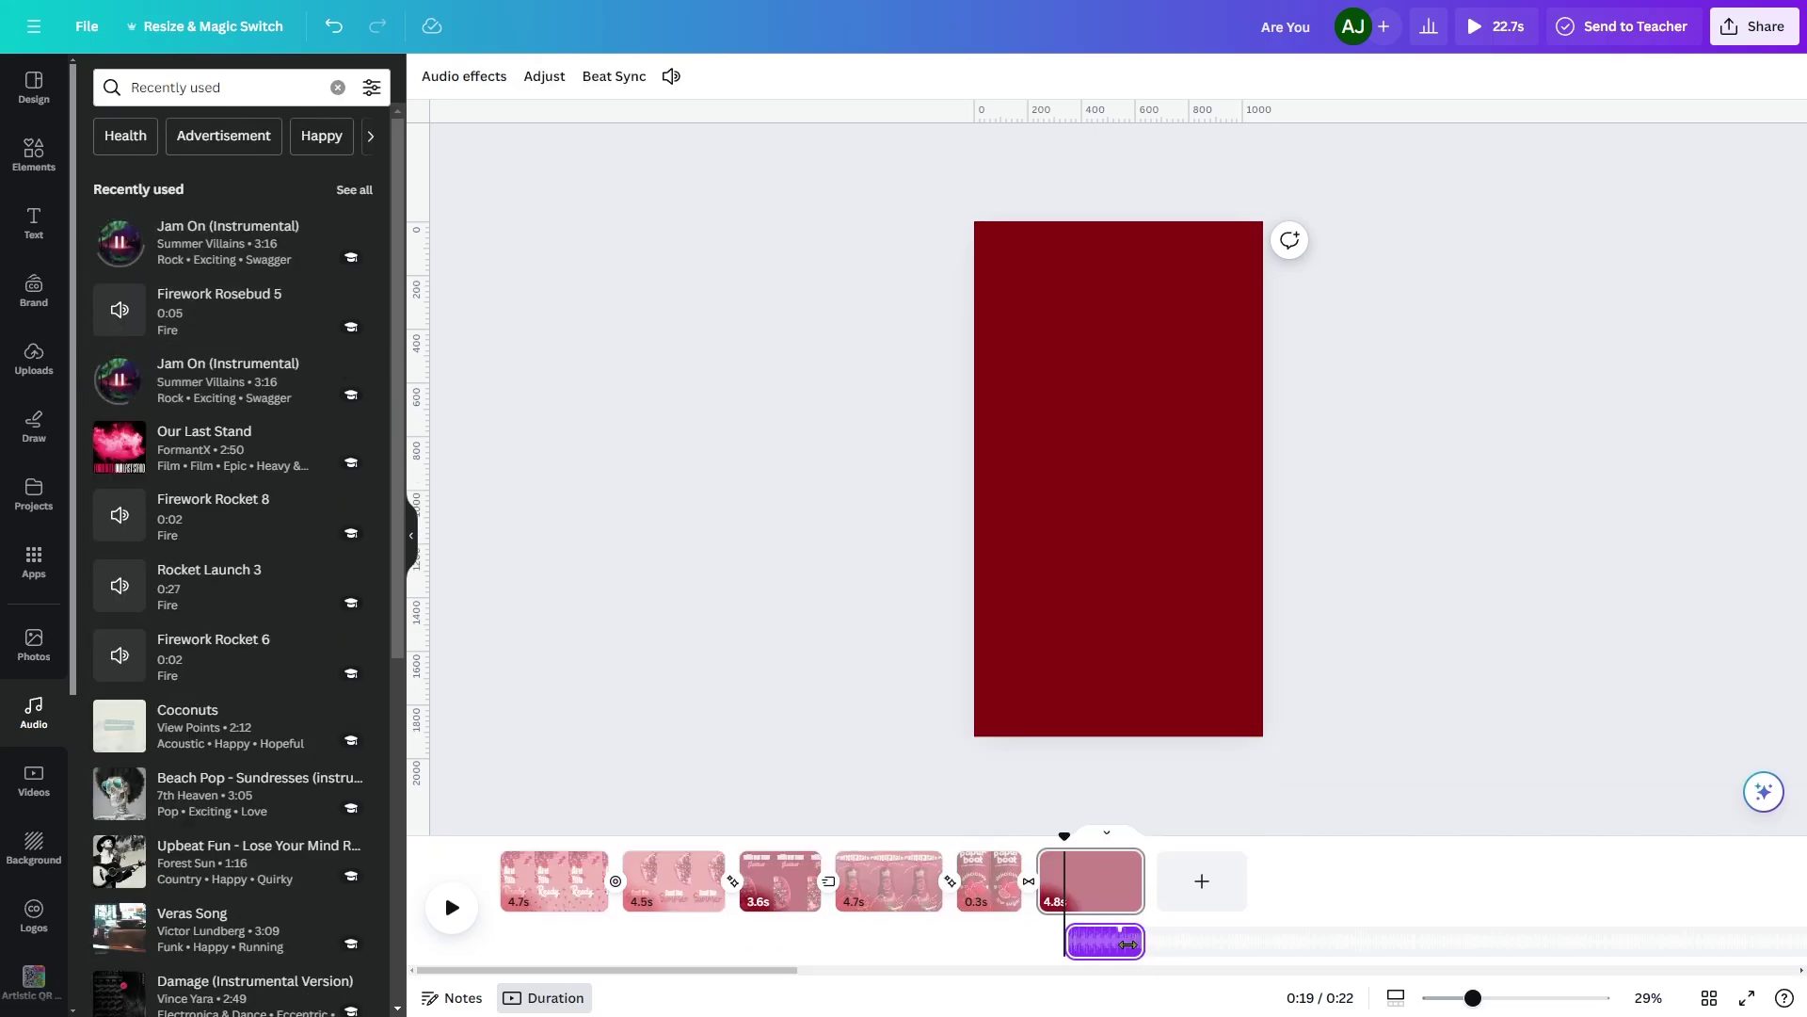